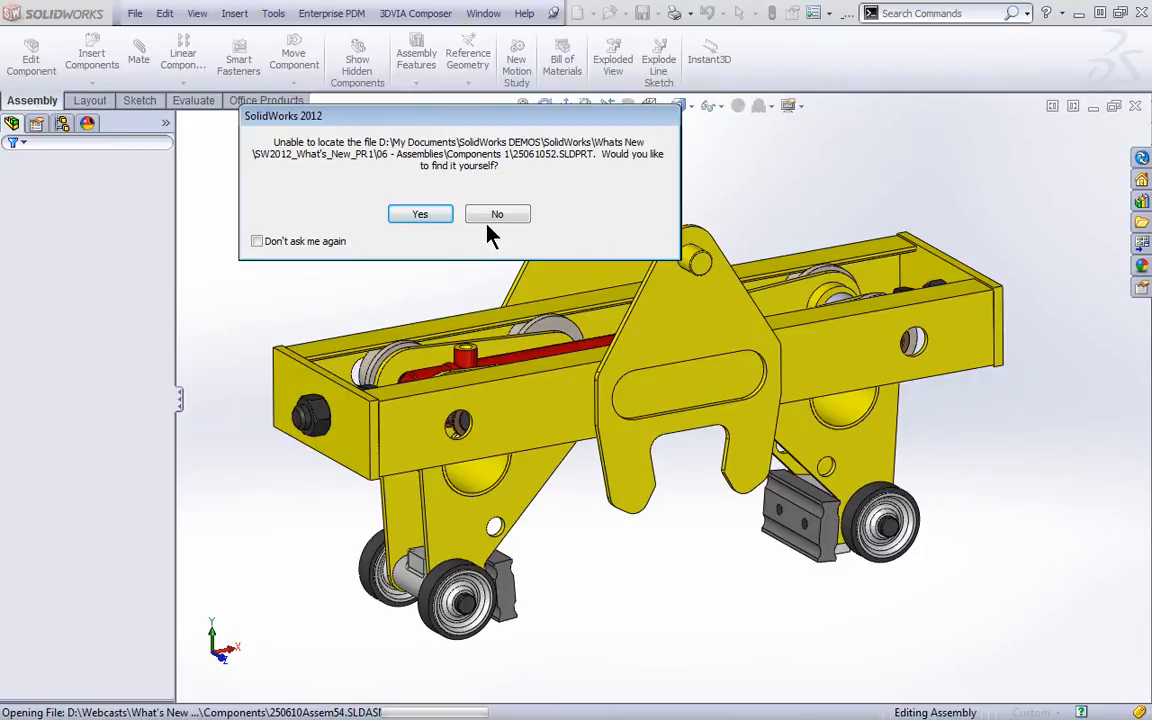
Step: Resolve the missing reference 25061052.SLDPRT by opening that part from the Missing Files 1 folder
click(420, 215)
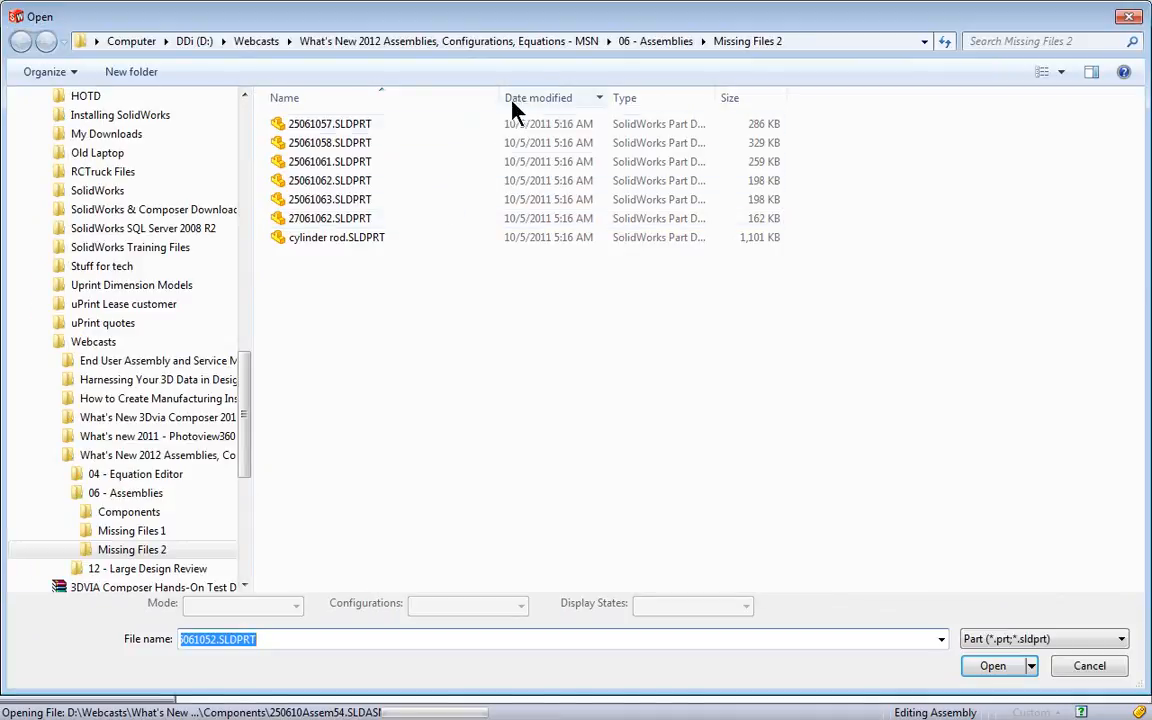
click(645, 41)
click(345, 143)
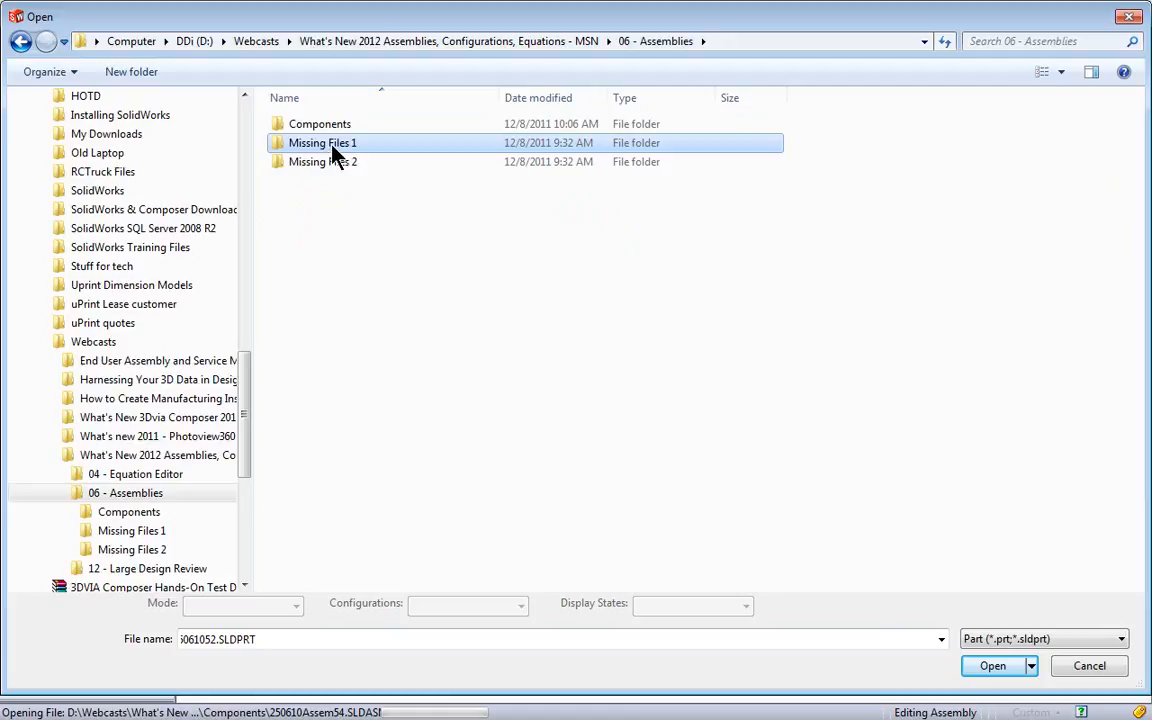
double_click(333, 148)
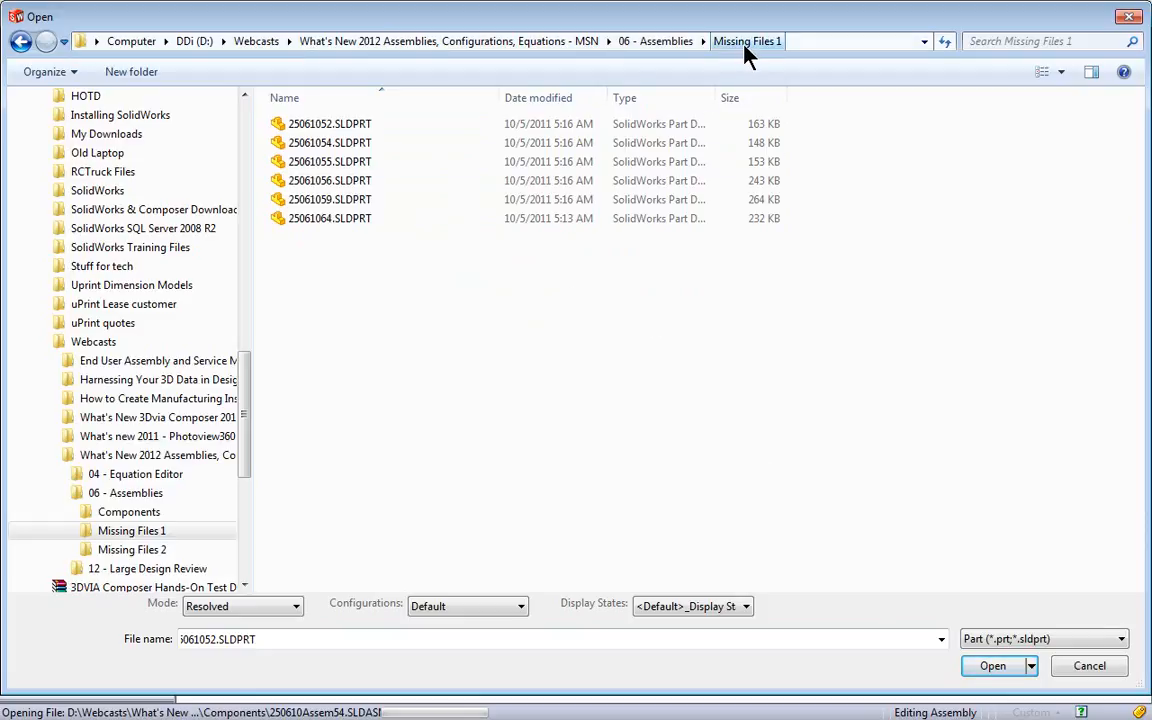
click(994, 666)
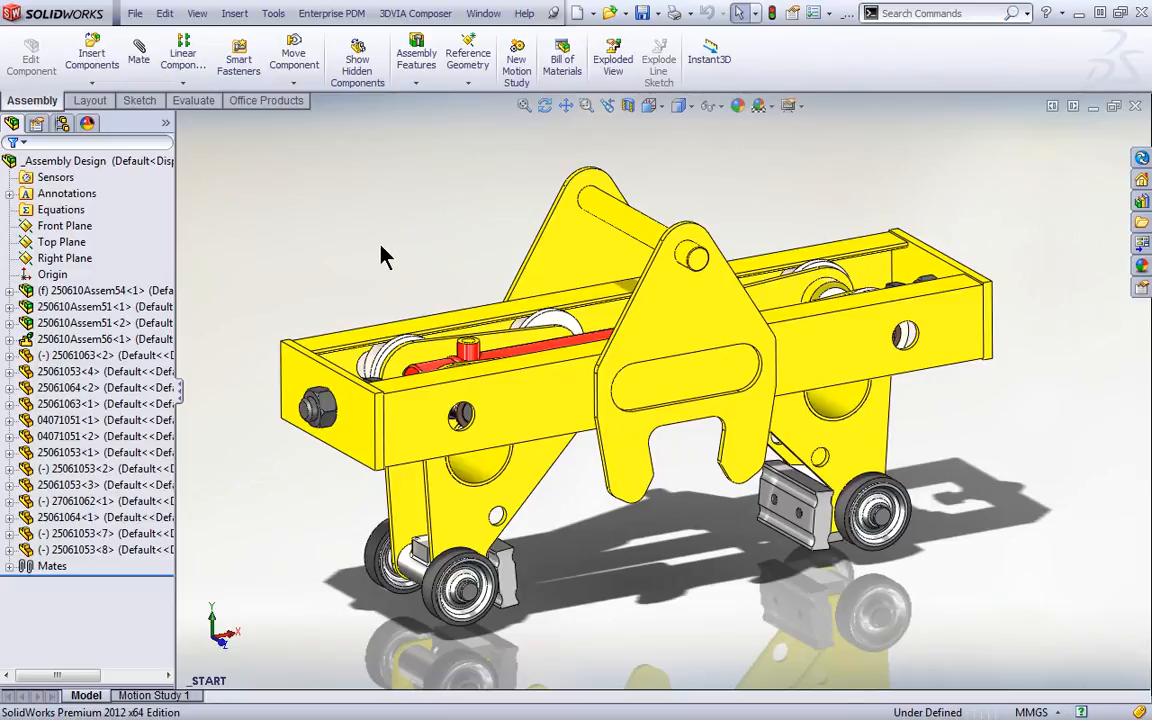
Step: Review the assembly's references and their folders in an enlarged Find References window, then close it
click(138, 14)
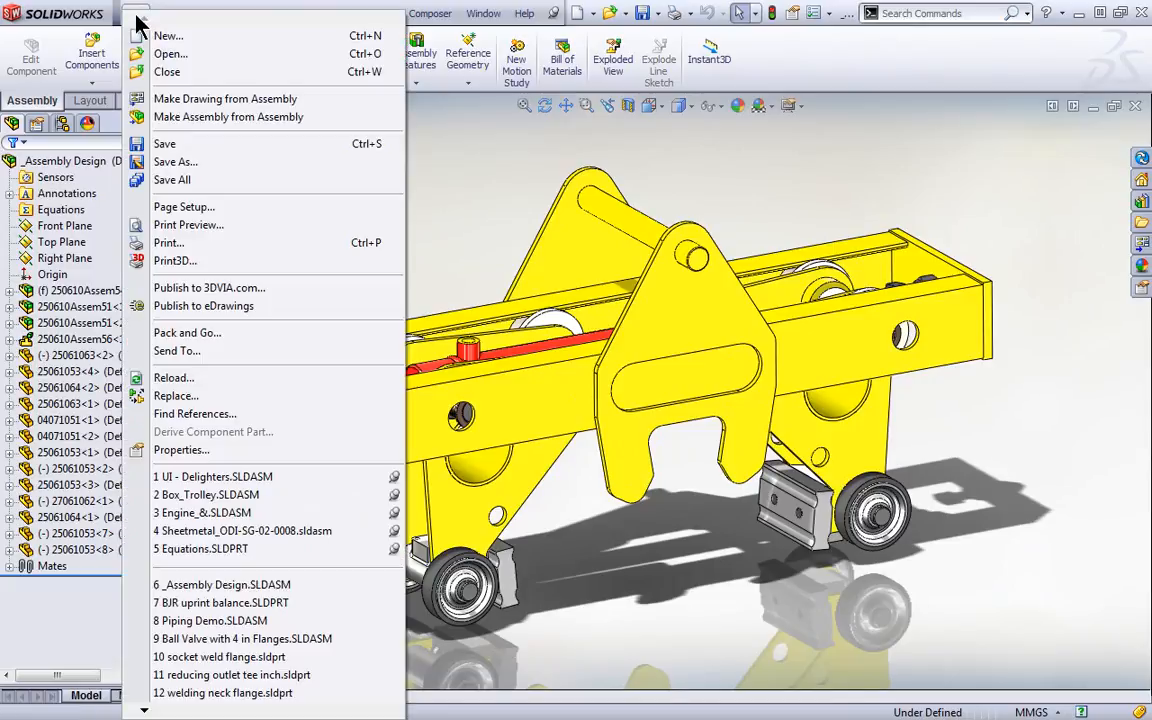
click(196, 413)
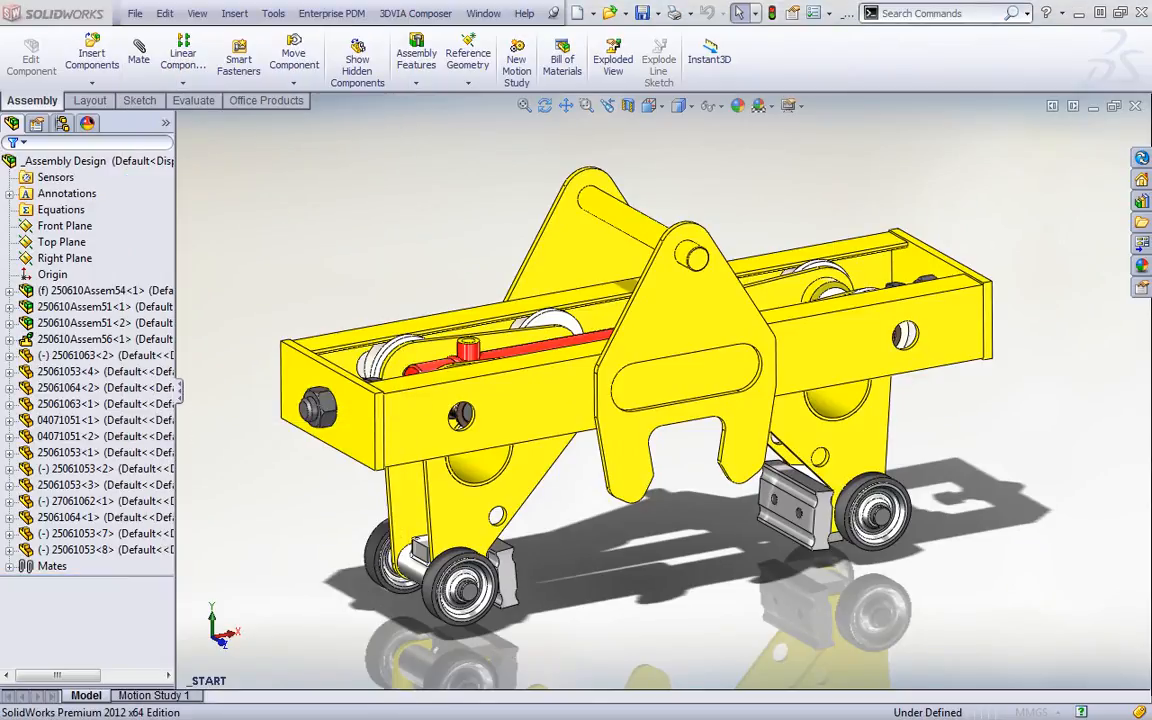
drag(1151, 1, 546, 45)
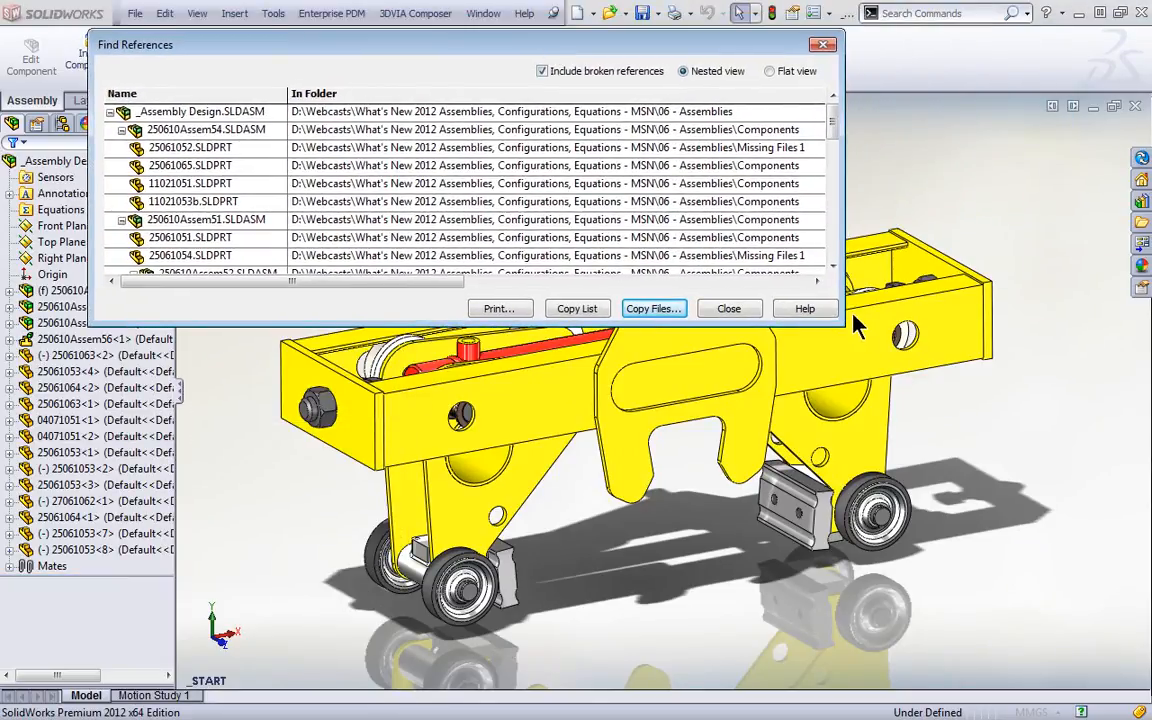
drag(843, 326, 1012, 612)
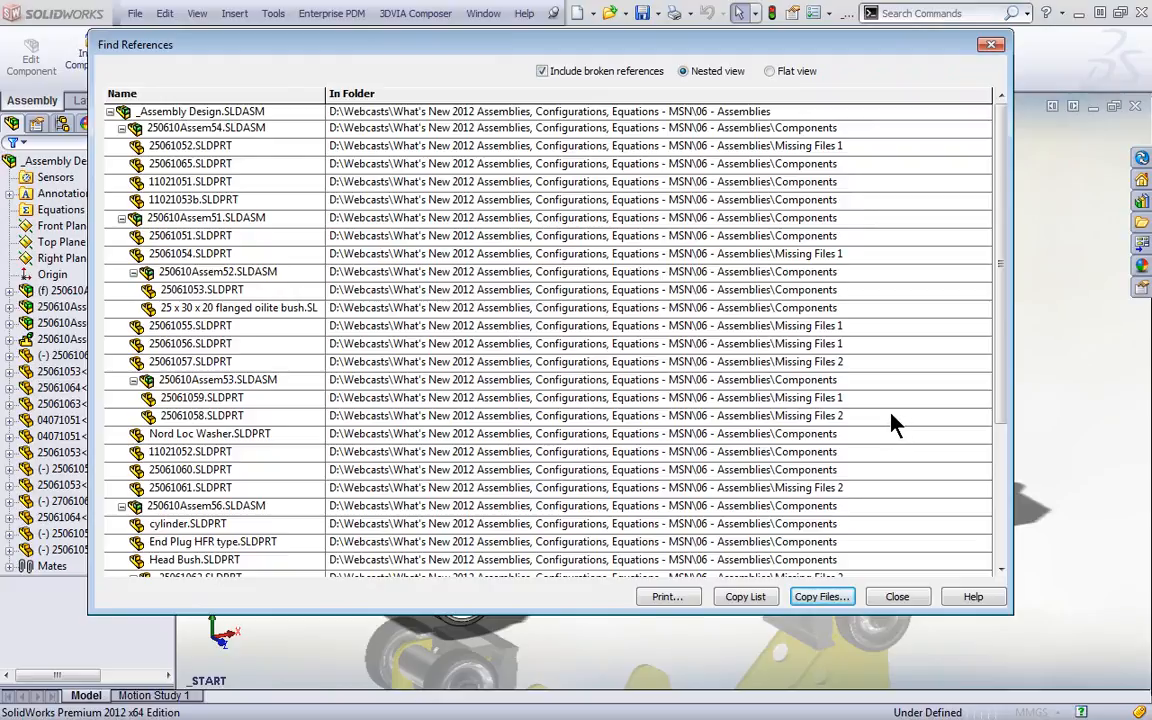
click(897, 598)
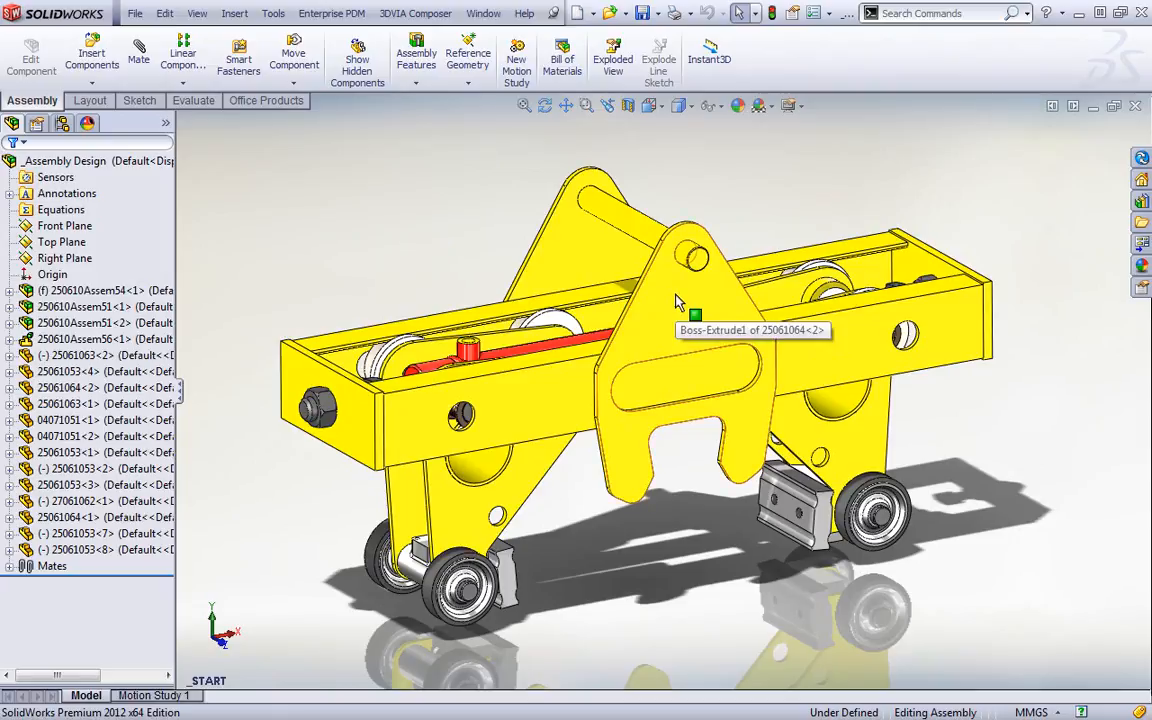
Step: Hide the front lifting plate, the cross pin and the rear lifting plate
key(Tab)
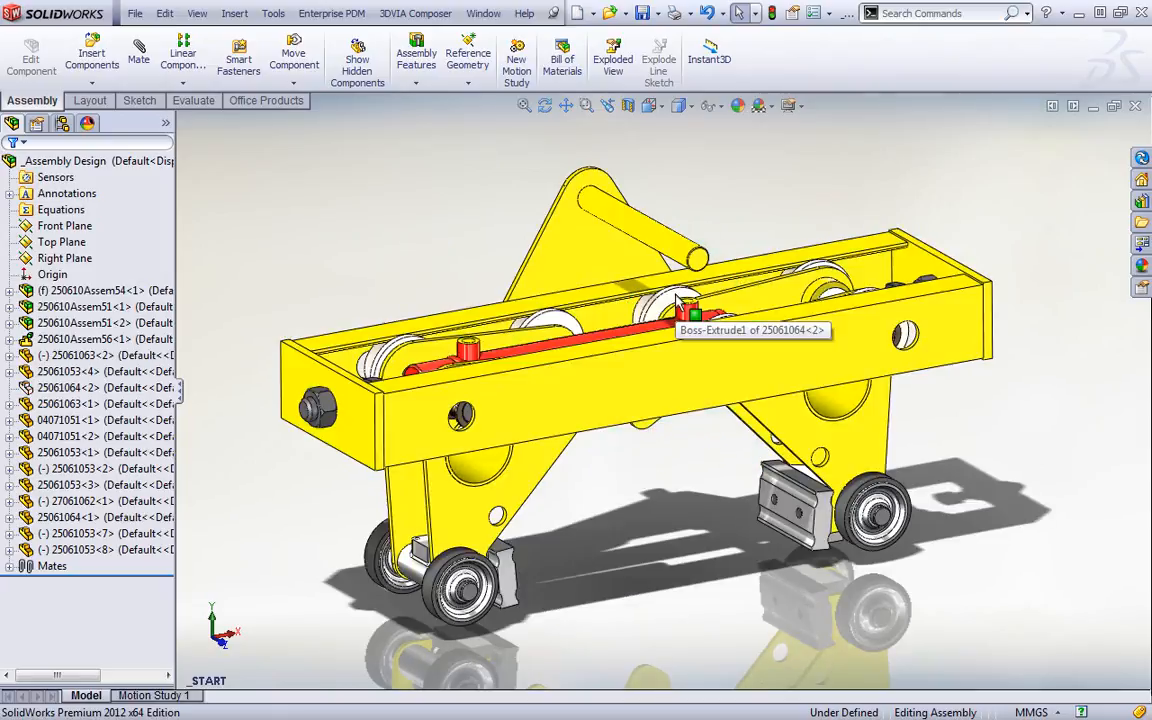
key(Tab)
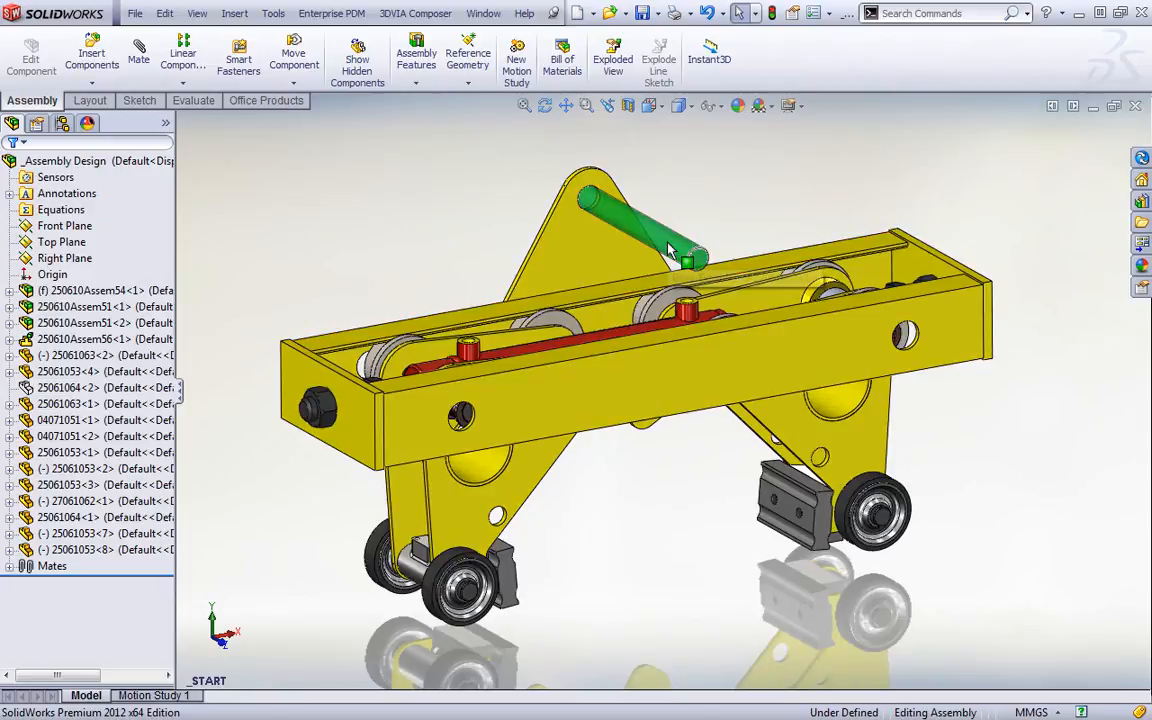
key(Tab)
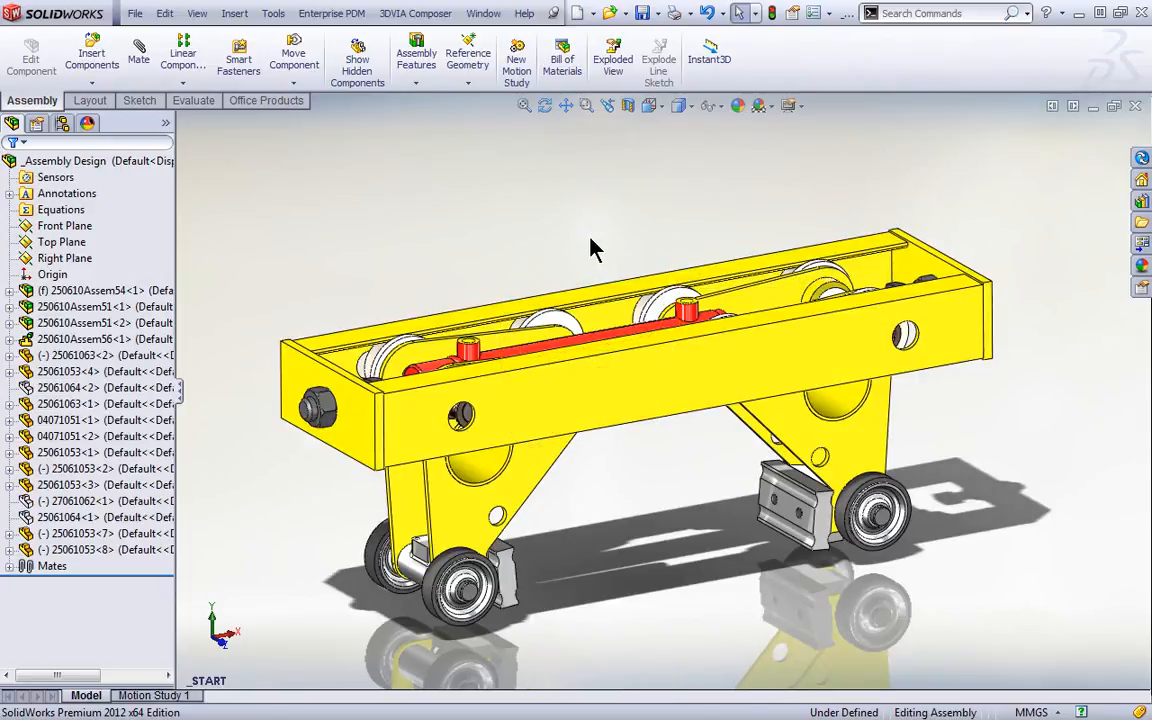
Step: Show the rear lifting plate, the cross pin and the front lifting plate again
key(shift+Tab)
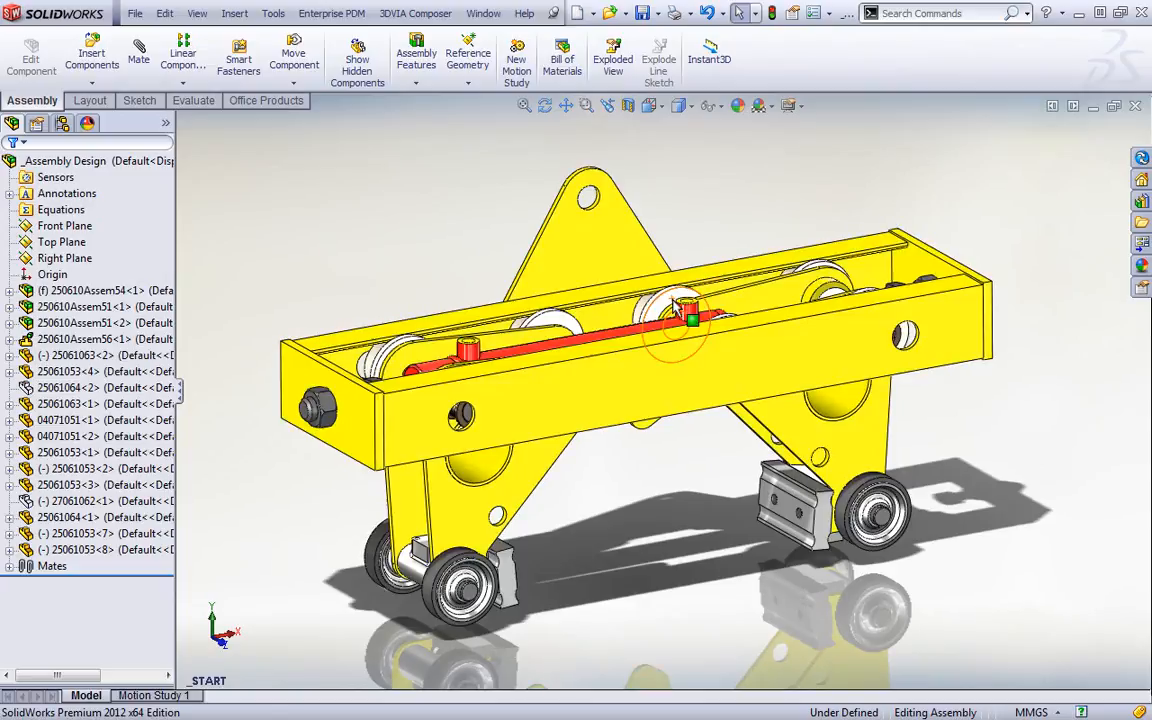
key(shift+Tab)
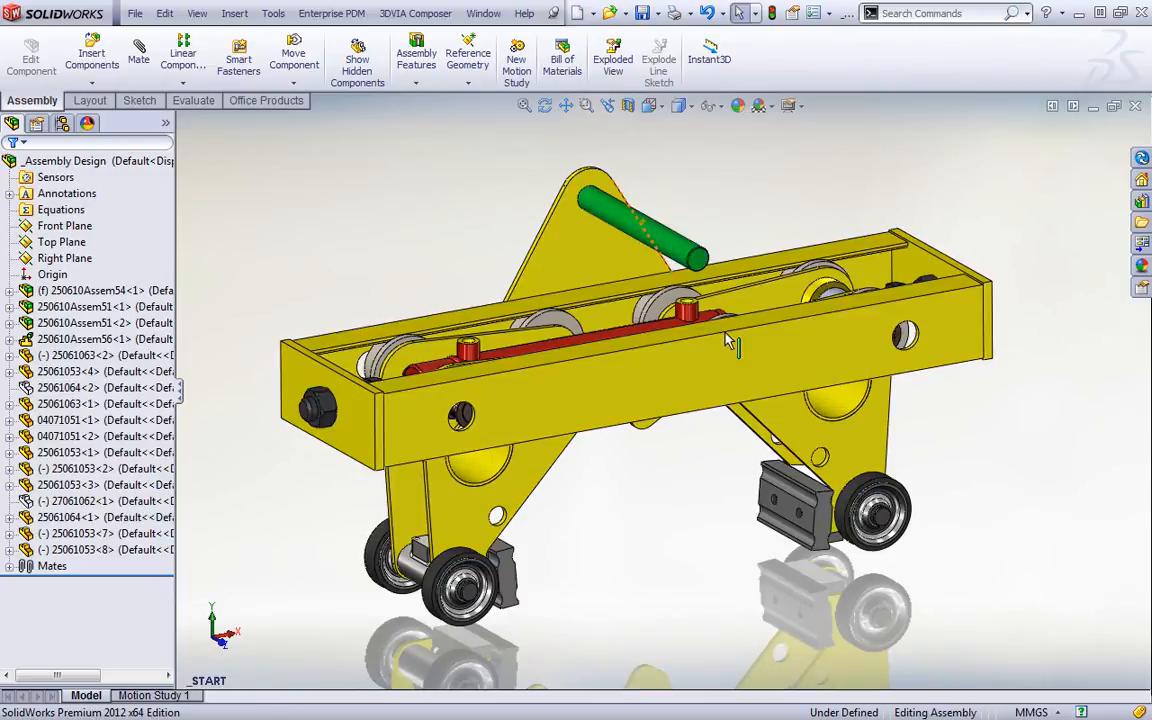
key(shift+Tab)
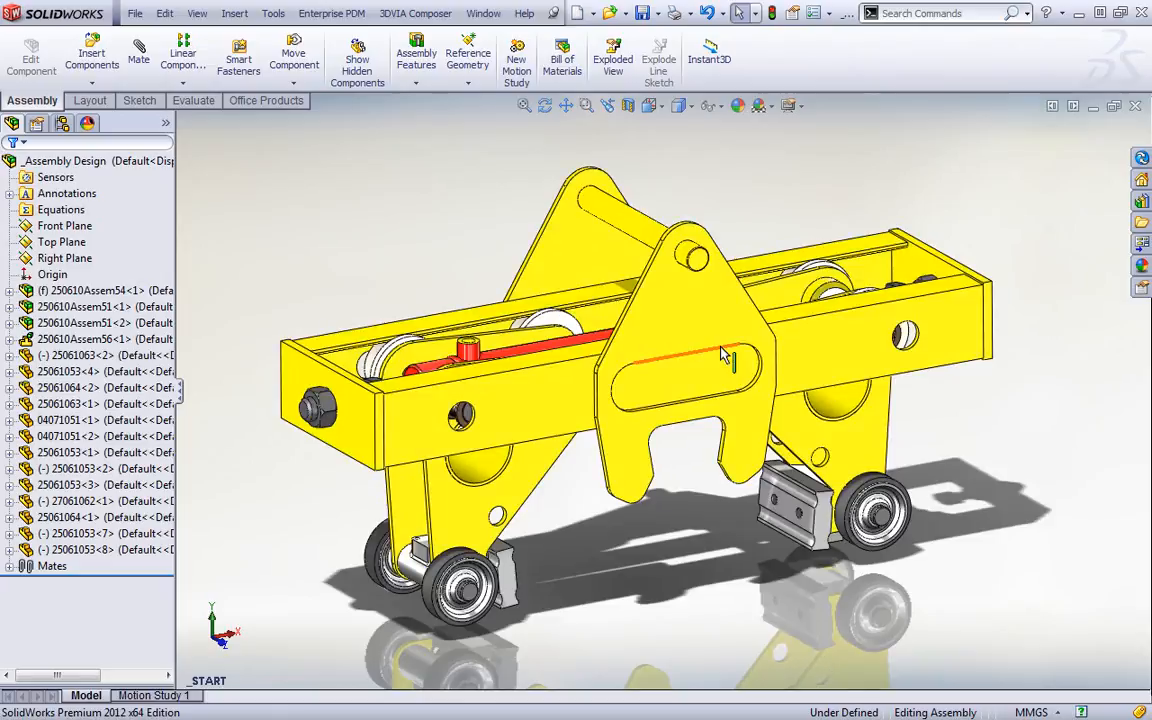
Step: Hide both lifting plates, the cross pin, the front side beam and the front triangular plates of both legs
key(Tab)
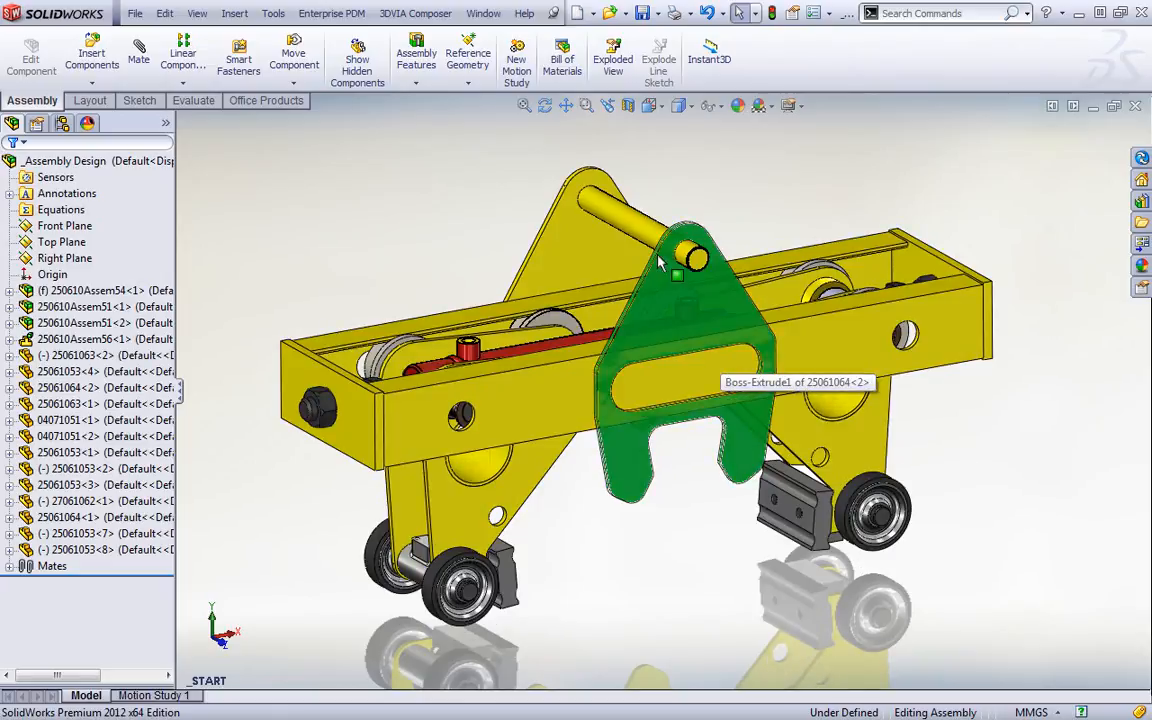
key(Tab)
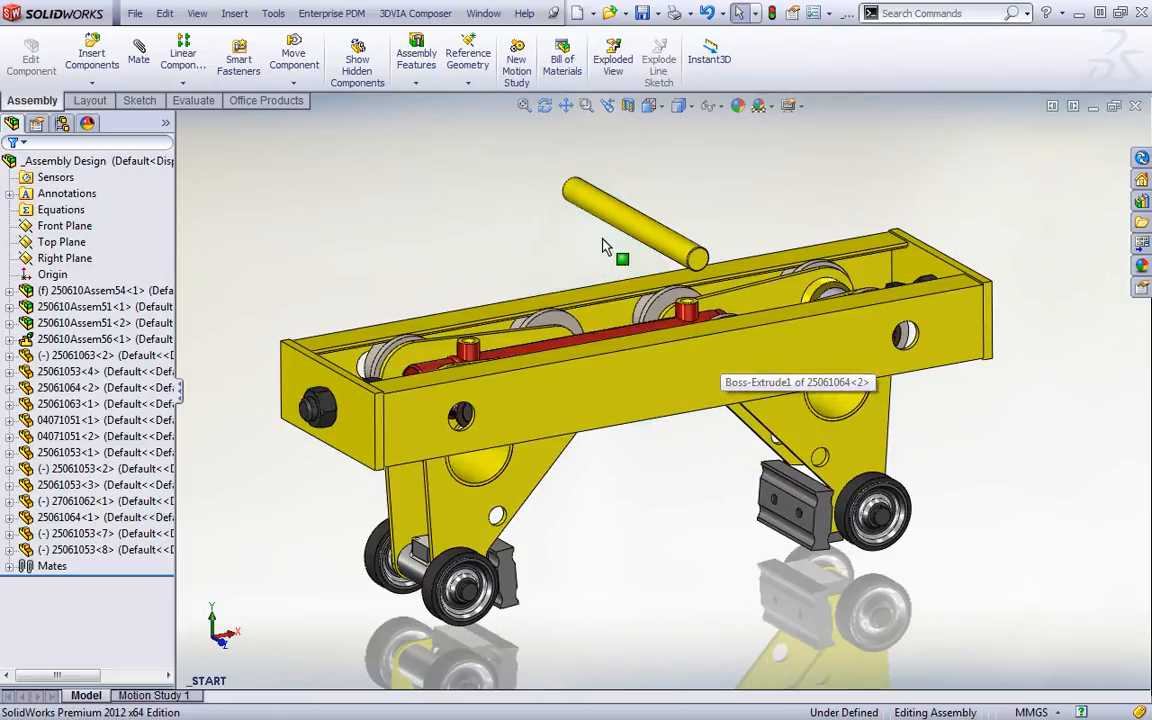
key(Tab)
key(Tab)
key(Tab)
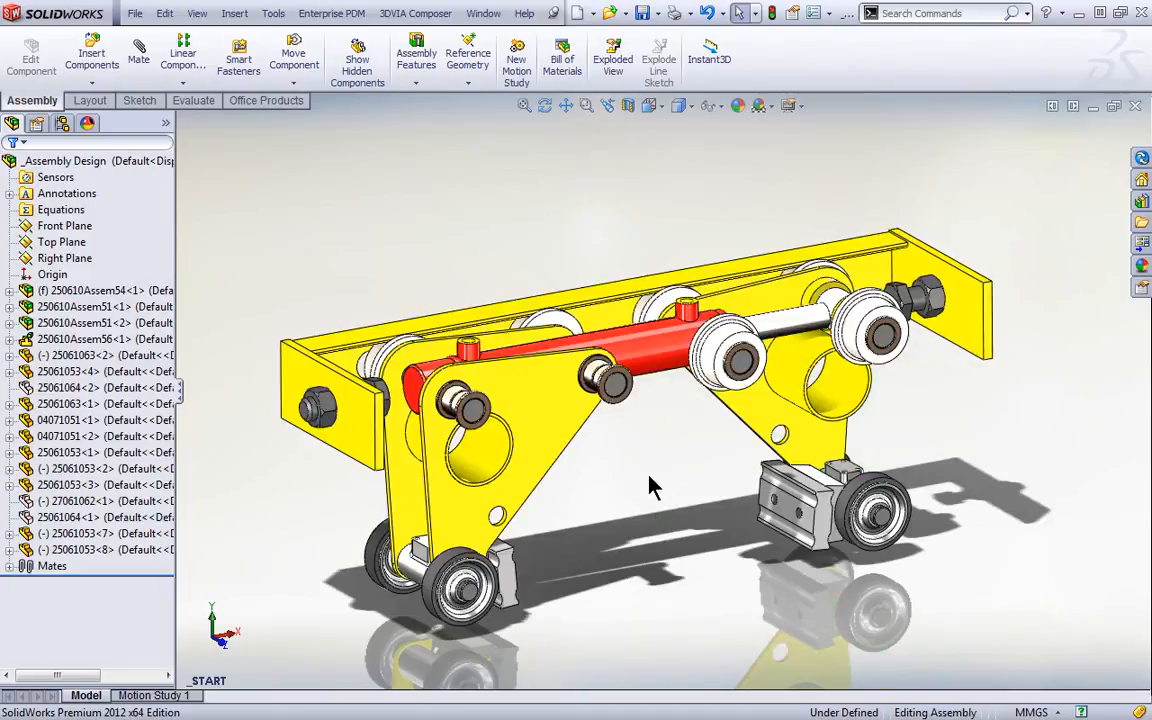
key(Tab)
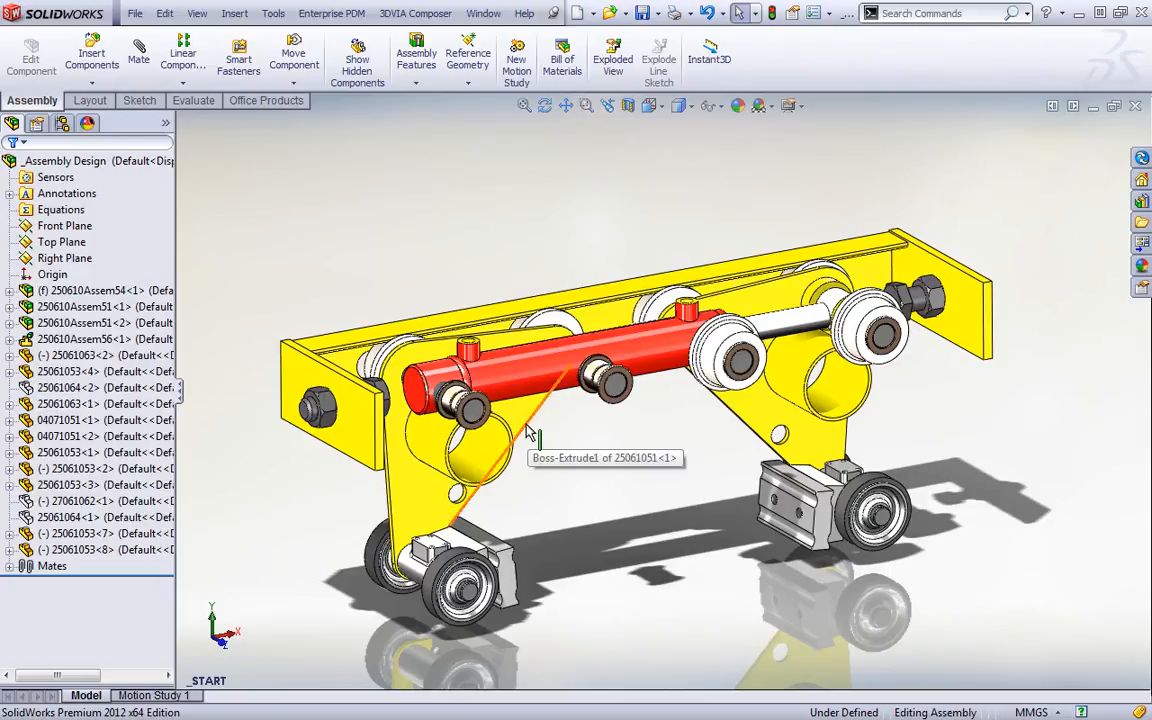
Step: Show the rear lifting plate, the front triangular leg plates and the front side beam again
key(shift+Tab)
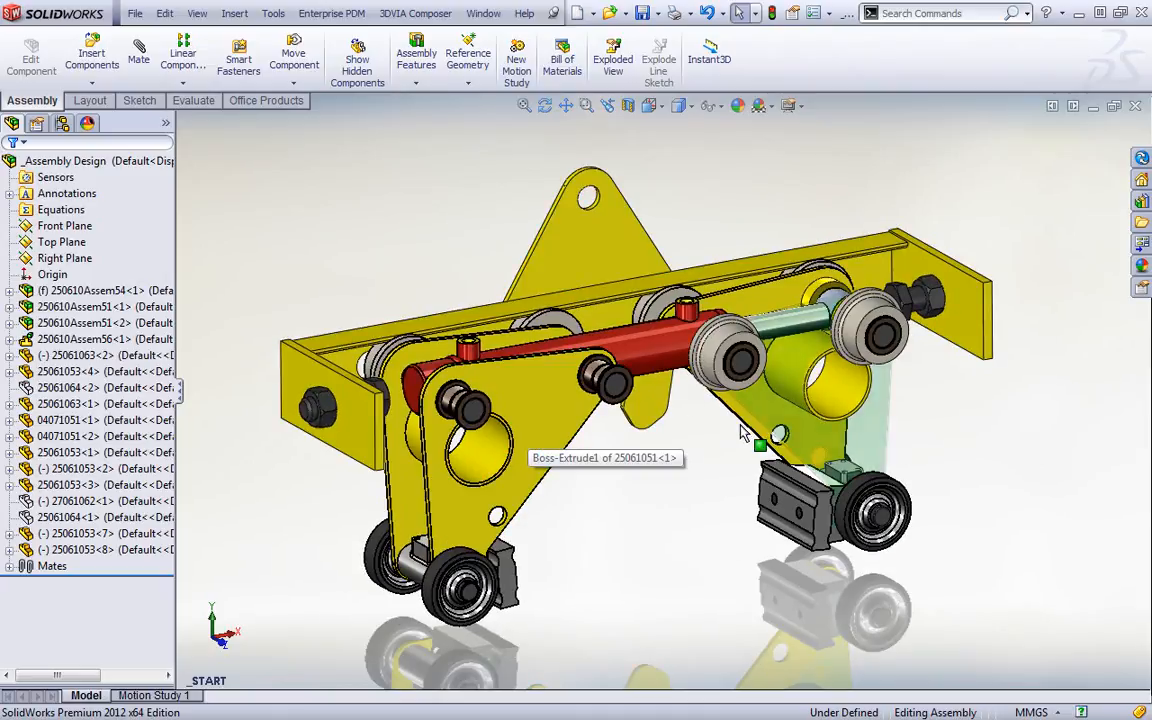
key(shift+Tab)
key(shift+Tab)
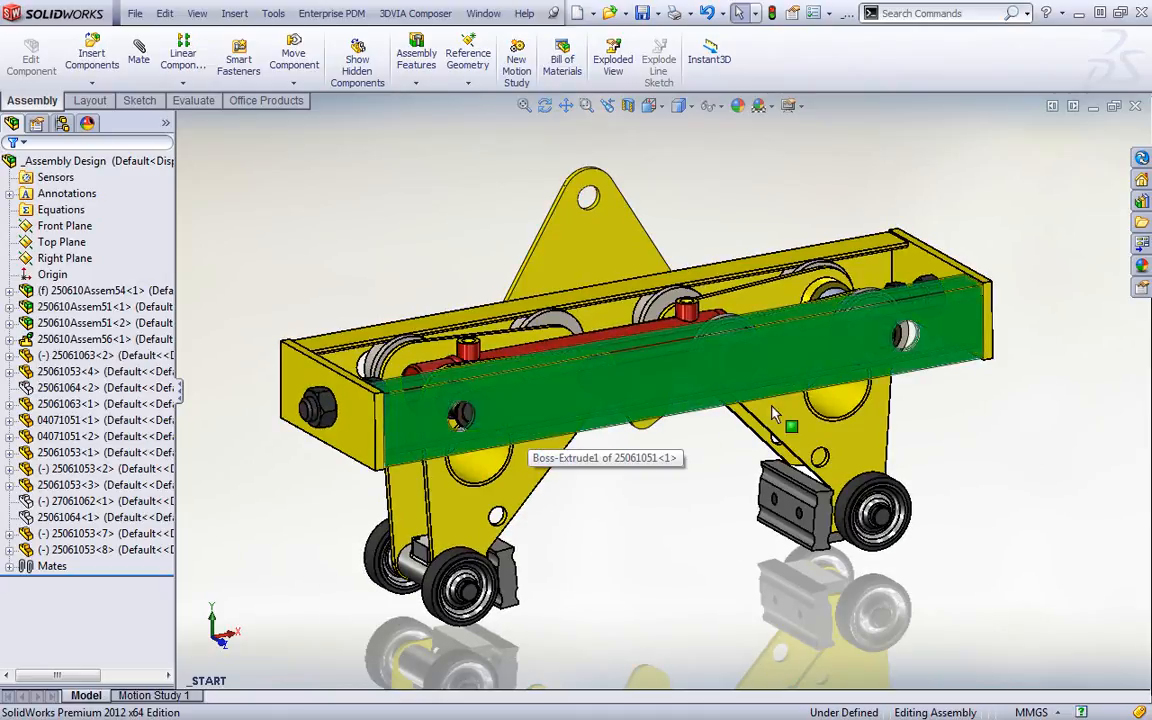
Step: Hide the front side beam, the rear lifting plate and the front triangular plate over the red cylinder's closed end
key(Tab)
key(Tab)
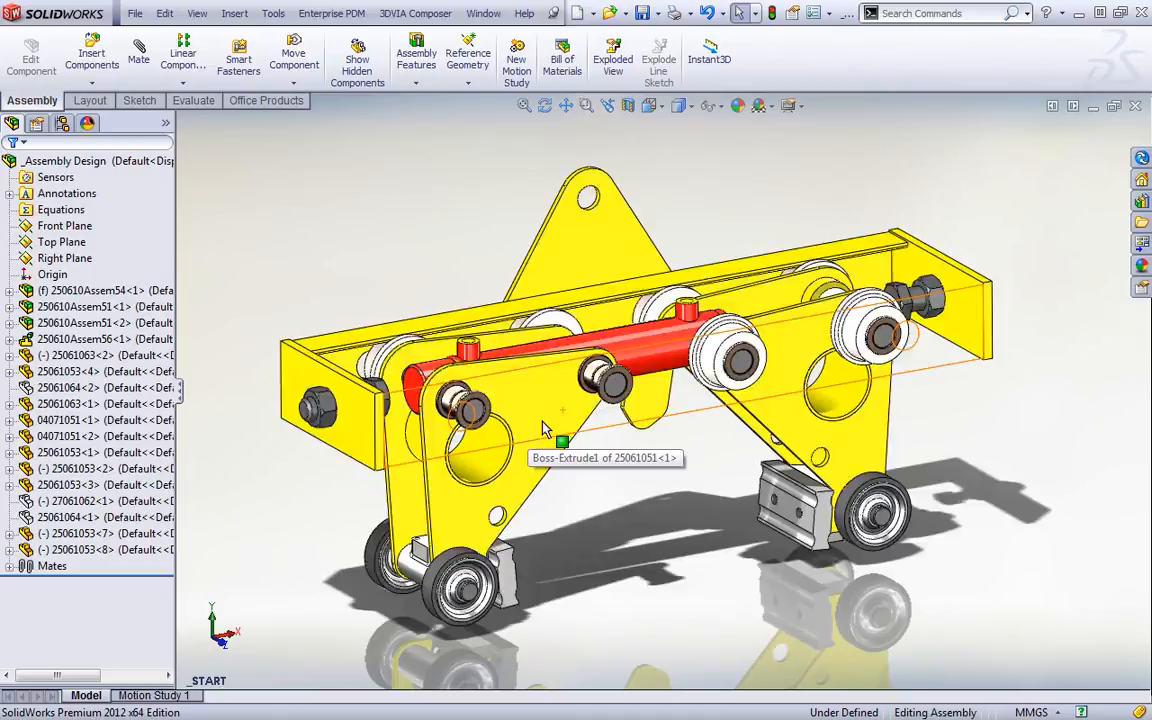
key(Tab)
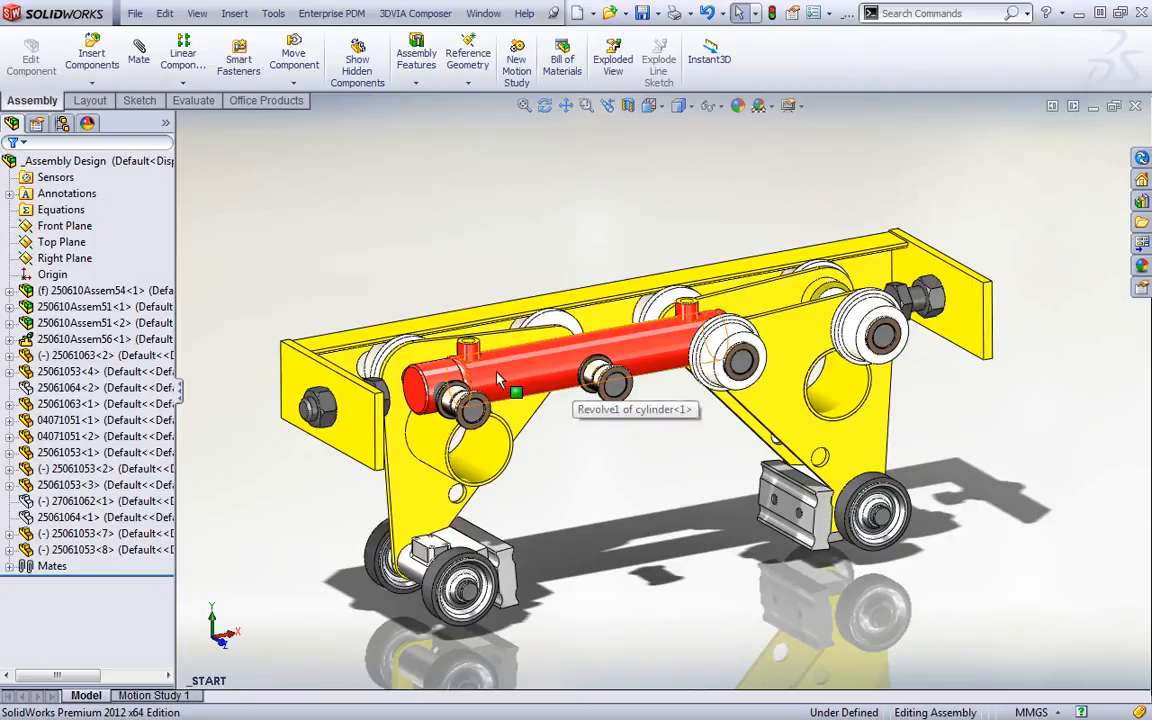
Step: Select the cylinder subassembly 250610Assem56 and move the leg at the rod end slightly to shift the linkage
click(575, 380)
click(148, 325)
click(110, 339)
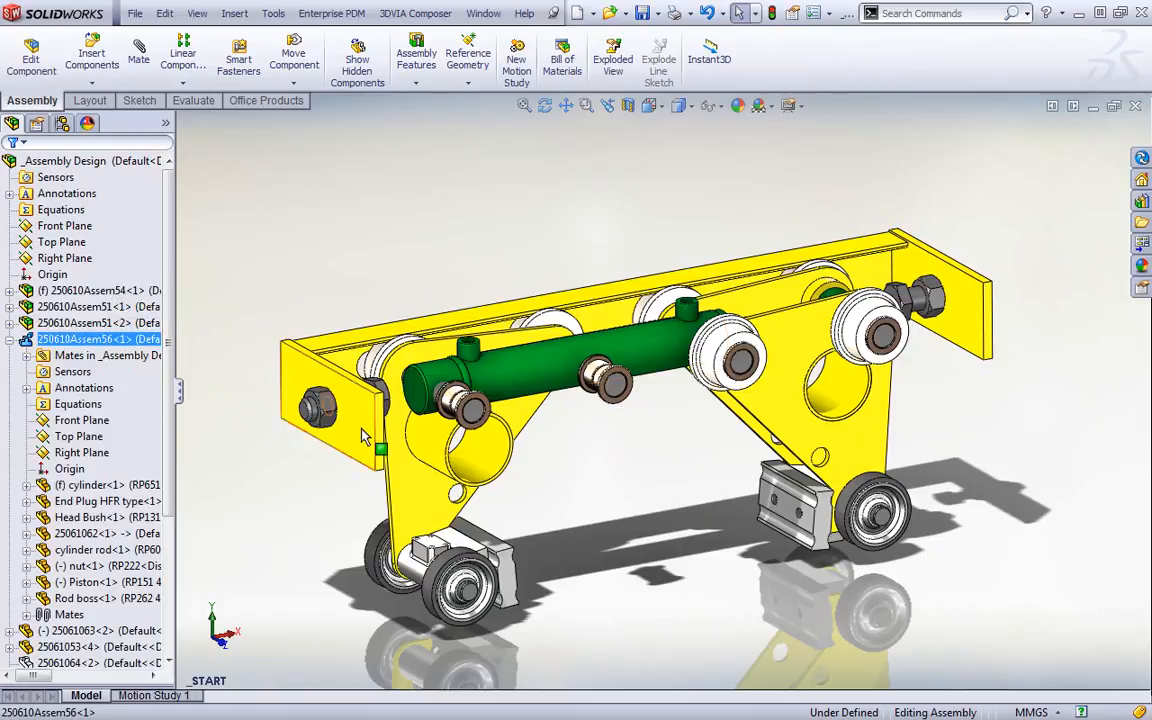
click(782, 402)
drag(782, 402, 730, 395)
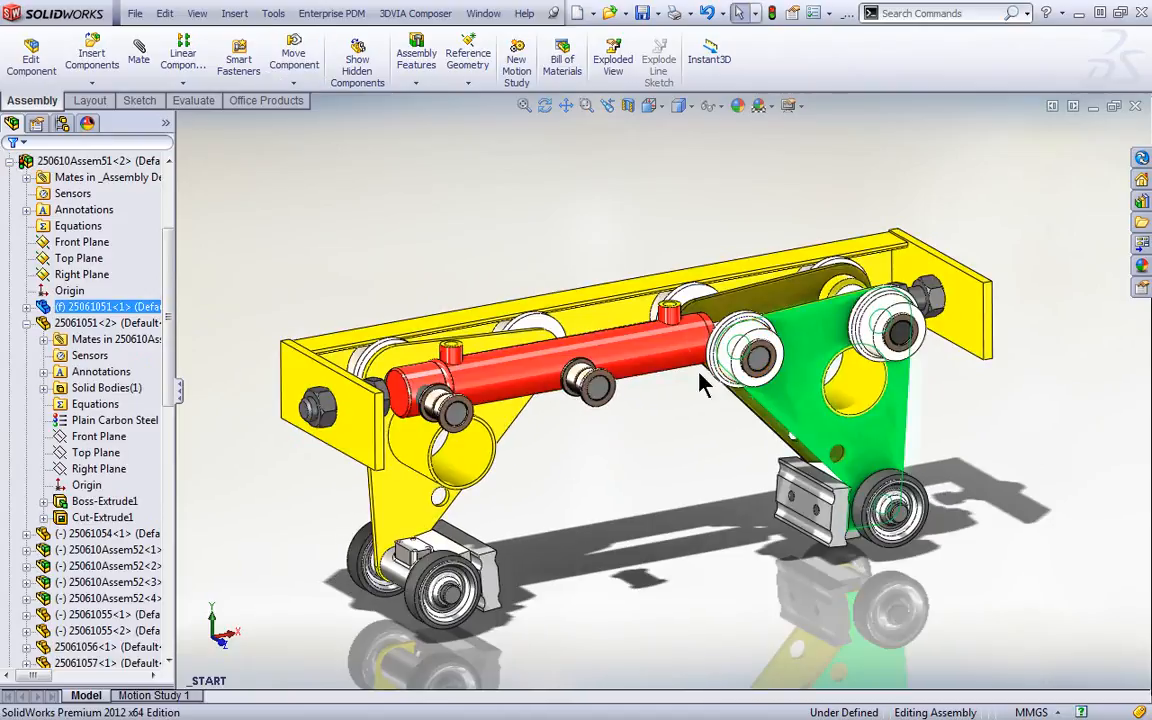
Step: Set the cylinder's port height dimension D1@Plane1 to 75 mm and rebuild the assembly
click(500, 374)
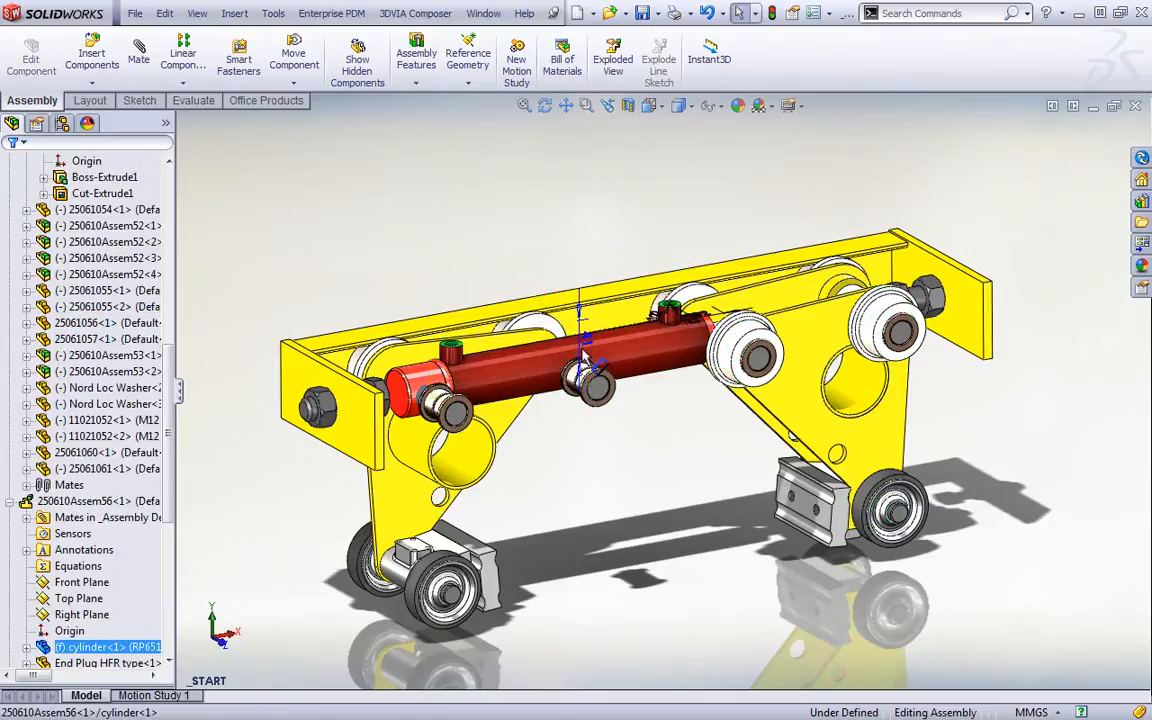
drag(590, 341, 628, 265)
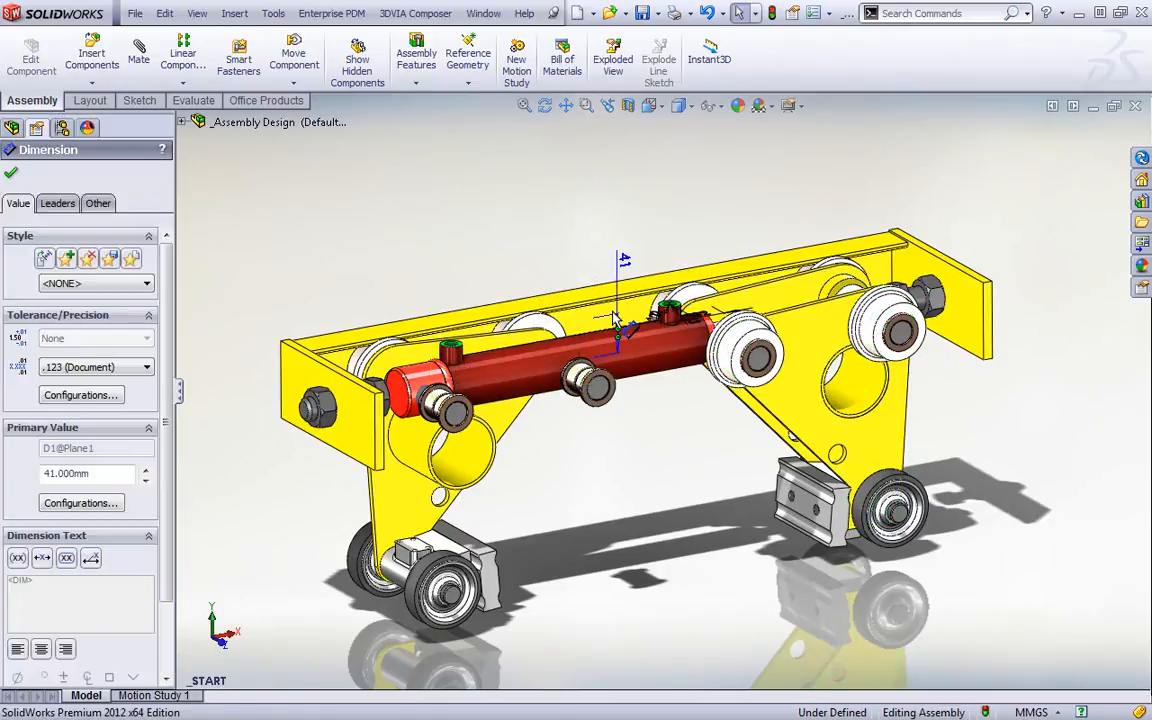
double_click(625, 262)
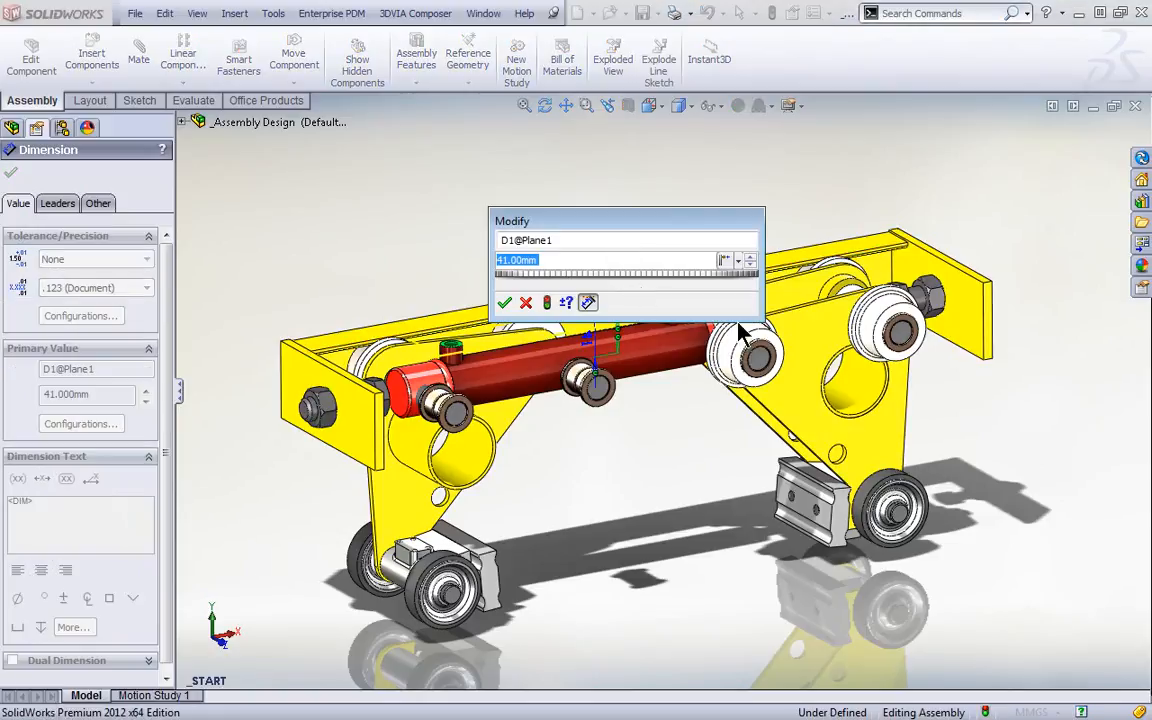
drag(764, 318, 657, 322)
drag(577, 222, 474, 164)
click(423, 197)
drag(425, 197, 380, 216)
text(75)
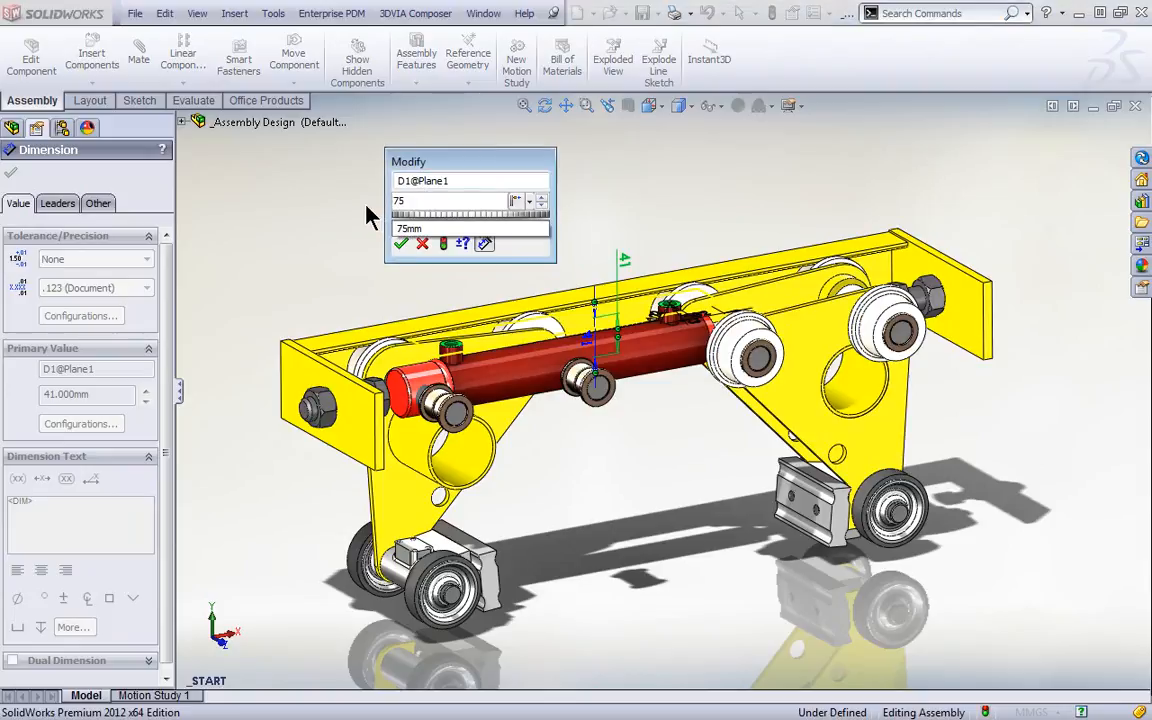
key(Return)
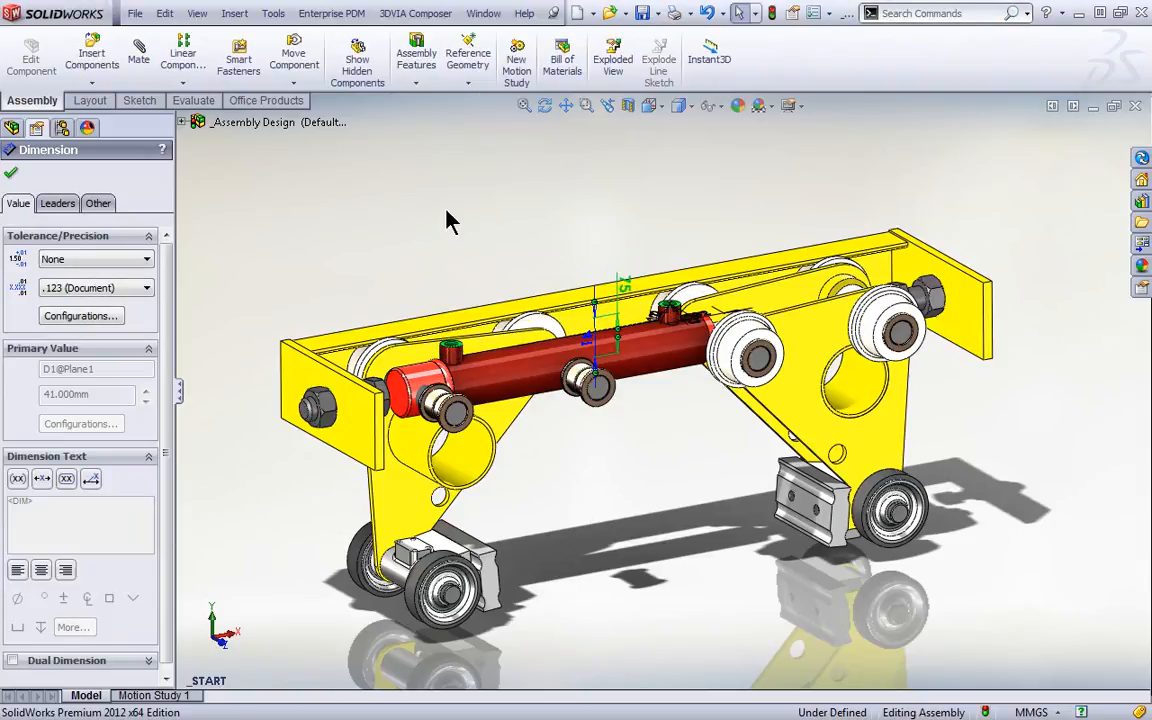
key(ctrl+b)
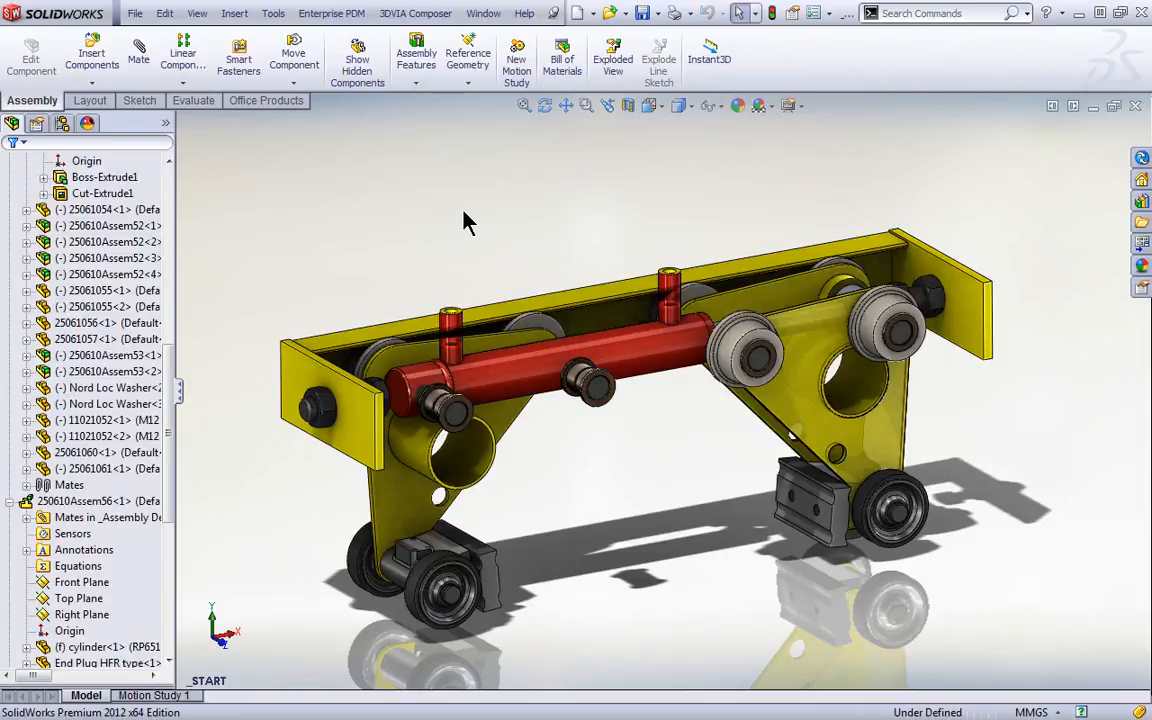
Step: Turn off Ambient Occlusion in the view settings
click(792, 107)
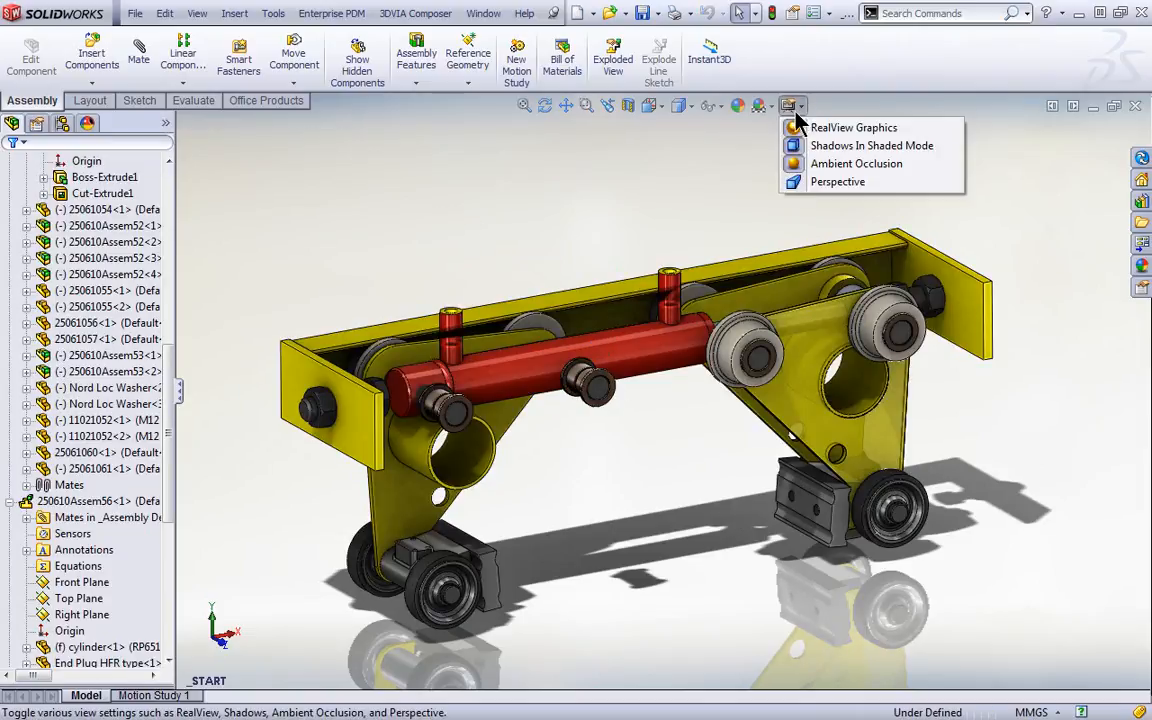
click(800, 164)
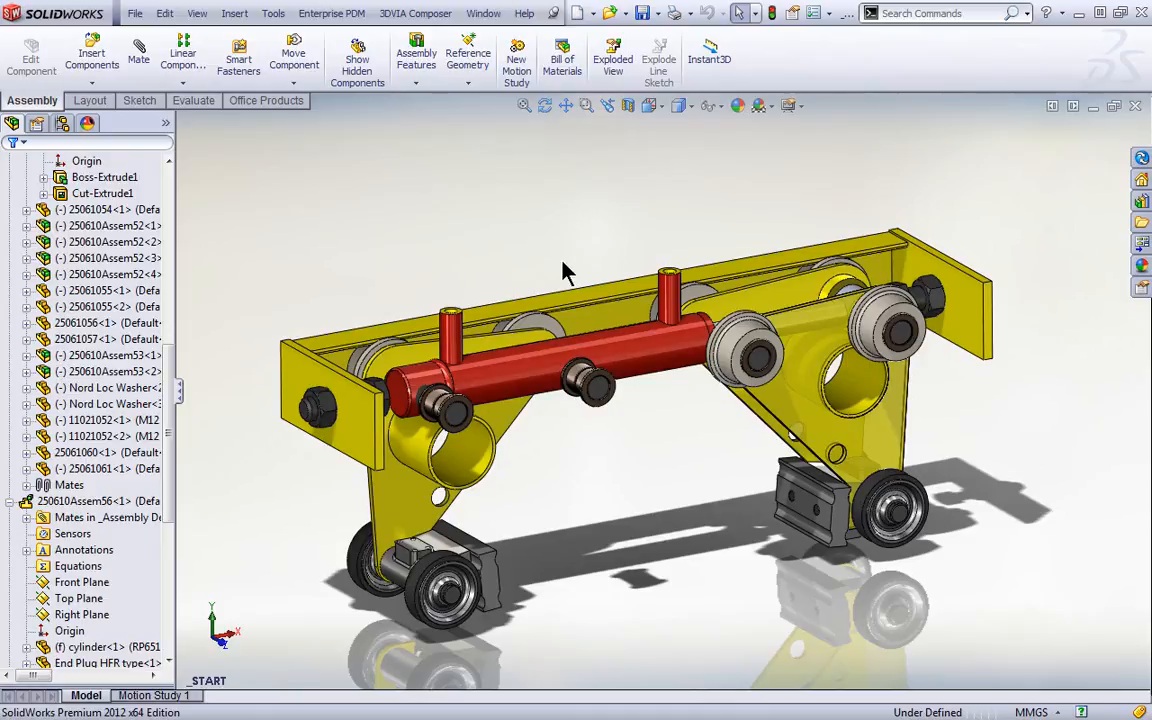
Step: Examine the configurations available for the cylinder tube in its component properties, leaving them unaltered
click(535, 375)
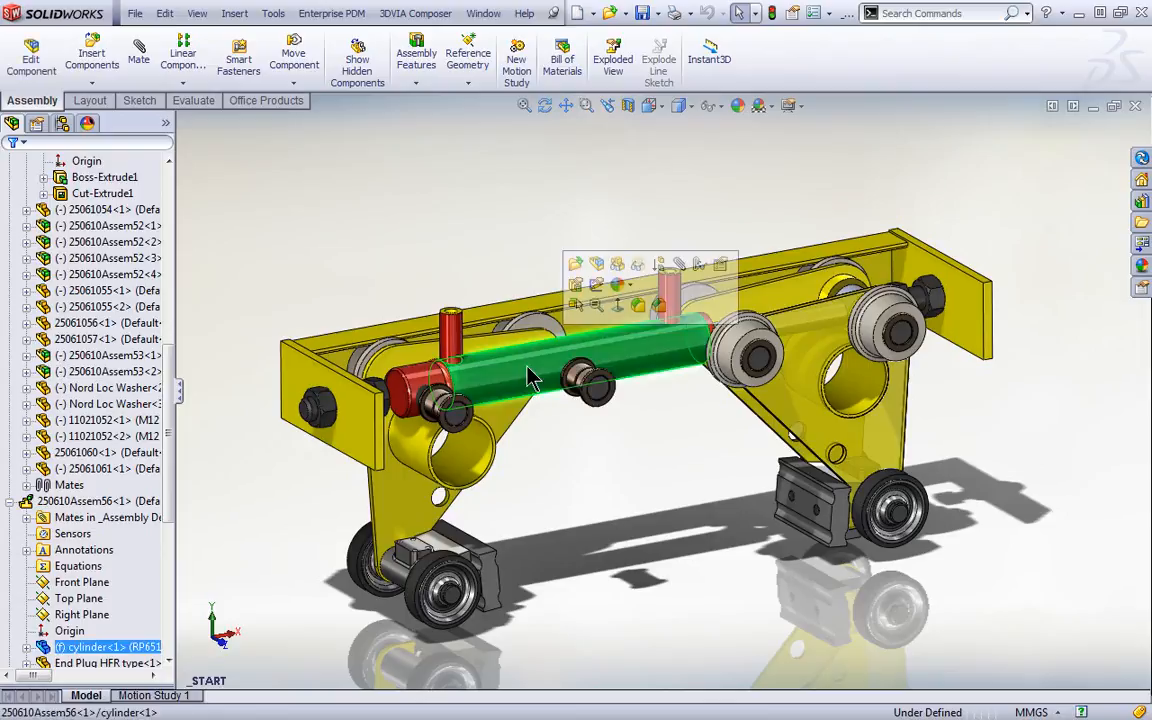
click(724, 264)
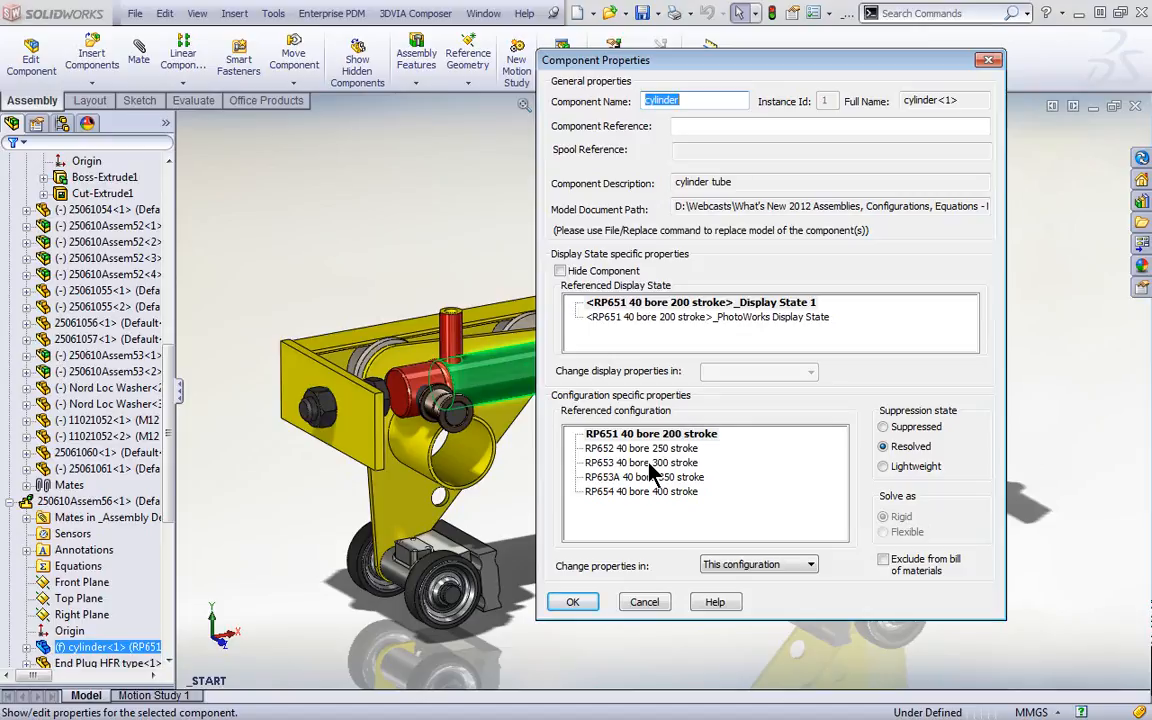
click(640, 602)
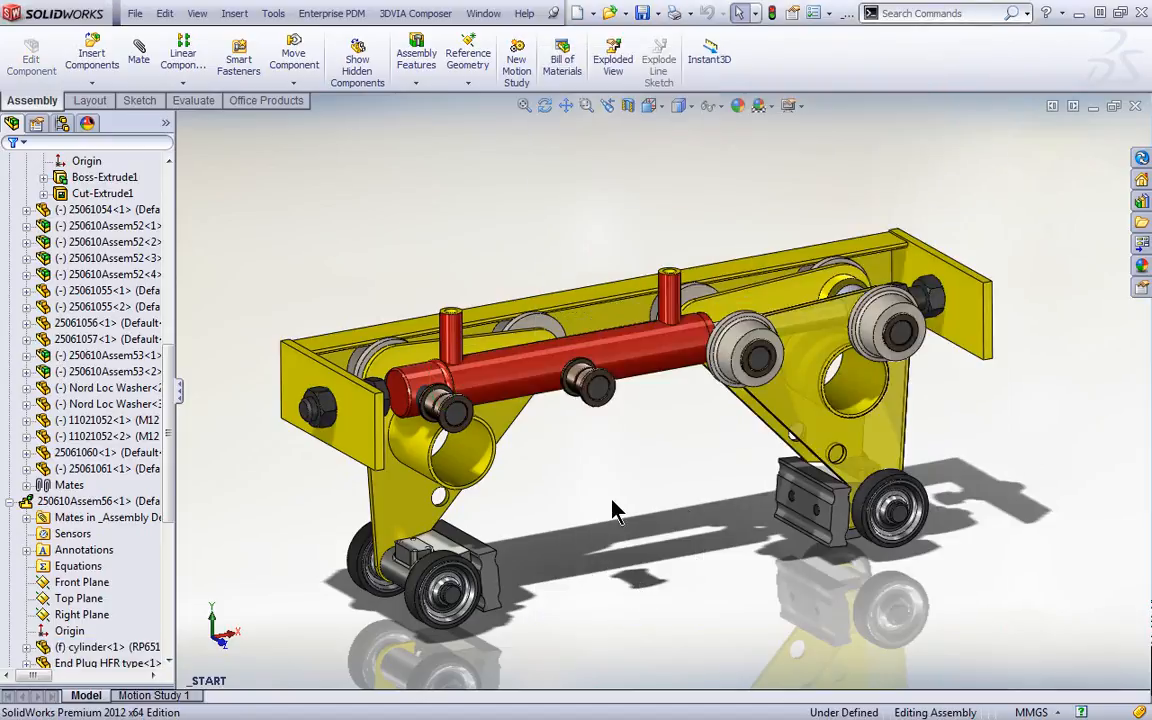
Step: Open the cylinder subassembly 250610Assem56 to examine its configuration list, and return to the main assembly
click(501, 384)
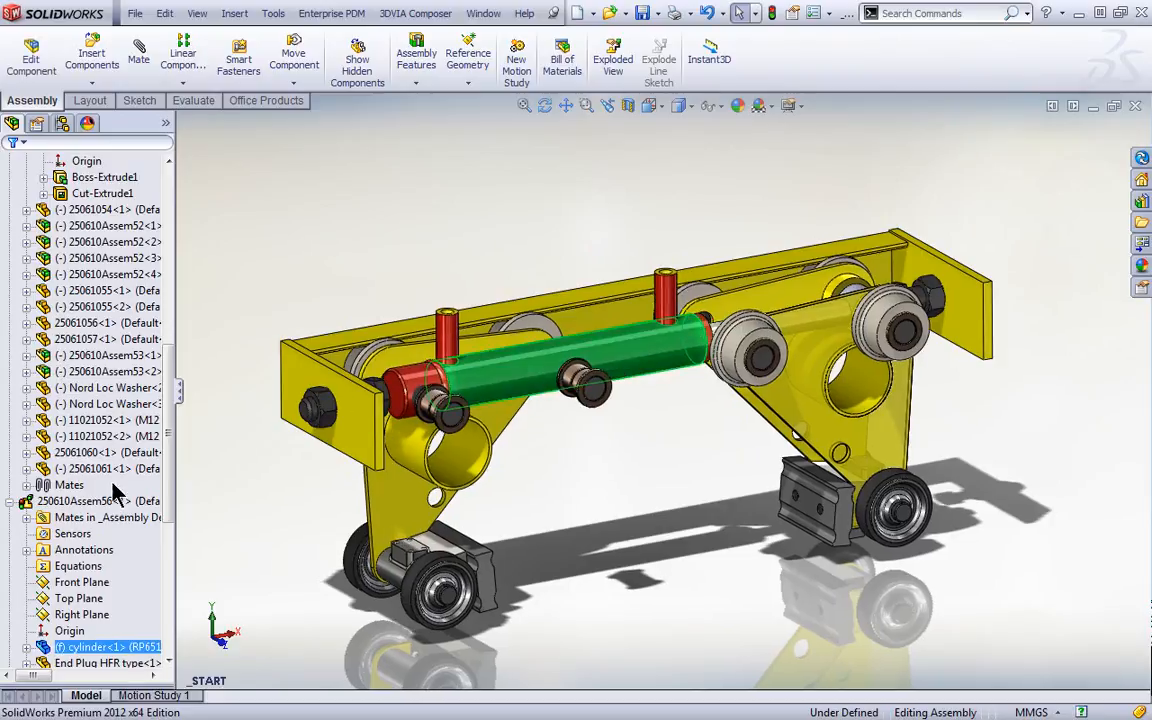
click(81, 499)
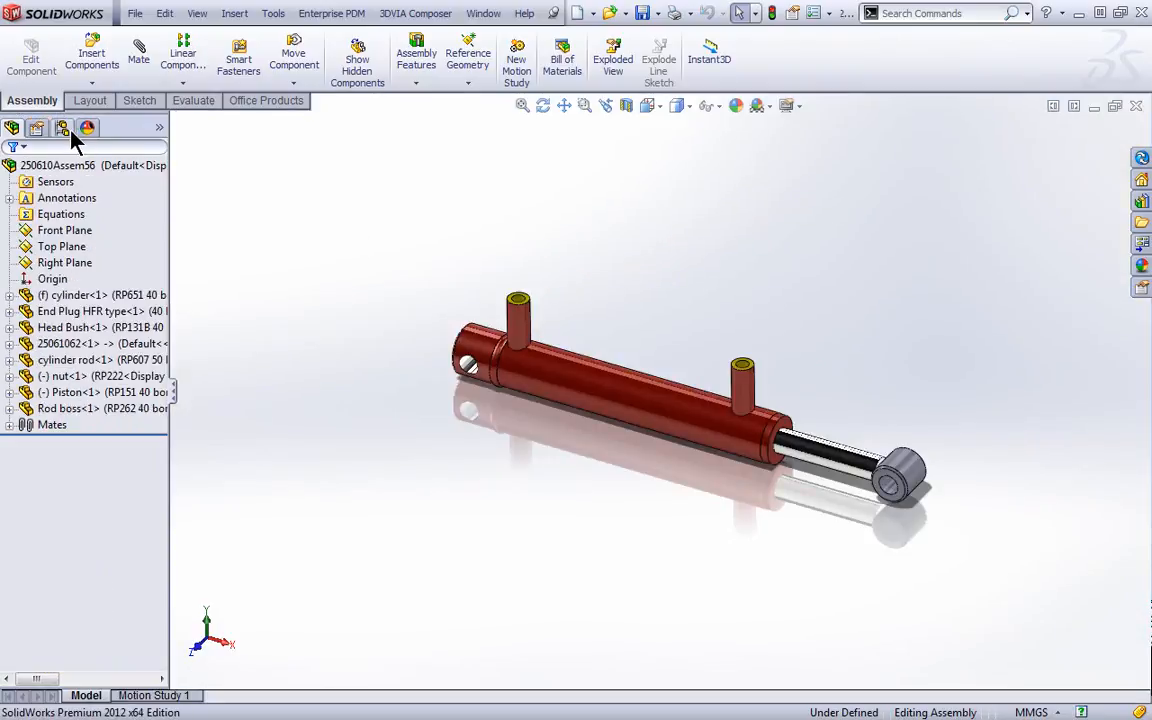
click(64, 130)
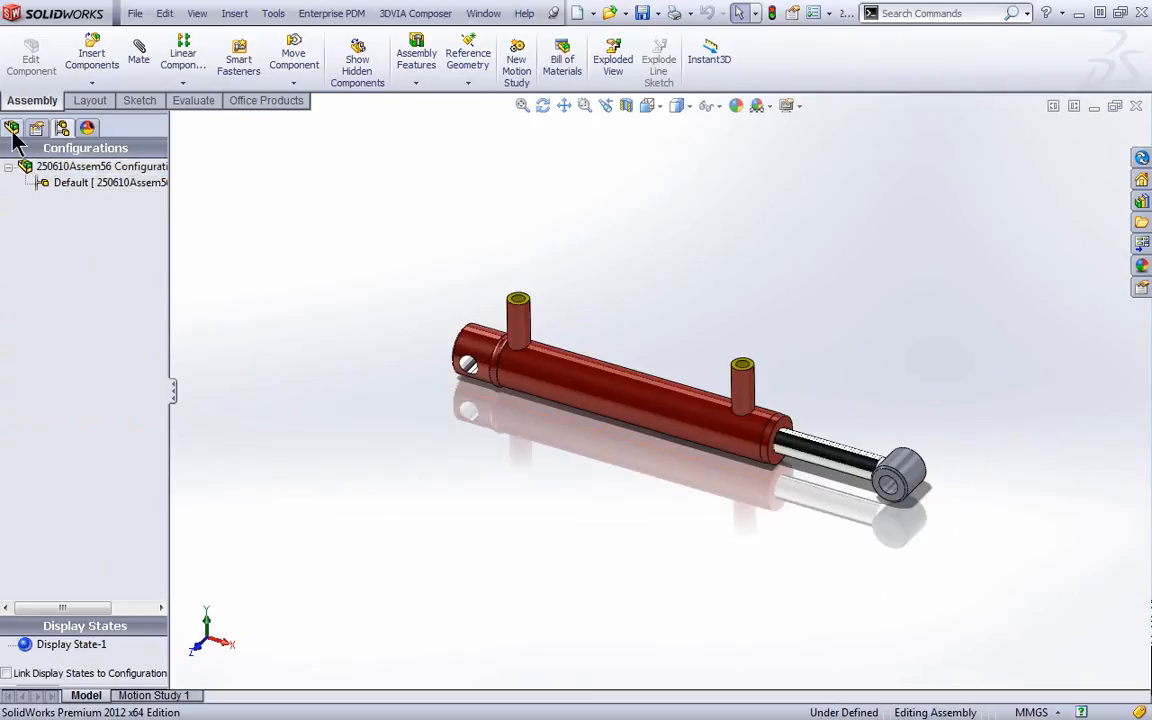
click(12, 128)
click(70, 168)
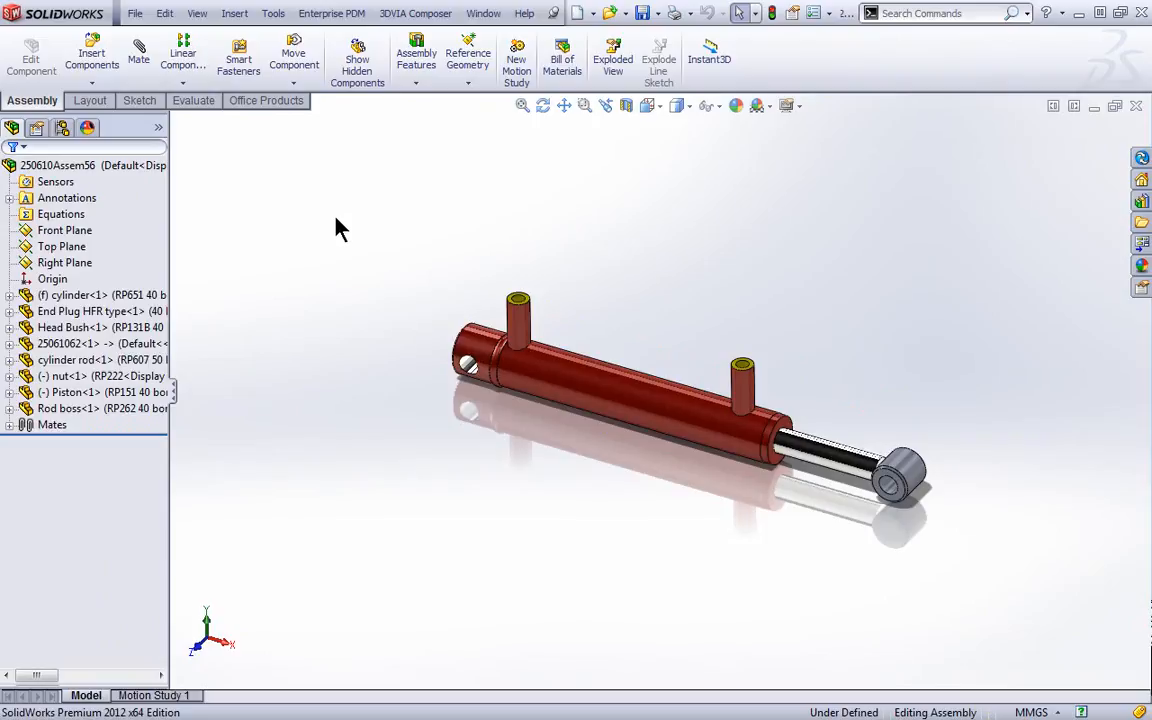
key(ctrl+Tab)
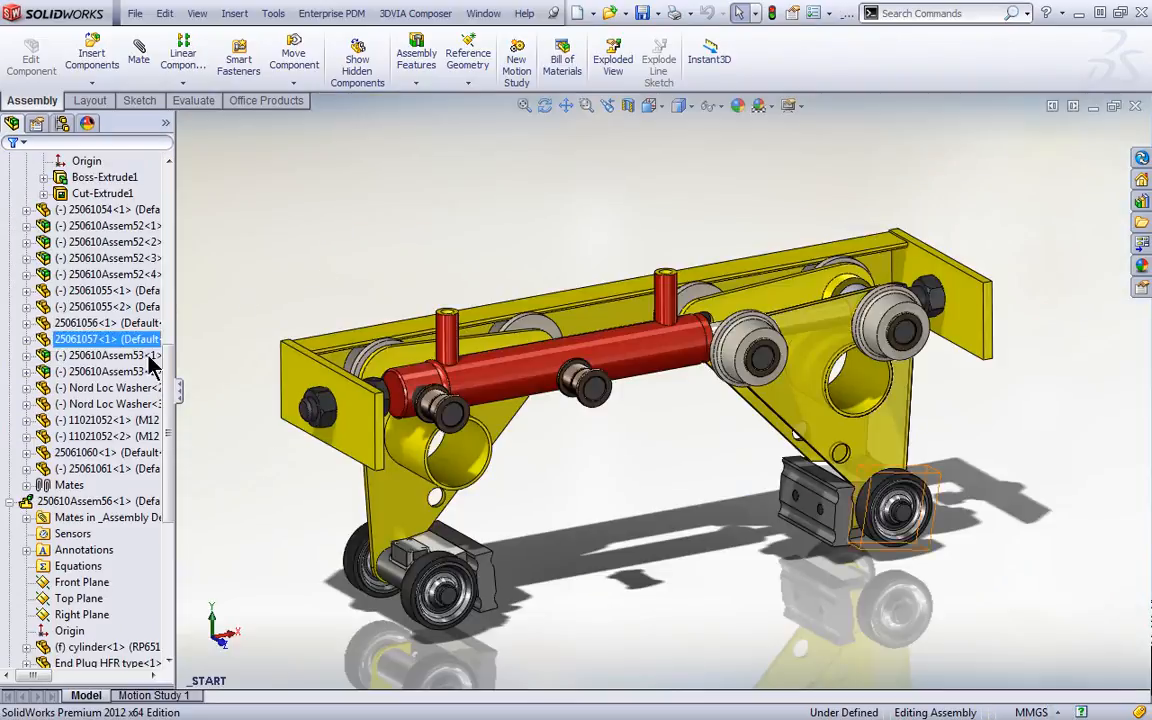
Step: Set the cylinder's port height dimension D1@Plane1 to 41 mm
click(117, 513)
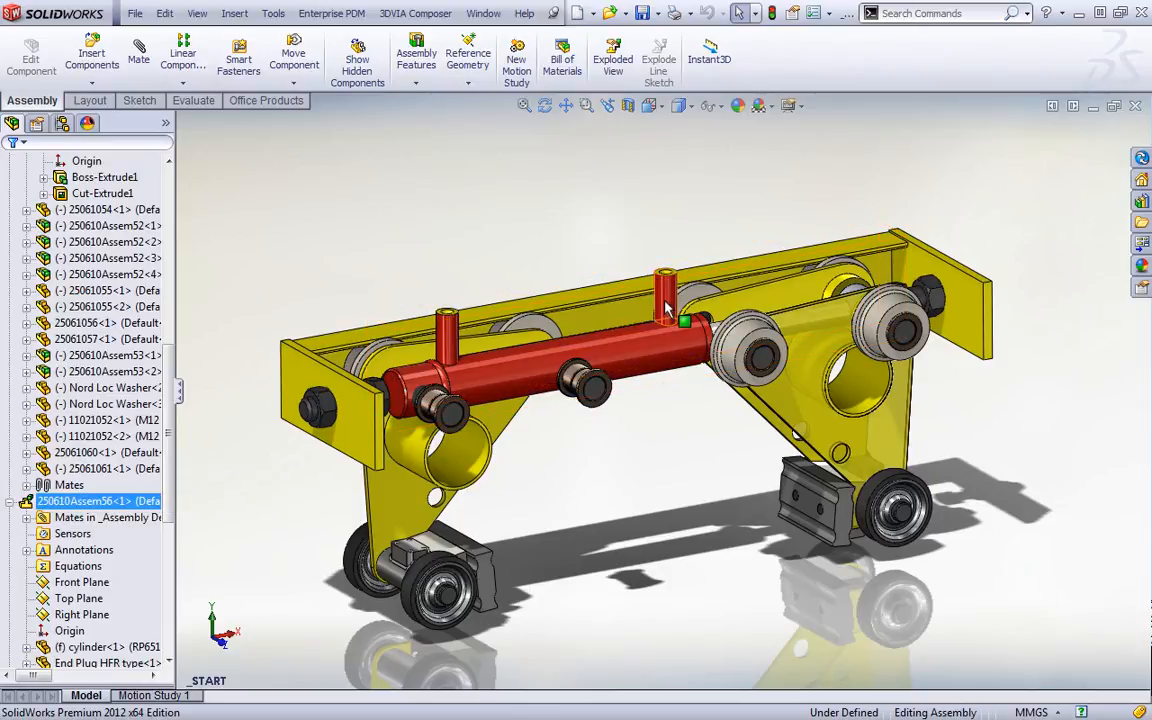
drag(613, 348, 620, 222)
double_click(619, 227)
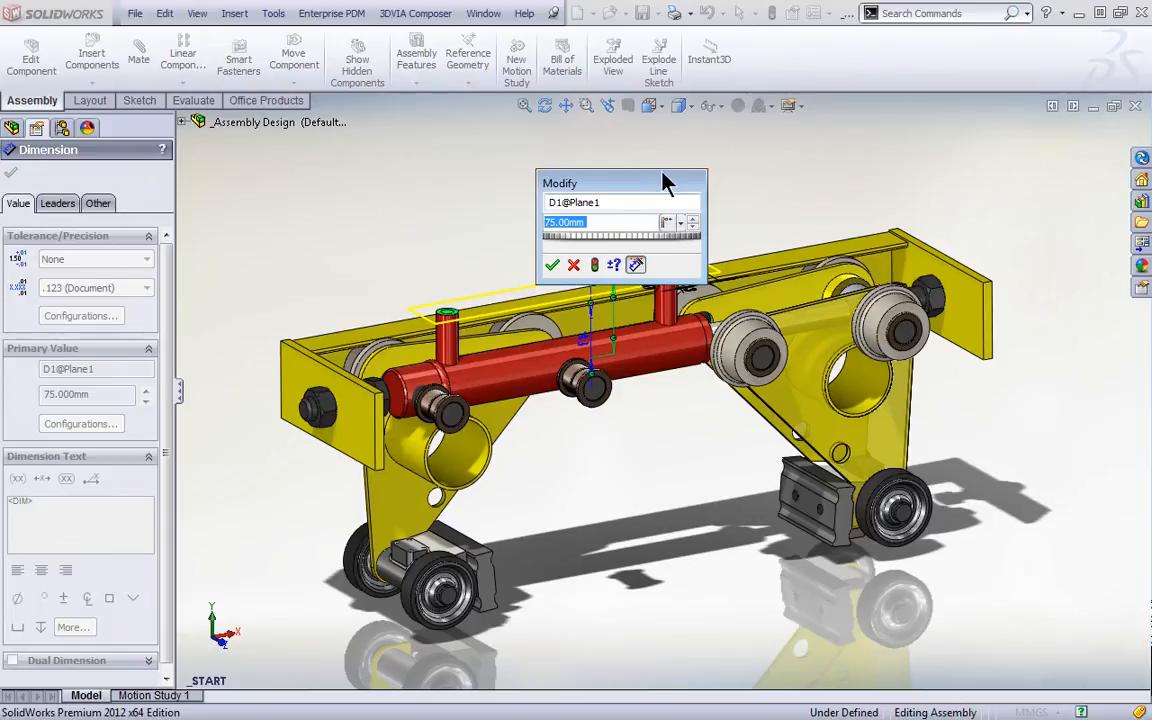
text(41)
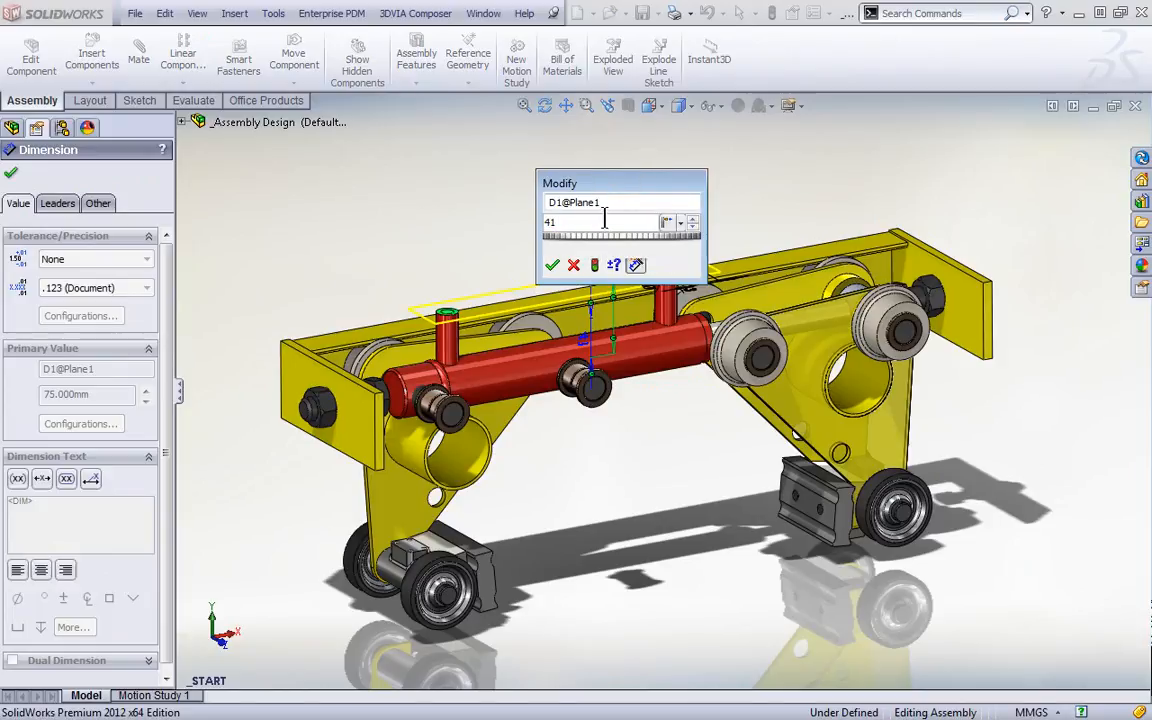
key(Return)
Step: Review the options for which configurations the port height dimension change applies to
click(614, 161)
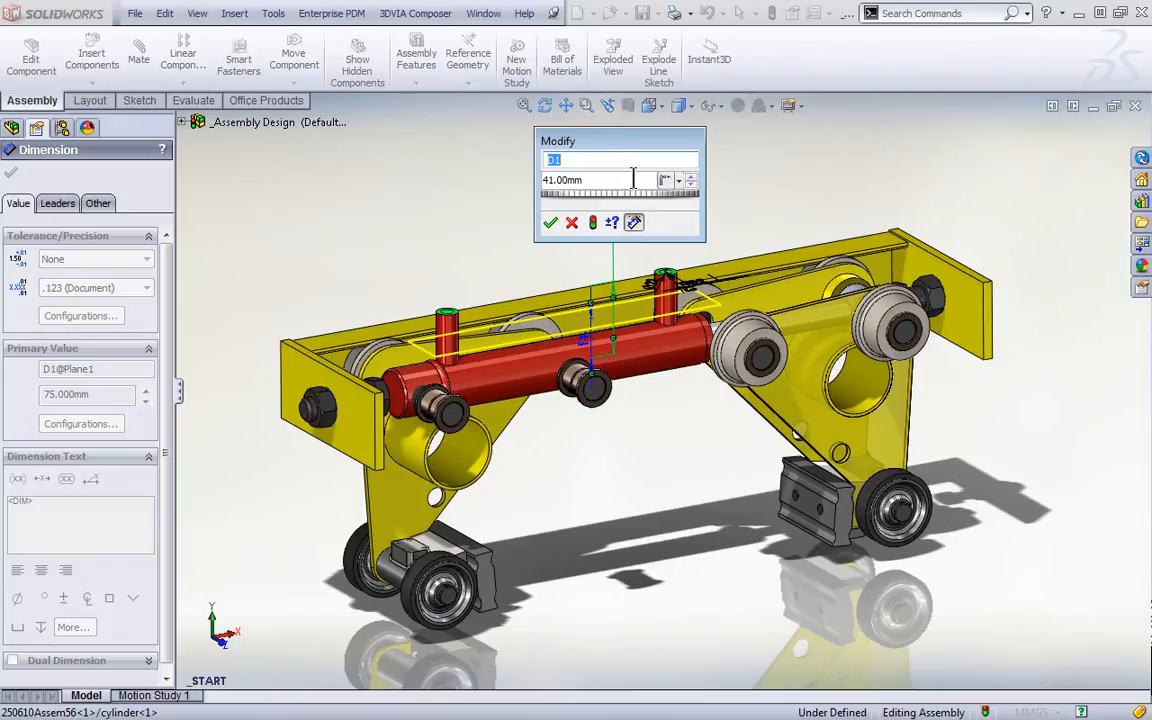
click(679, 180)
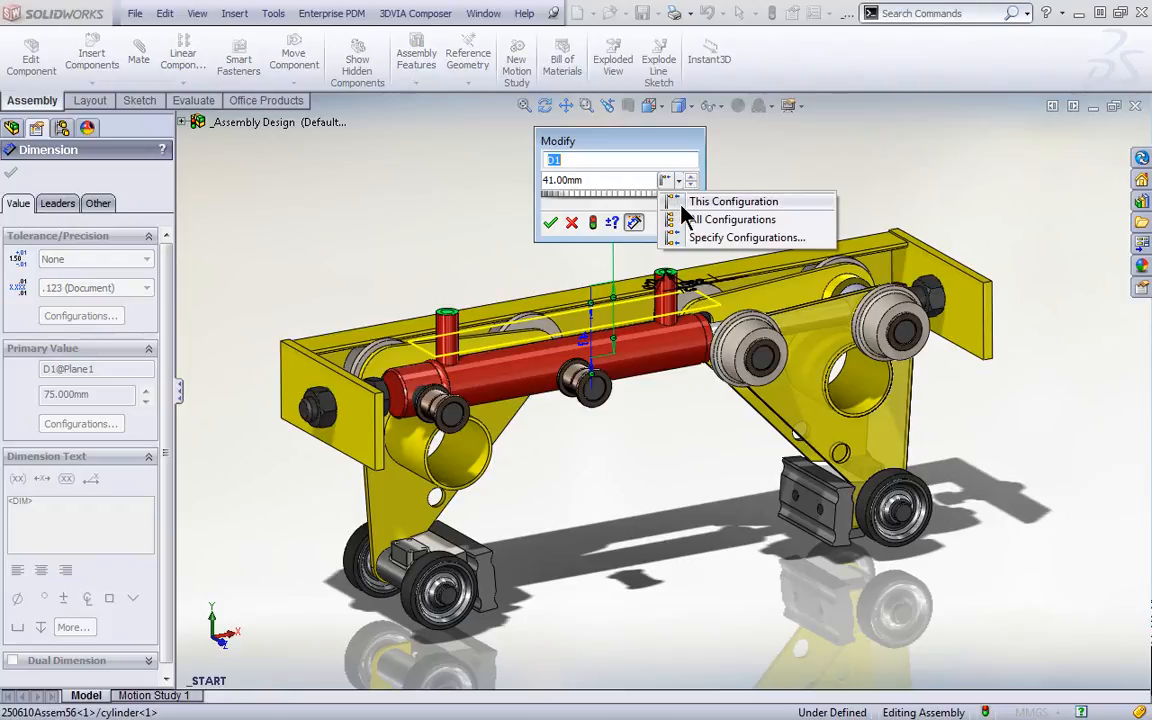
click(665, 141)
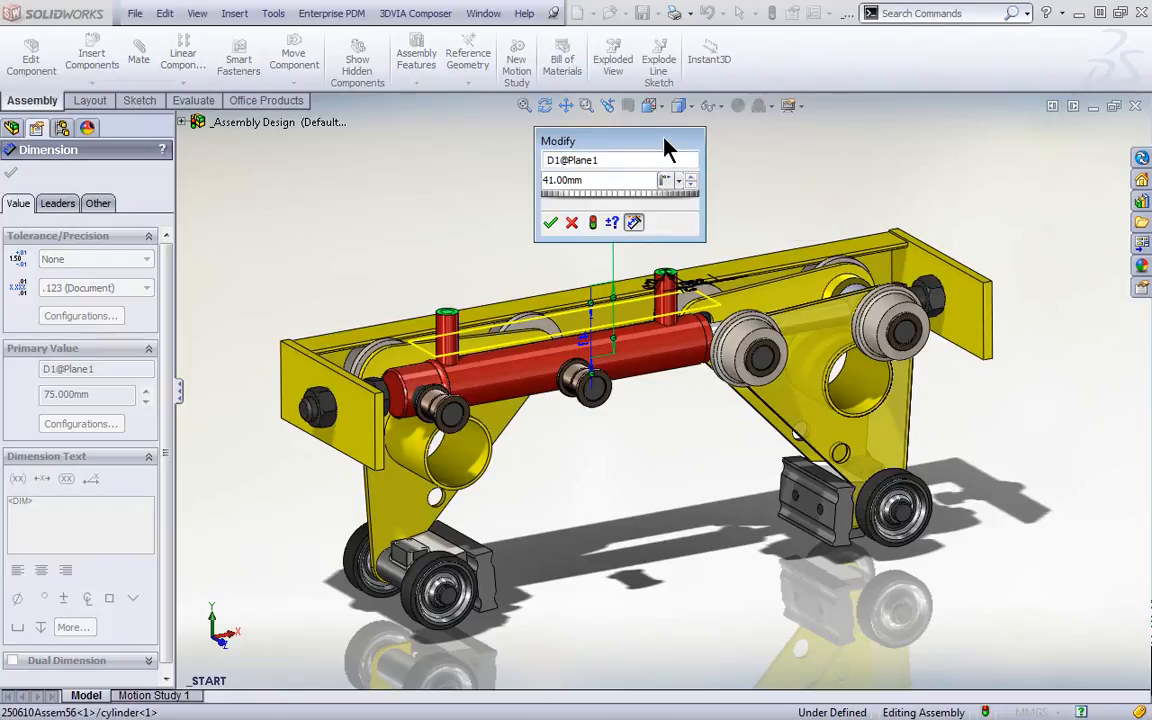
Step: Preview a port height of 33 mm, return the dimension to 41 mm and rebuild the assembly with it
drag(668, 148, 627, 156)
drag(591, 208, 524, 212)
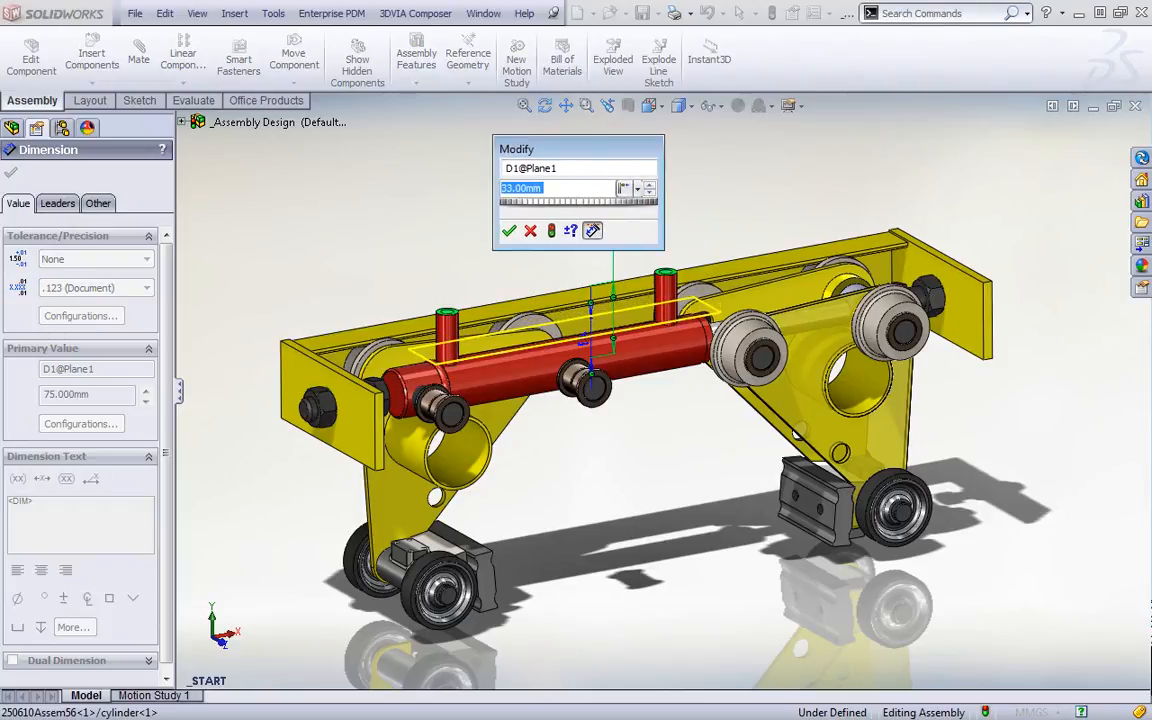
click(650, 184)
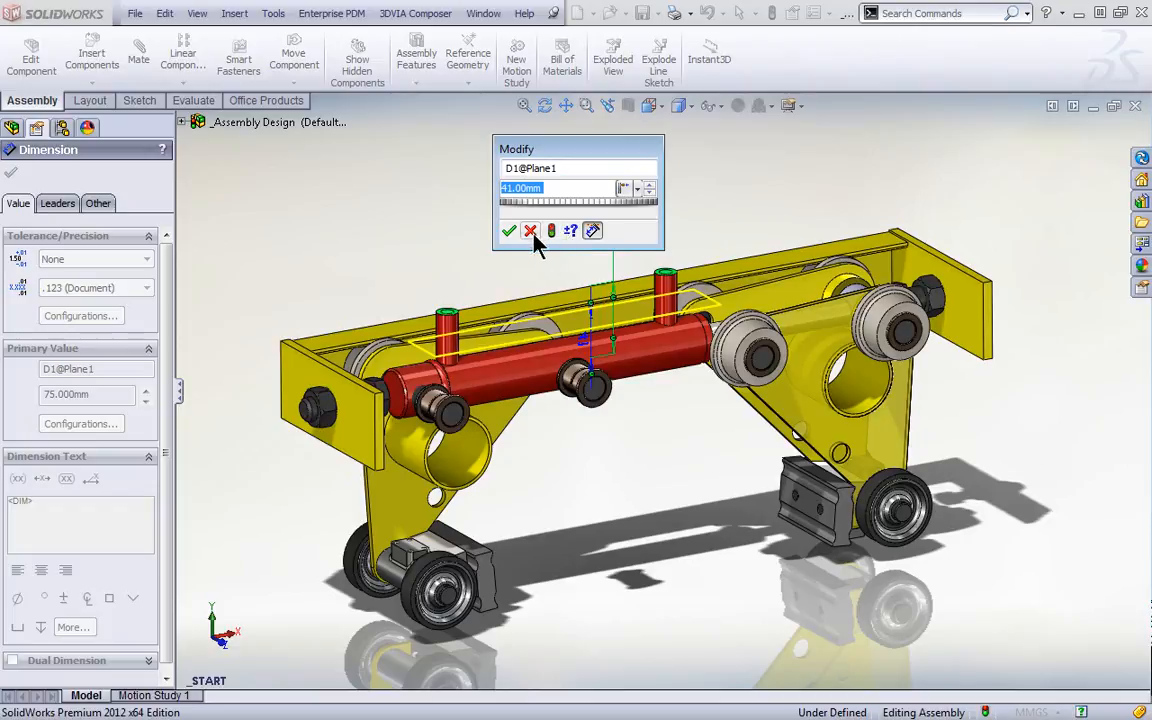
click(509, 232)
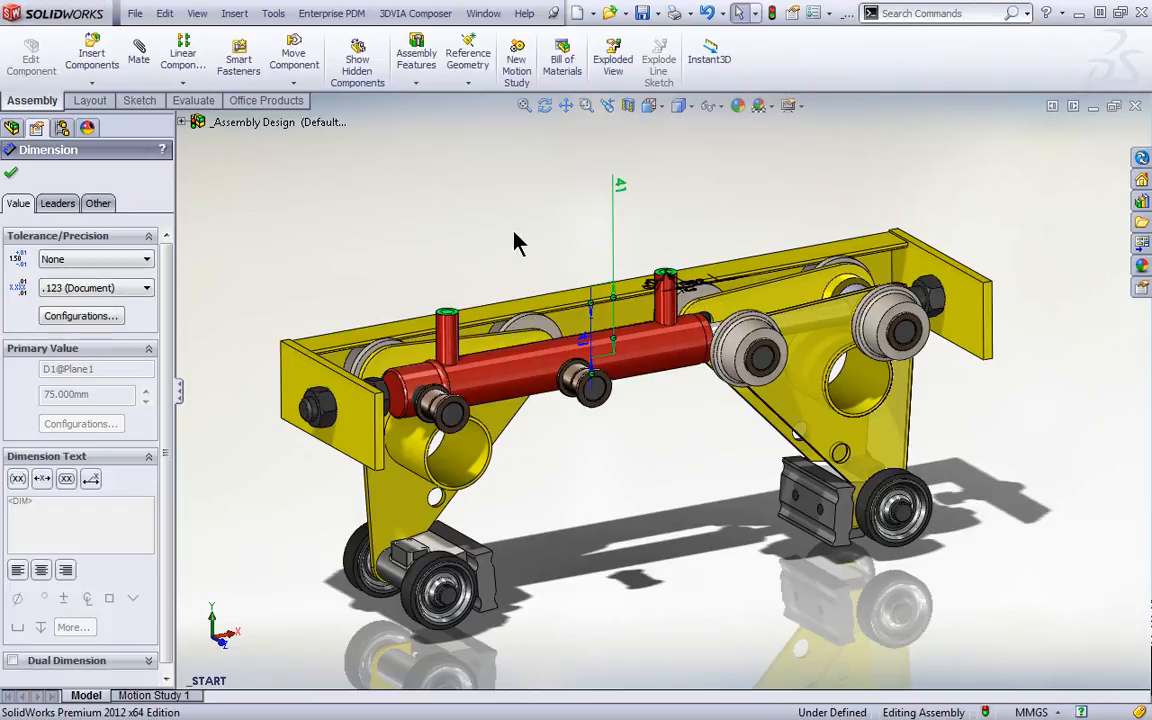
click(518, 240)
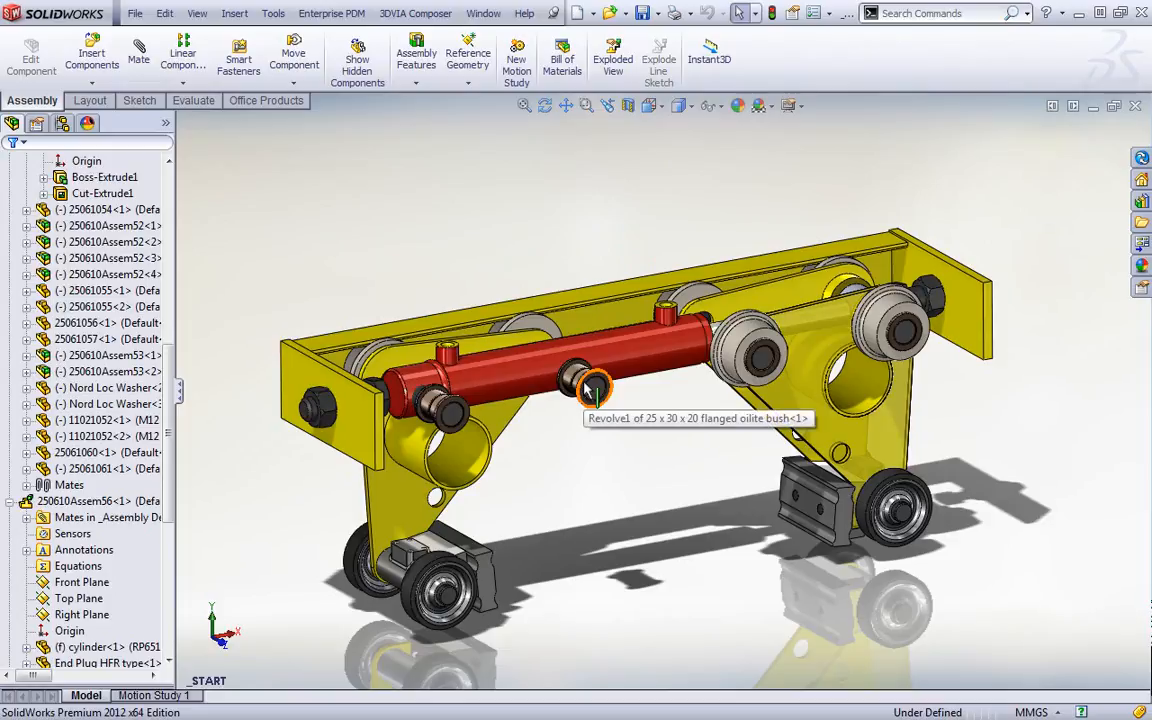
Step: Hide the two pivot pins and the outer flanged bushes in front of the red cylinder
key(Tab)
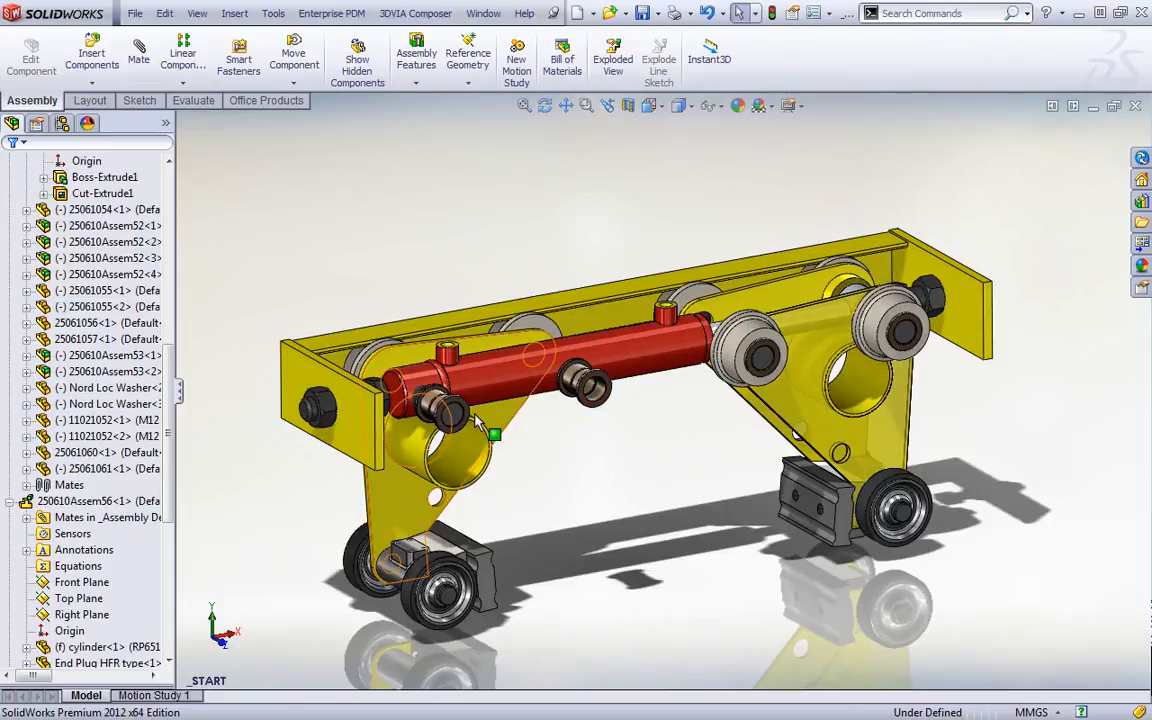
key(Tab)
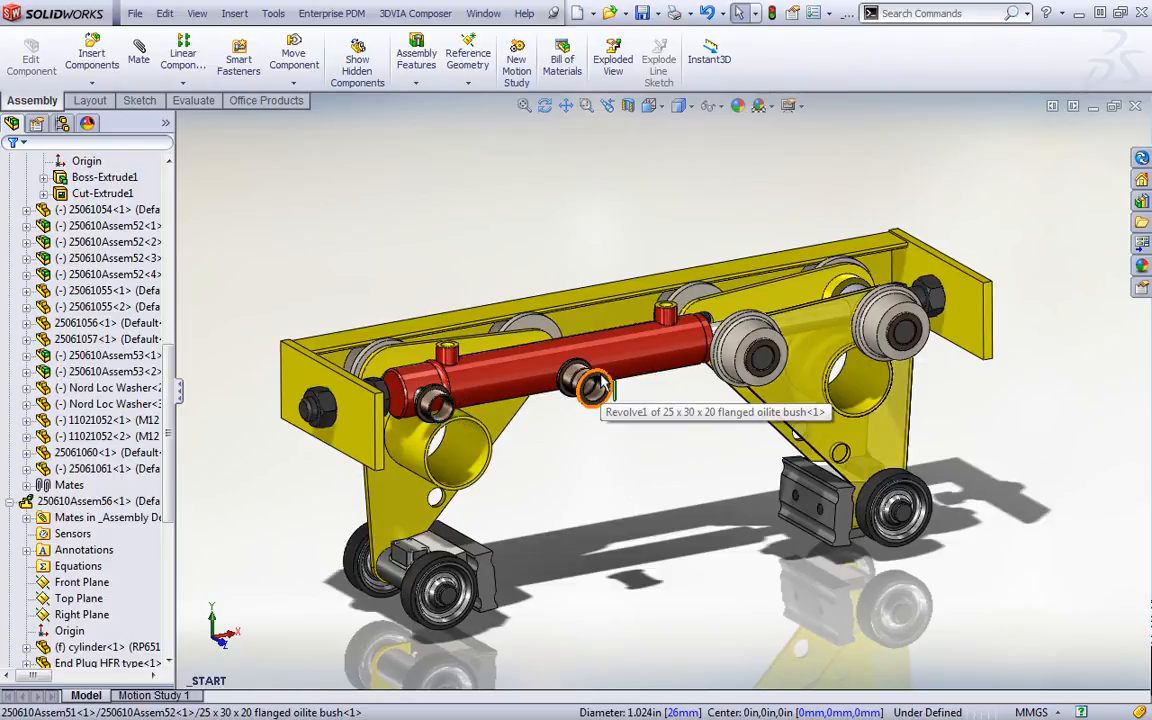
key(Tab)
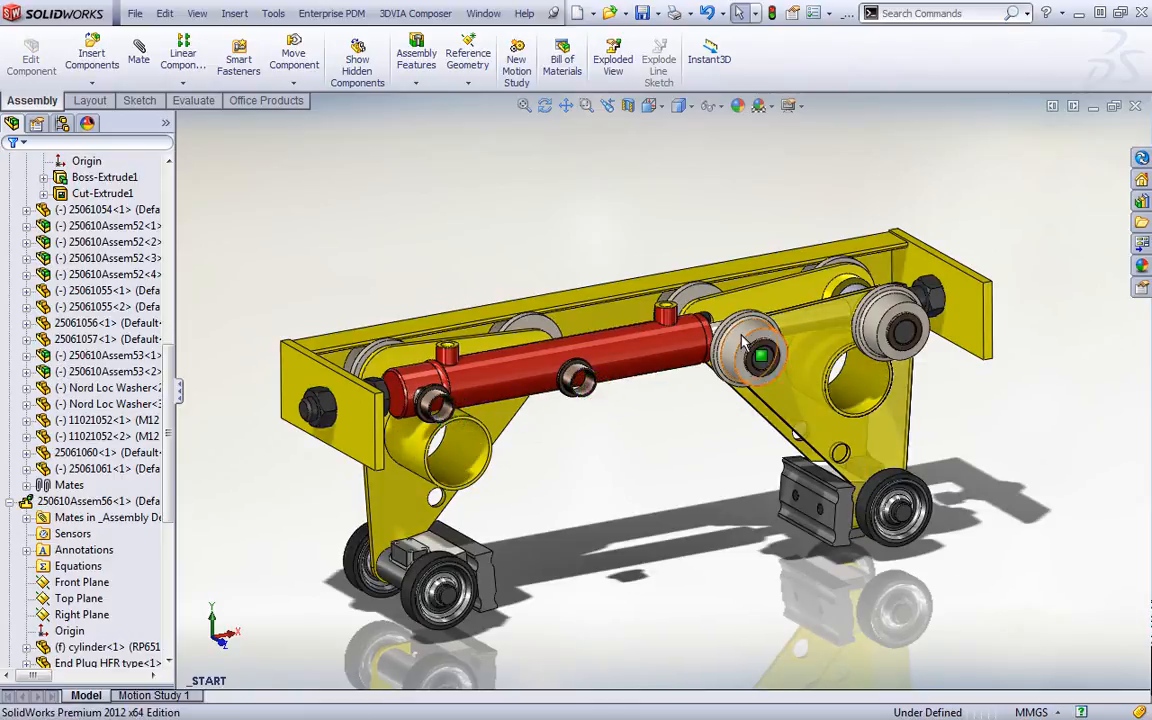
Step: Place two copies of the flanged roller 25061053 in the open space below the cylinder
drag(740, 345, 676, 426)
Step: Show the two pivot pins in front of the cylinder again, keeping the front triangular plate hidden
click(584, 383)
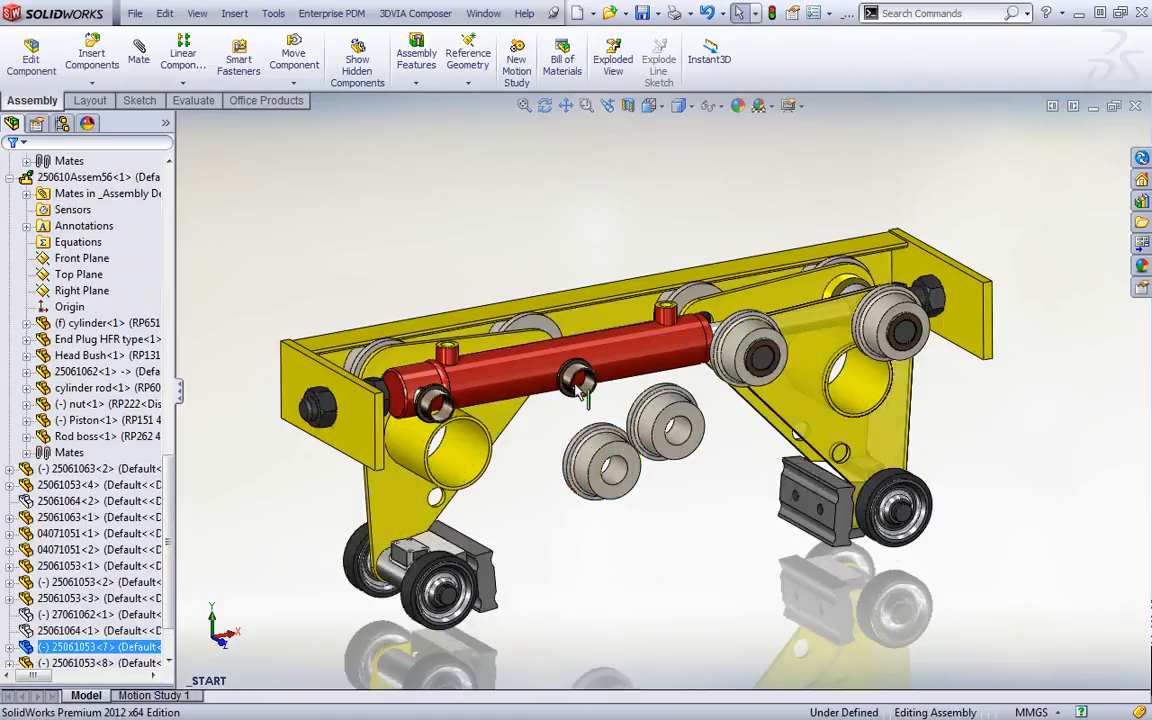
click(445, 412)
key(Tab)
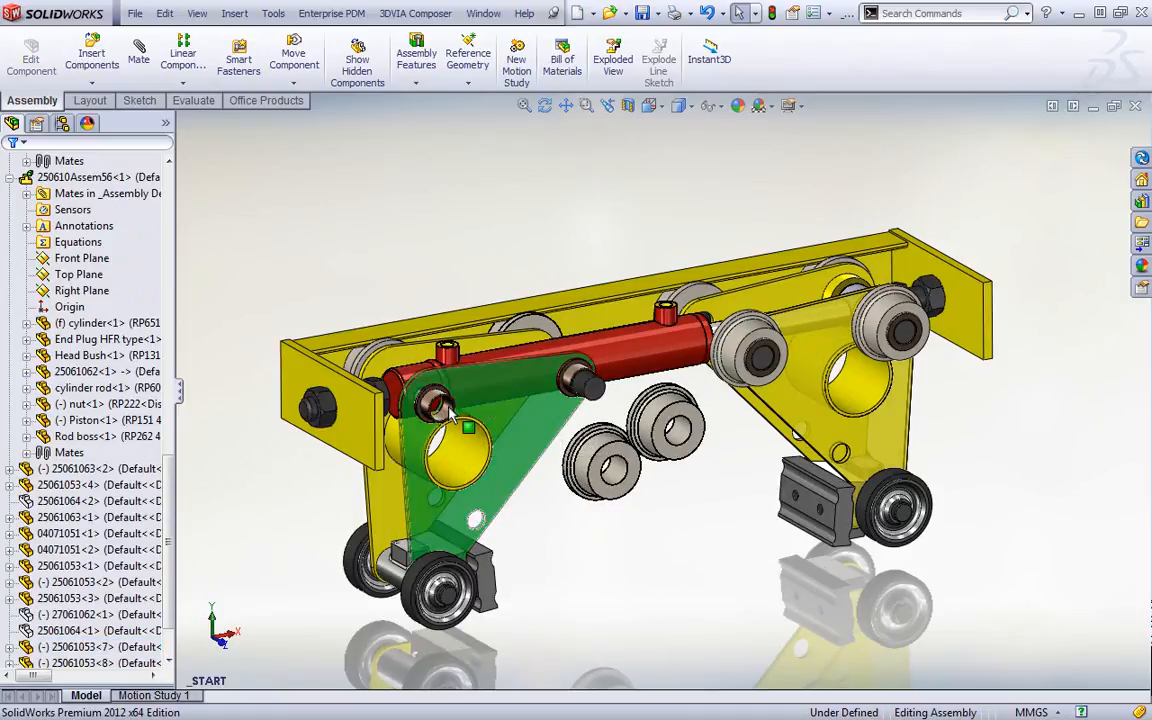
key(shift+Tab)
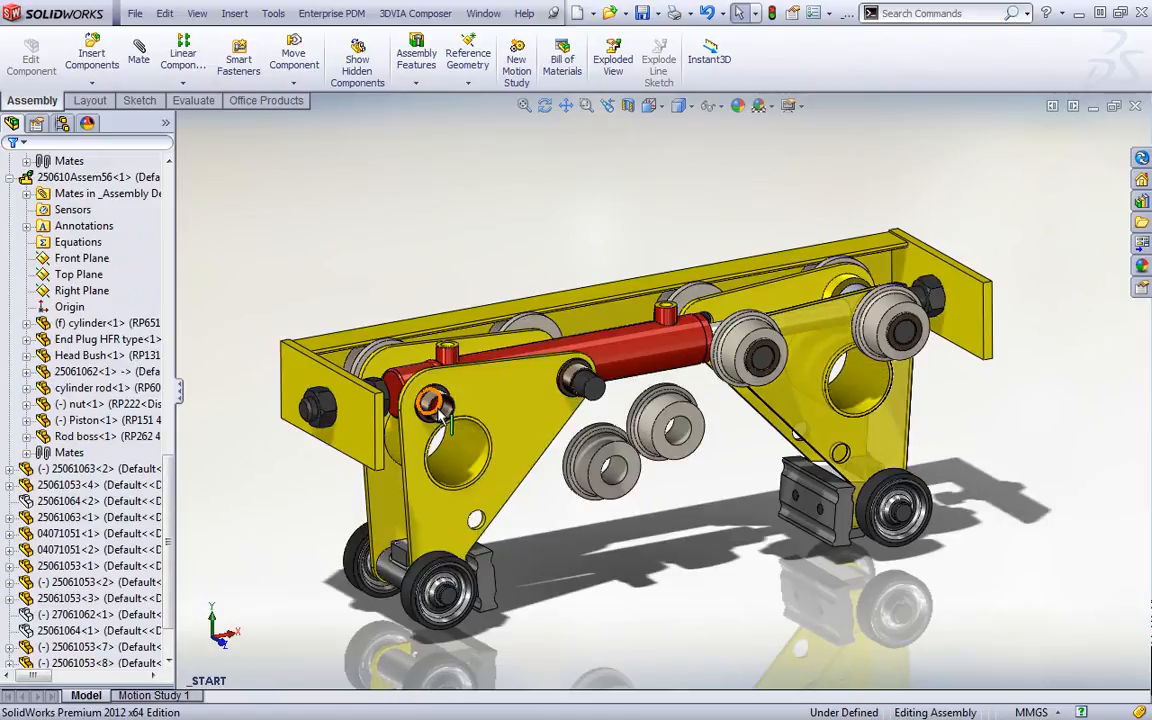
key(Tab)
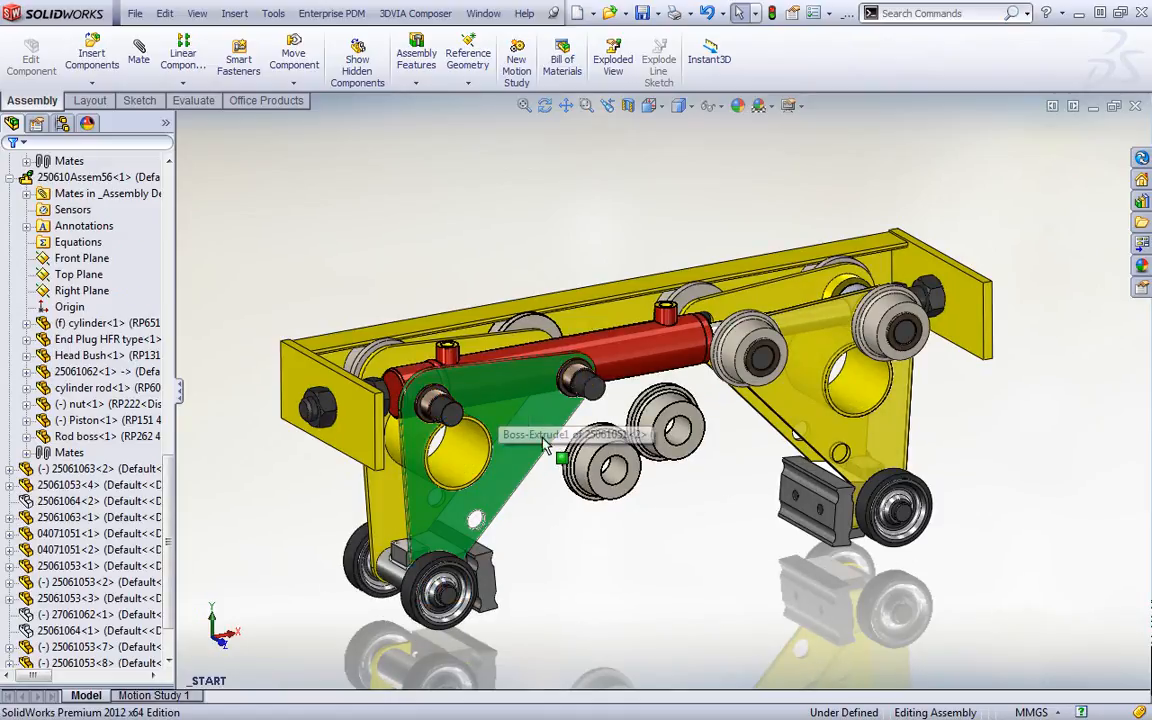
Step: Mate the two loose roller copies onto the cylinder's middle and closed-end pivot pins with concentric and coincident SmartMates
scroll(535, 470, down, 5)
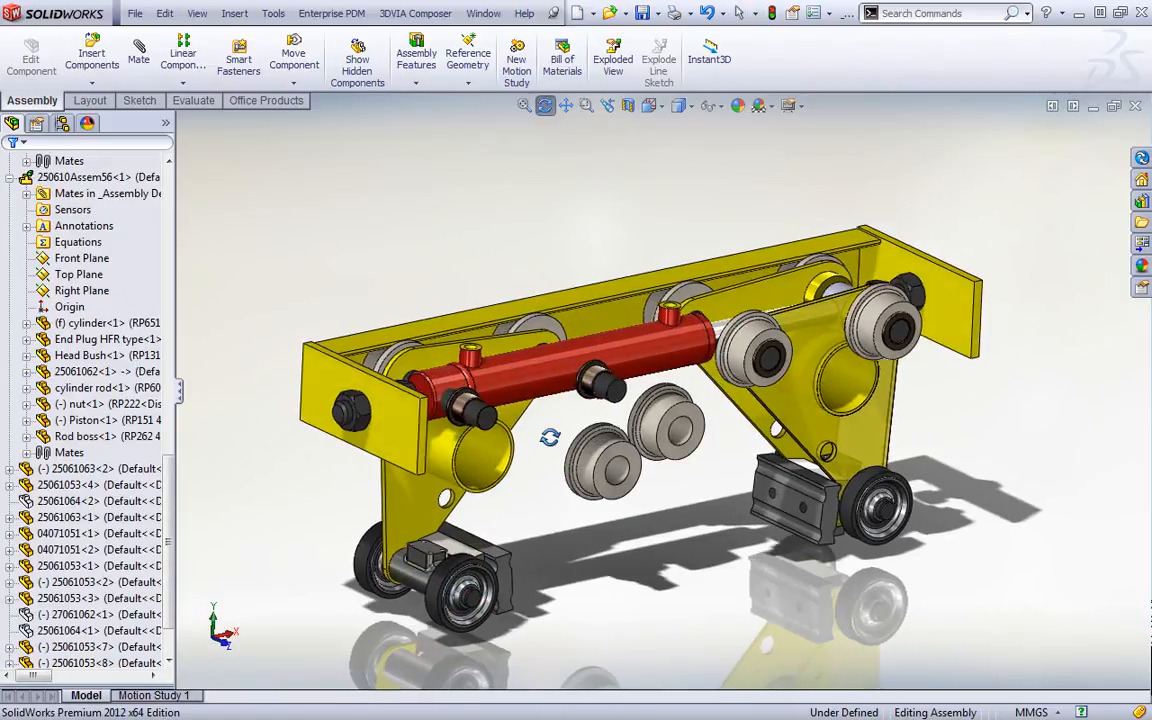
scroll(655, 453, down, 2)
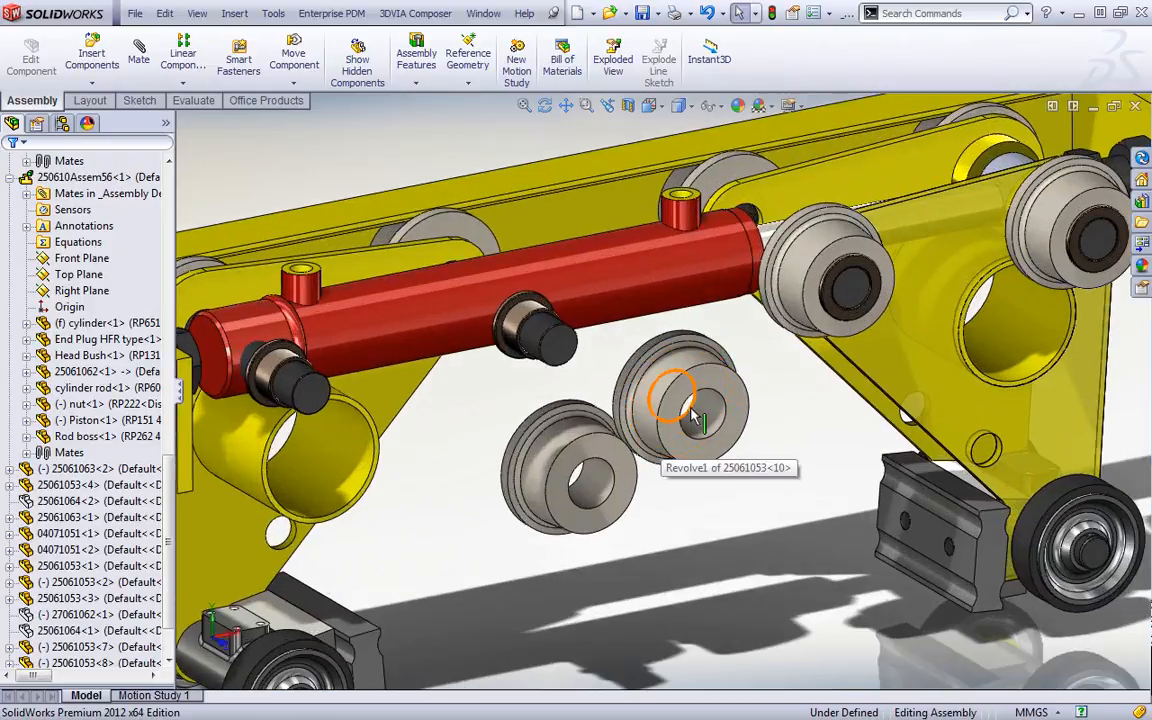
alt+drag(693, 418, 512, 322)
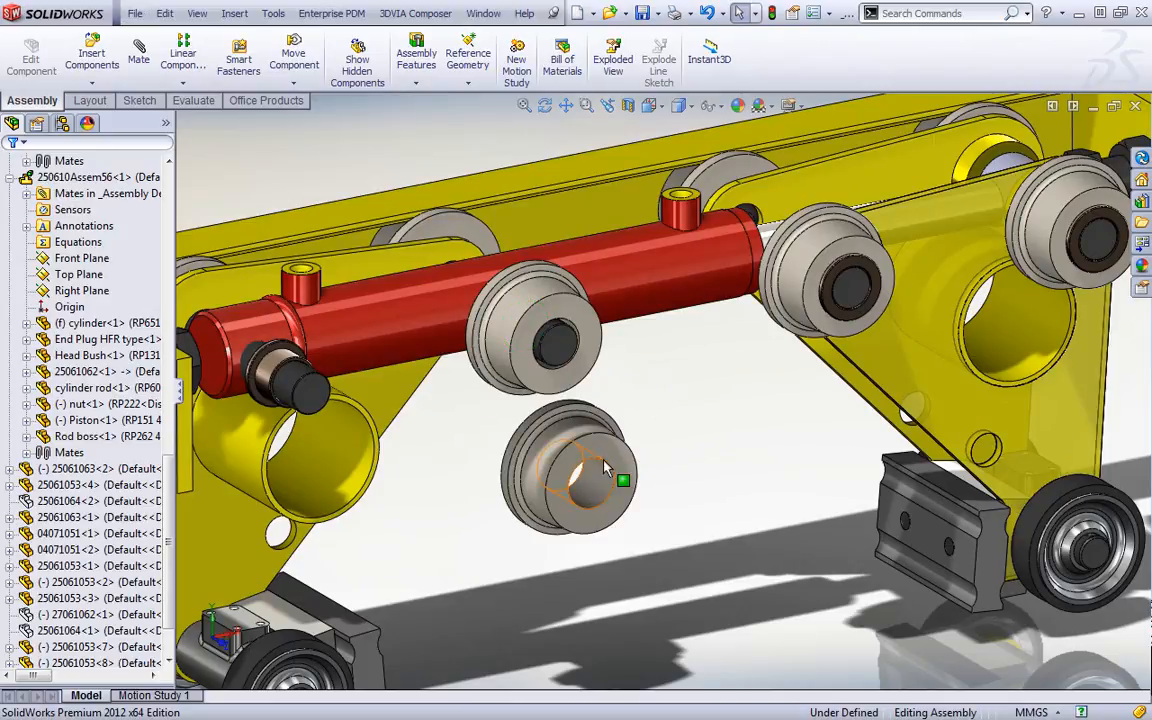
alt+drag(583, 482, 280, 355)
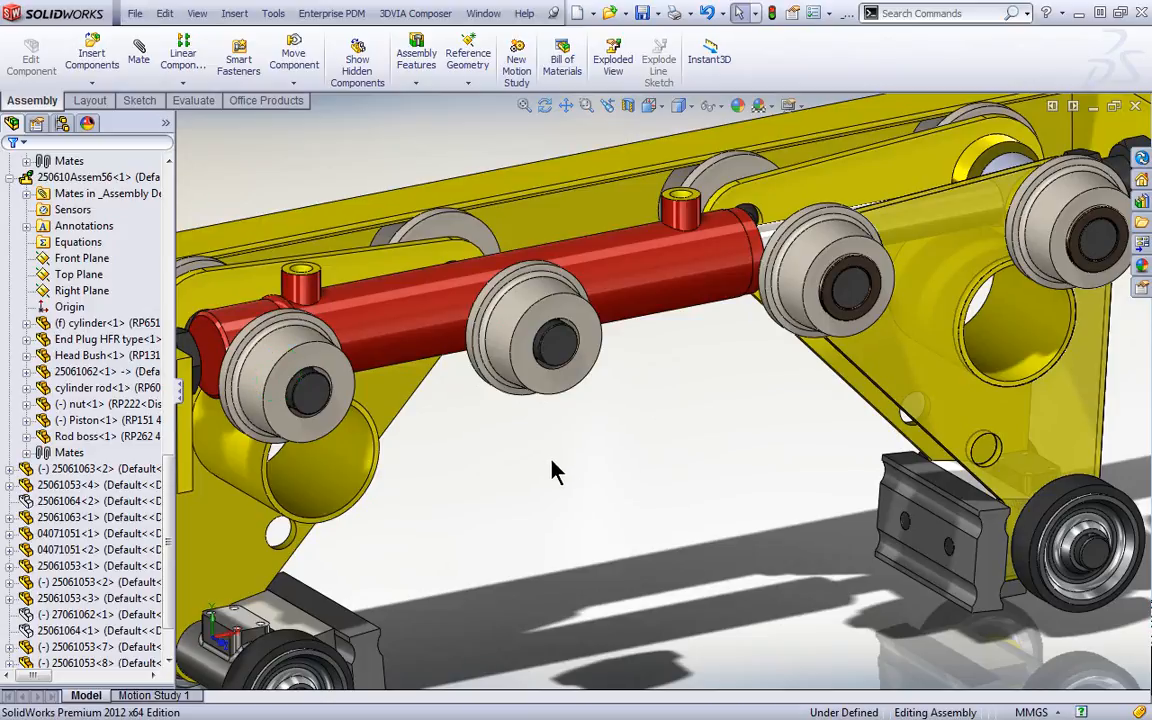
Step: Examine the concentric and coincident mates of the roller on the middle pin, 25061053<10>
scroll(553, 470, up, 3)
scroll(552, 486, up, 1)
scroll(548, 483, down, 1)
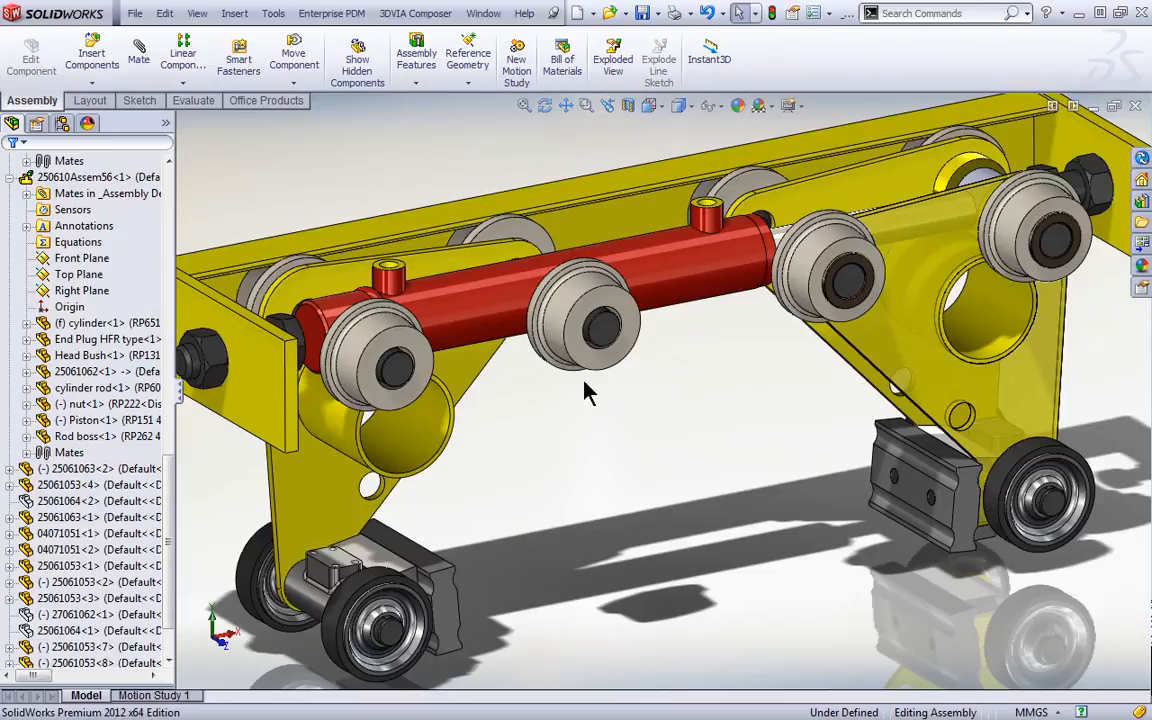
click(600, 318)
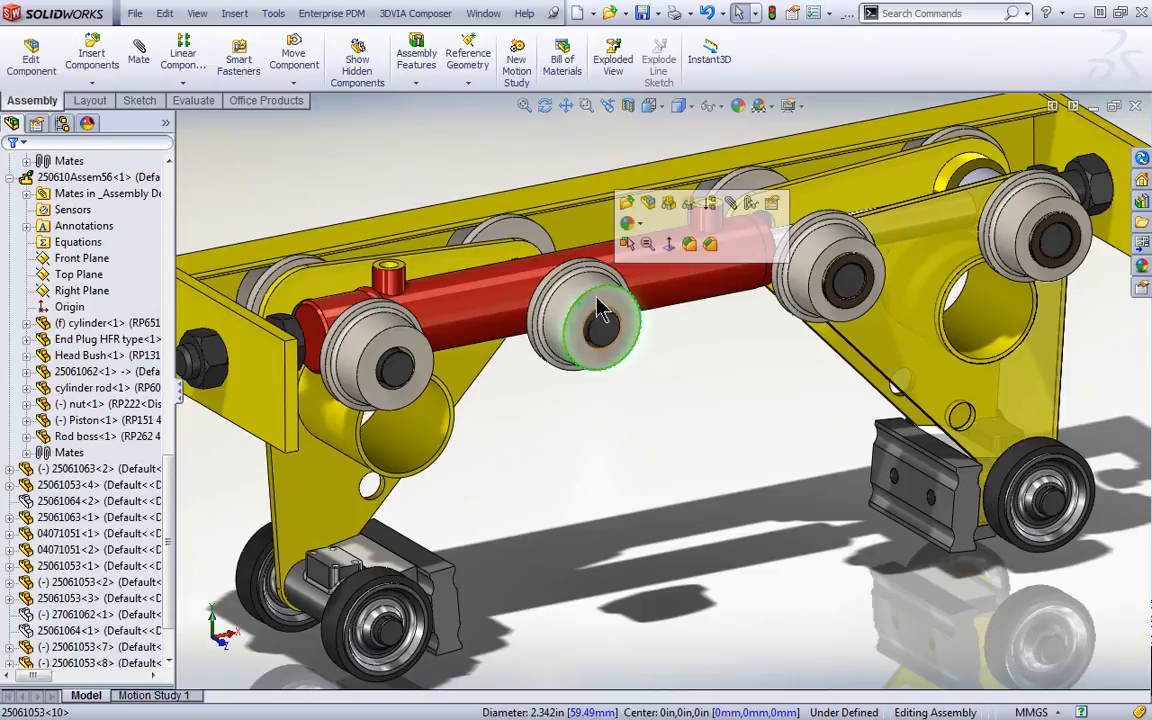
click(752, 205)
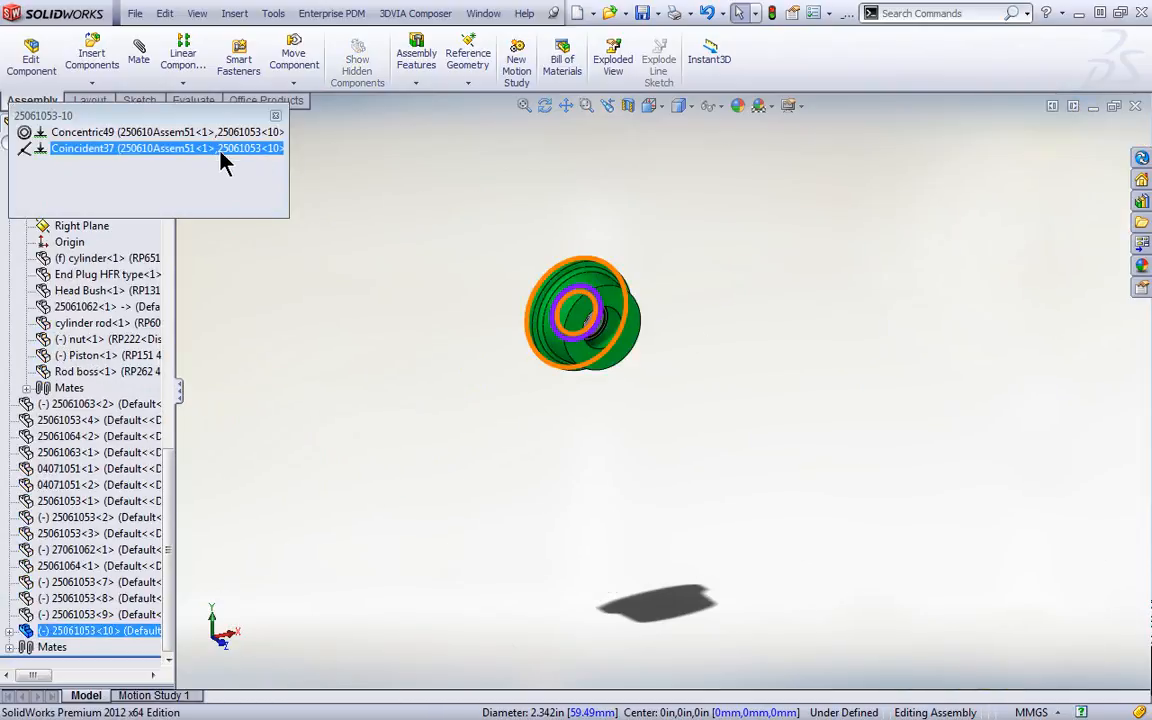
drag(241, 118, 417, 170)
click(324, 206)
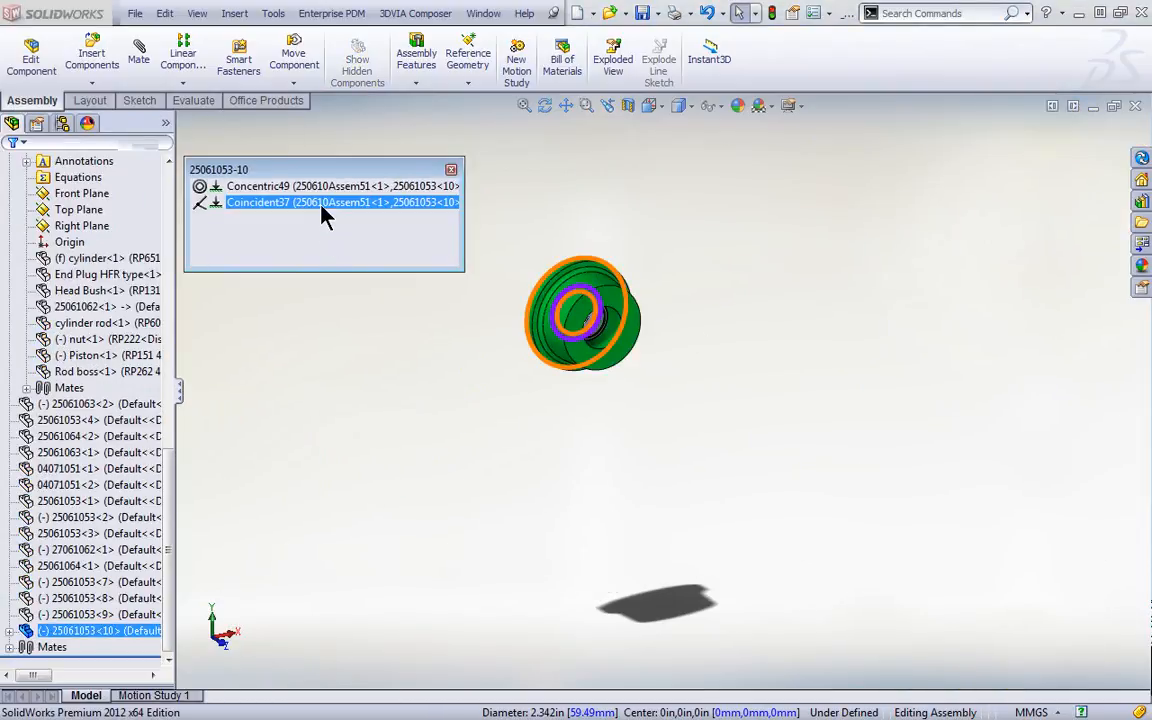
ctrl+click(291, 189)
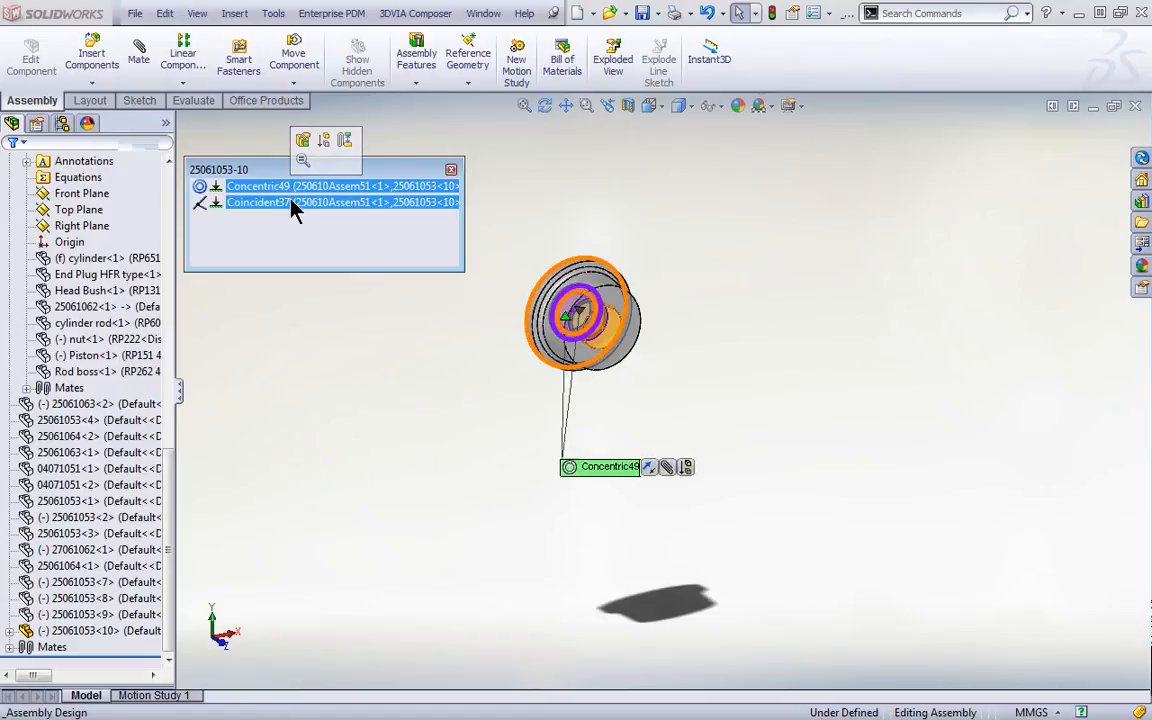
click(293, 205)
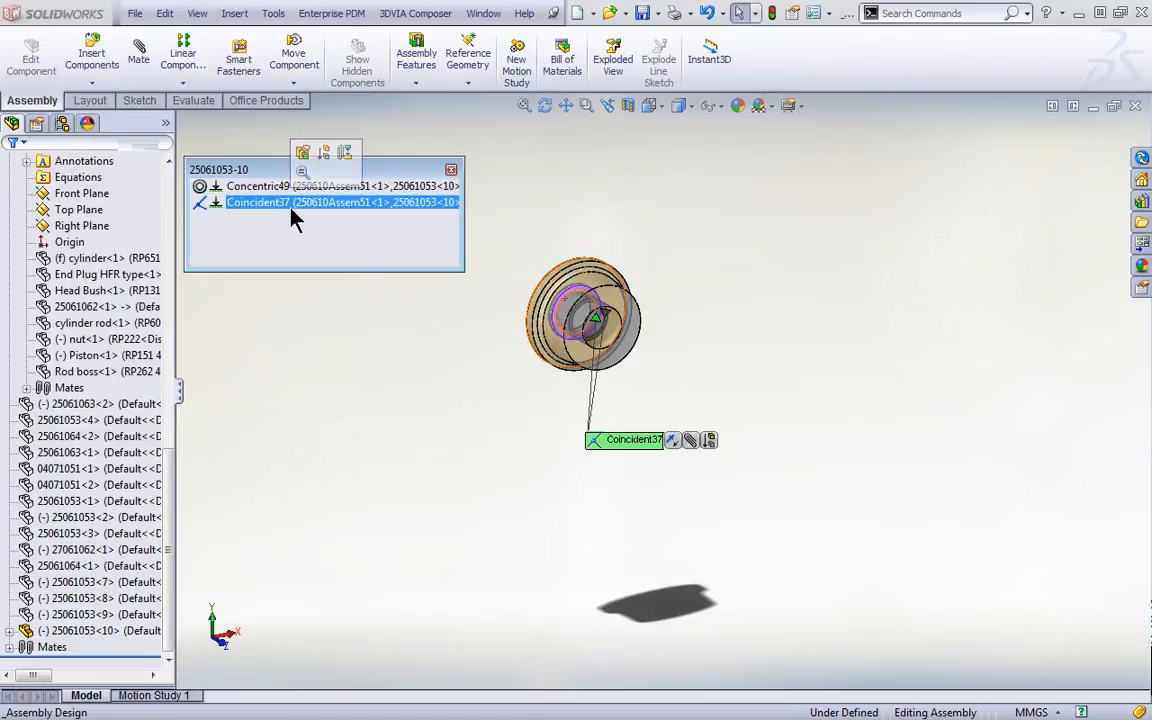
Step: Close the roller's mate list and open the subassembly 250610Assem51<2> in its own window
click(451, 172)
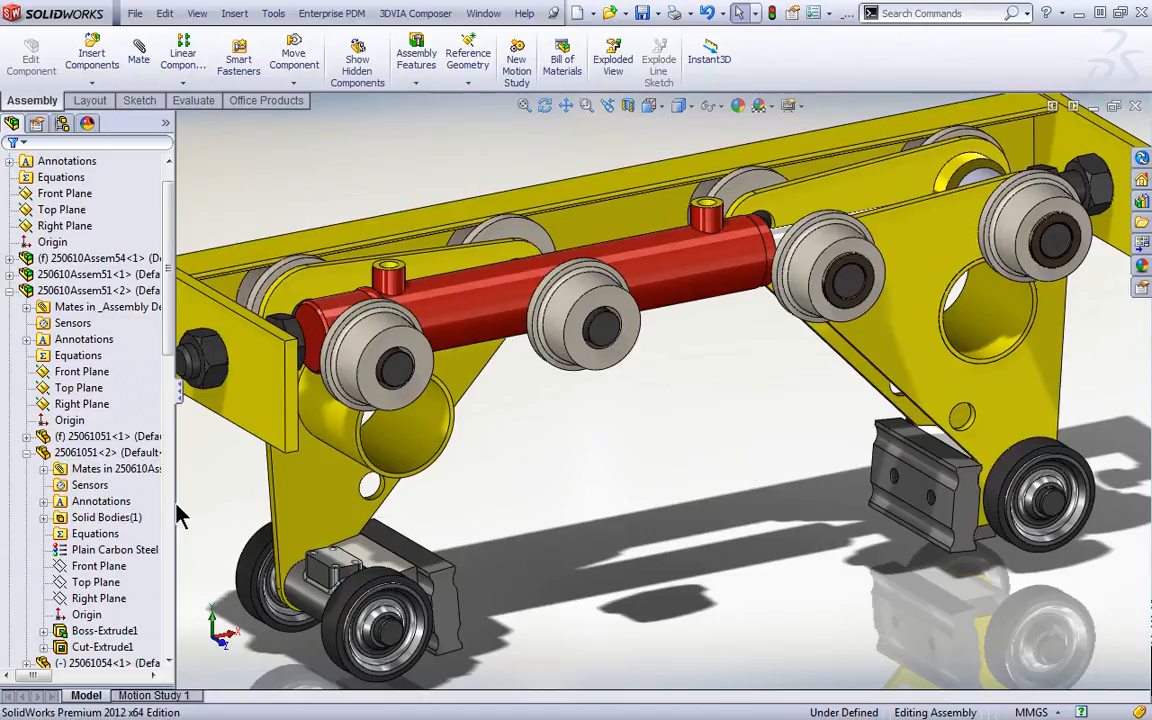
click(27, 452)
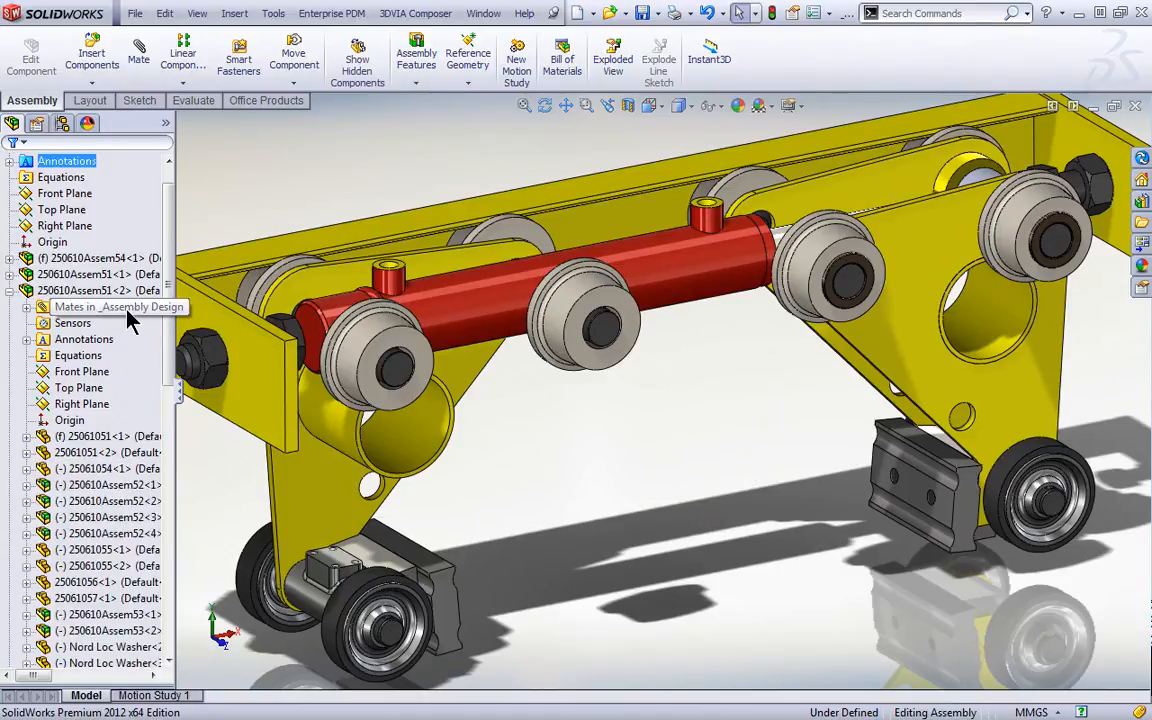
click(99, 290)
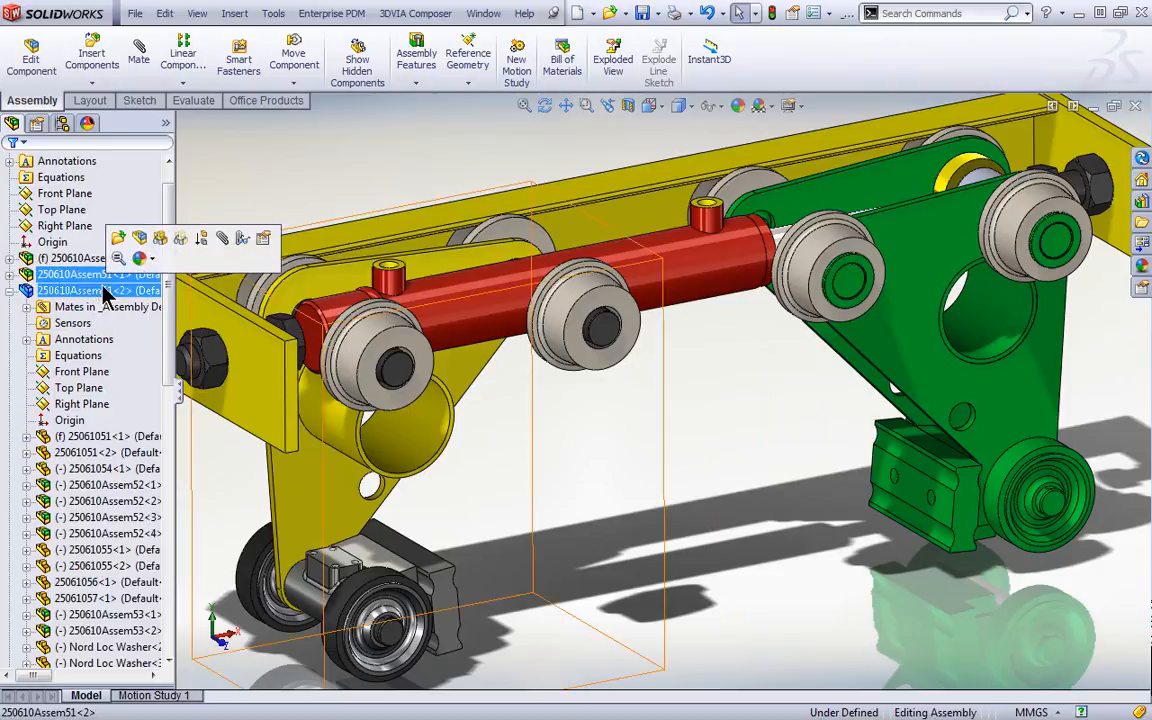
click(201, 238)
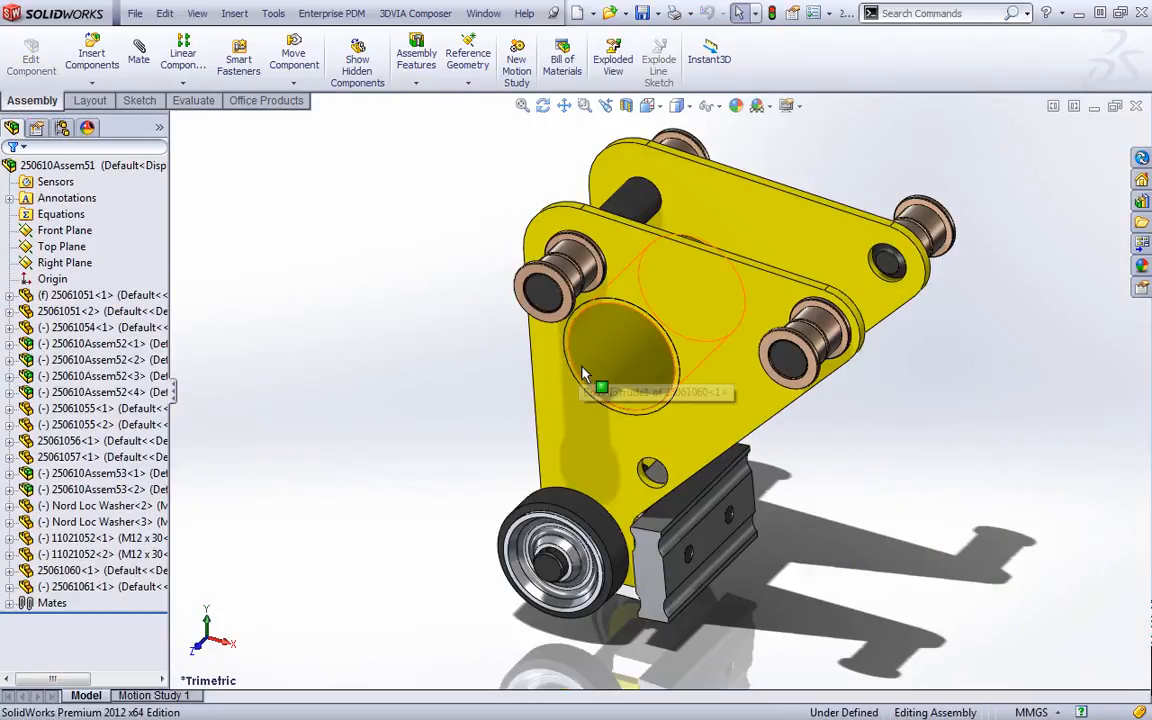
click(100, 409)
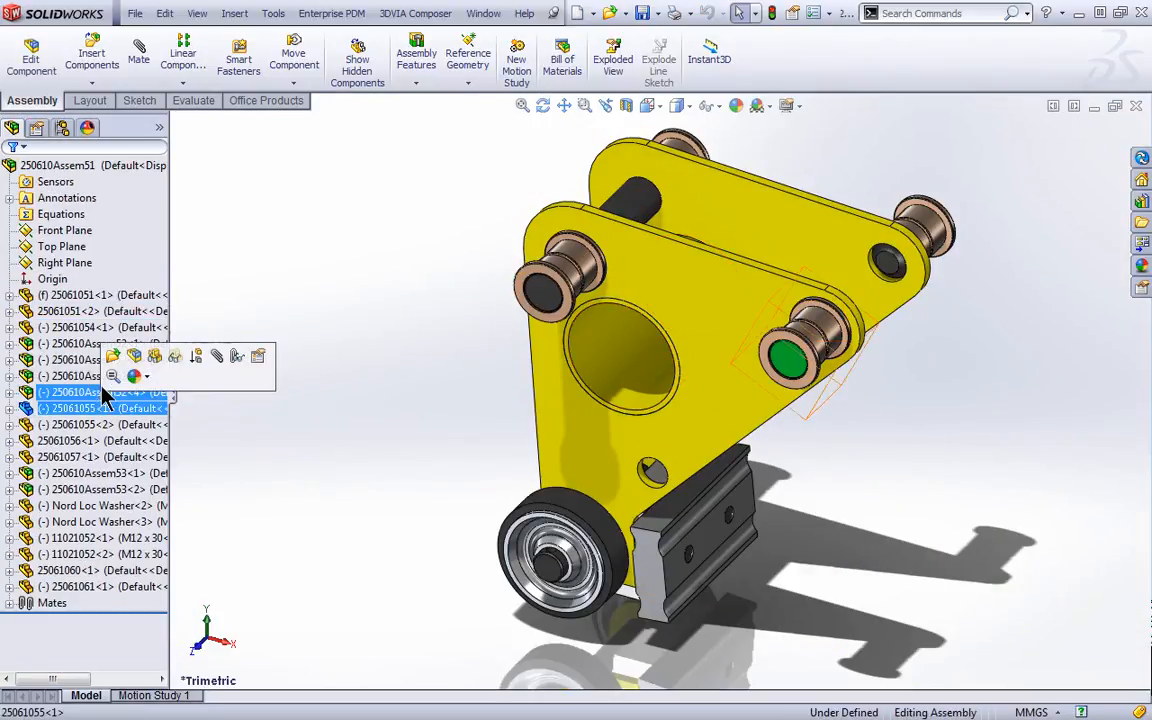
shift+click(85, 473)
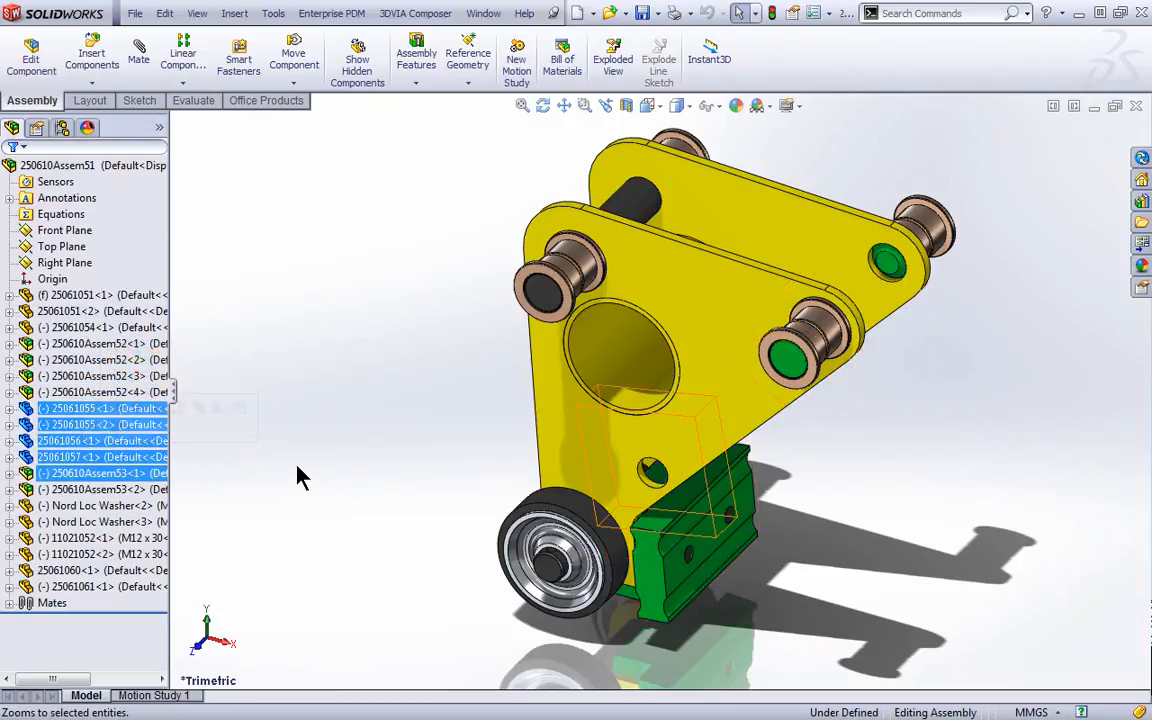
click(311, 365)
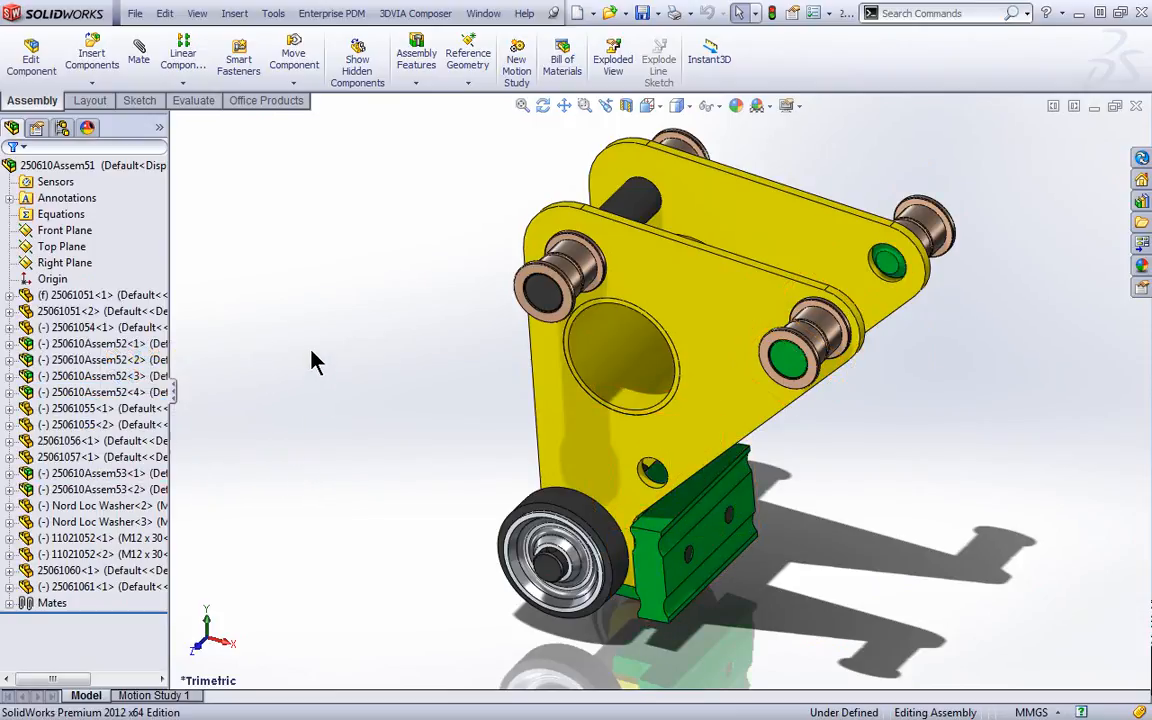
Step: Group 25061051<1>, 25061051<2>, 250610Assem52<4>, 25061055<2>, 250610Assem53<2> and 11021052<1> in a new folder named "my folder"
click(113, 296)
ctrl+click(113, 312)
ctrl+click(104, 392)
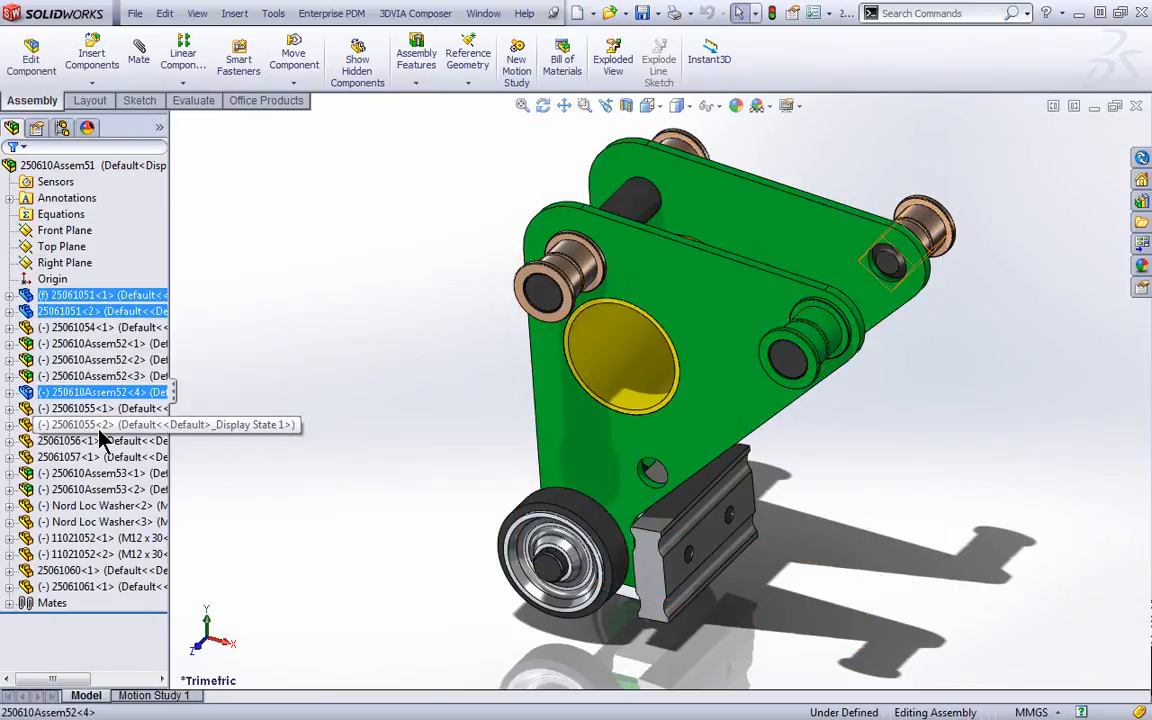
ctrl+click(100, 424)
ctrl+click(93, 489)
ctrl+click(100, 537)
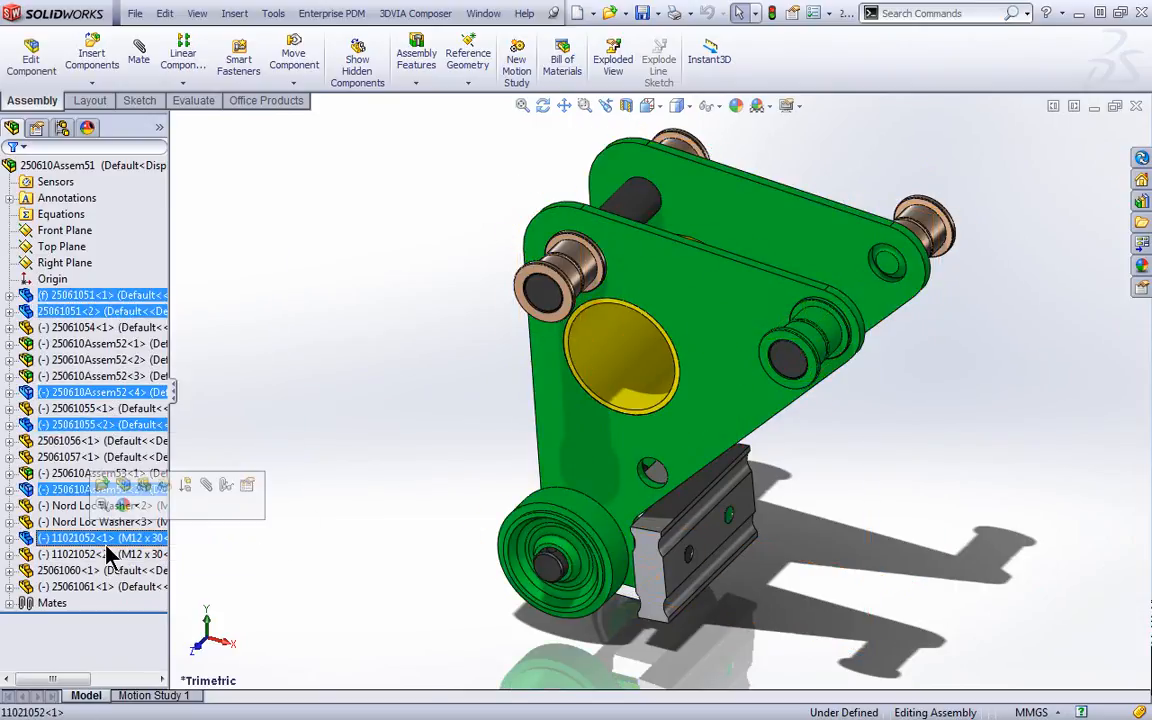
right_click(108, 557)
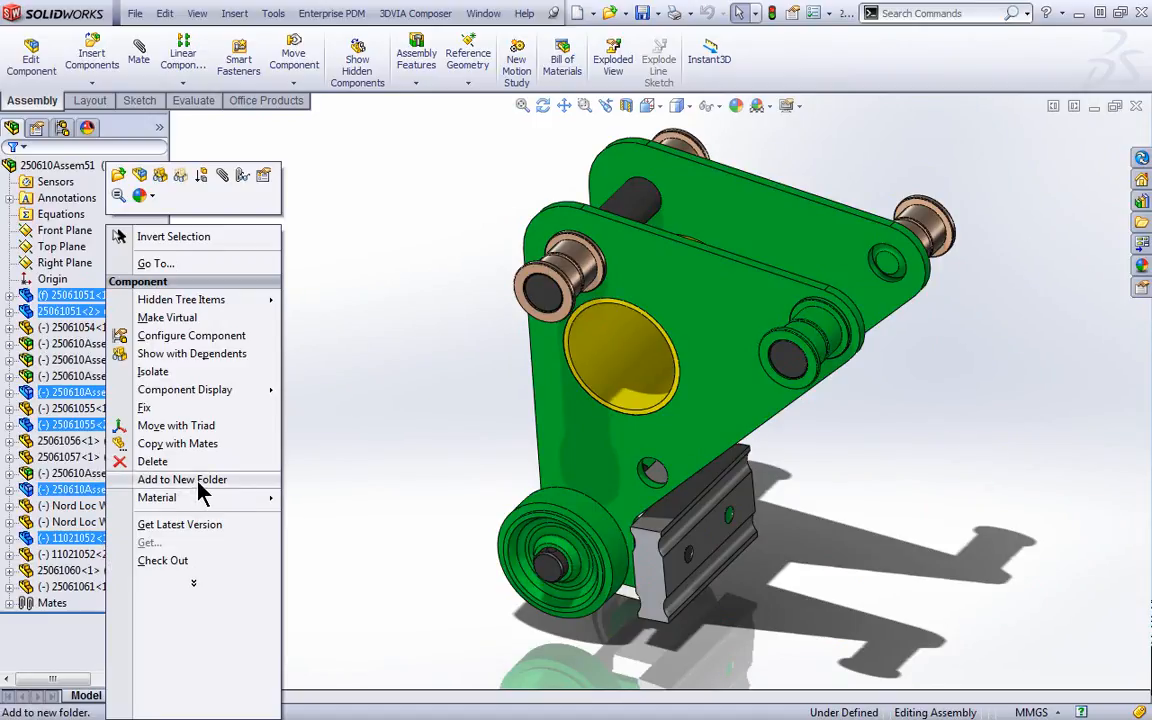
click(182, 479)
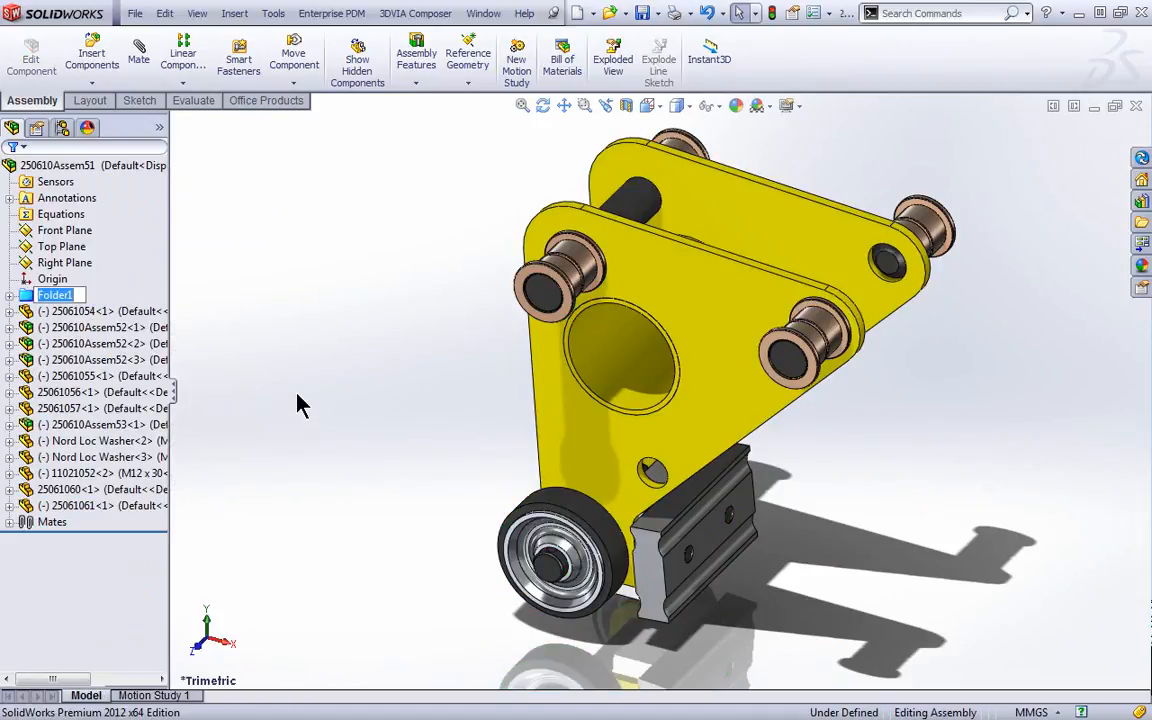
text(my folder)
key(Return)
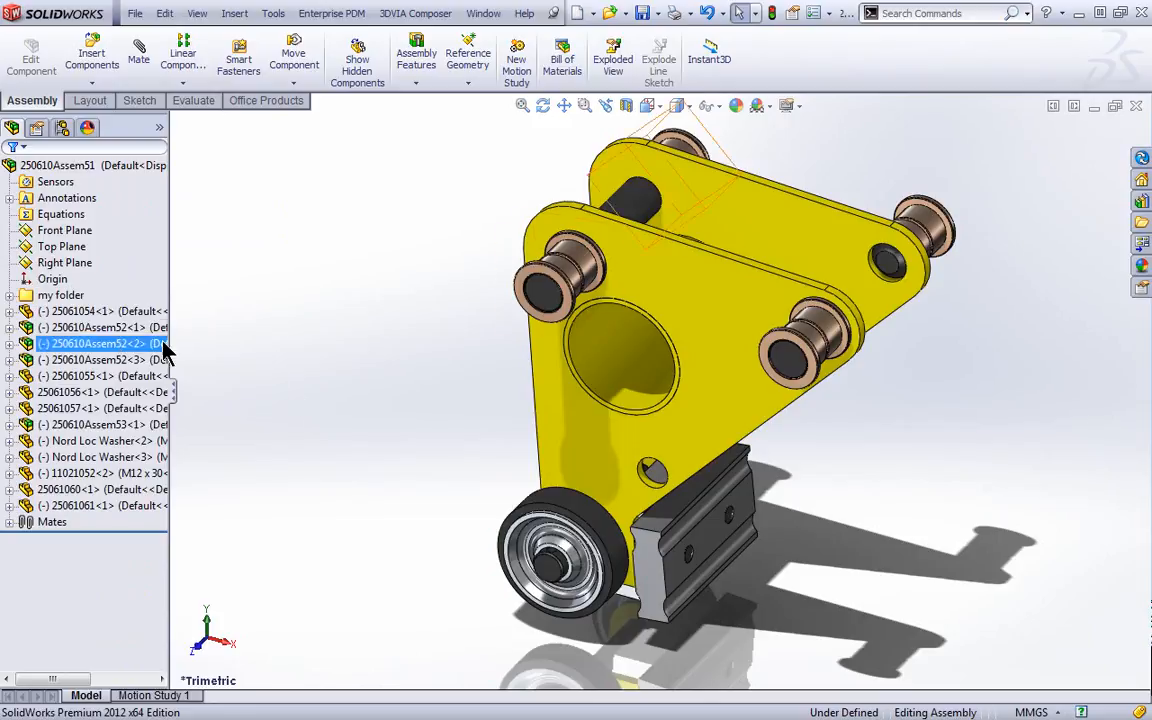
right_click(62, 298)
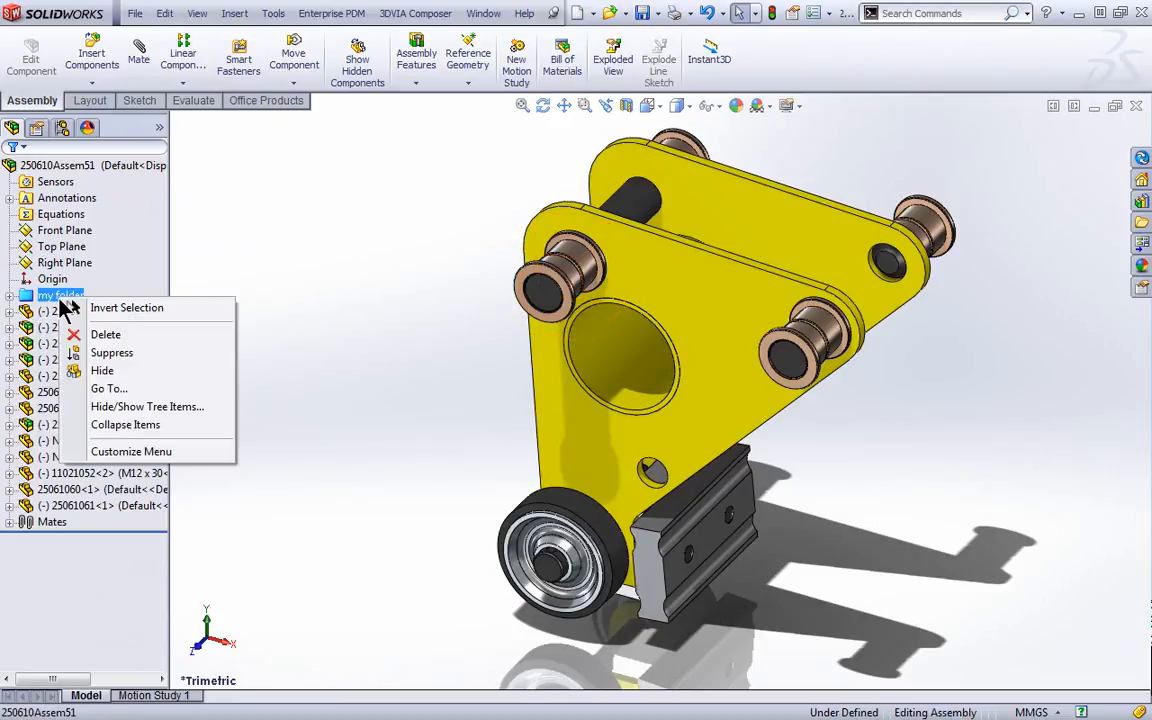
click(310, 380)
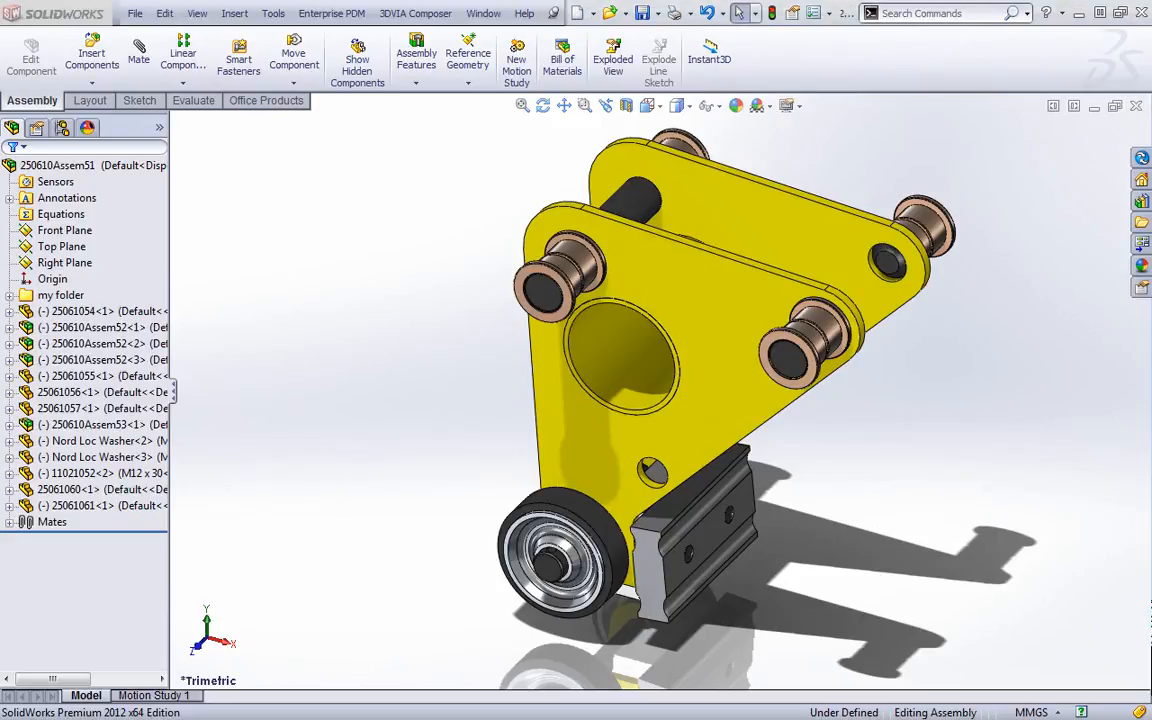
Step: Return to the main assembly and show its hidden lifting plates, front triangular plate, front frame beam and cross pin again
key(ctrl+Tab)
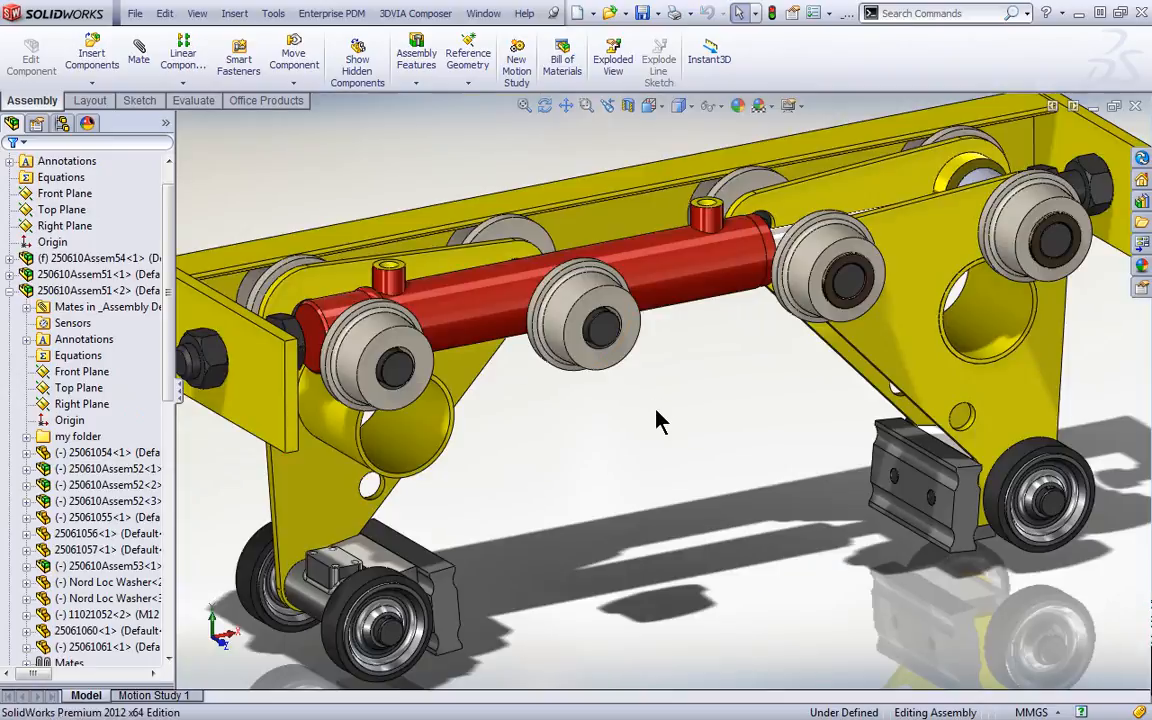
key(shift+Tab)
key(shift+Tab)
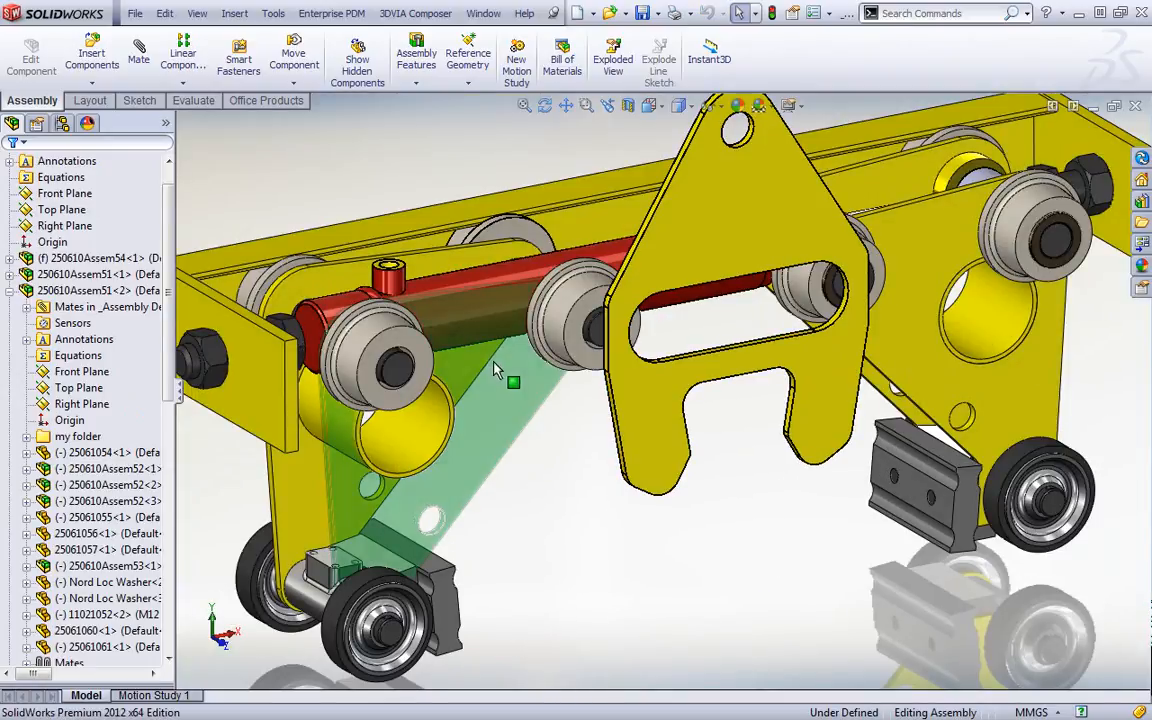
key(shift+Tab)
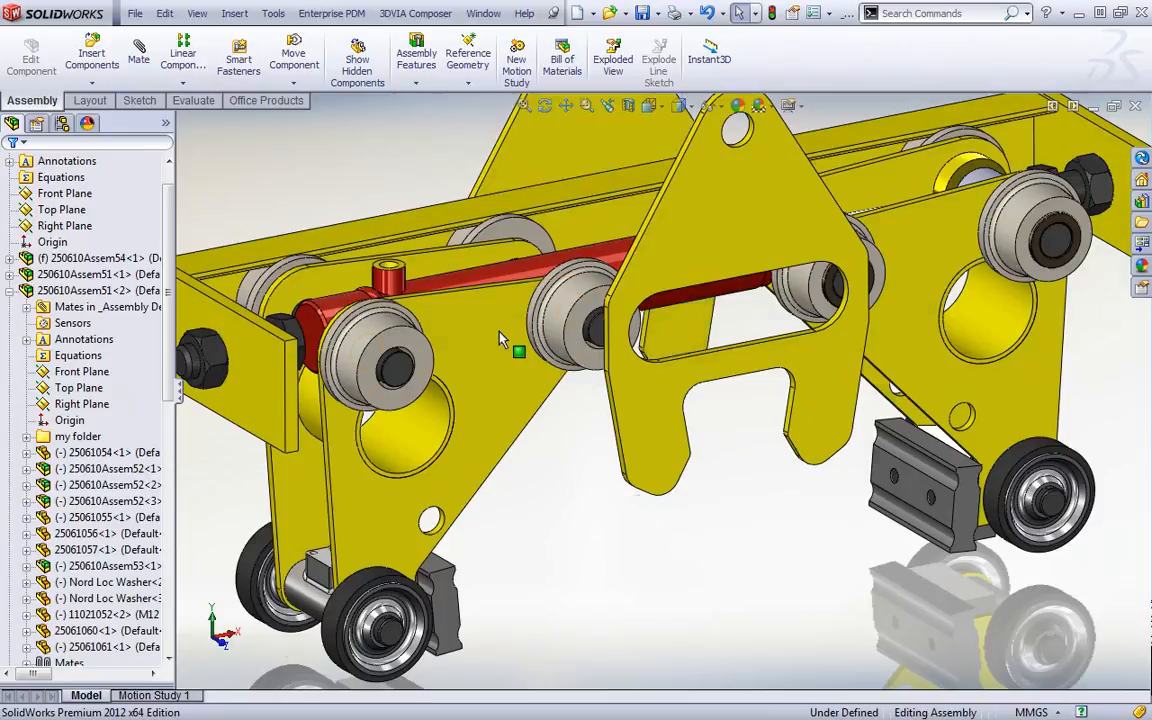
key(shift+Tab)
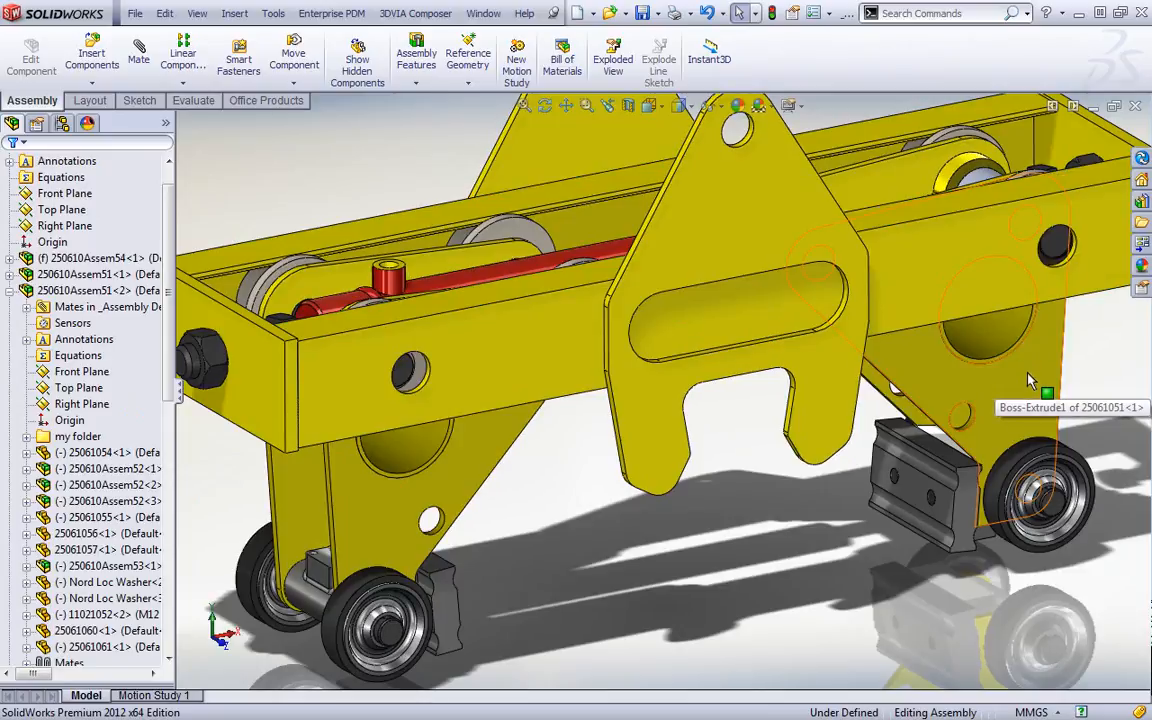
key(f)
key(shift+Tab)
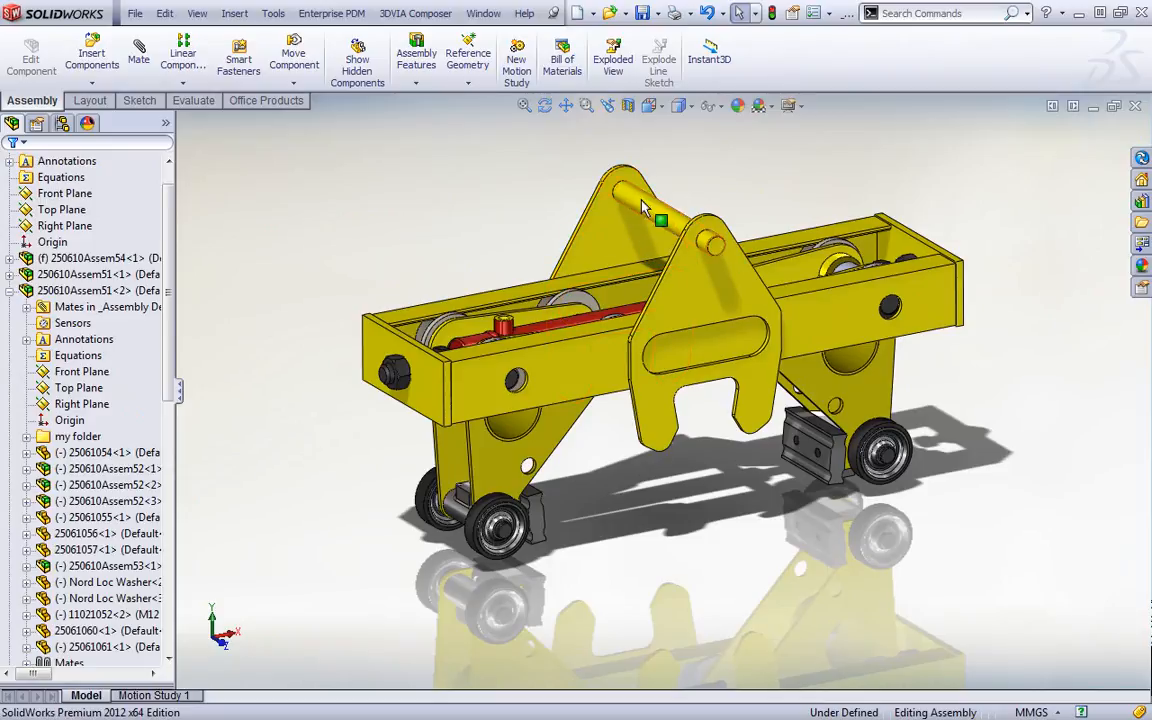
Step: Collapse the expanded subassemblies 250610Assem56<1> and 250610Assem51<2> in the component tree
click(689, 295)
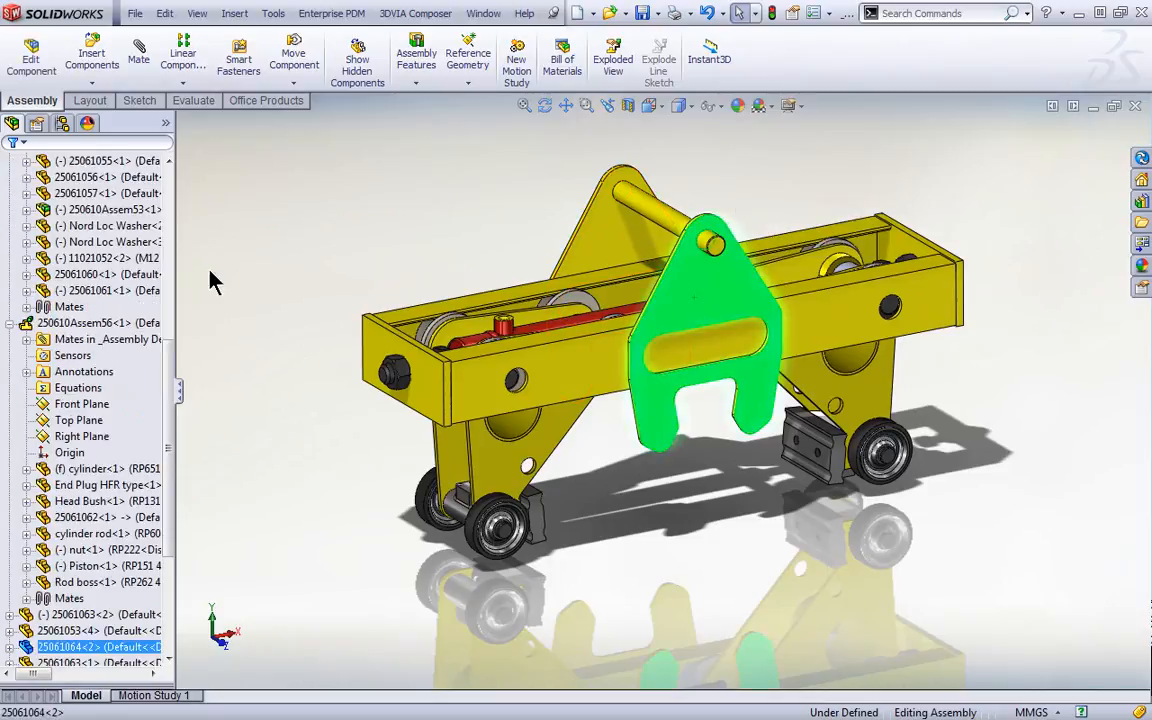
click(9, 323)
scroll(29, 240, up, 6)
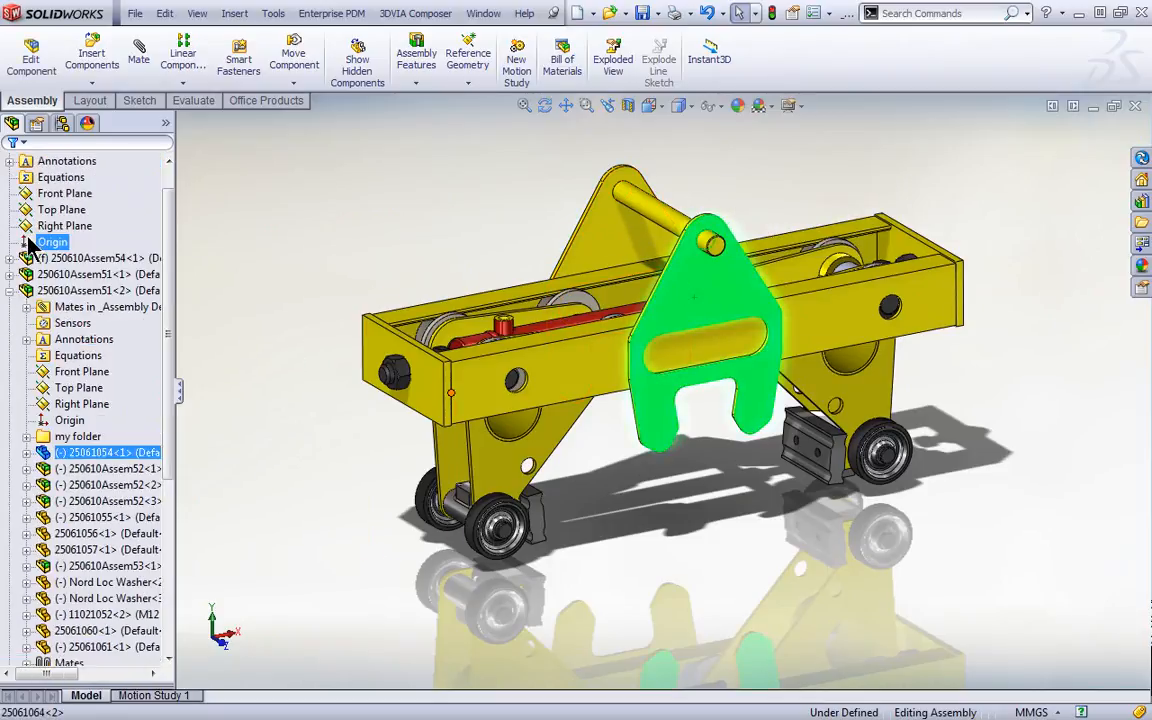
click(9, 290)
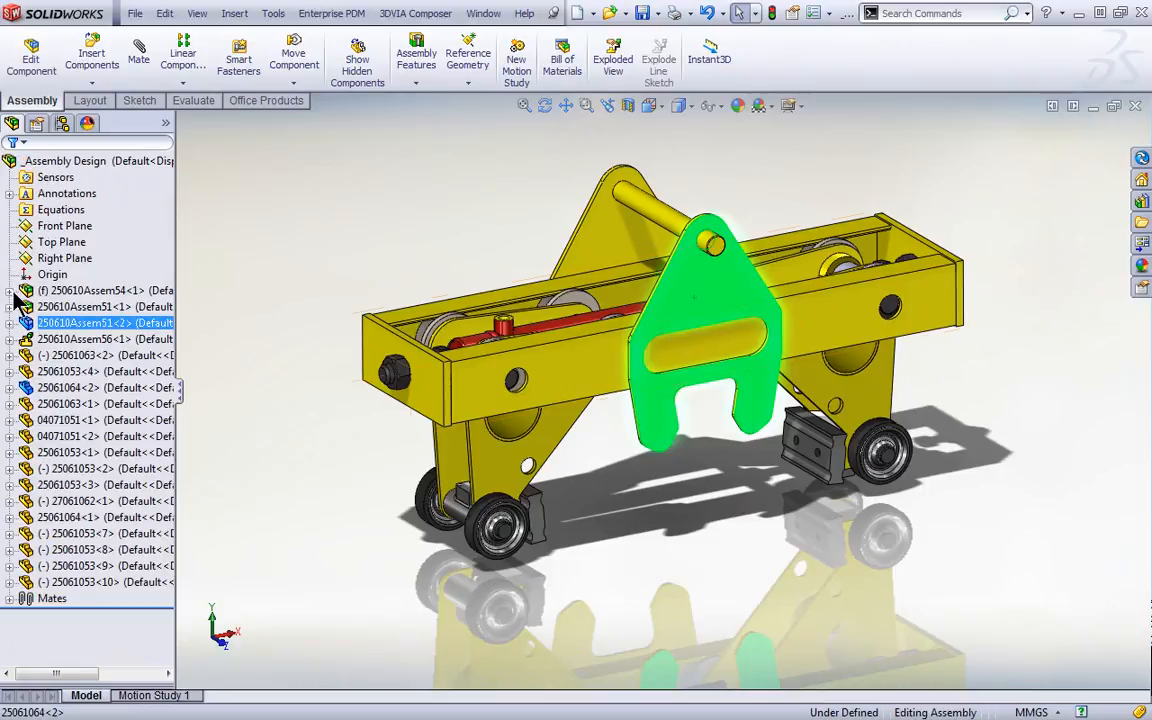
click(588, 226)
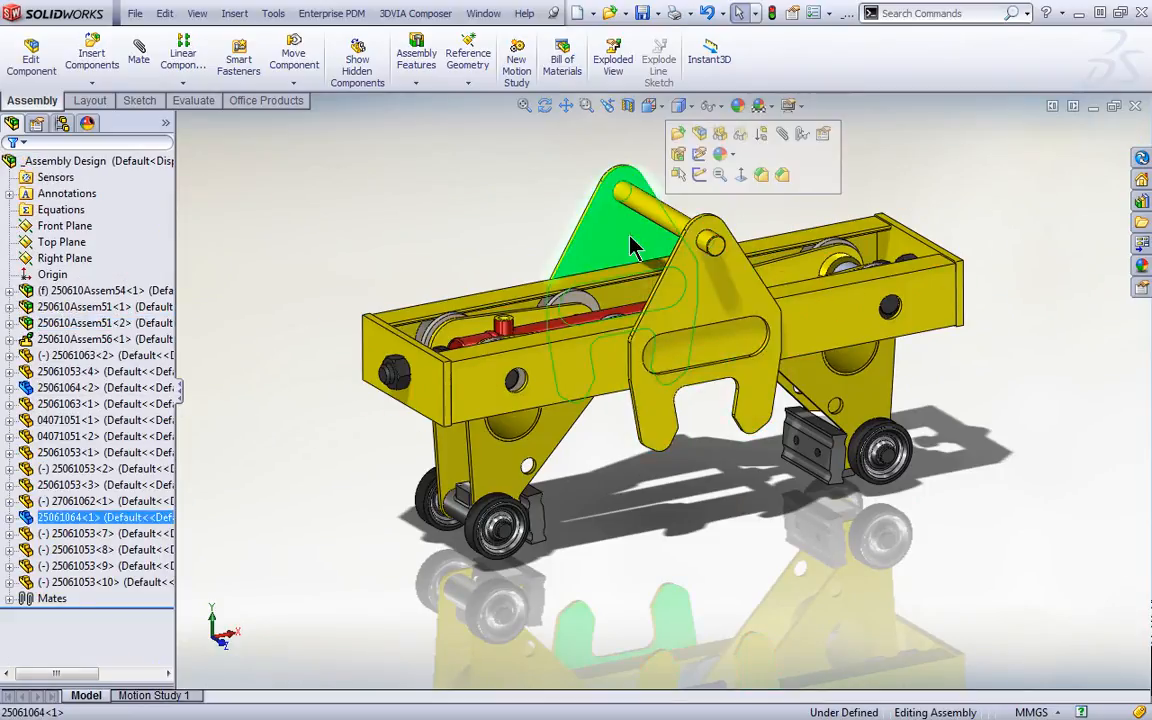
click(656, 225)
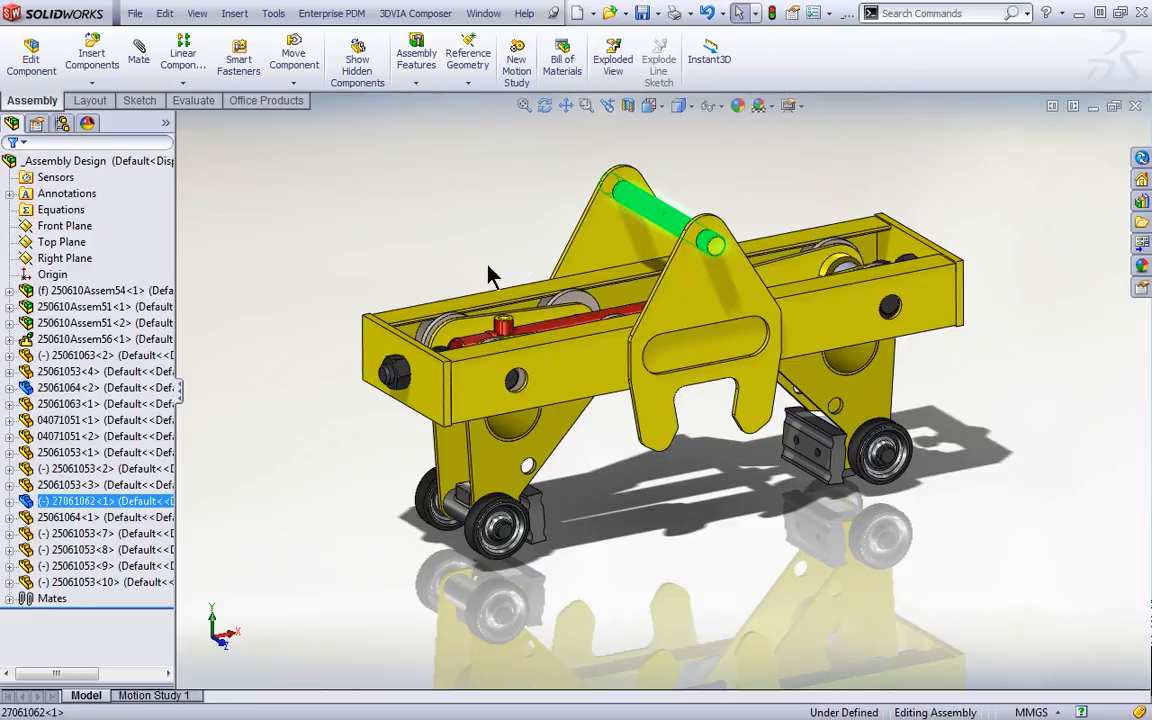
click(490, 262)
click(712, 290)
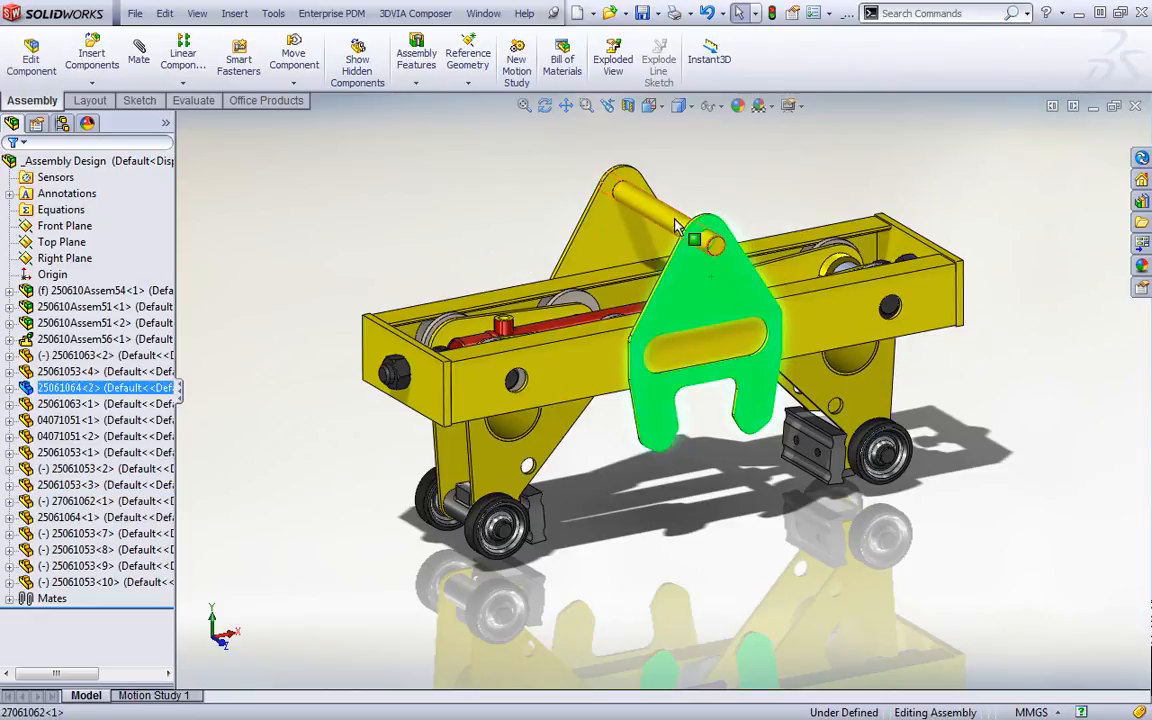
ctrl+click(622, 228)
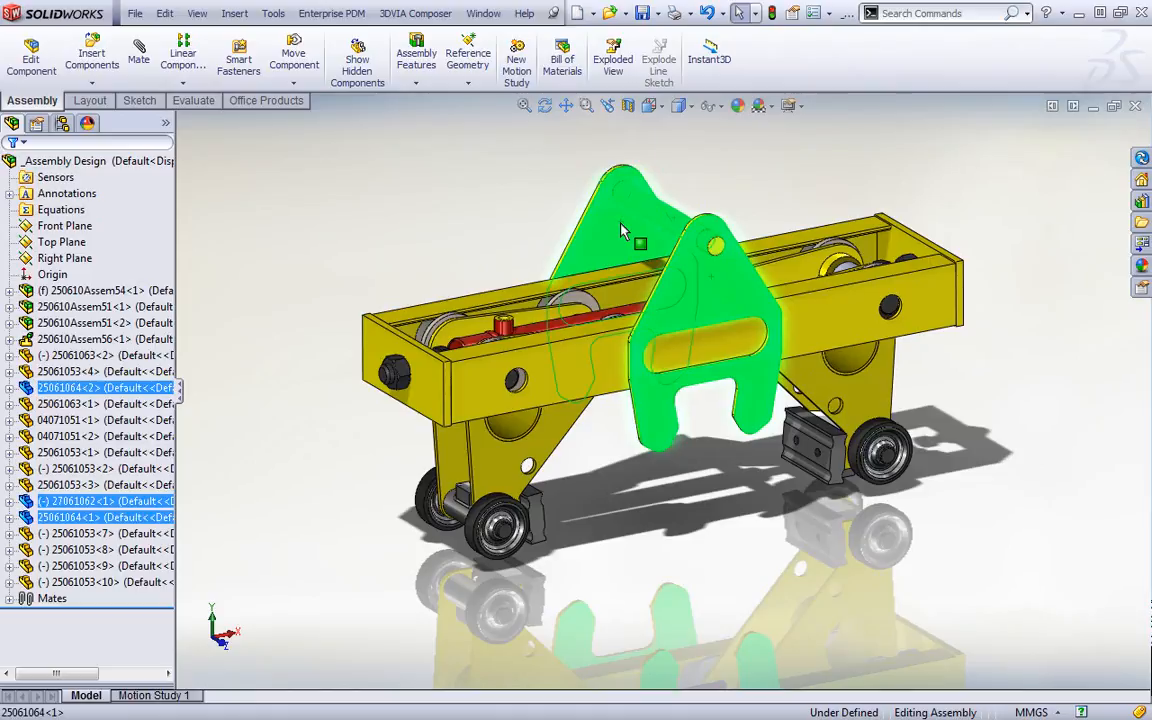
right_click(622, 227)
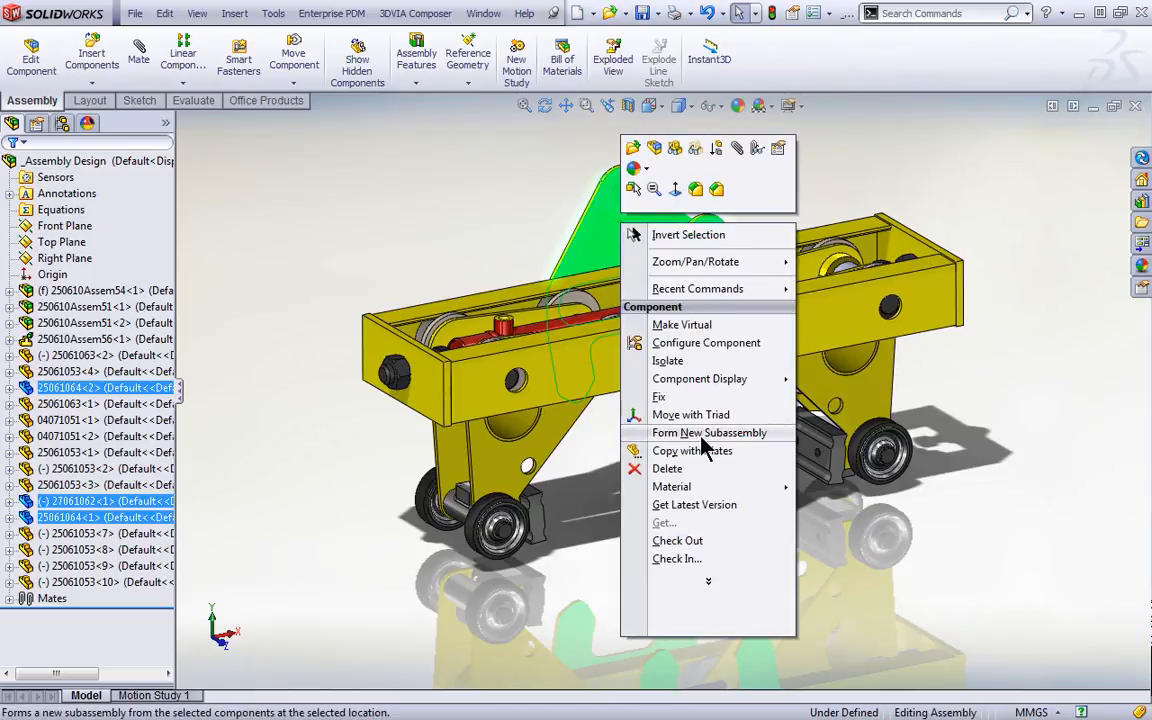
click(110, 394)
right_click(110, 394)
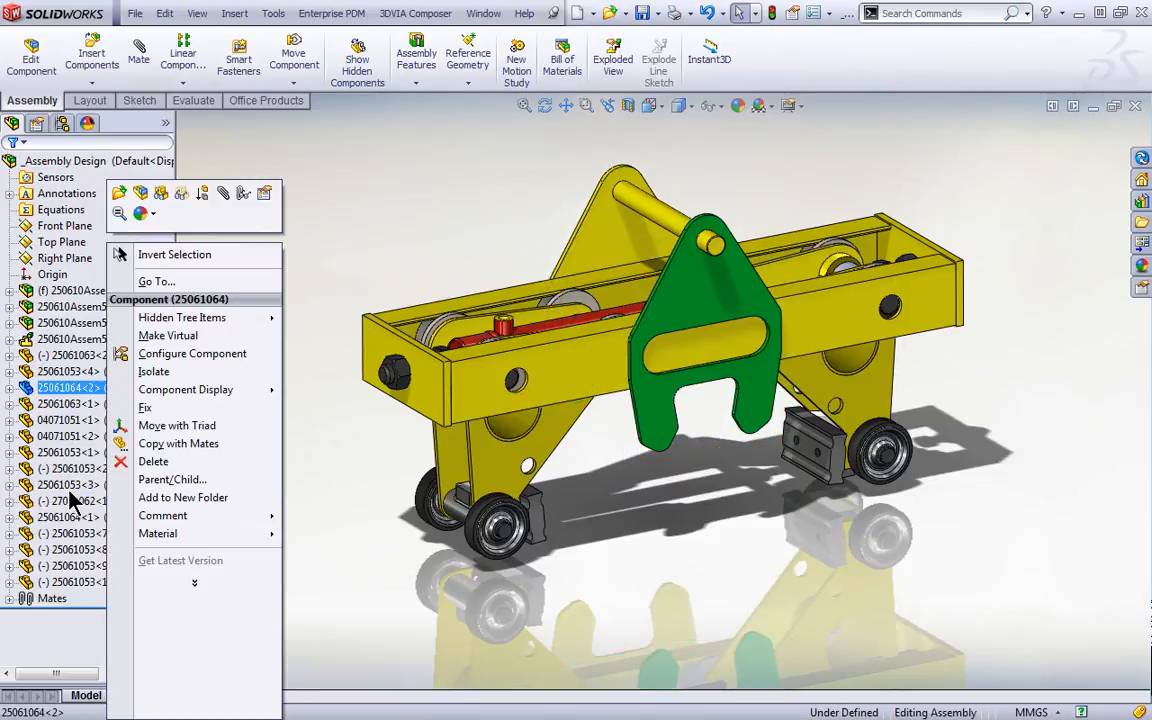
click(358, 297)
Step: Form a new subassembly from the two lifting plates and their cross pin, save it as Assem1.sldasm, and move the three components into it
click(724, 286)
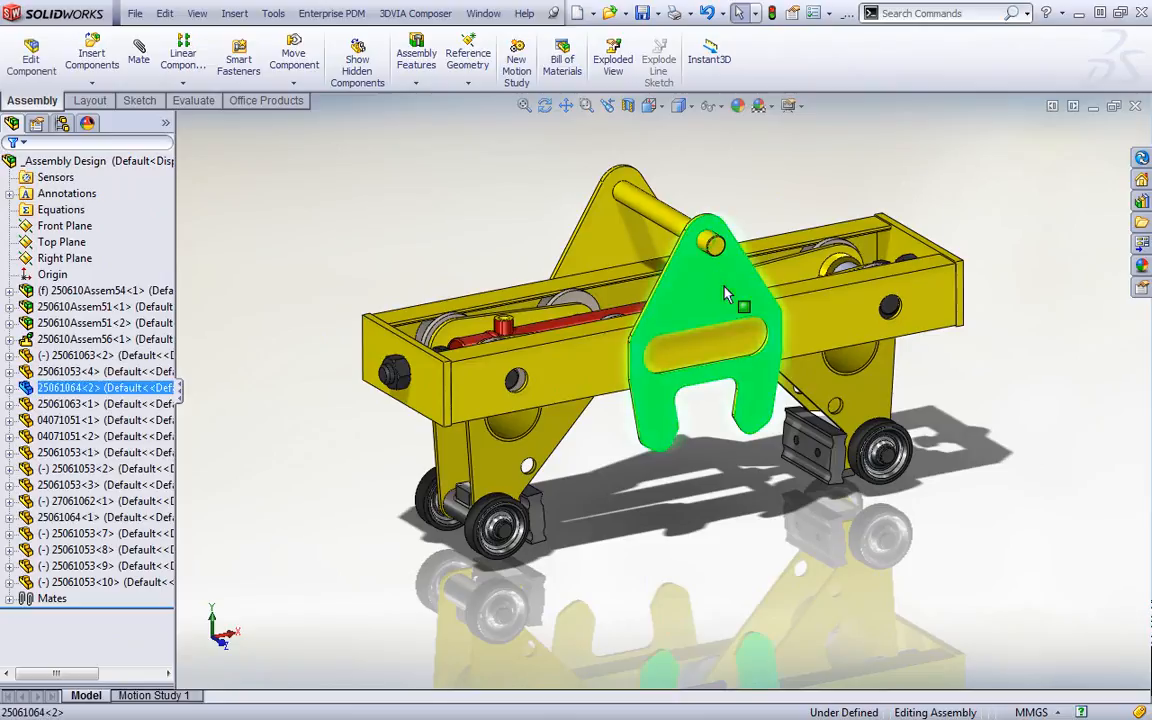
ctrl+click(680, 217)
ctrl+click(570, 218)
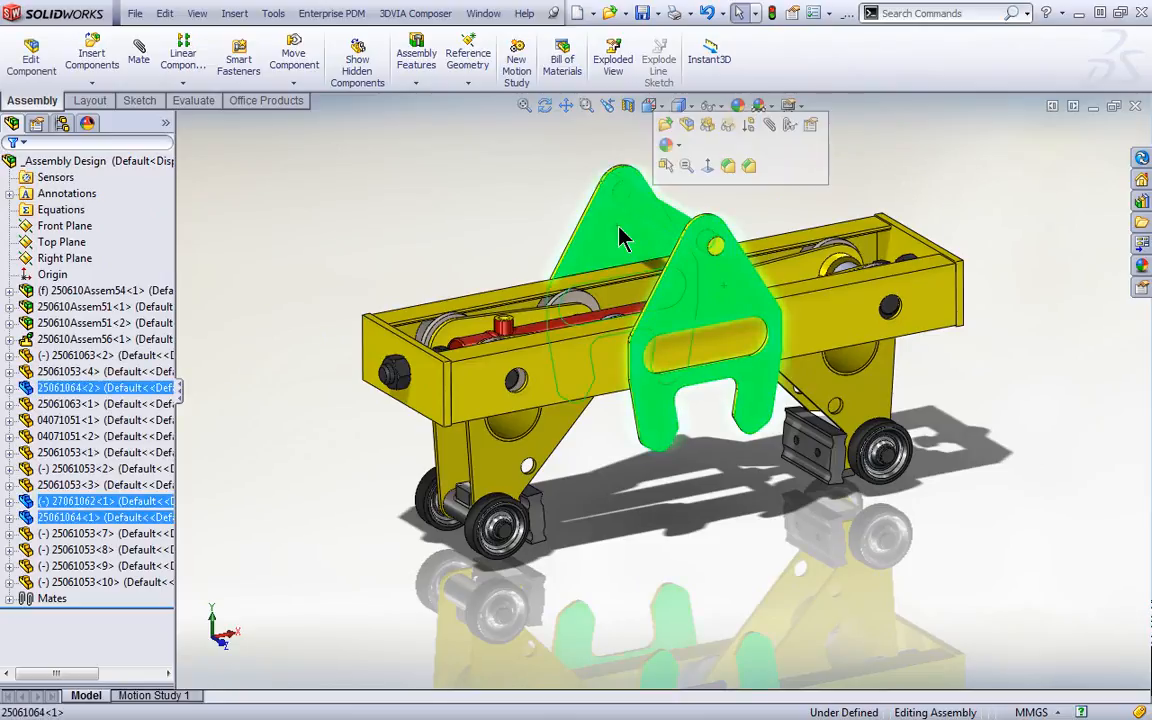
right_click(620, 238)
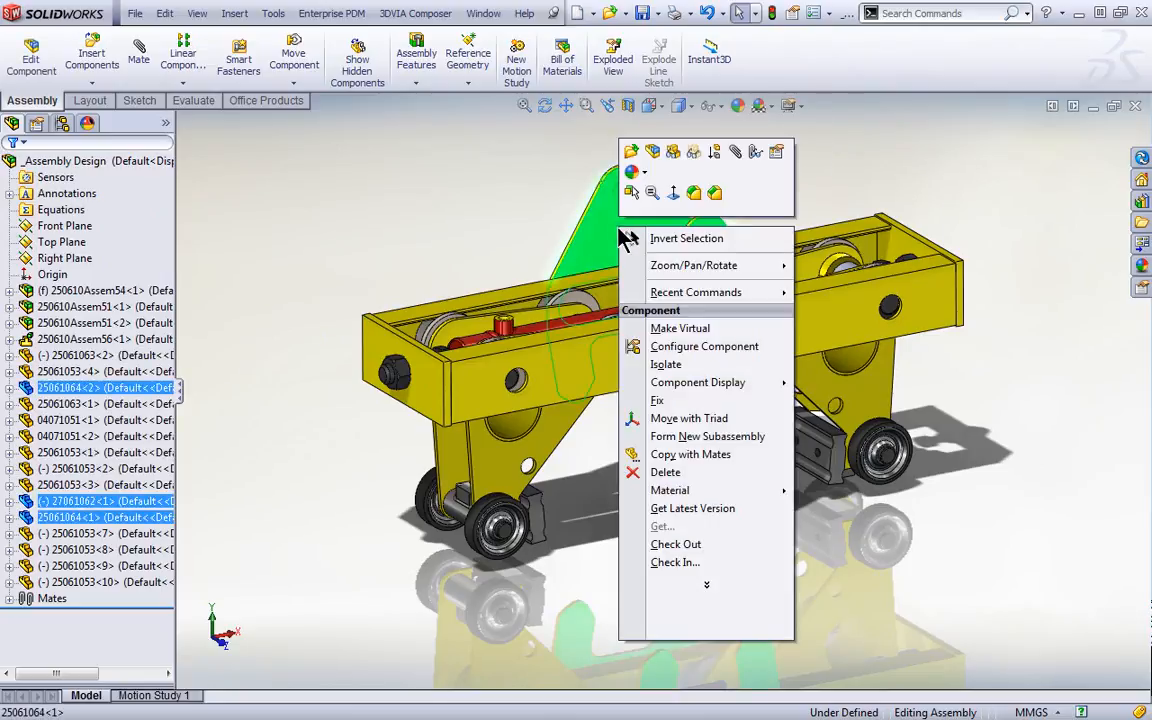
click(679, 437)
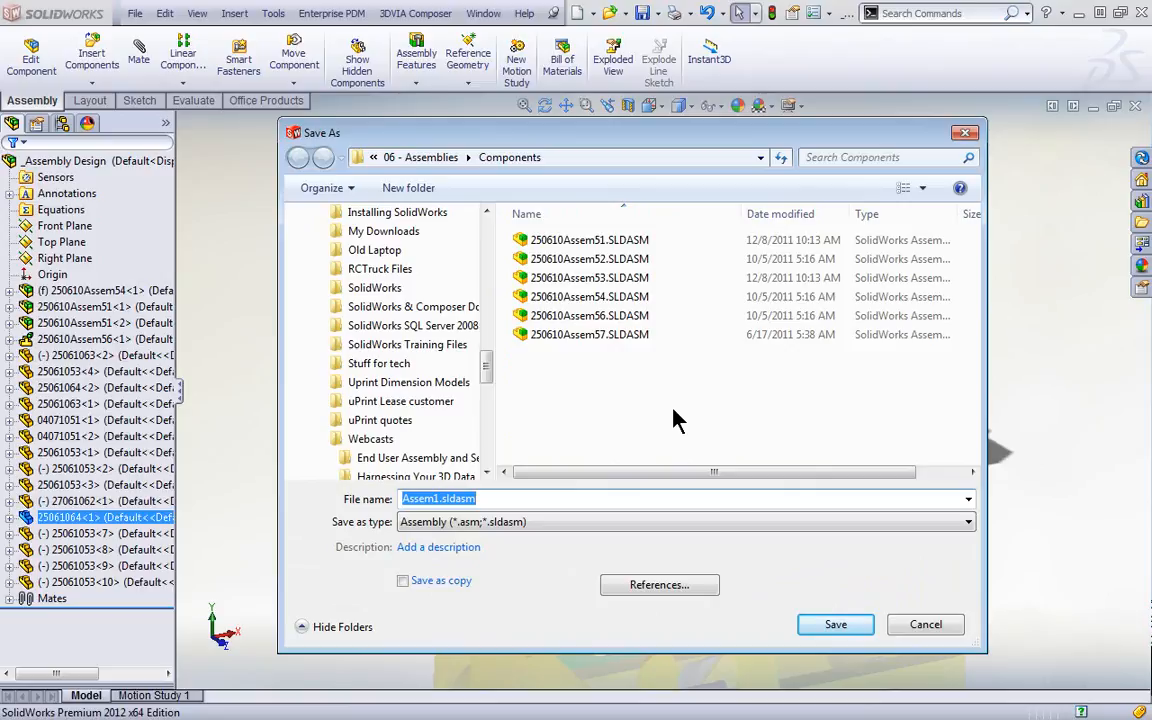
click(830, 625)
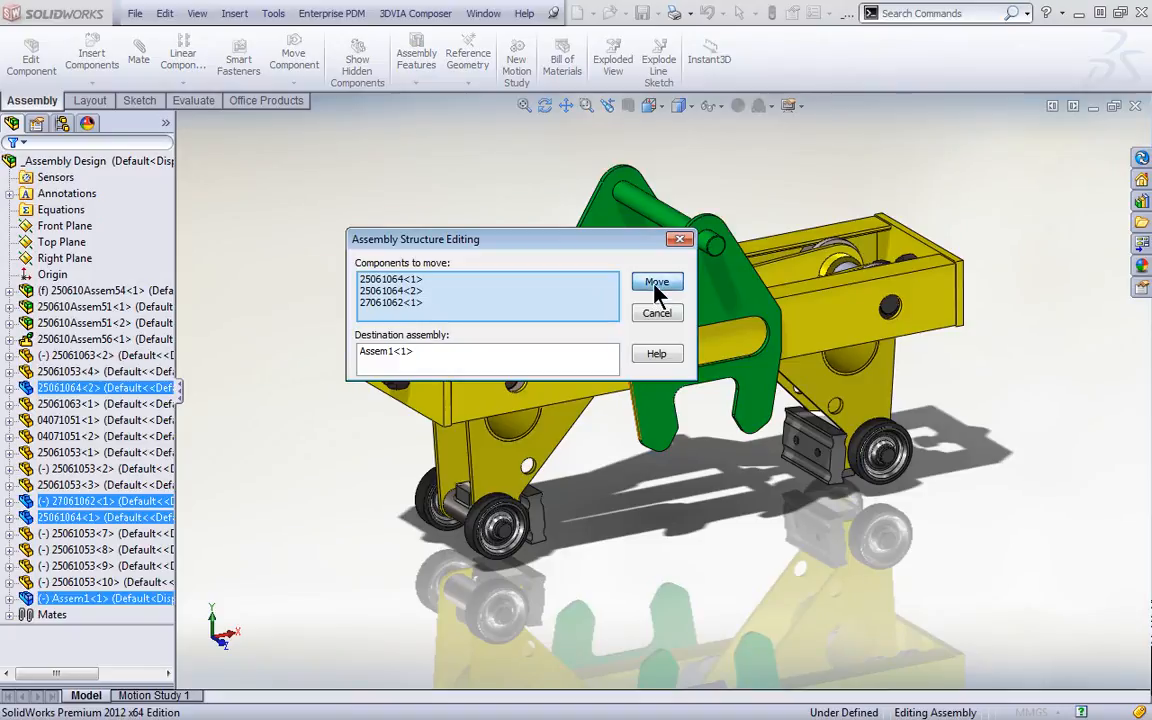
click(657, 283)
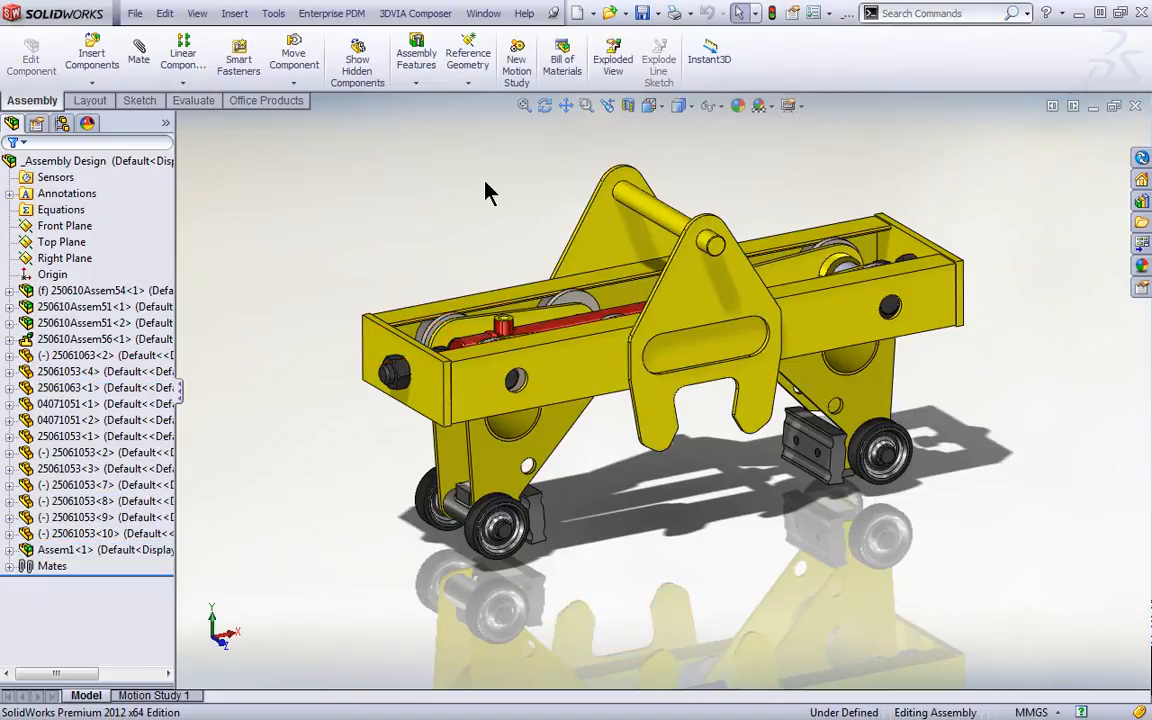
Step: Review the Assemblies system options, including saving new components to external files and the large assembly settings, without changing anything
click(815, 13)
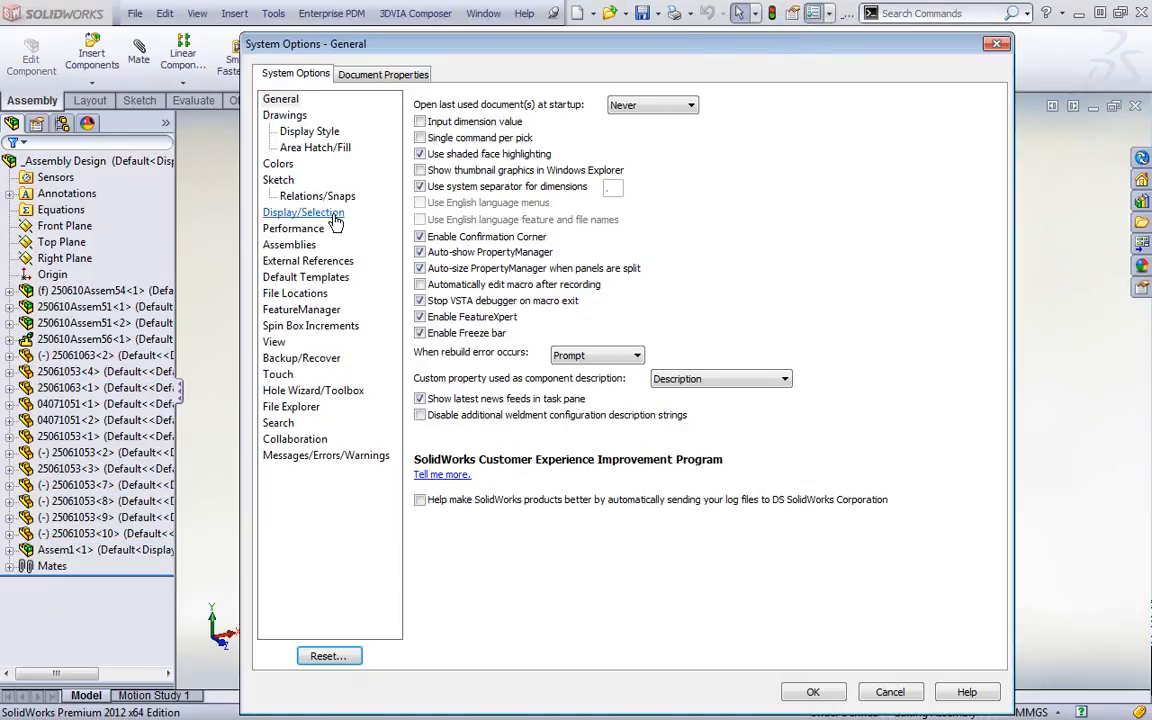
click(293, 245)
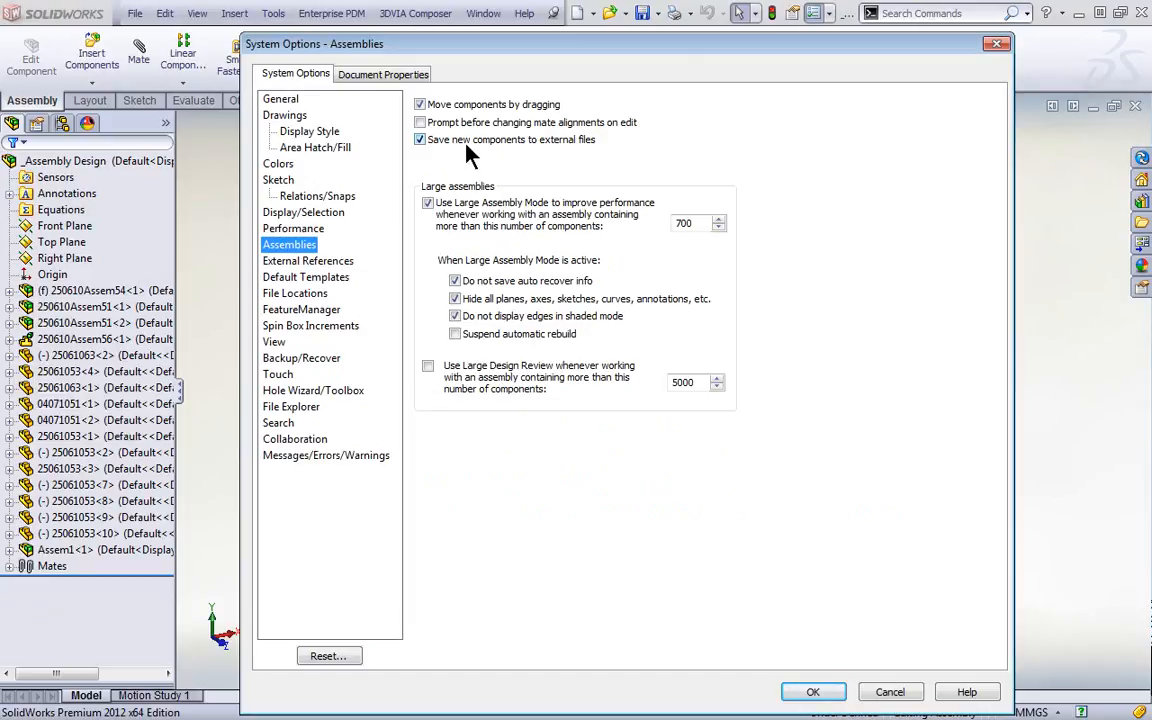
click(886, 690)
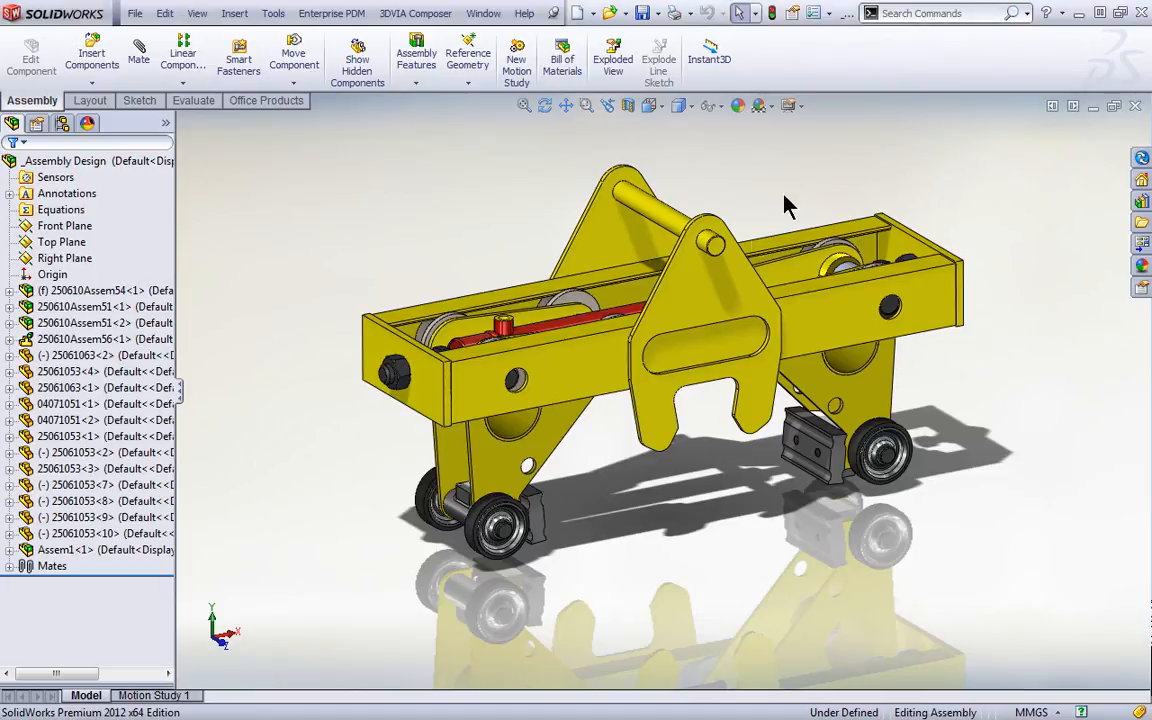
Step: Open the front lifting plate 25061064 in its own window and unsuppress its Cut Out feature
click(708, 285)
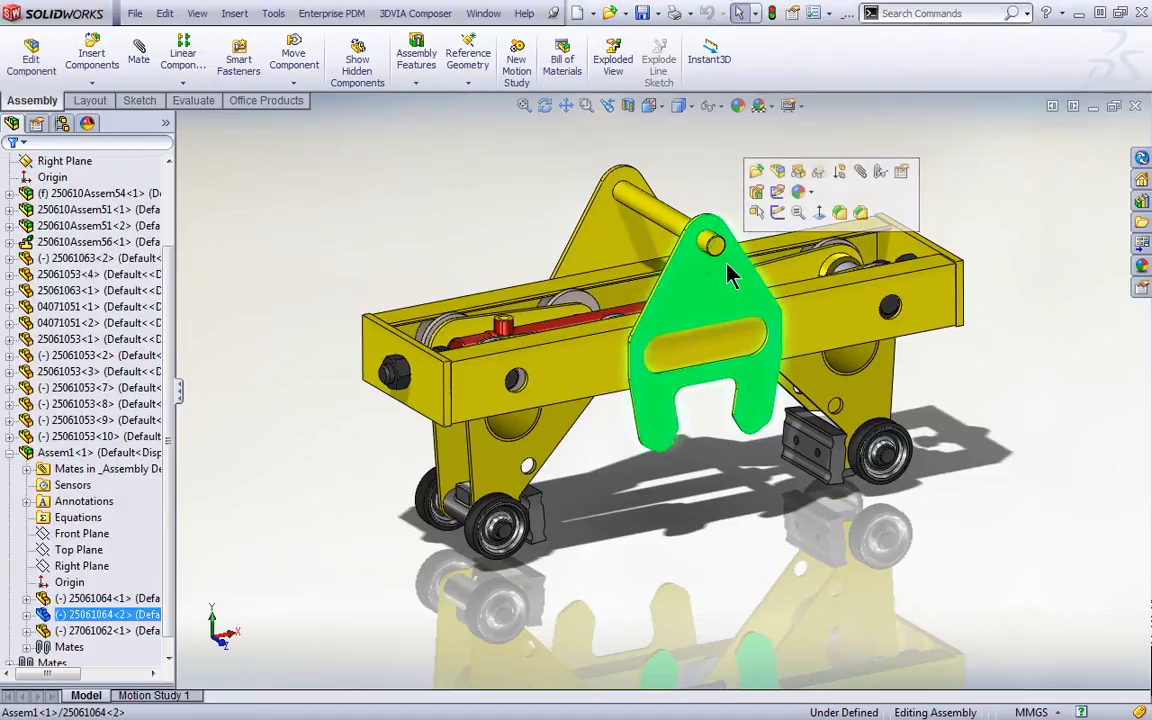
click(758, 175)
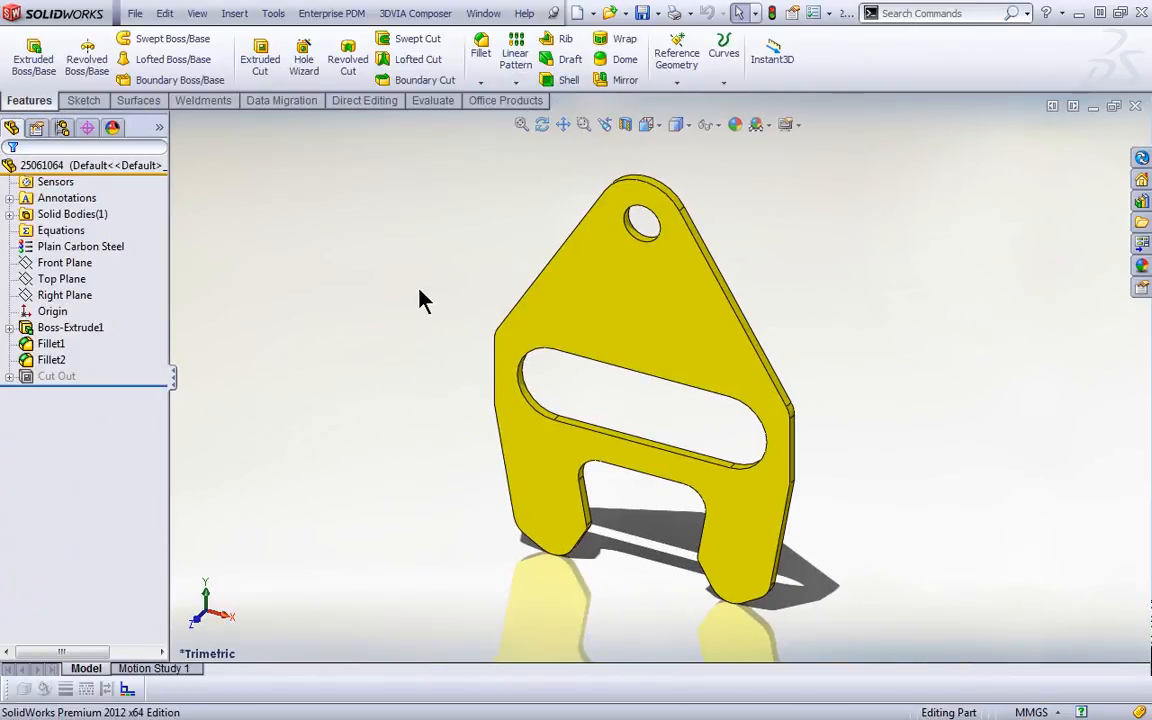
click(57, 376)
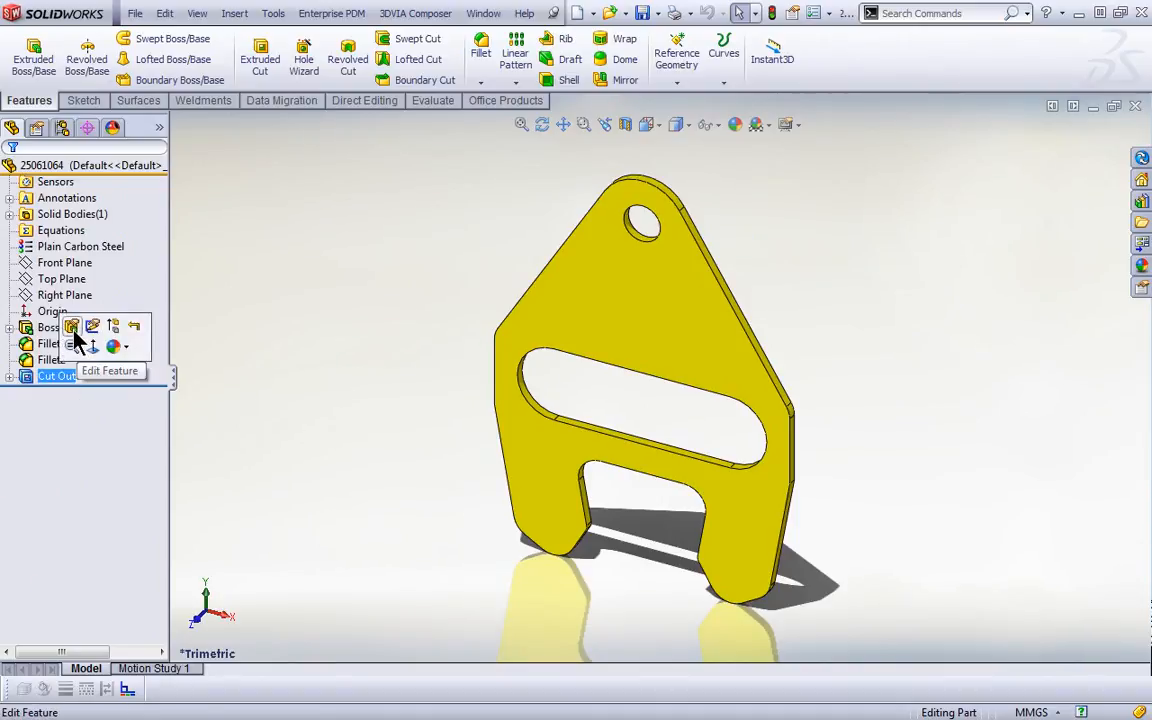
click(113, 326)
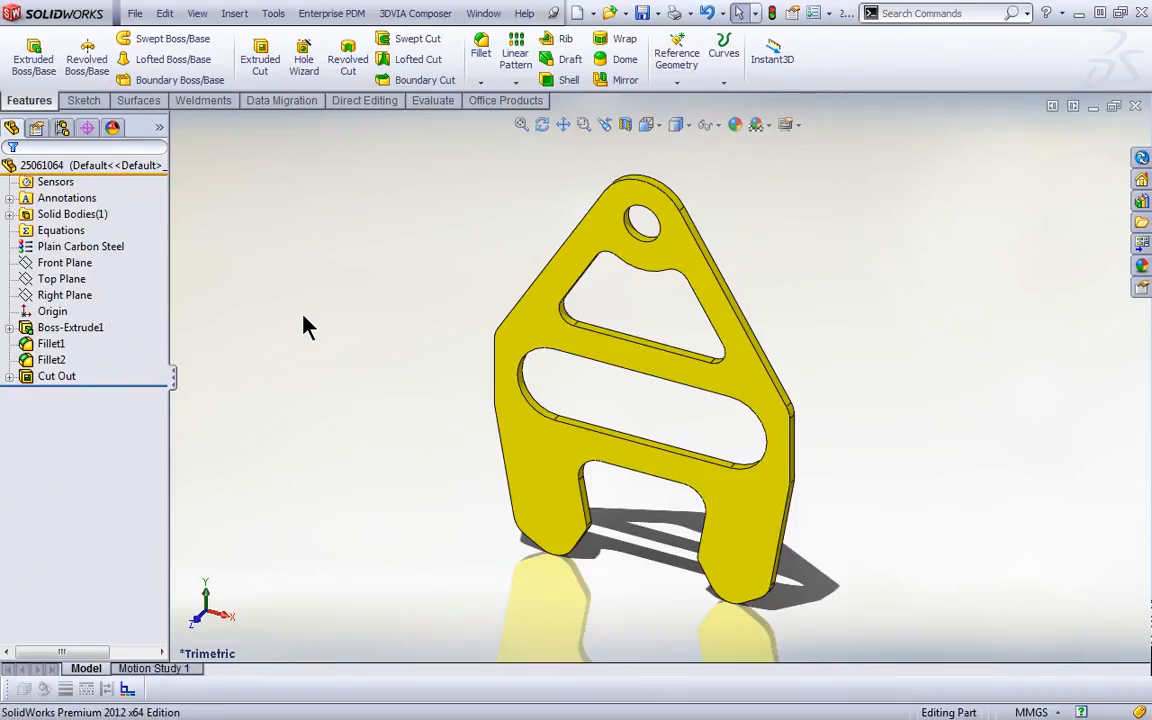
middle_drag(425, 355, 430, 285)
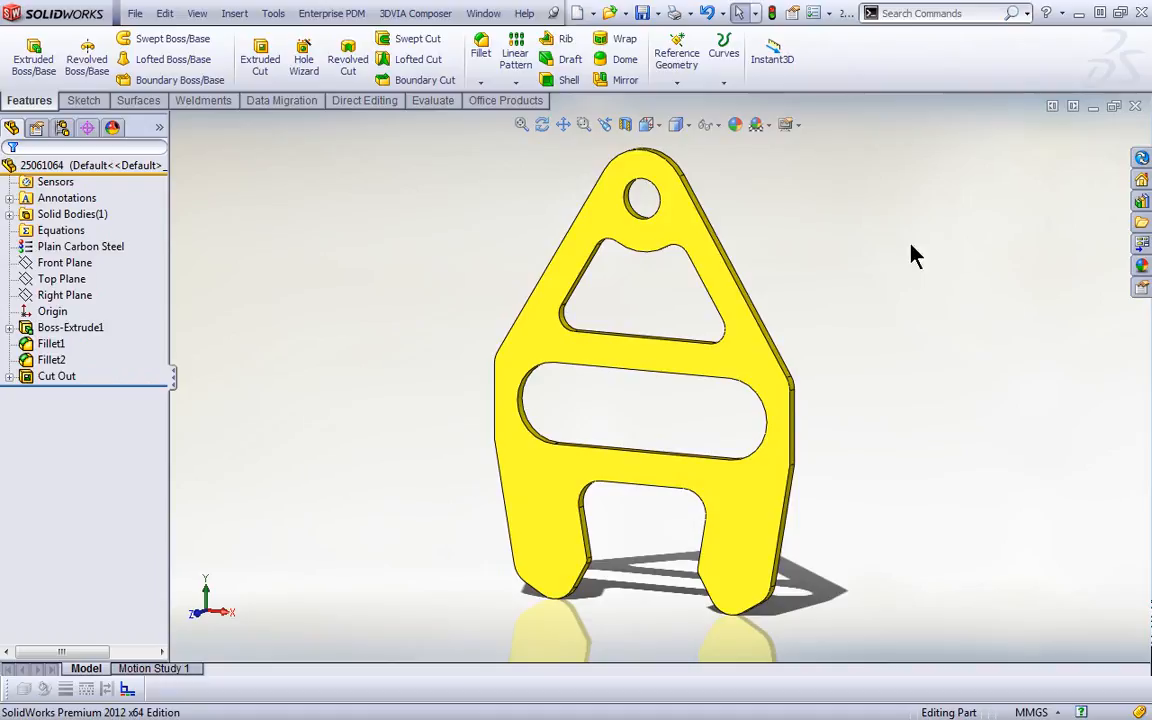
Step: Close part 25061064 without saving and discard its changes in the assembly
click(1136, 106)
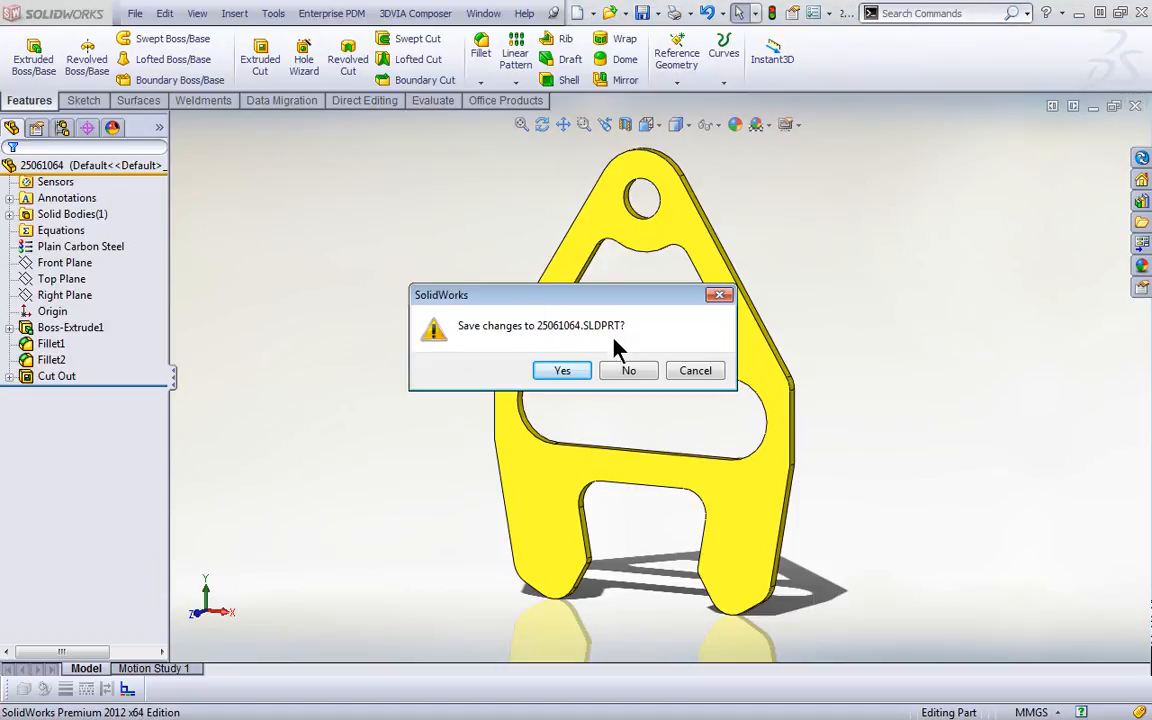
click(630, 376)
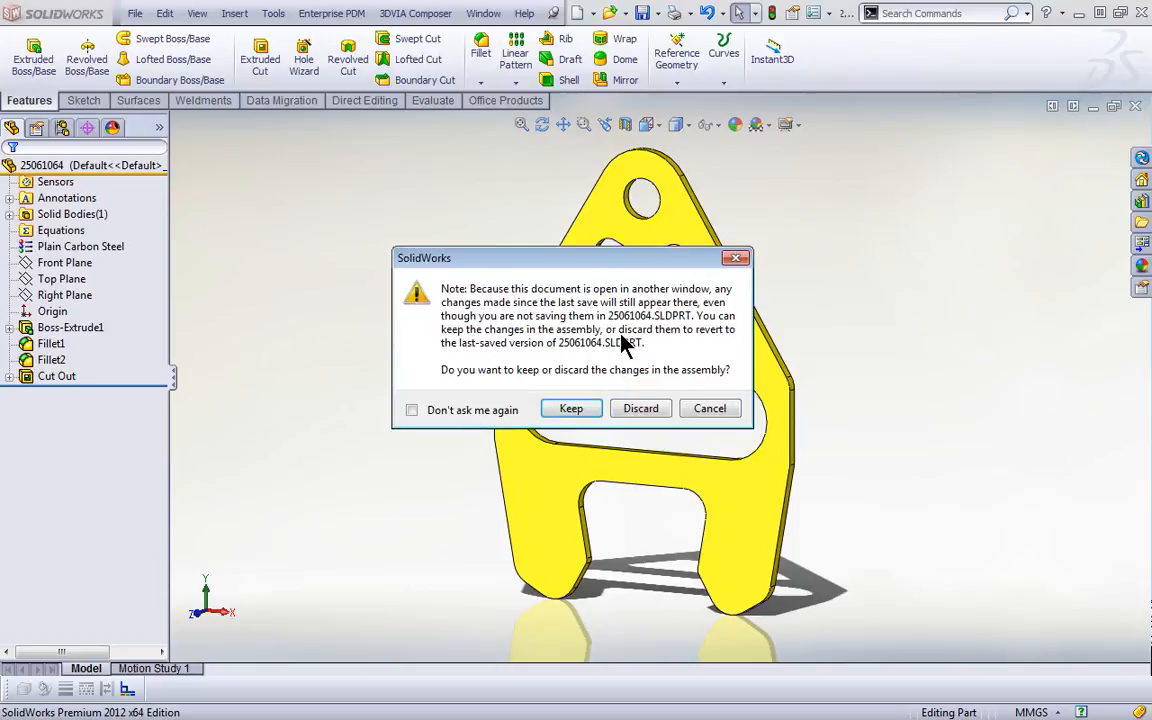
drag(622, 257, 639, 137)
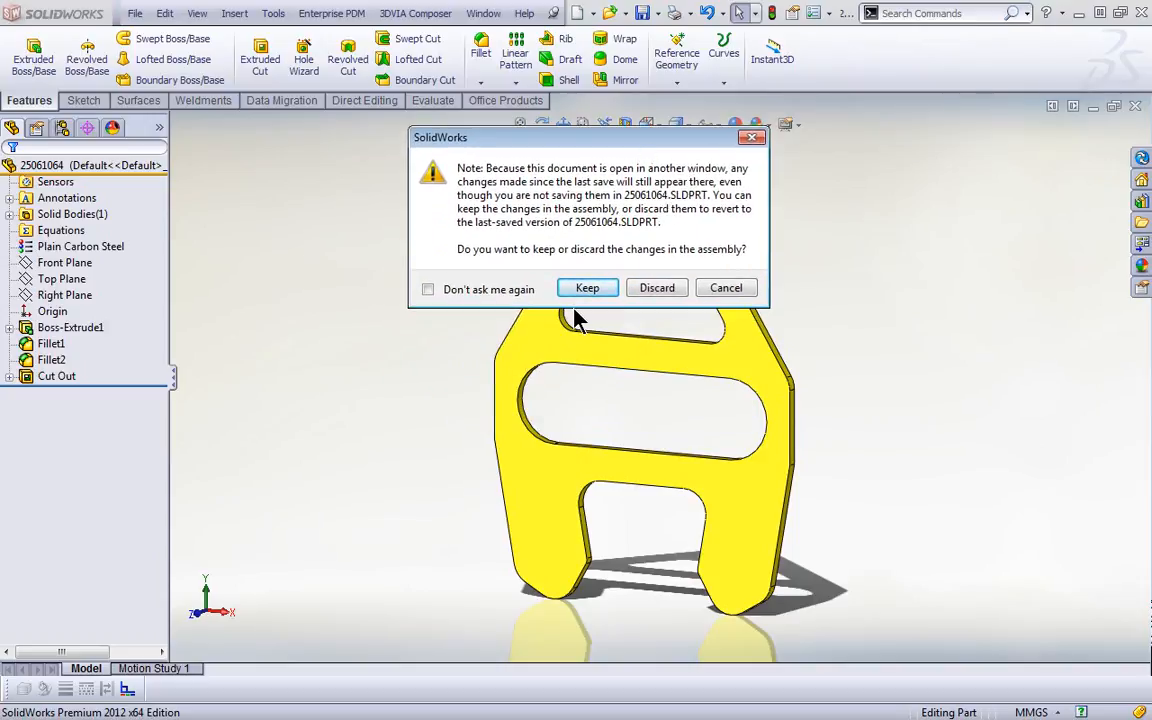
click(656, 291)
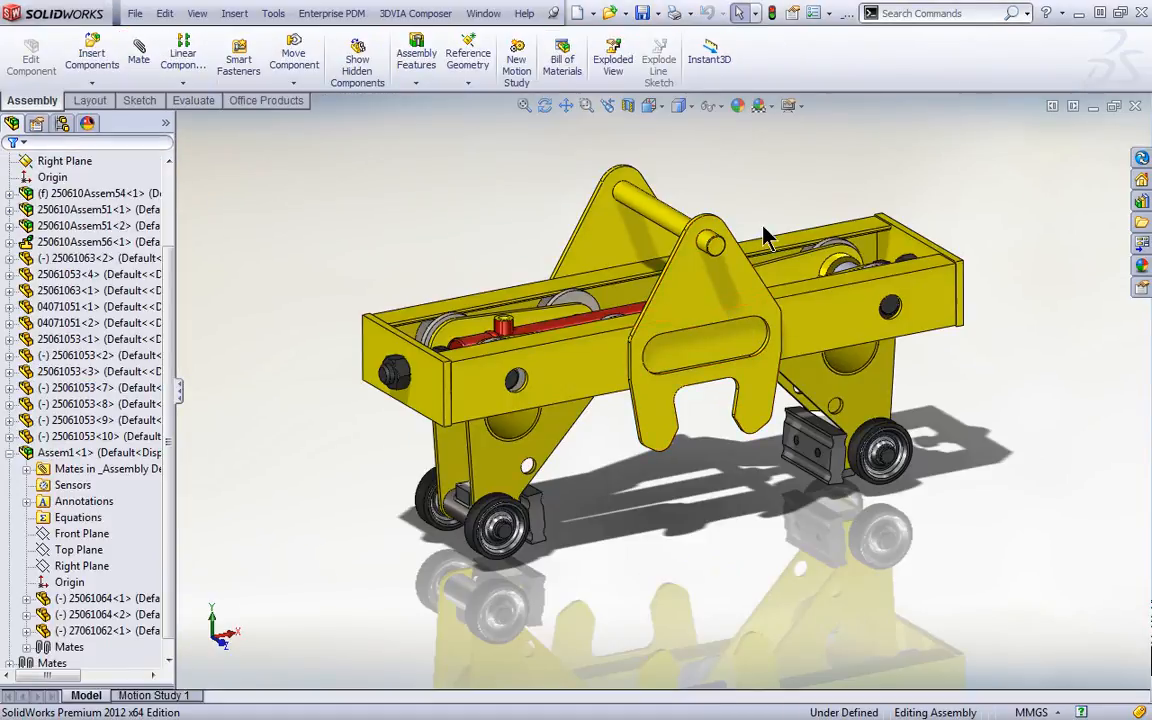
click(690, 290)
click(688, 192)
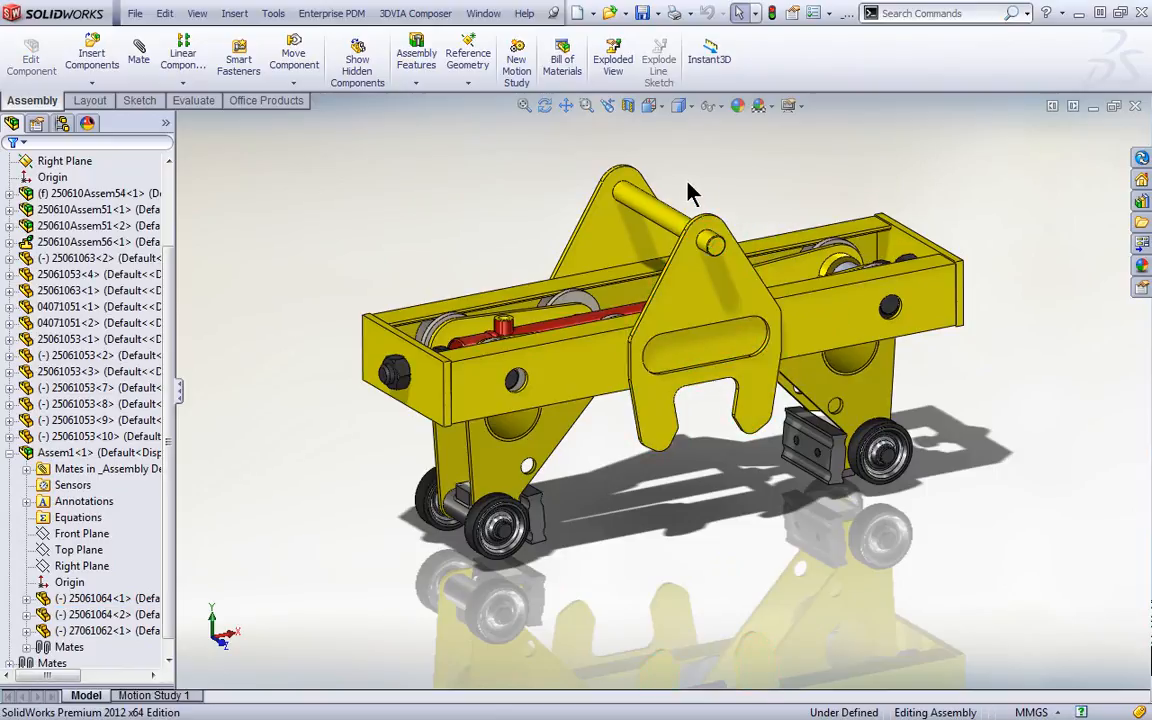
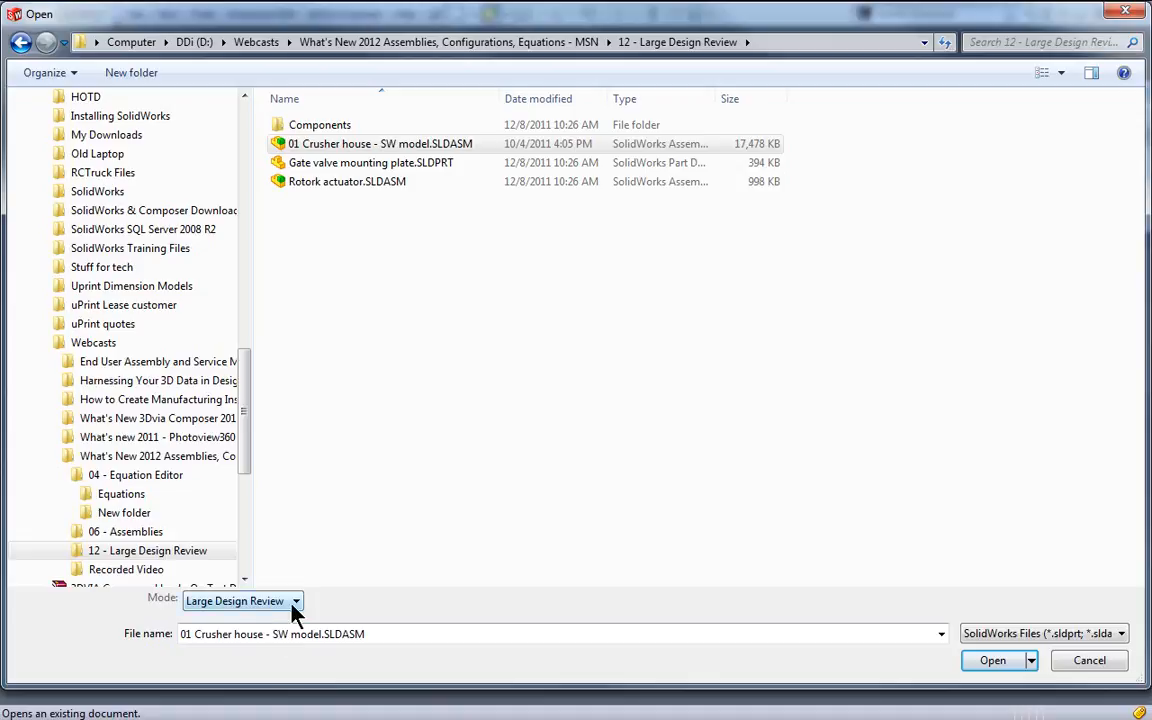
Step: Open 01 Crusher house - SW model.SLDASM in Large Design Review mode and update the assembly with the Rotork actuator's graphics data
click(995, 662)
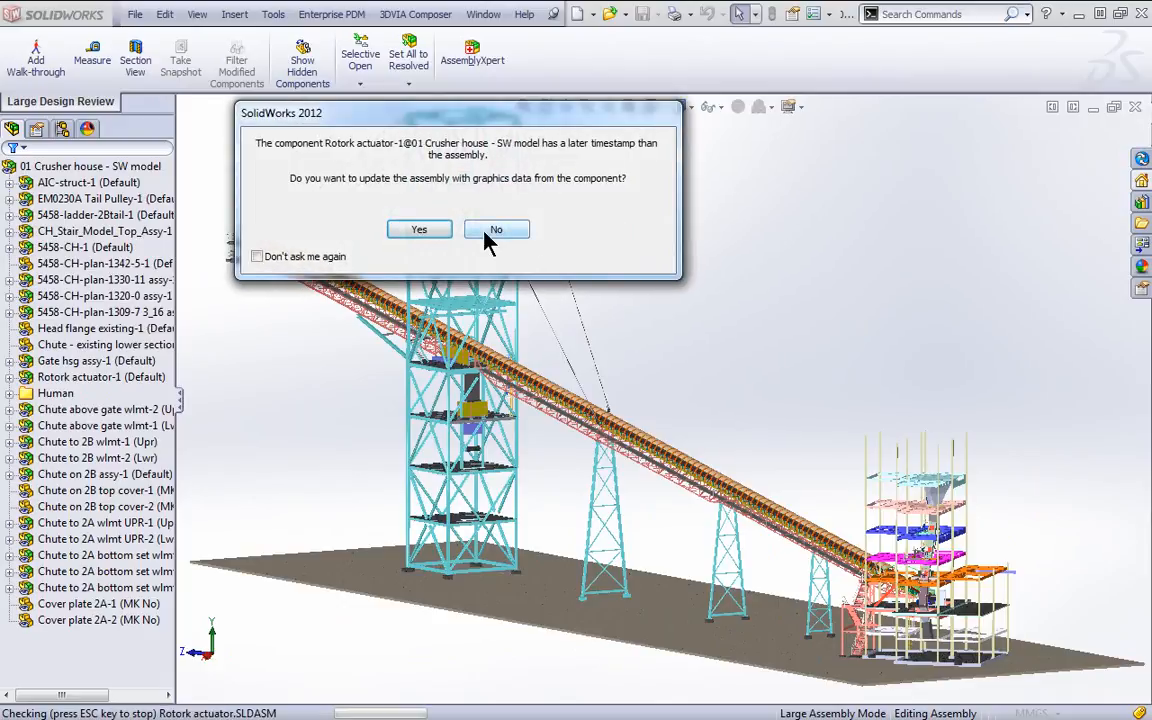
click(424, 232)
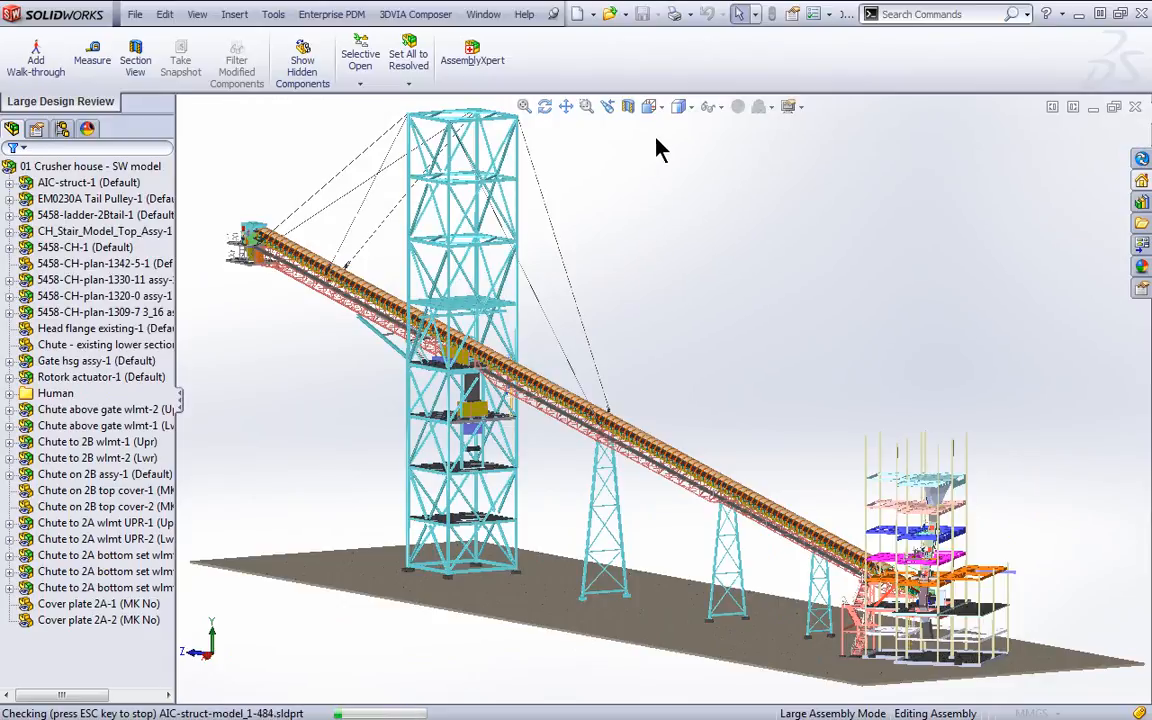
Step: Try the shaded display style with edges on the crusher house model, then restore plain shading
click(684, 113)
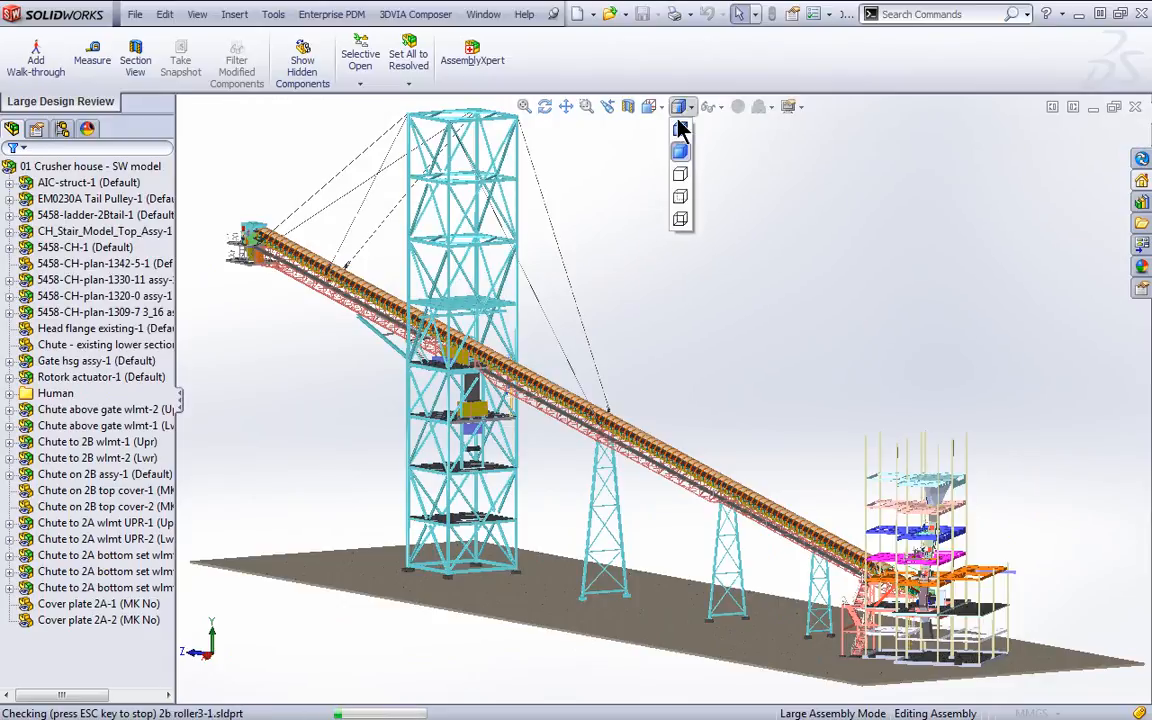
click(681, 144)
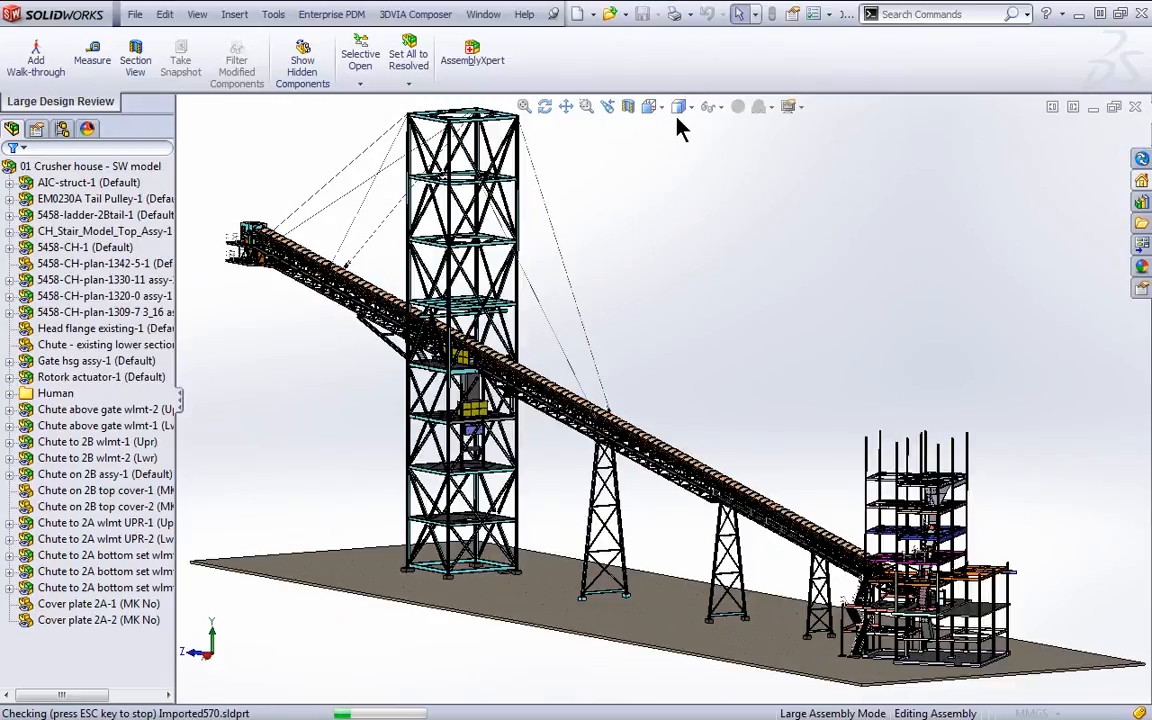
click(684, 113)
click(681, 148)
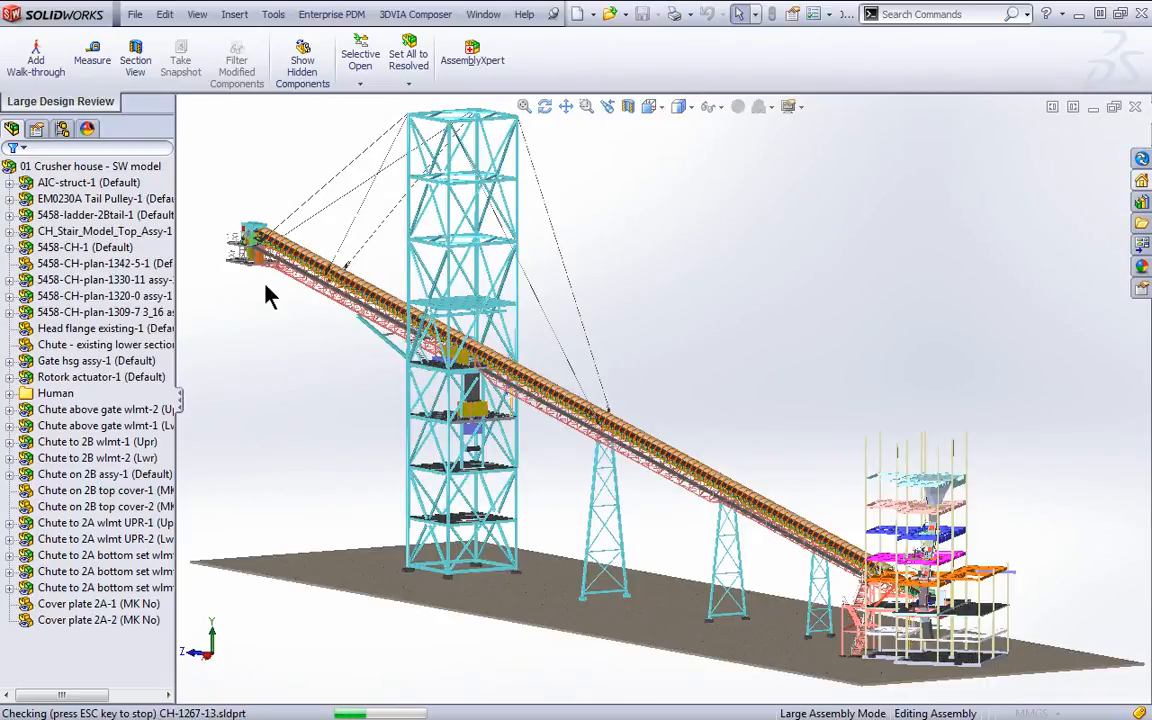
Step: Examine the conveyor's upper platform and select a conveyor cover panel, declining the graphics update for the Gate valve mounting plate
mouse_move(290, 313)
right_down()
mouse_move(306, 306)
mouse_move(304, 316)
right_up()
middle_drag(304, 318, 408, 382)
scroll(390, 402, up, 3)
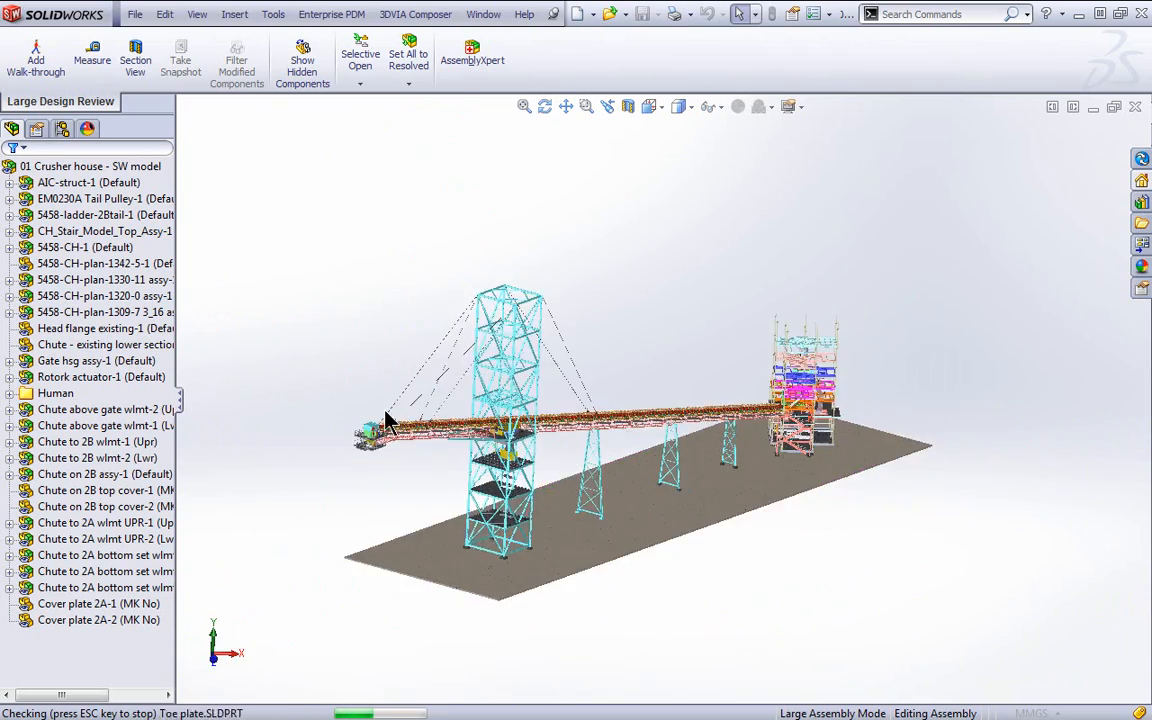
scroll(418, 440, down, 5)
scroll(425, 453, down, 8)
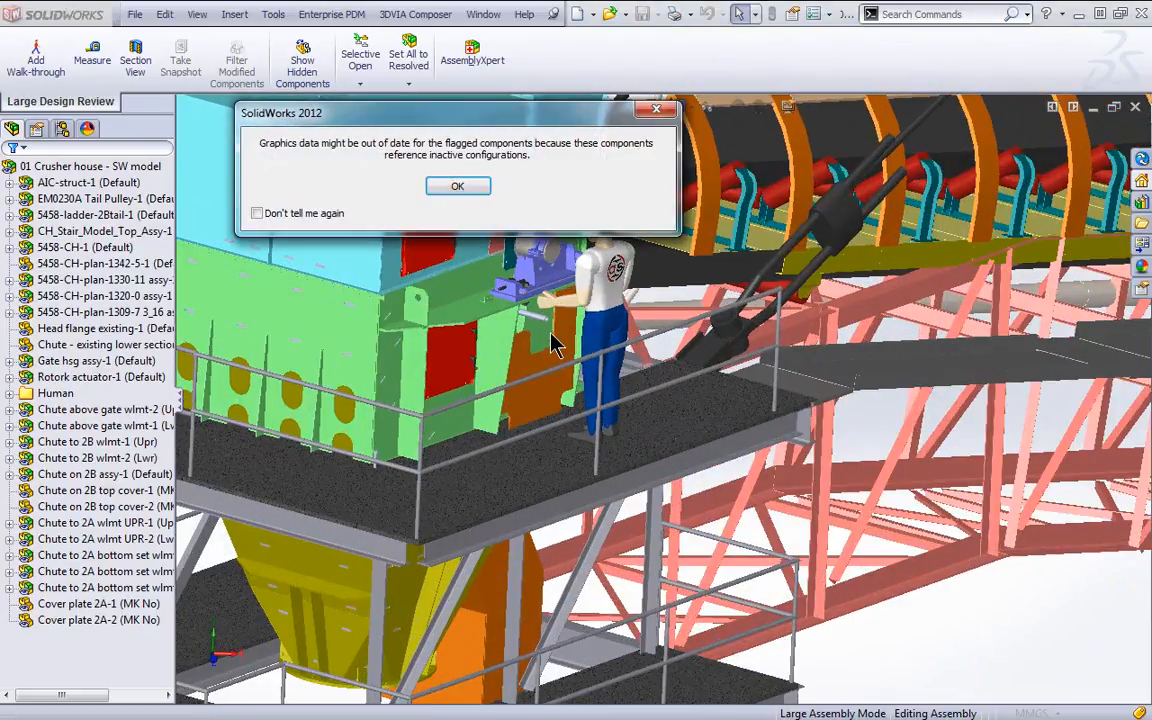
click(468, 192)
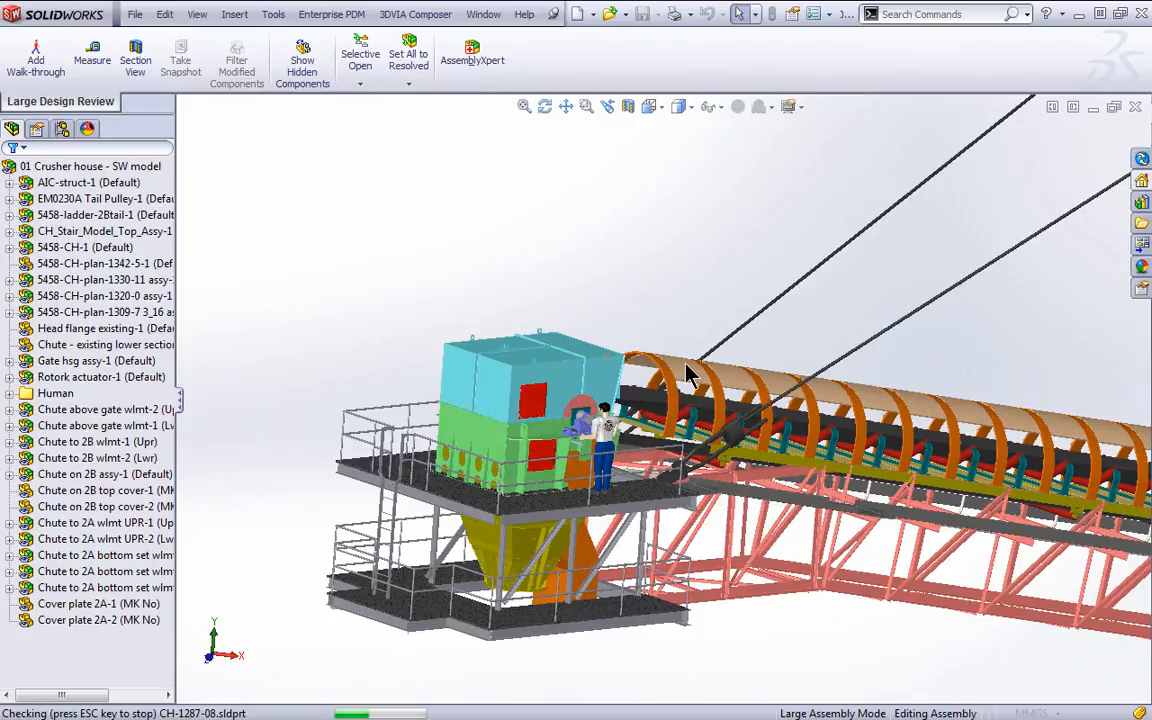
click(687, 377)
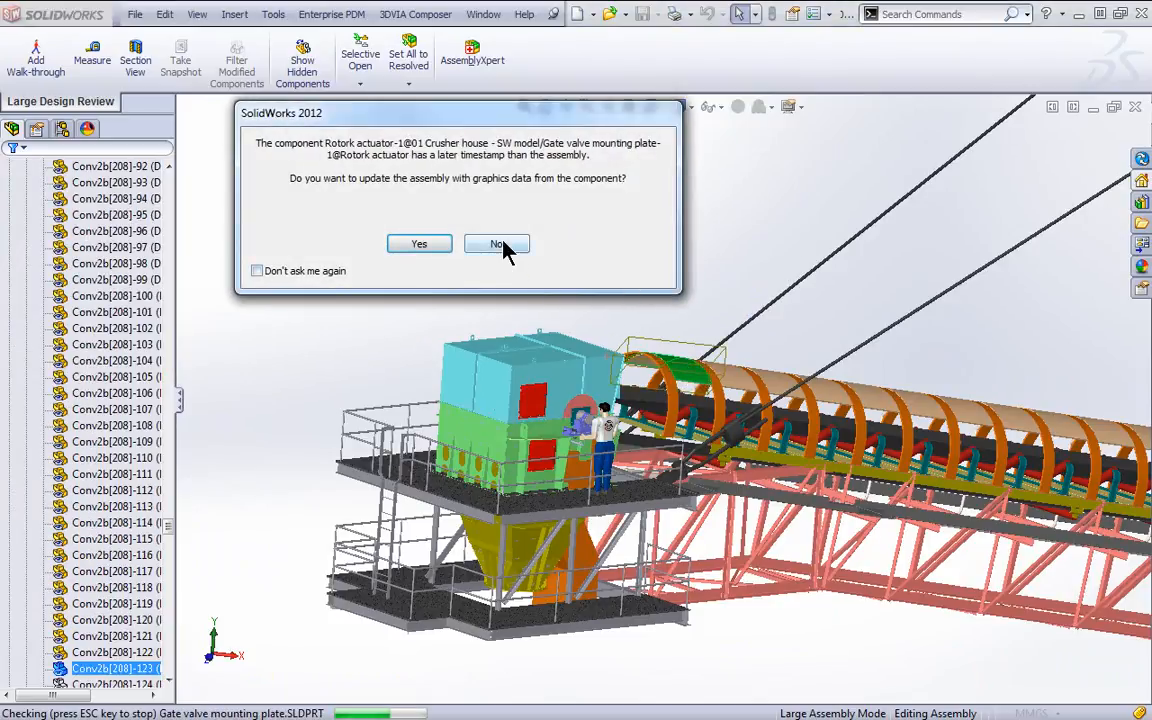
click(494, 243)
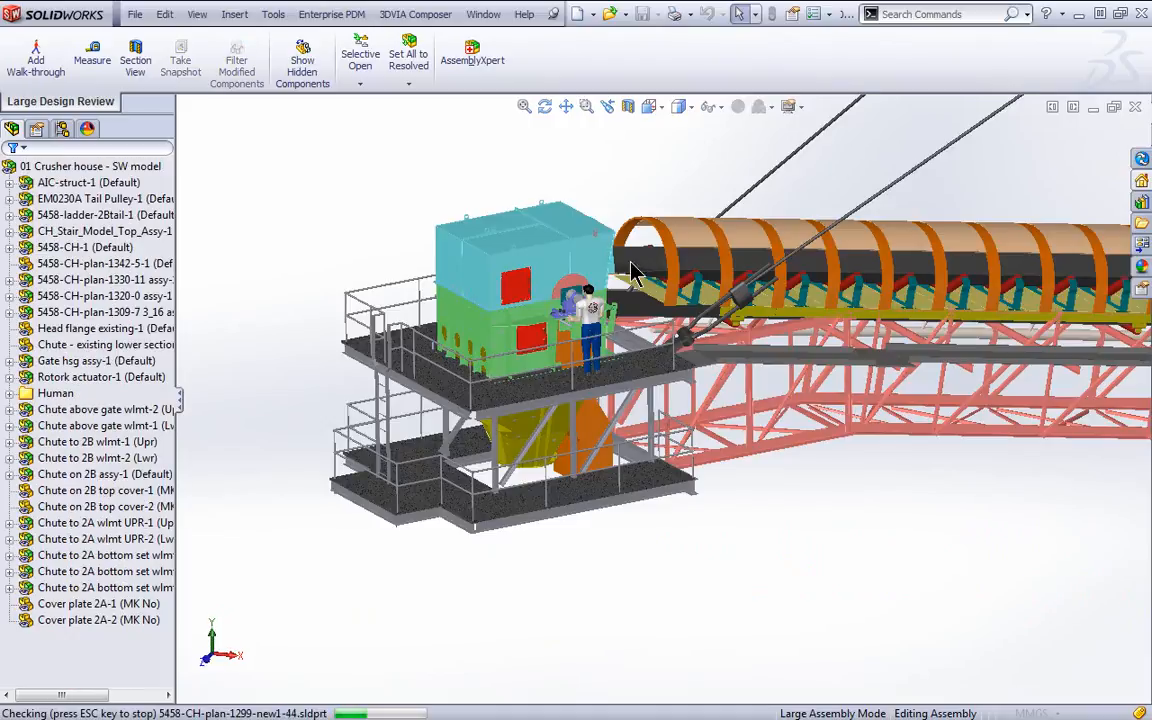
Step: Run AssemblyXpert to review the crusher house assembly's component statistics, then close the report
click(474, 68)
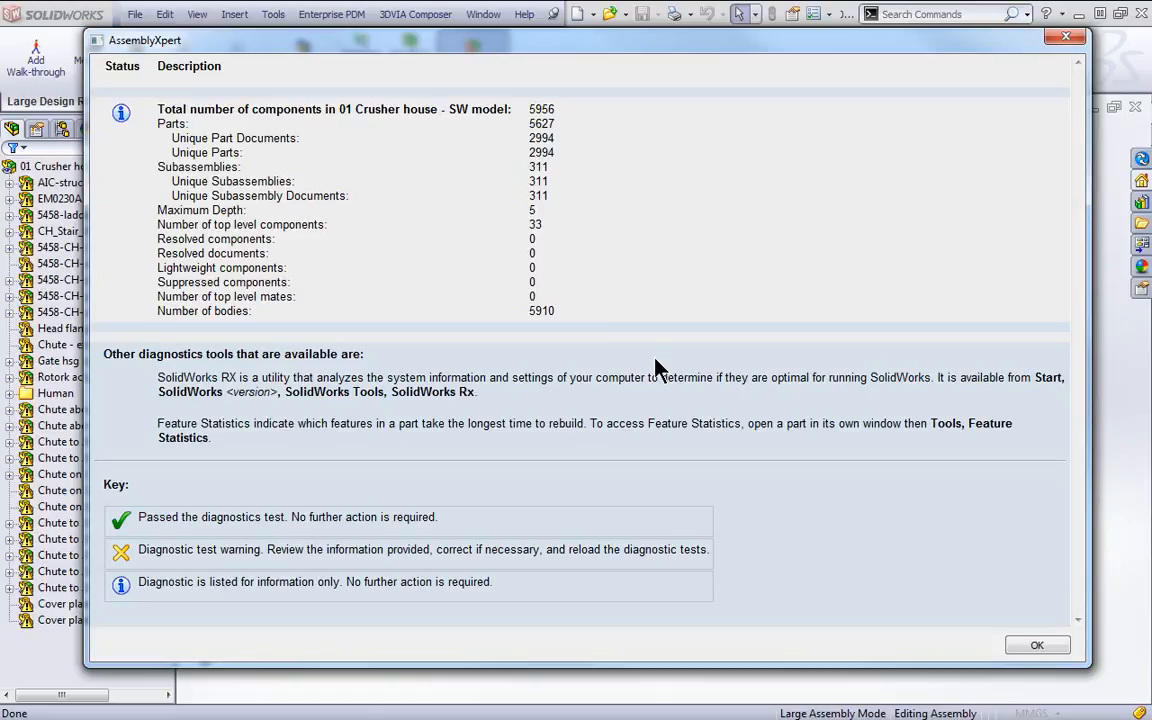
click(1036, 648)
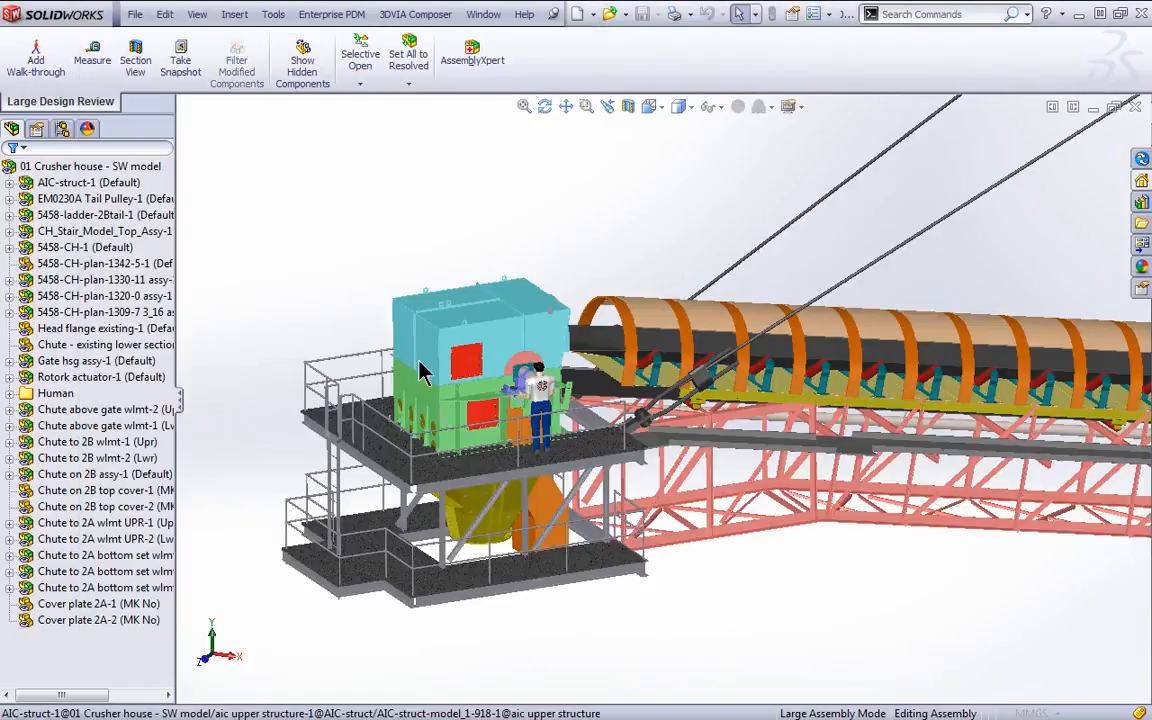
Step: Hide the AIC-struct-1 subassembly to expose the multi-storey crusher building
right_click(90, 184)
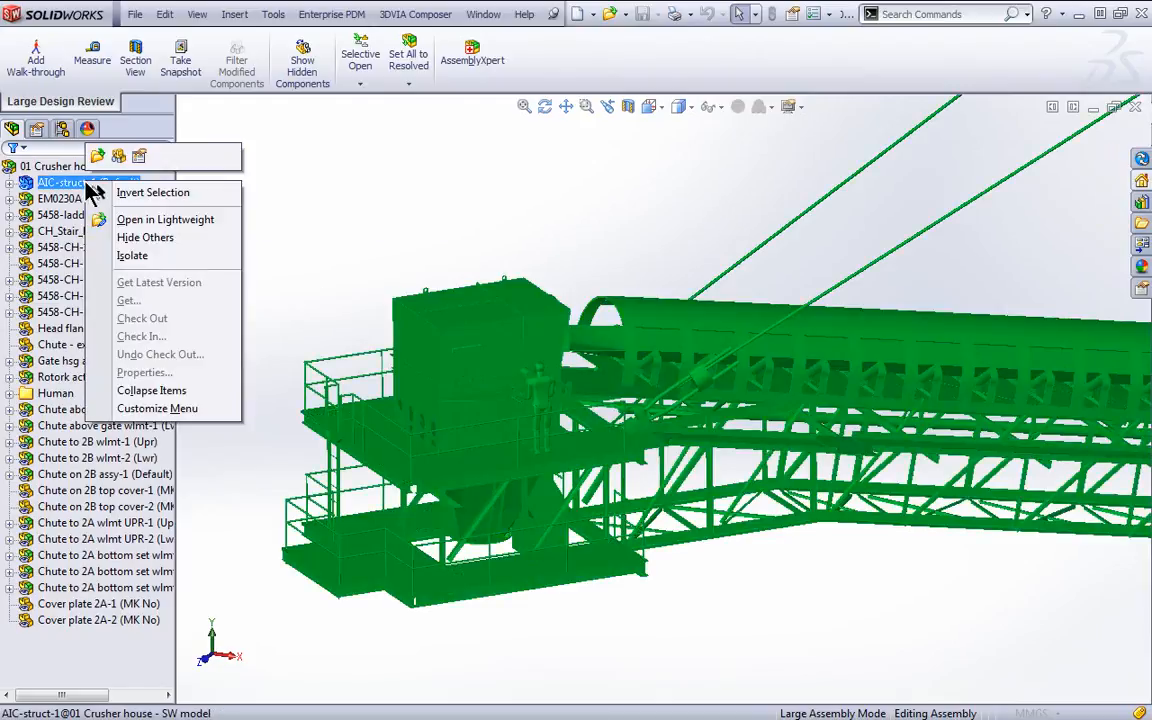
click(118, 156)
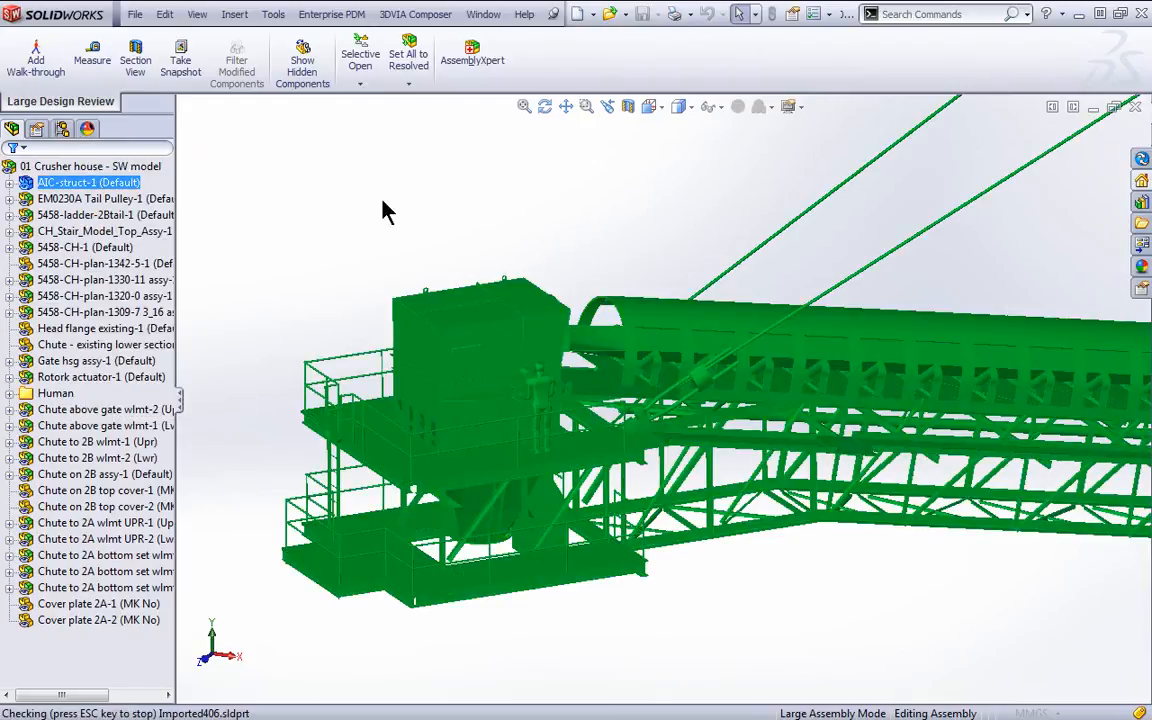
scroll(922, 429, down, 8)
scroll(686, 284, down, 3)
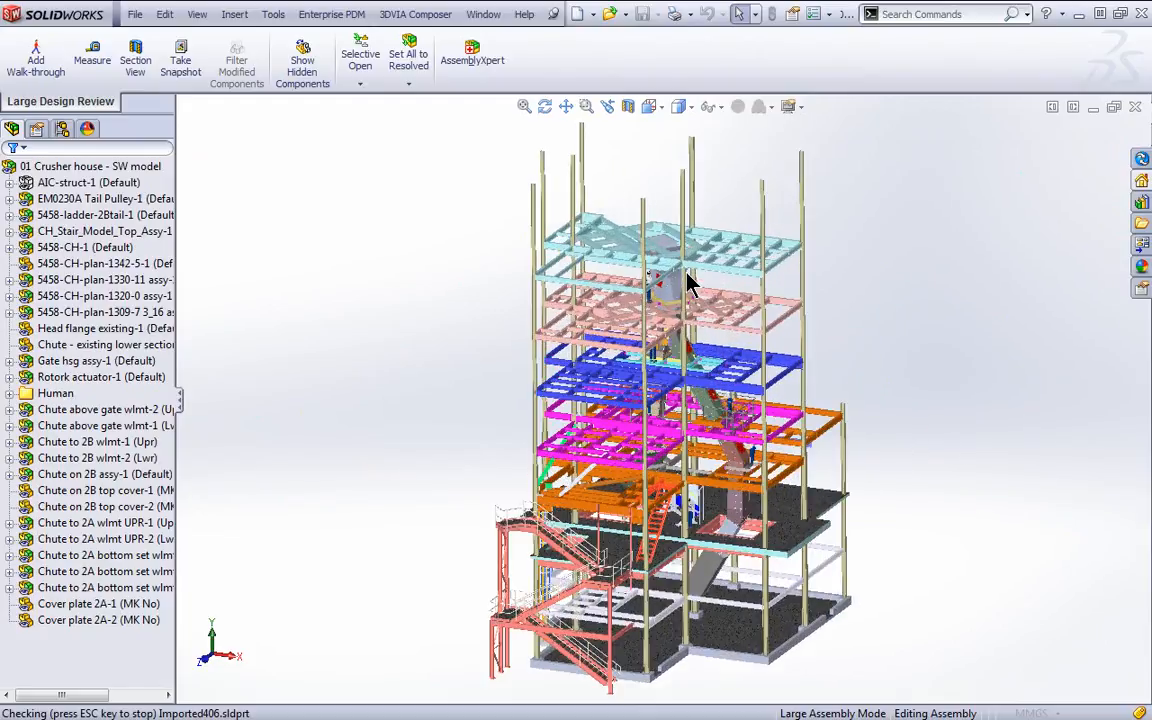
Step: Open Walk-through2 for editing, play its recording and pause the playback
click(86, 136)
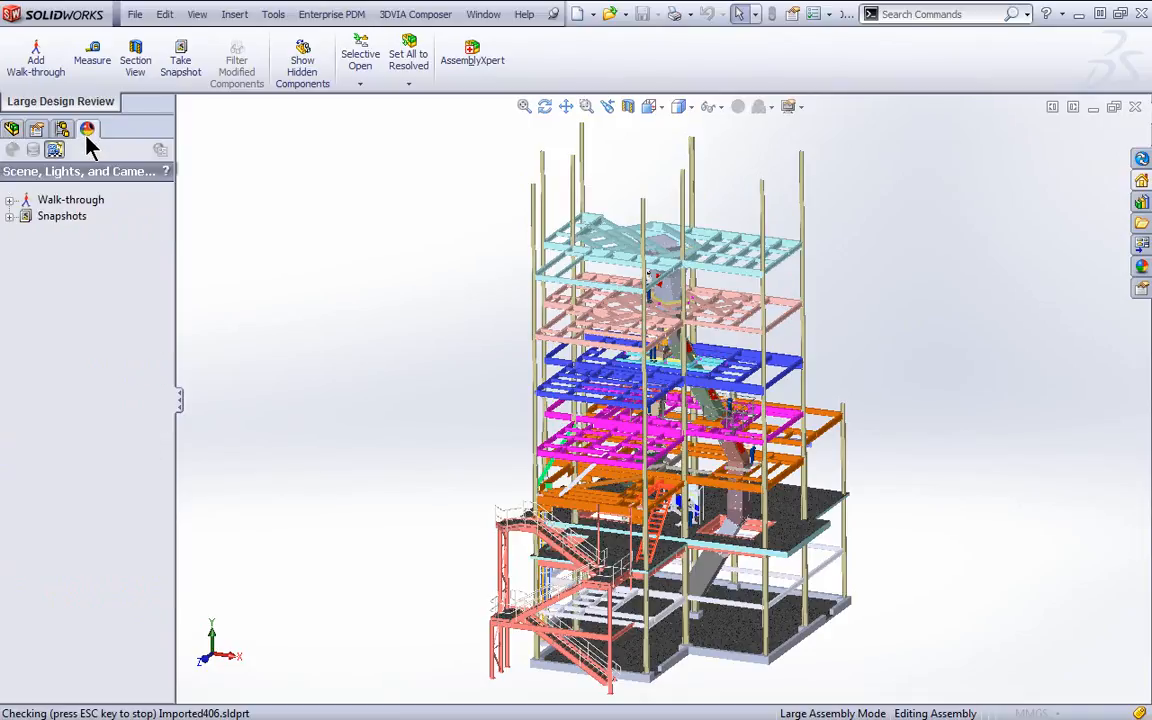
double_click(42, 201)
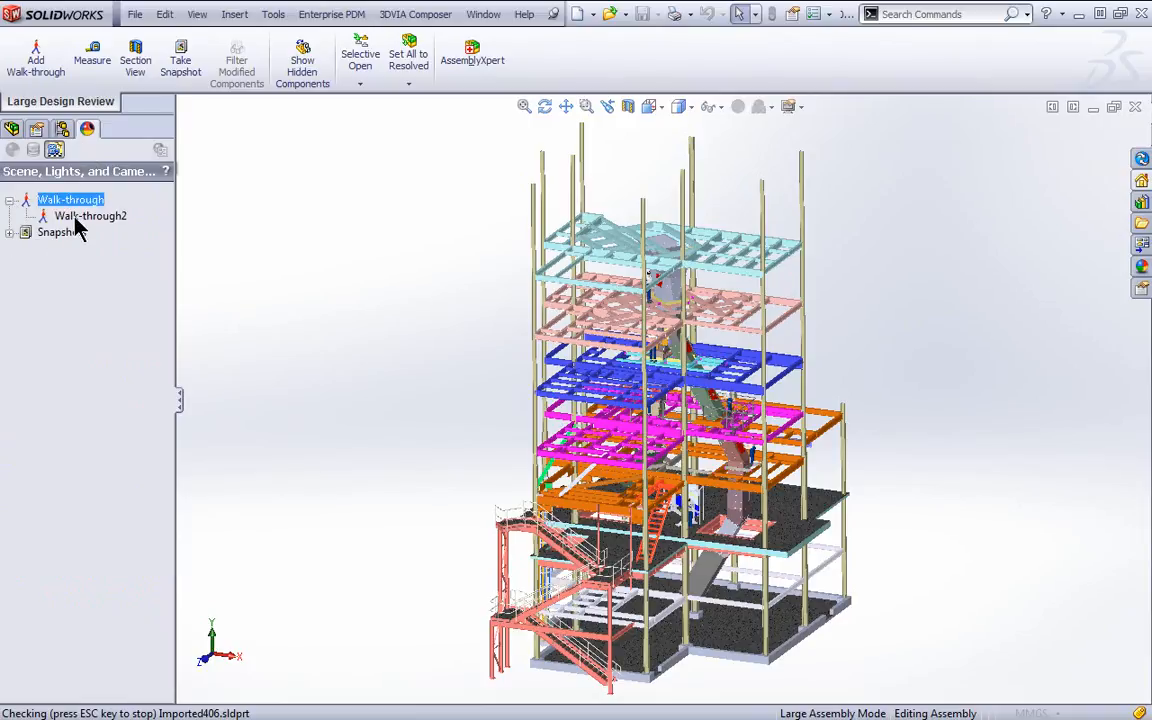
right_click(79, 222)
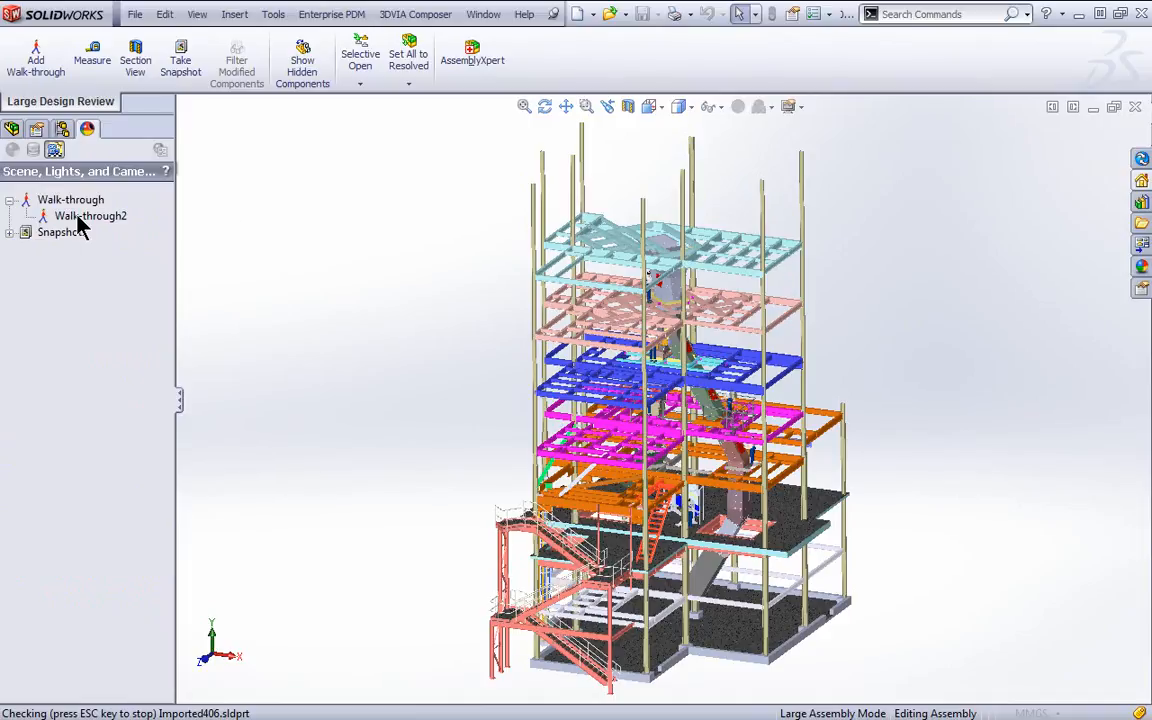
click(129, 227)
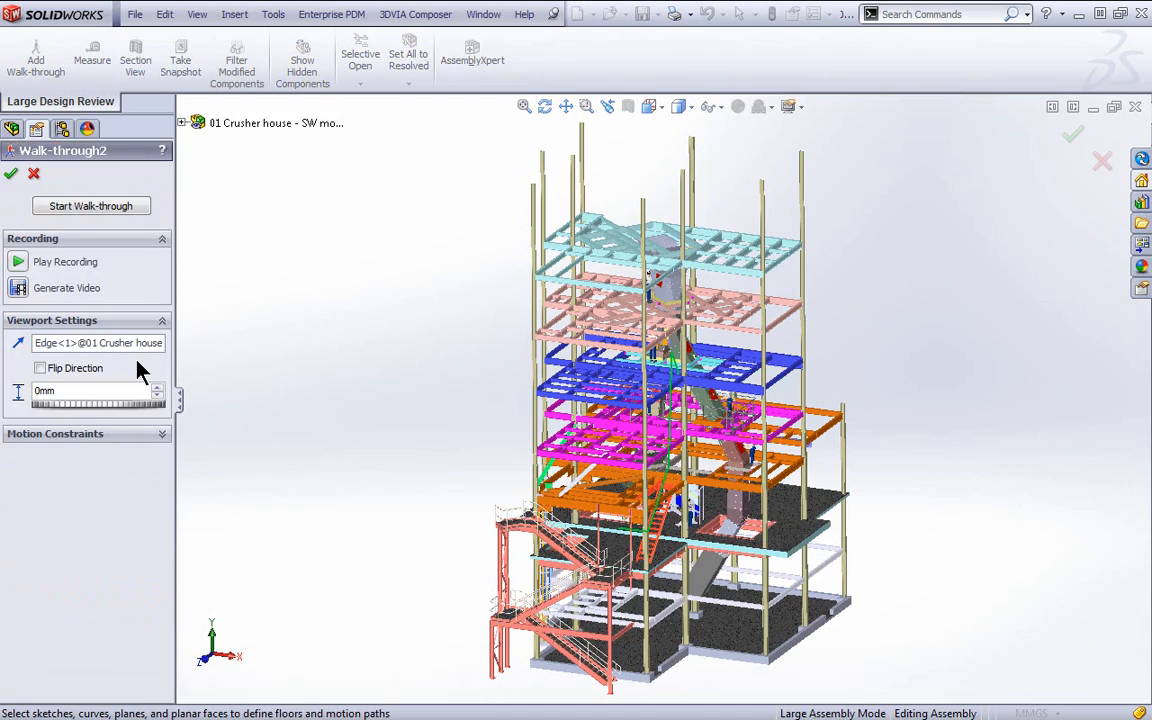
click(18, 264)
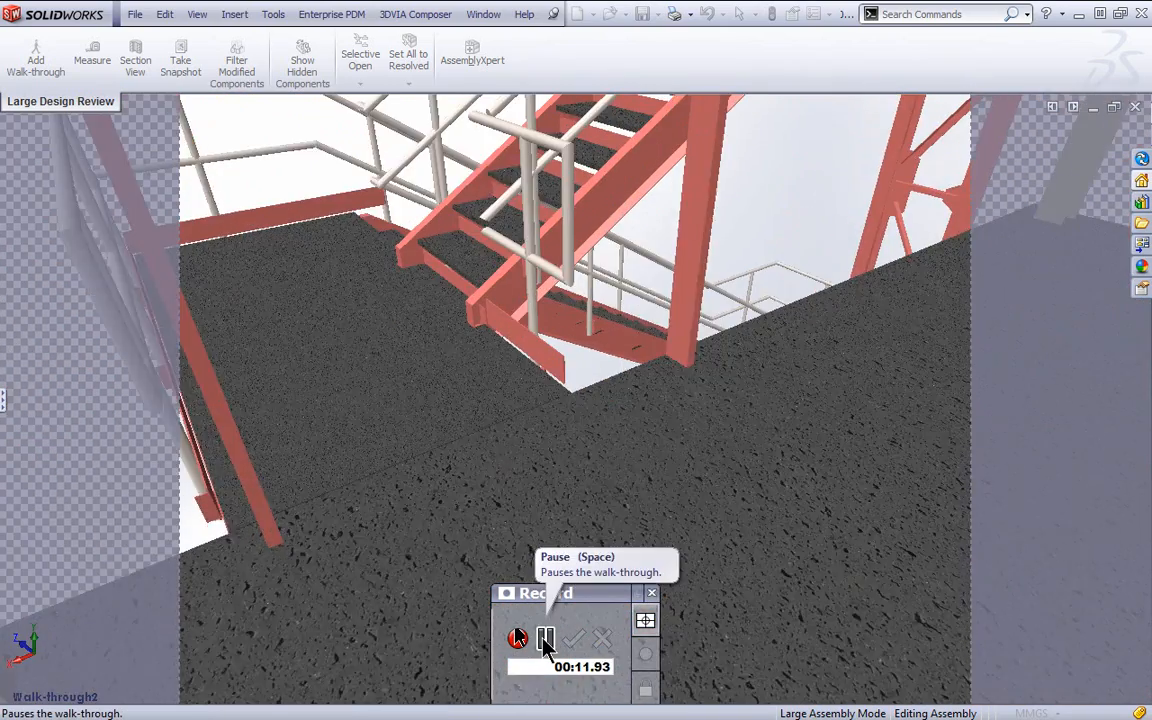
click(545, 640)
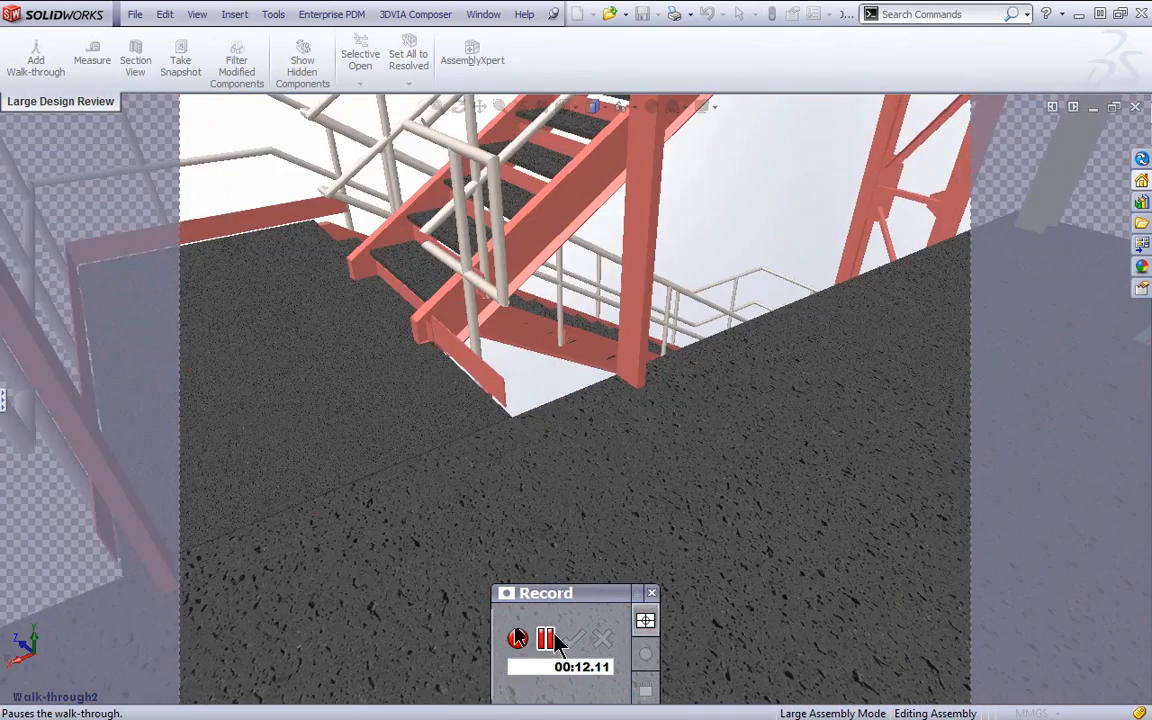
Step: Exit the Walk-through2 recording and restore the saved Home snapshot of the crusher house assembly
click(652, 593)
click(11, 173)
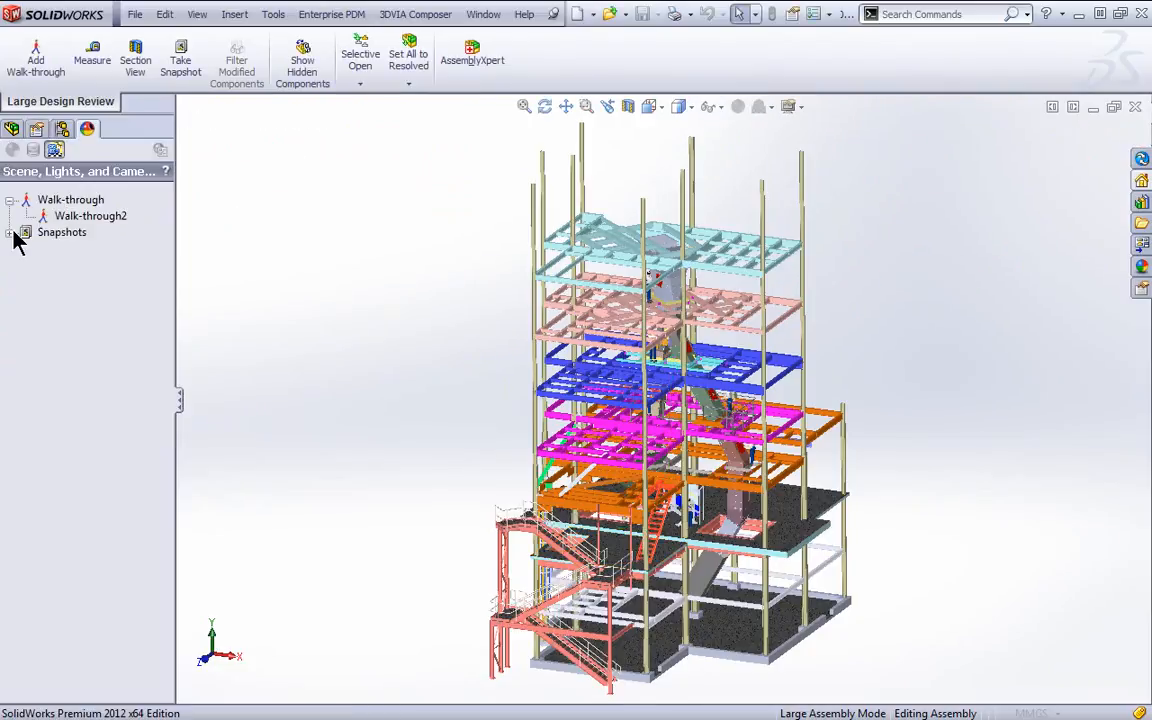
click(12, 232)
double_click(64, 252)
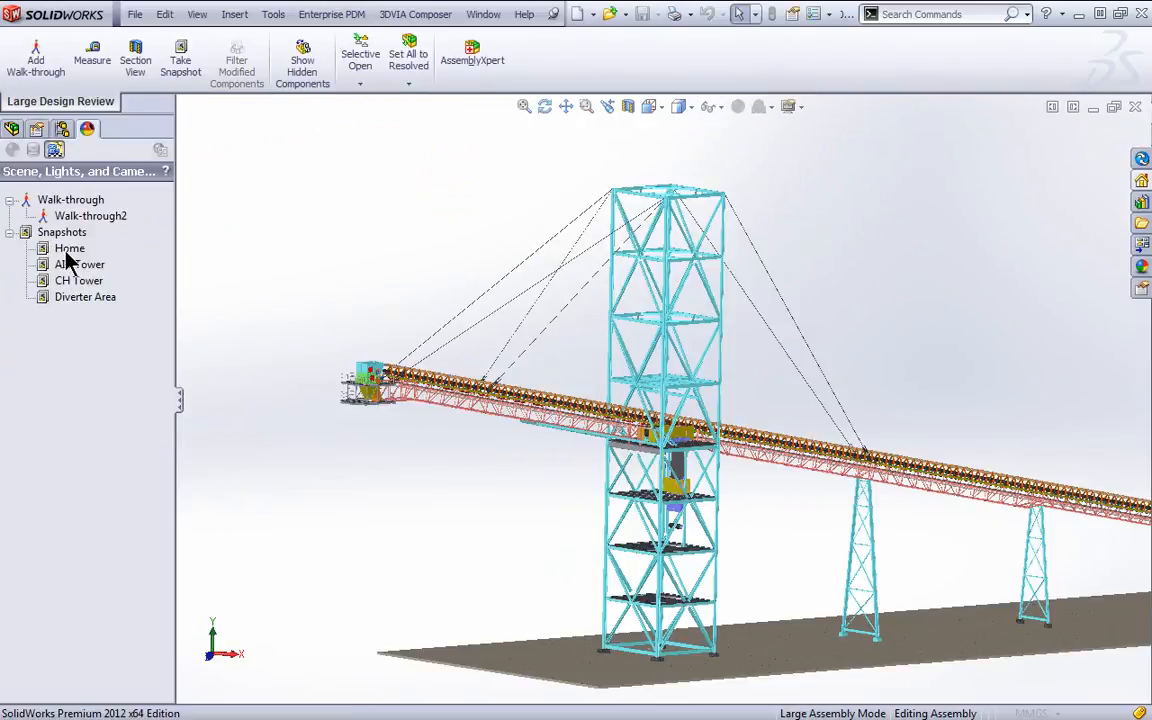
Step: Restore the AIC Tower, CH Tower and Diverter Area snapshots in turn
double_click(80, 266)
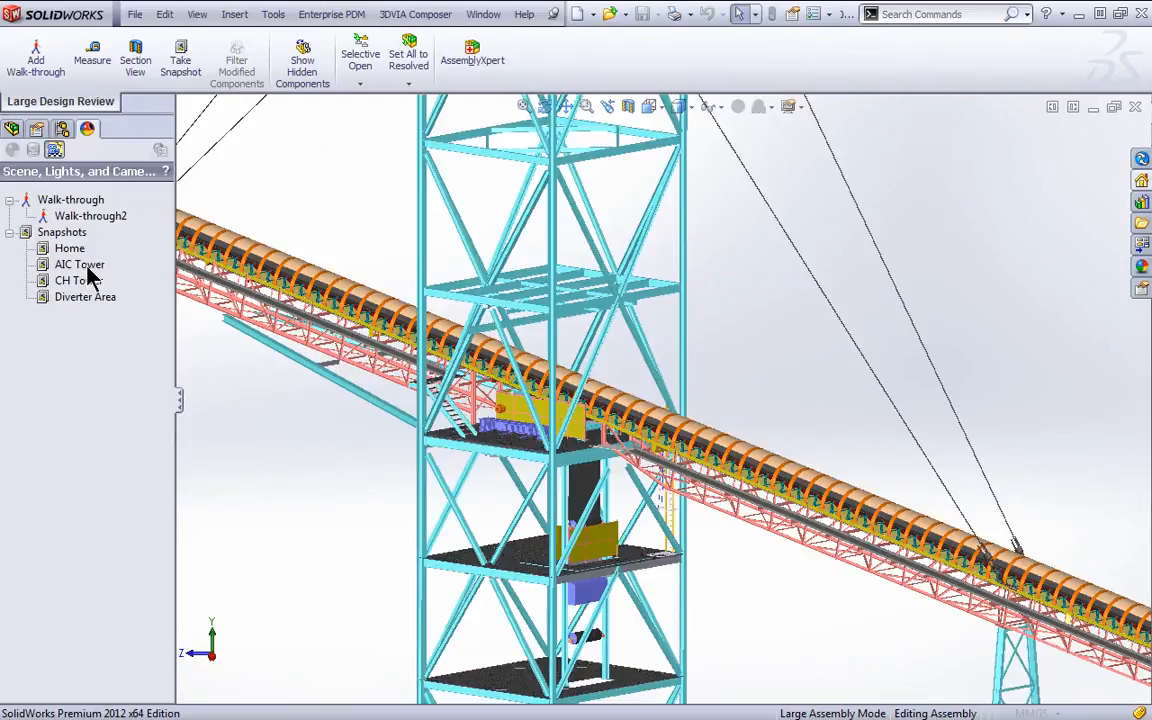
click(88, 287)
click(72, 281)
double_click(44, 283)
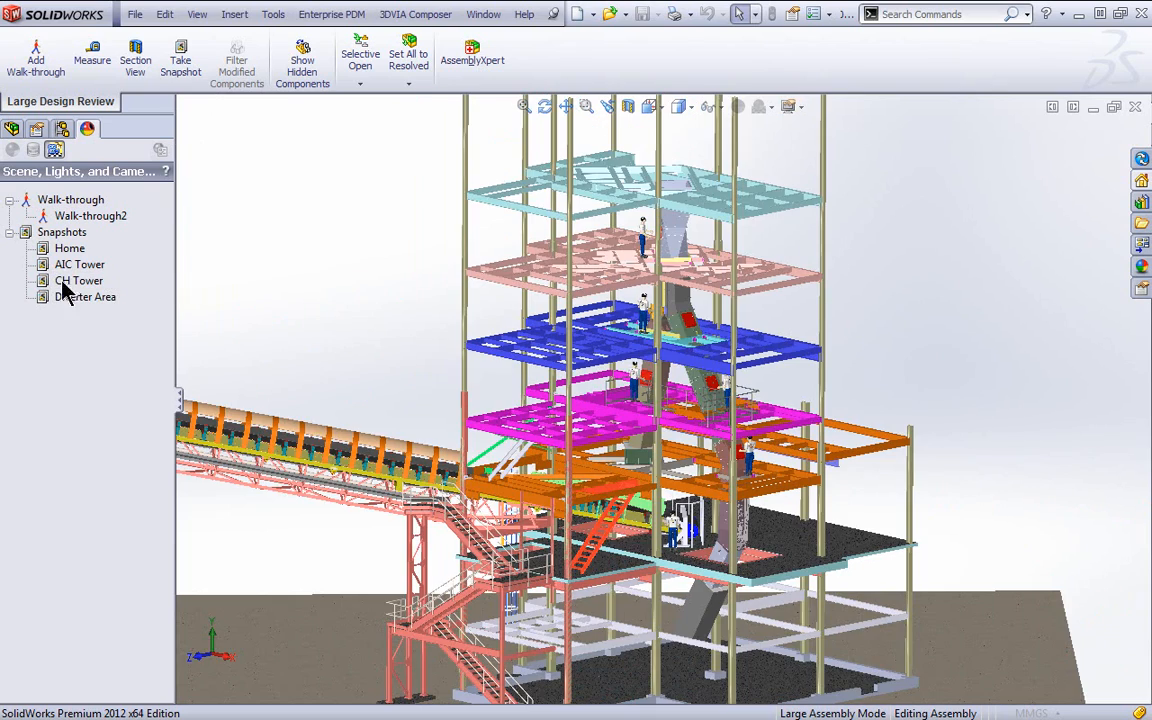
double_click(86, 297)
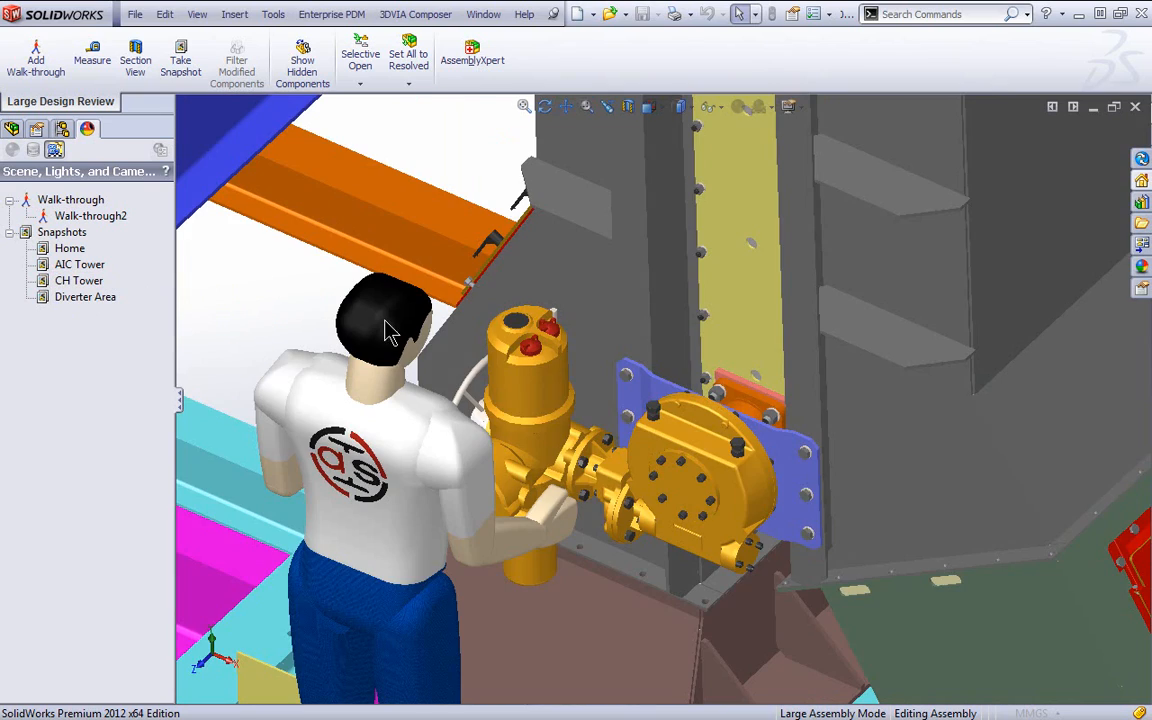
Step: Examine the area around the Rotork actuator, then restore the CH Tower snapshot and return to Diverter Area
scroll(608, 365, down, 6)
scroll(610, 365, up, 11)
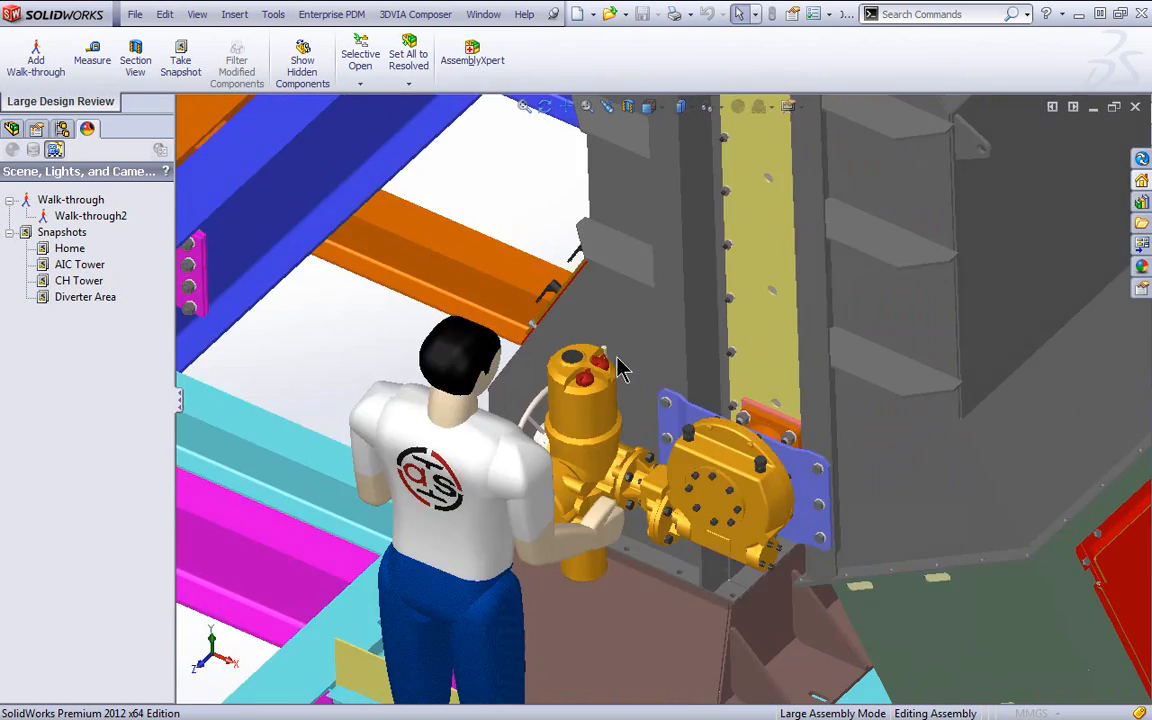
scroll(700, 335, up, 8)
middle_drag(735, 342, 736, 267)
click(64, 269)
double_click(76, 281)
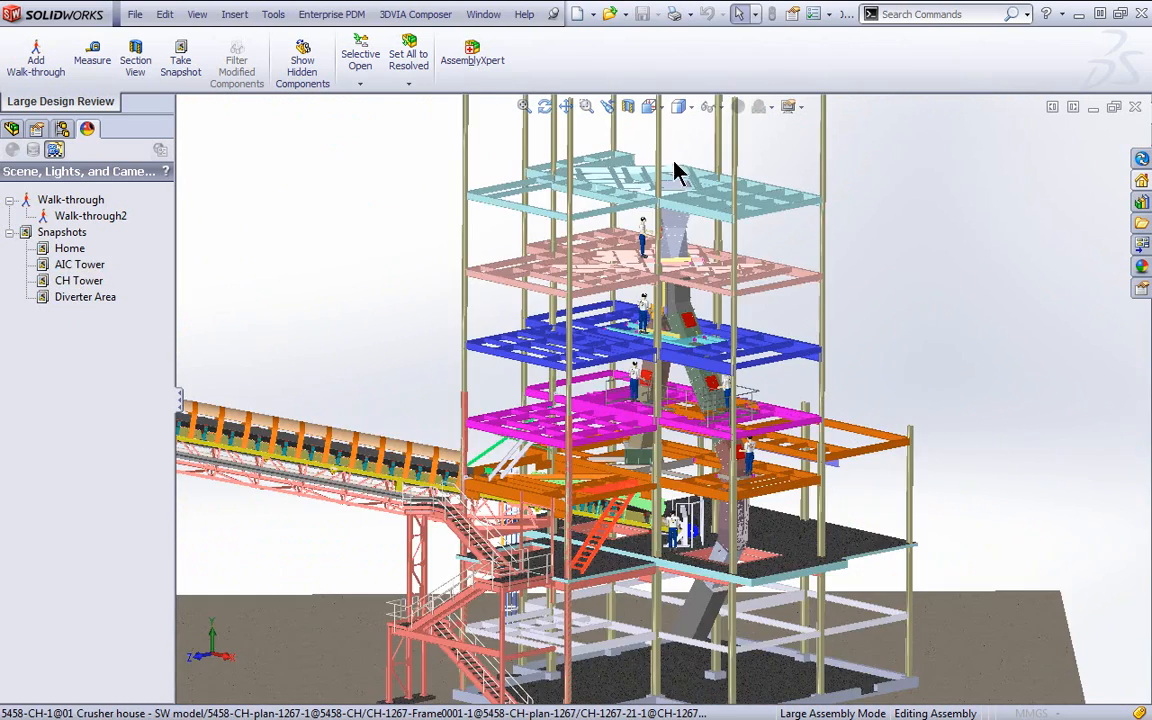
double_click(88, 298)
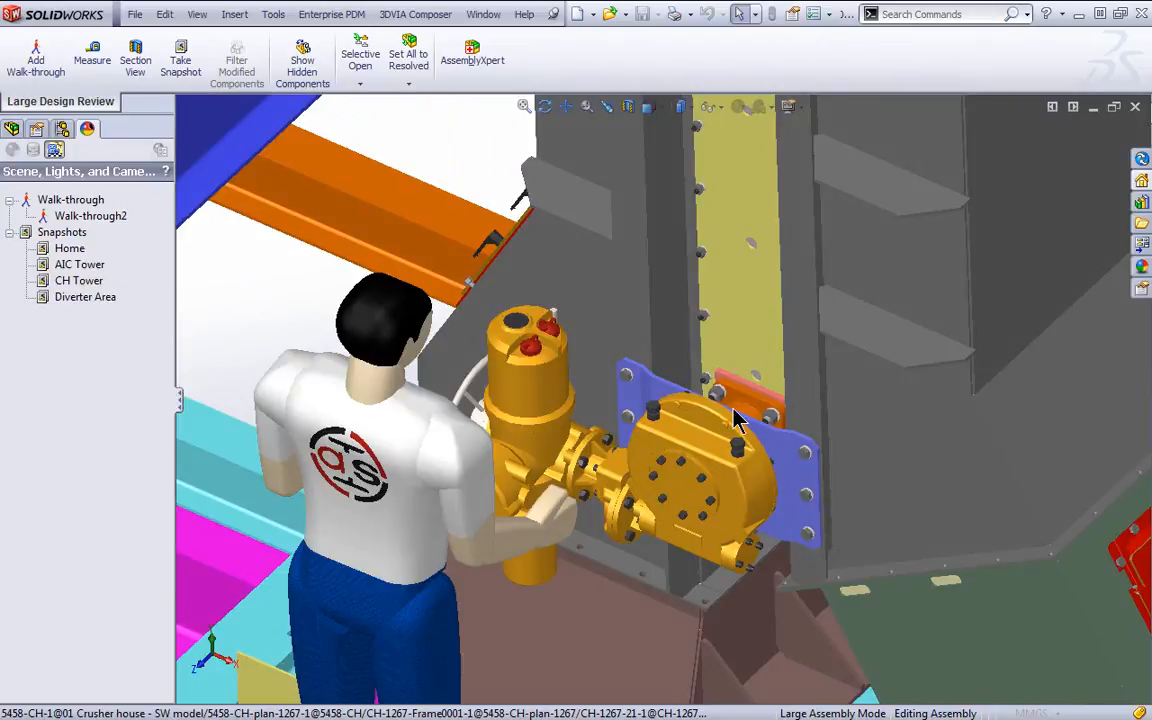
Step: Create a section view through the crusher house using the flat top face of the Rotork actuator's gearbox as the section plane
click(620, 472)
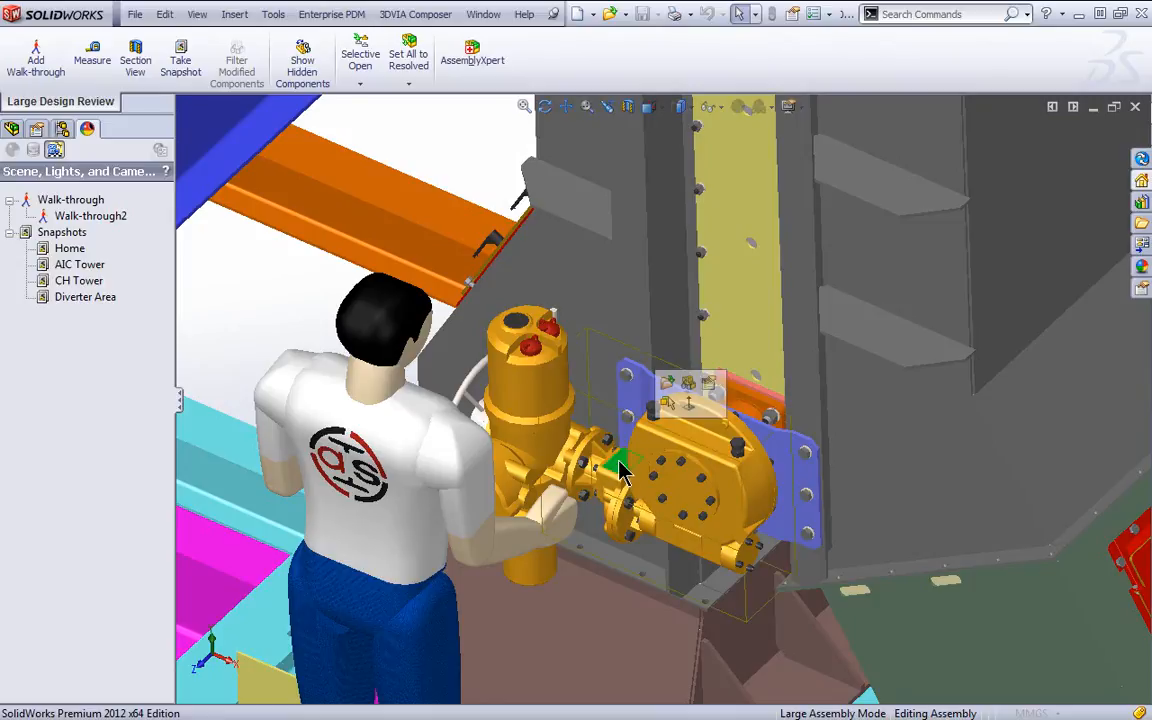
click(628, 107)
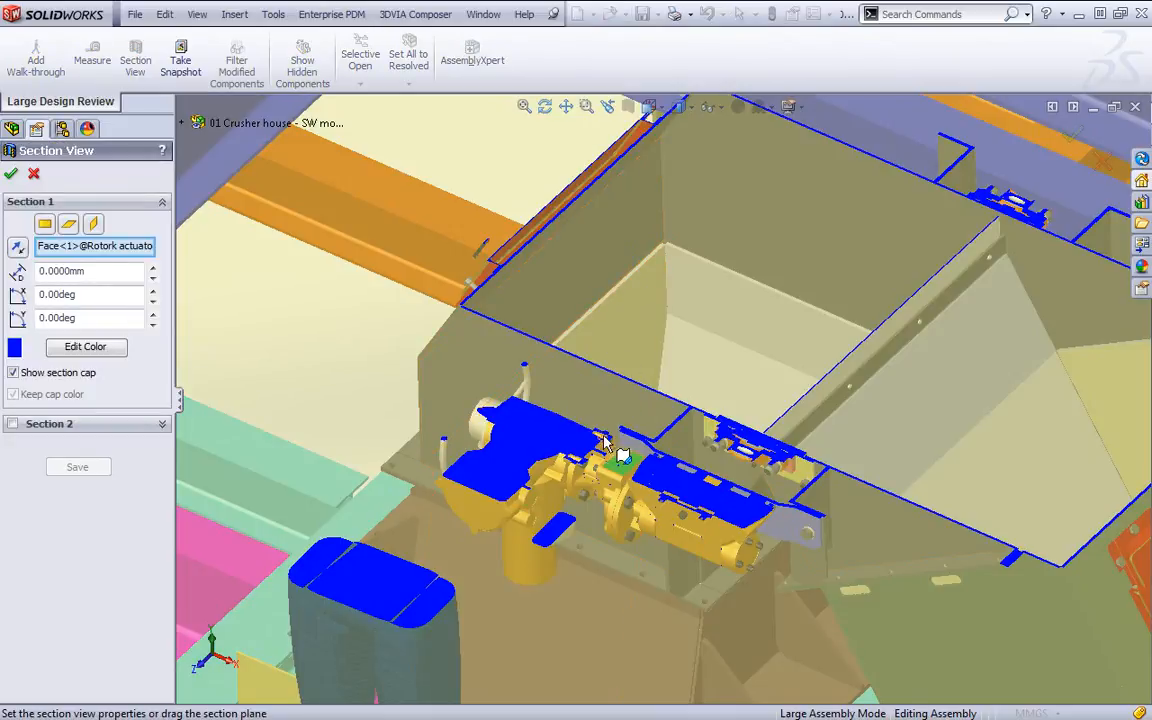
scroll(622, 452, down, 5)
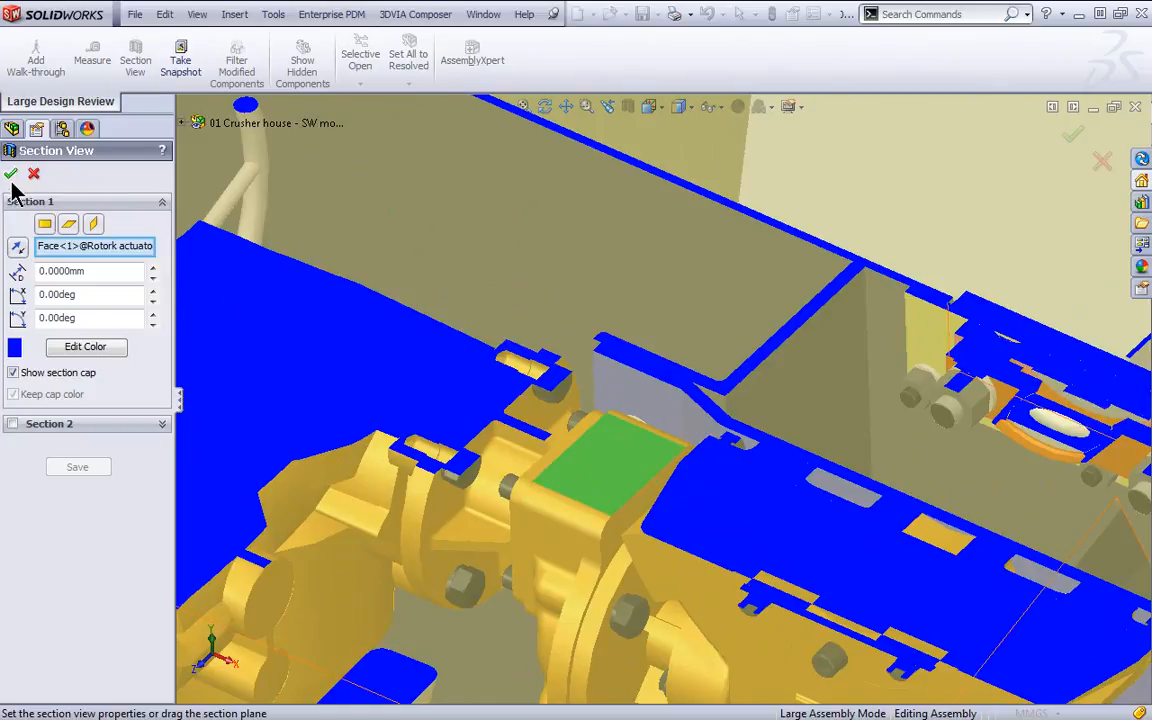
click(12, 175)
Step: Measure the distance between the gate valve mounting plate and the actuator body, then leave the measurement and the section view
click(92, 60)
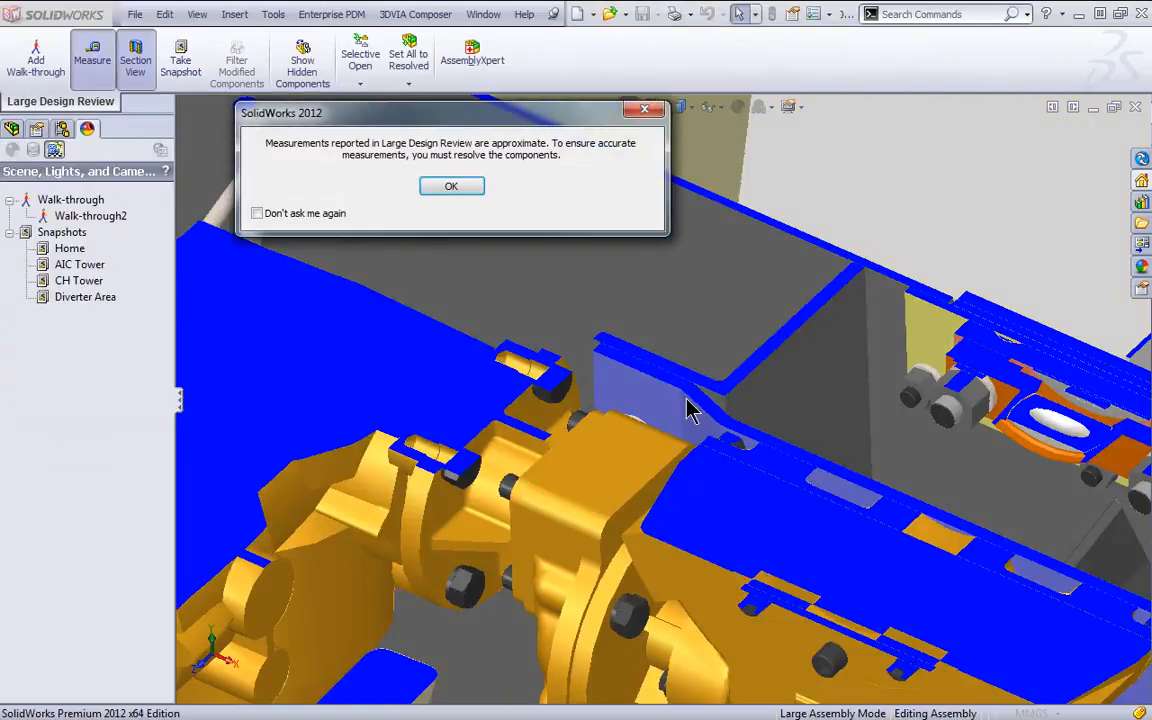
click(443, 192)
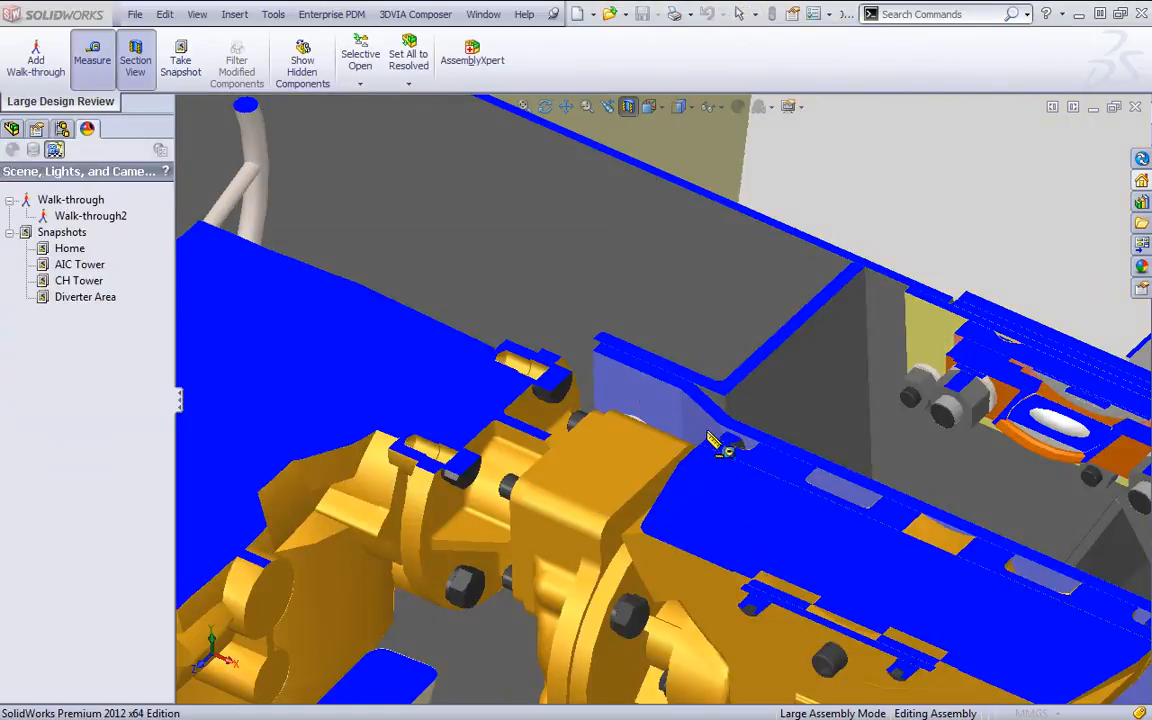
click(658, 403)
middle_drag(638, 408, 620, 540)
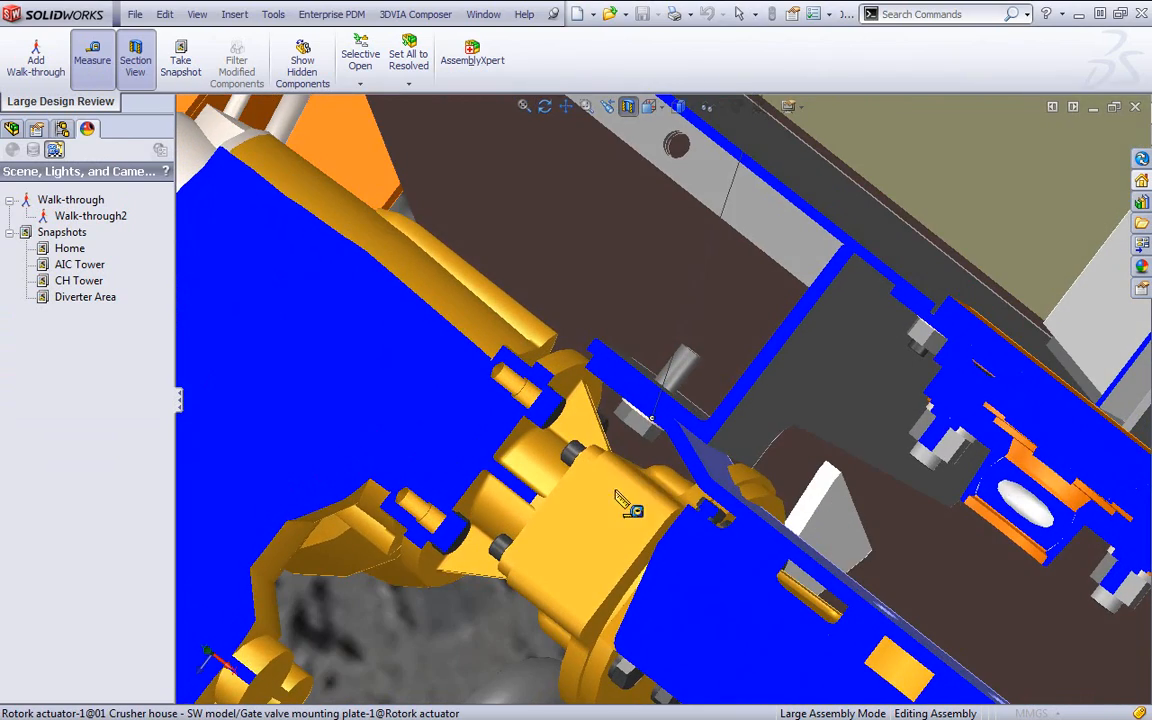
click(588, 433)
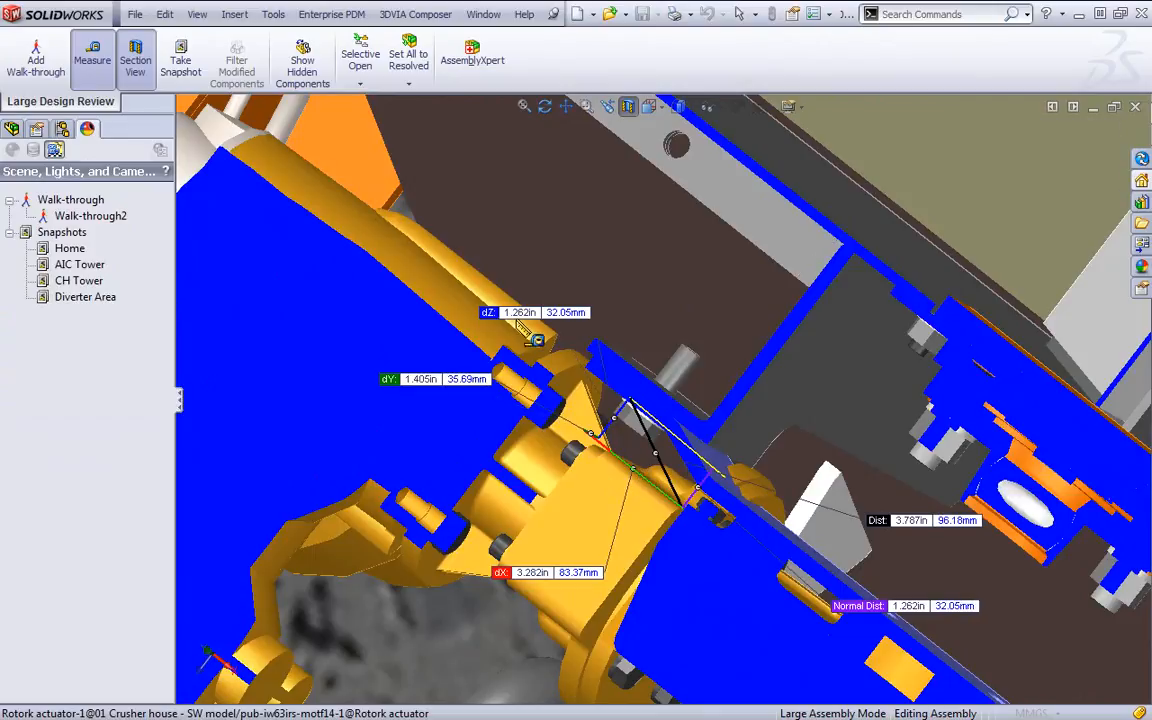
drag(510, 313, 512, 259)
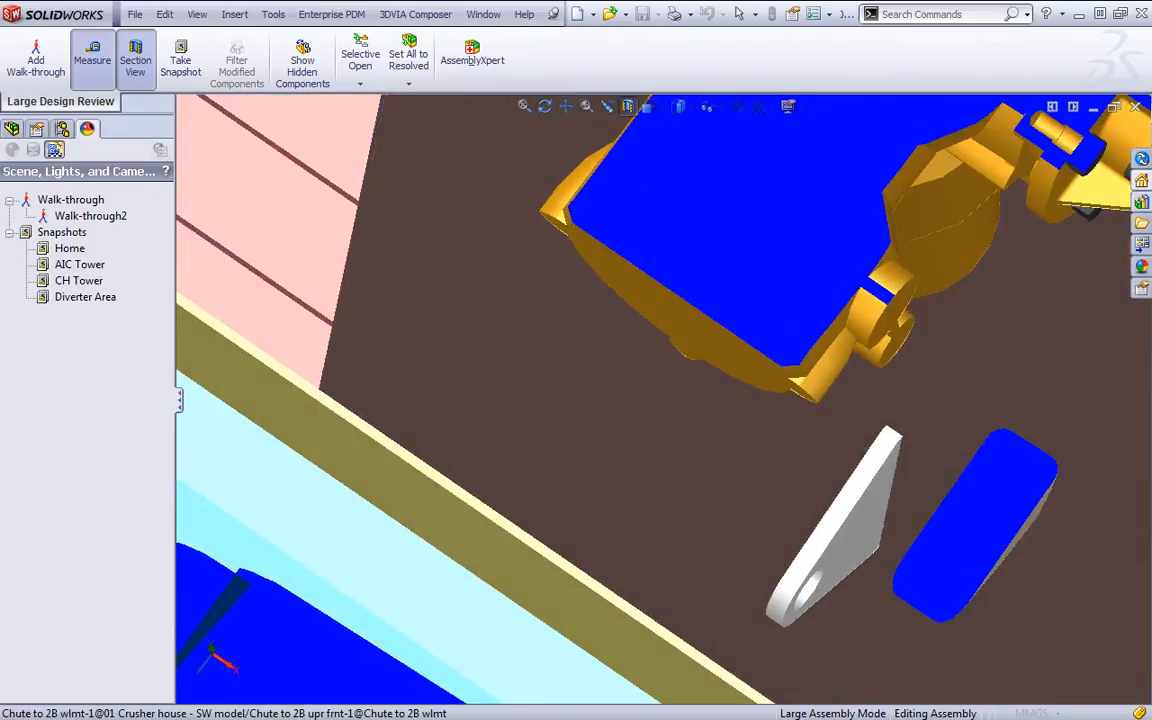
key(Escape)
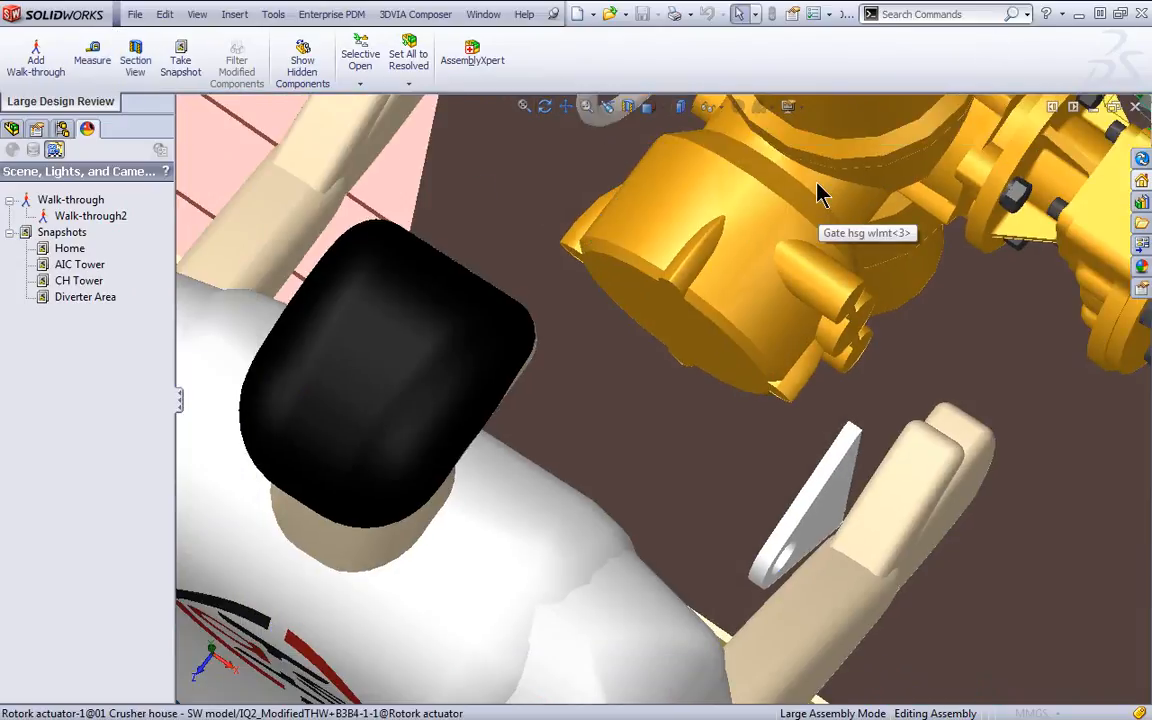
Step: Open the Rotork actuator-1 subassembly from the crusher house assembly in its own window
click(12, 129)
click(65, 378)
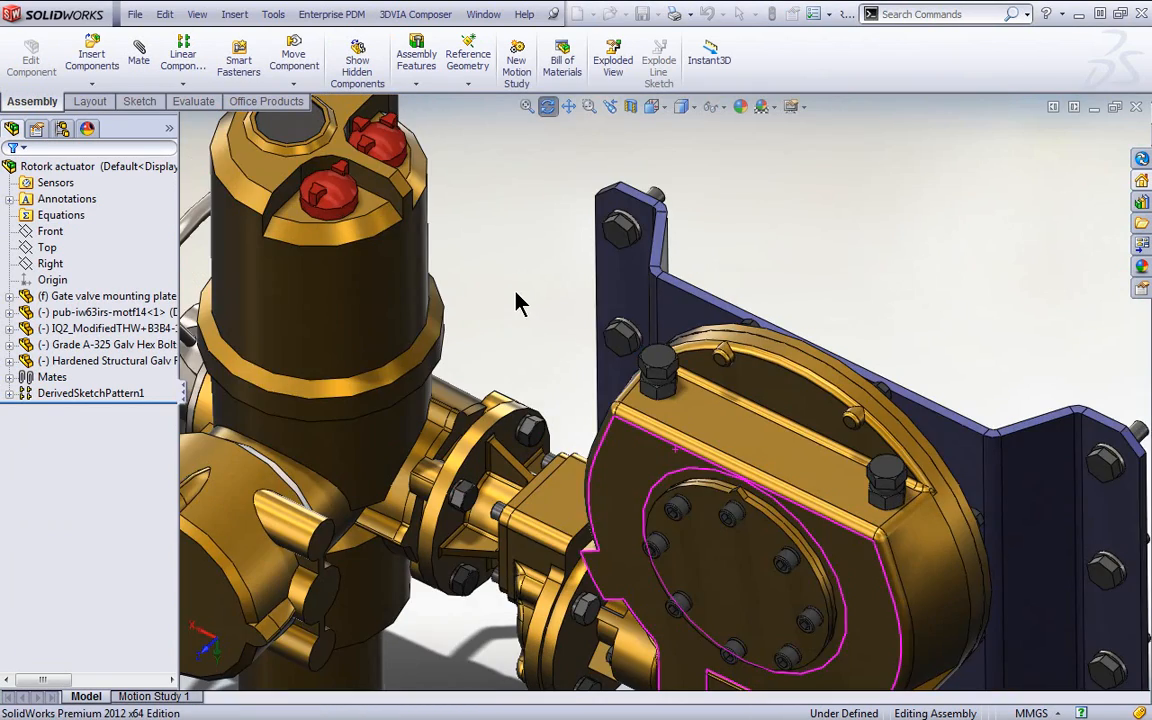
middle_drag(515, 293, 518, 265)
scroll(568, 286, up, 2)
Step: Set the gate valve mounting plate's 70 mm sketch dimension to 110 mm and rebuild the actuator assembly
click(699, 300)
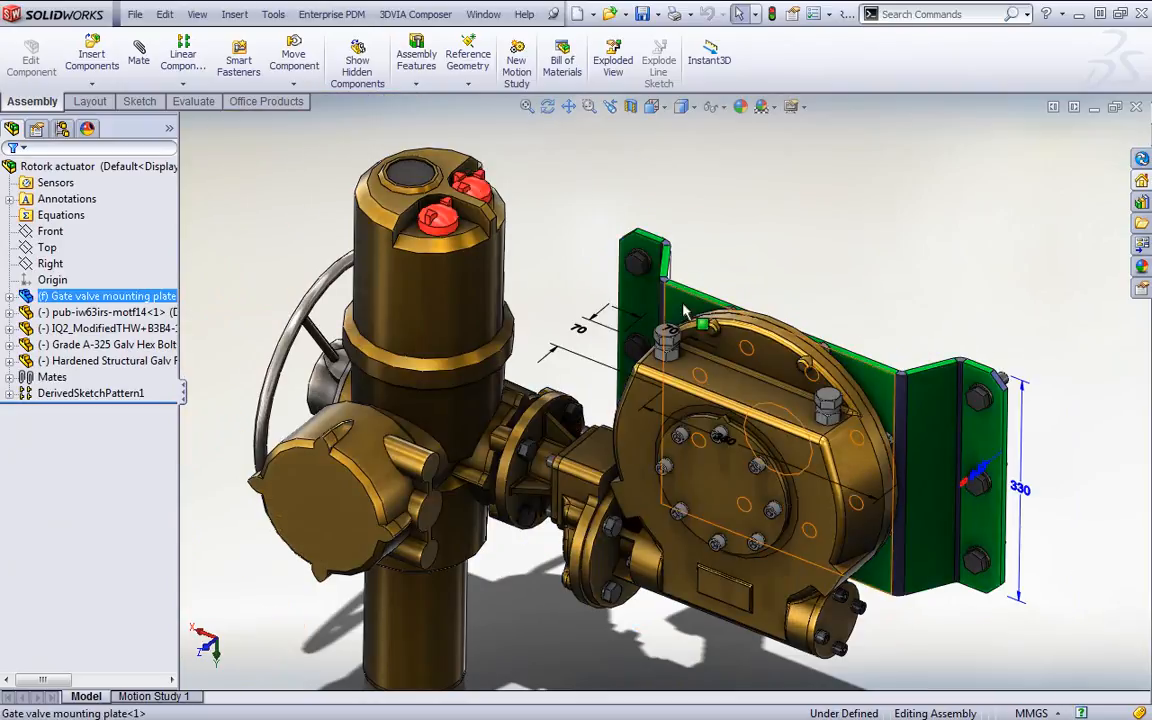
click(579, 328)
double_click(578, 328)
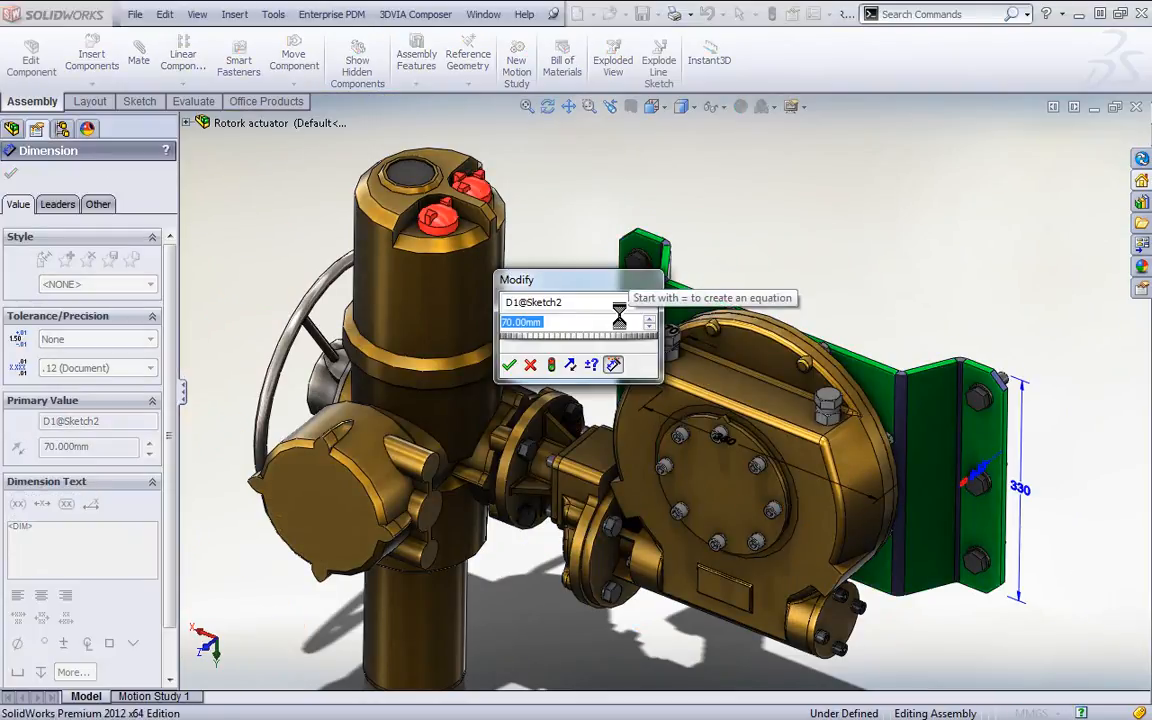
text(110)
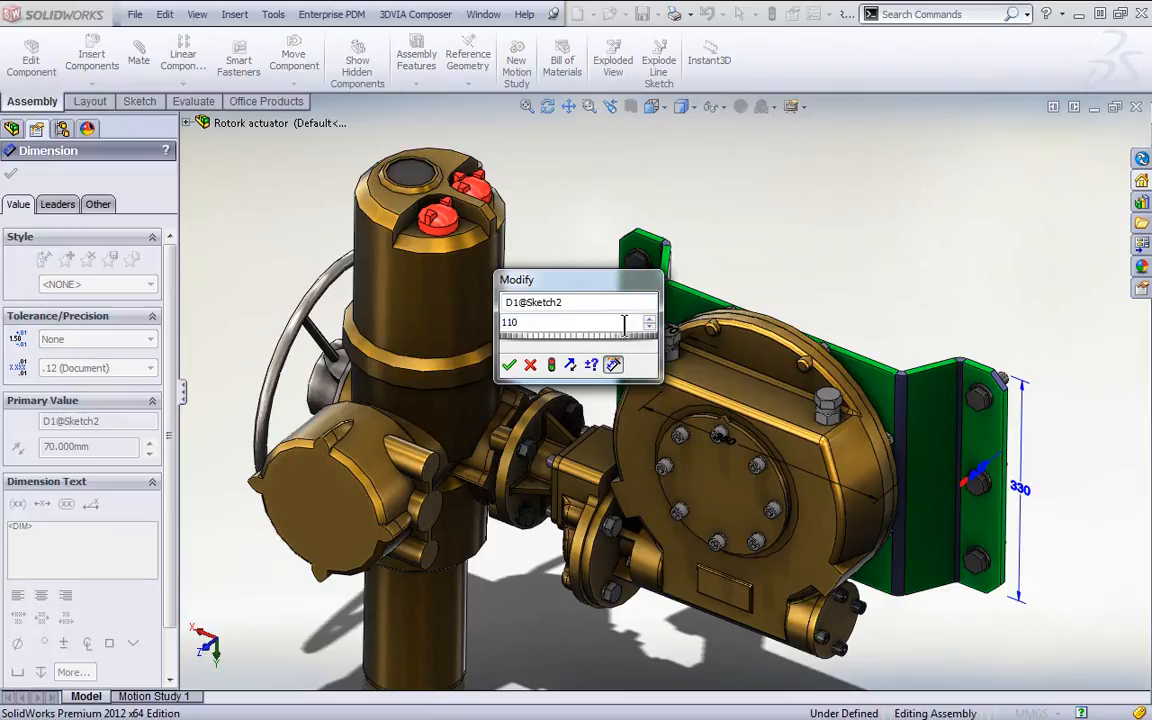
click(552, 366)
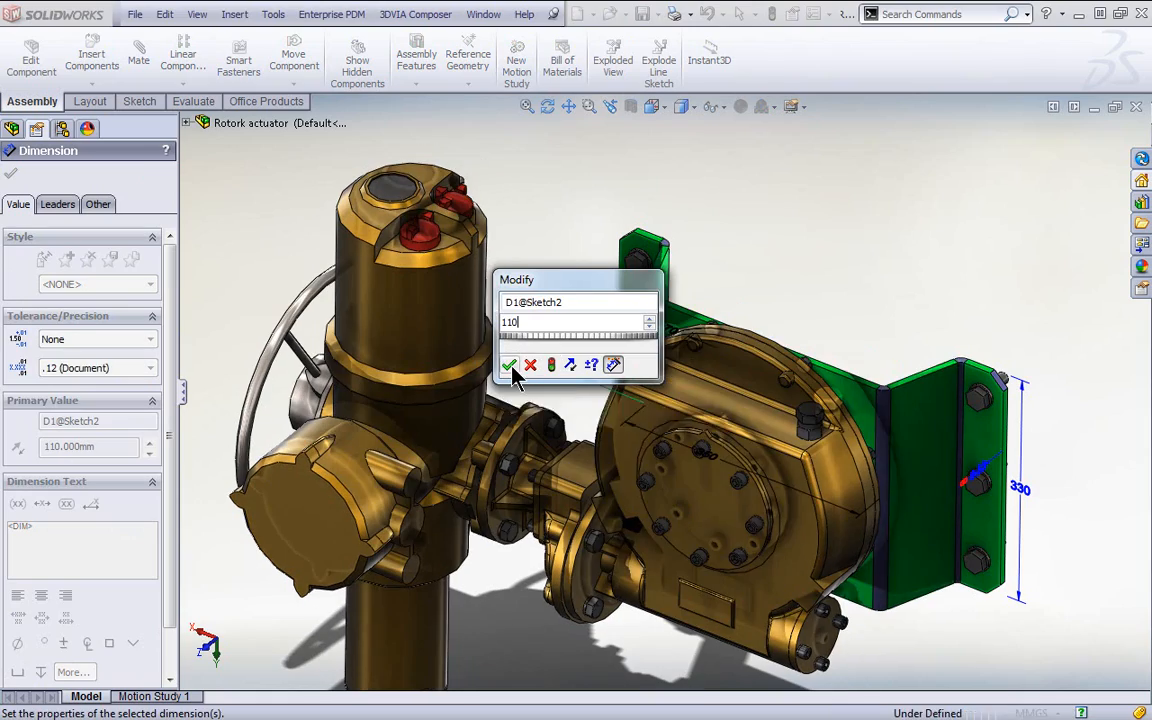
click(511, 366)
click(590, 235)
middle_drag(590, 235, 607, 255)
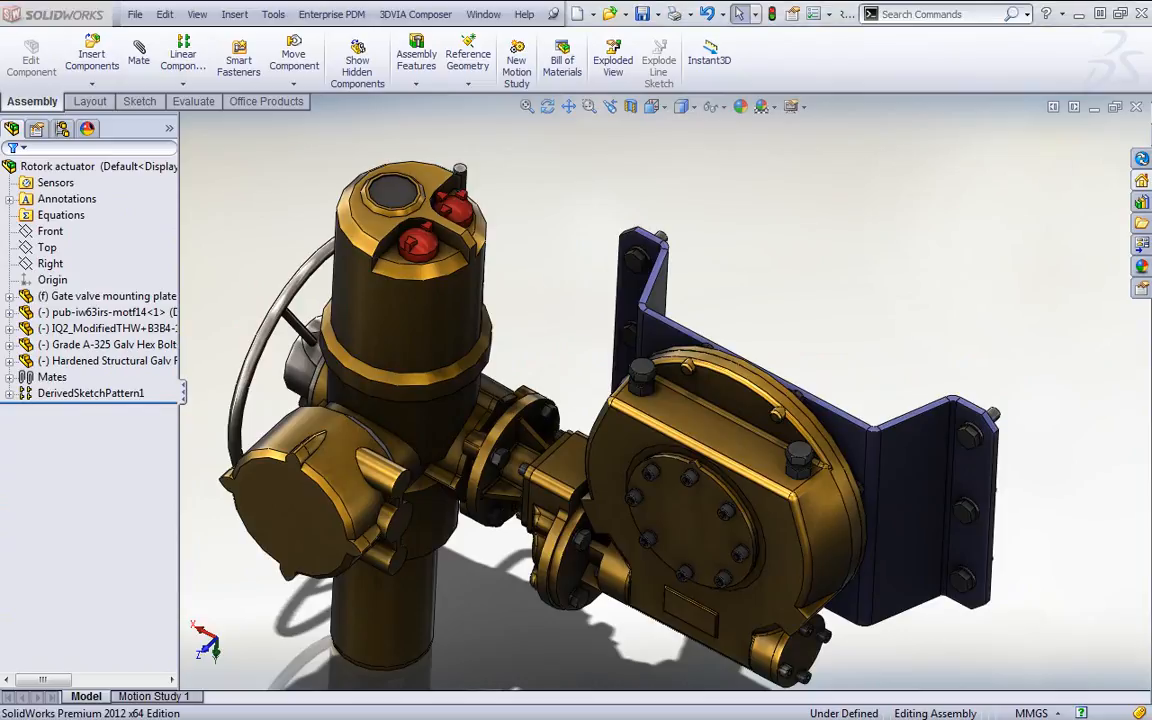
Step: Close the Rotork actuator assembly, saving all modified documents and updating the graphics data for Large Design Review
drag(750, 185, 652, 160)
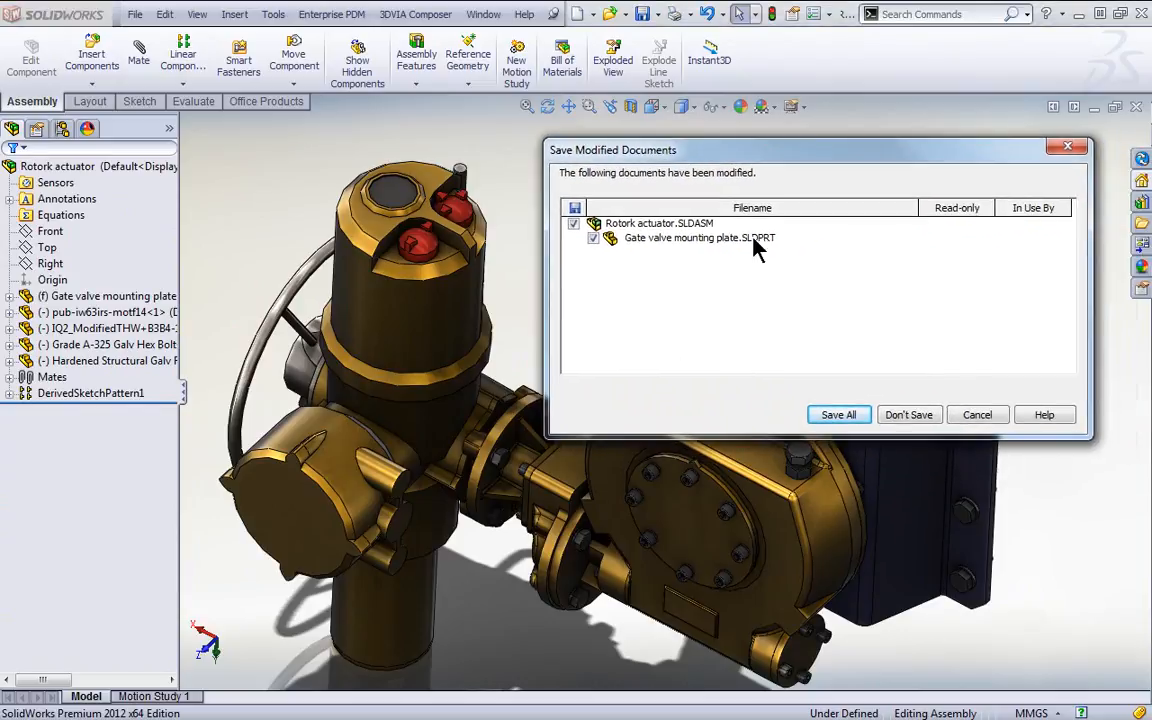
click(828, 415)
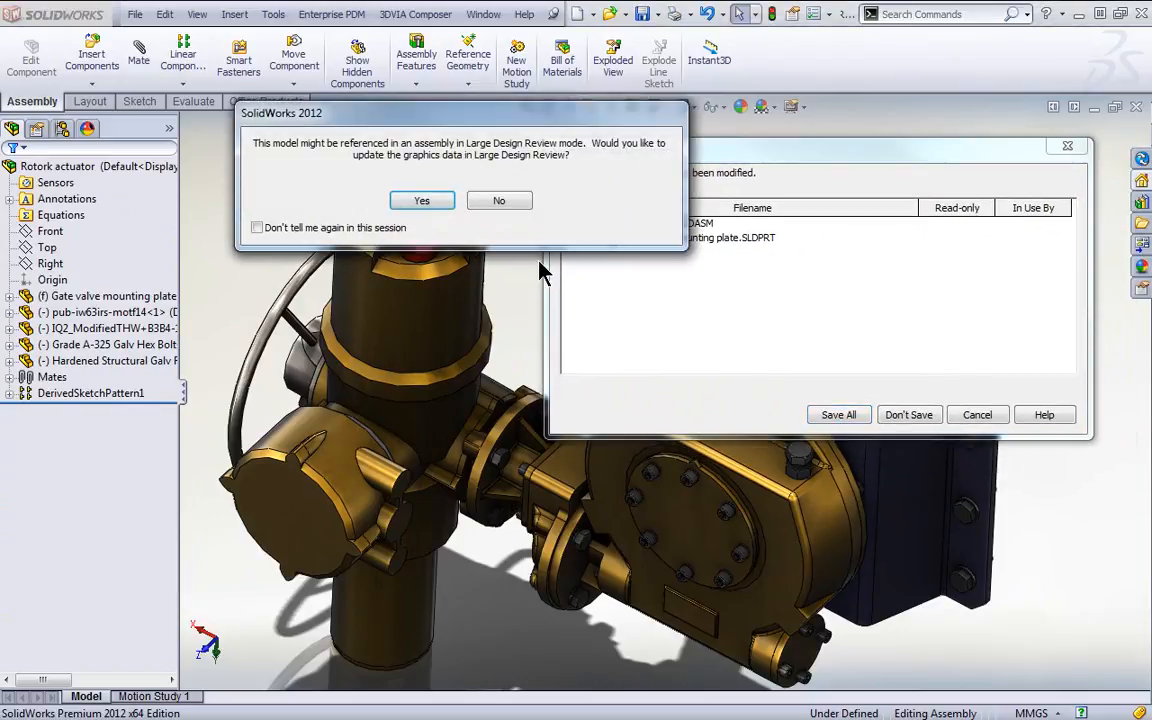
click(424, 201)
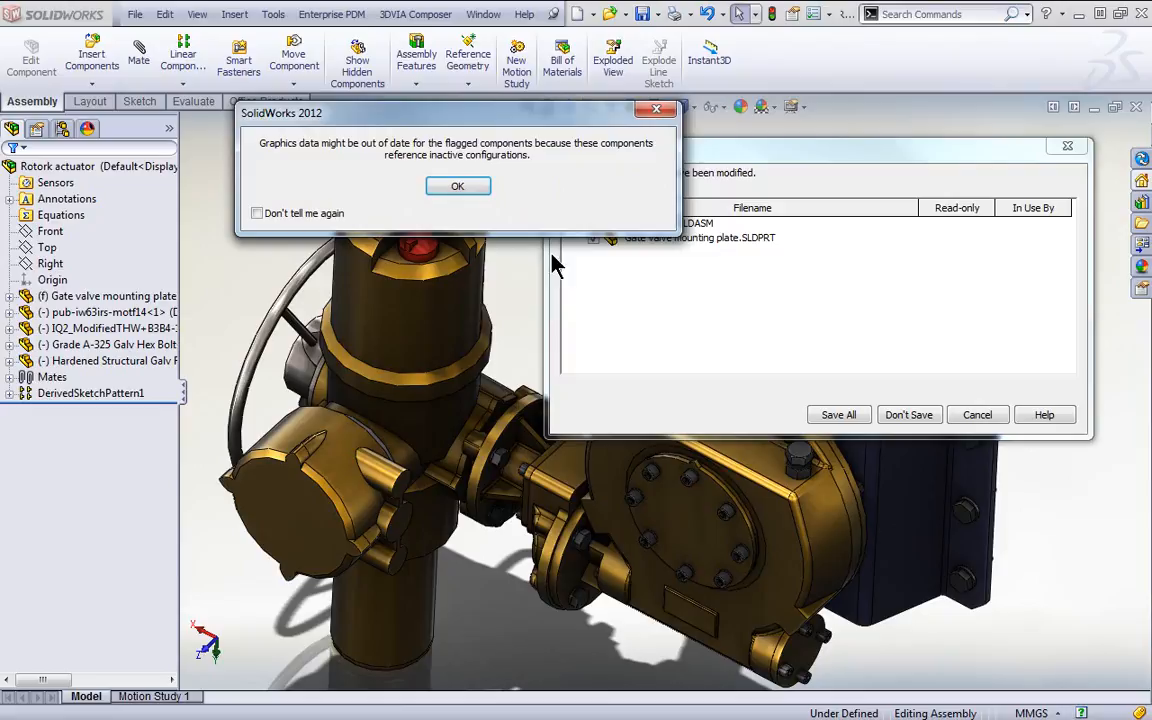
click(442, 187)
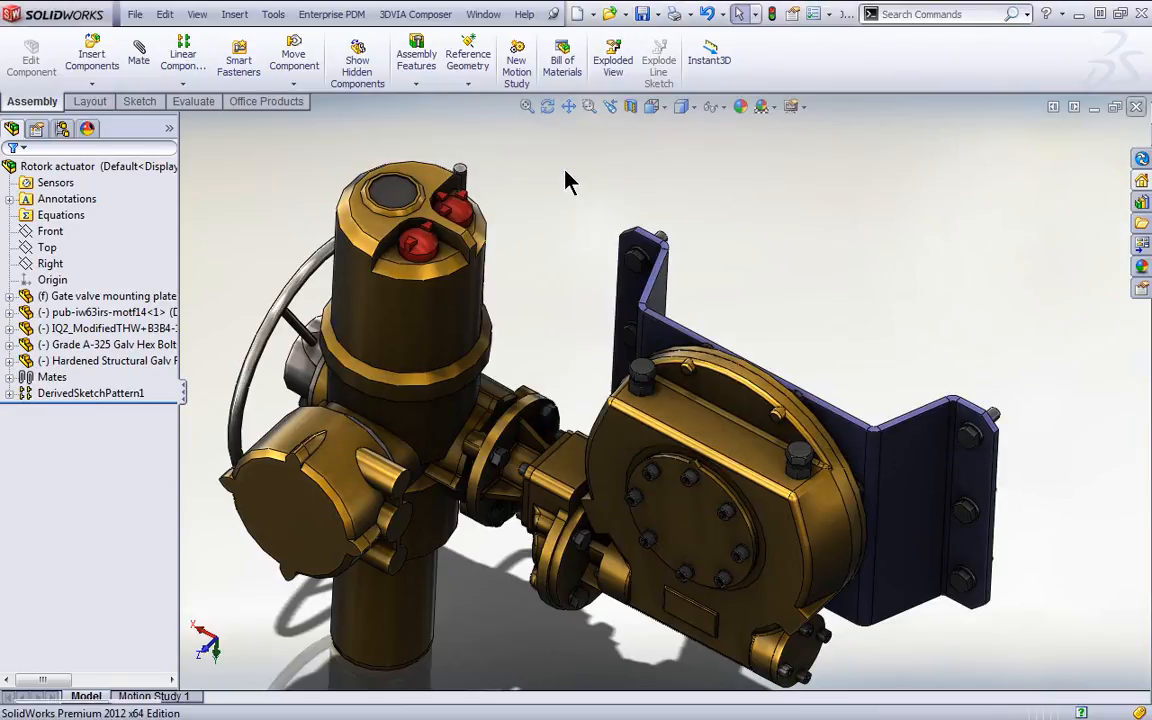
Step: Inspect the actuator and surrounding platforms, then close the crusher house assembly and switch to the What's New 2012 Configurations slide
scroll(560, 218, down, 4)
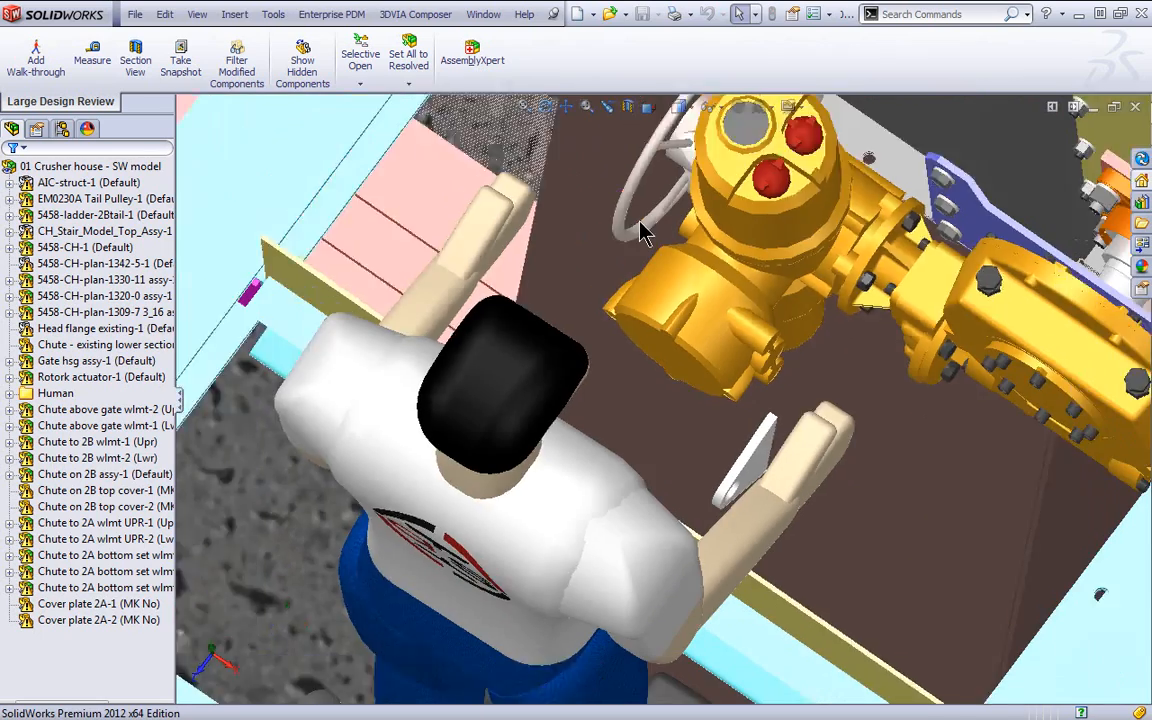
middle_drag(815, 286, 818, 186)
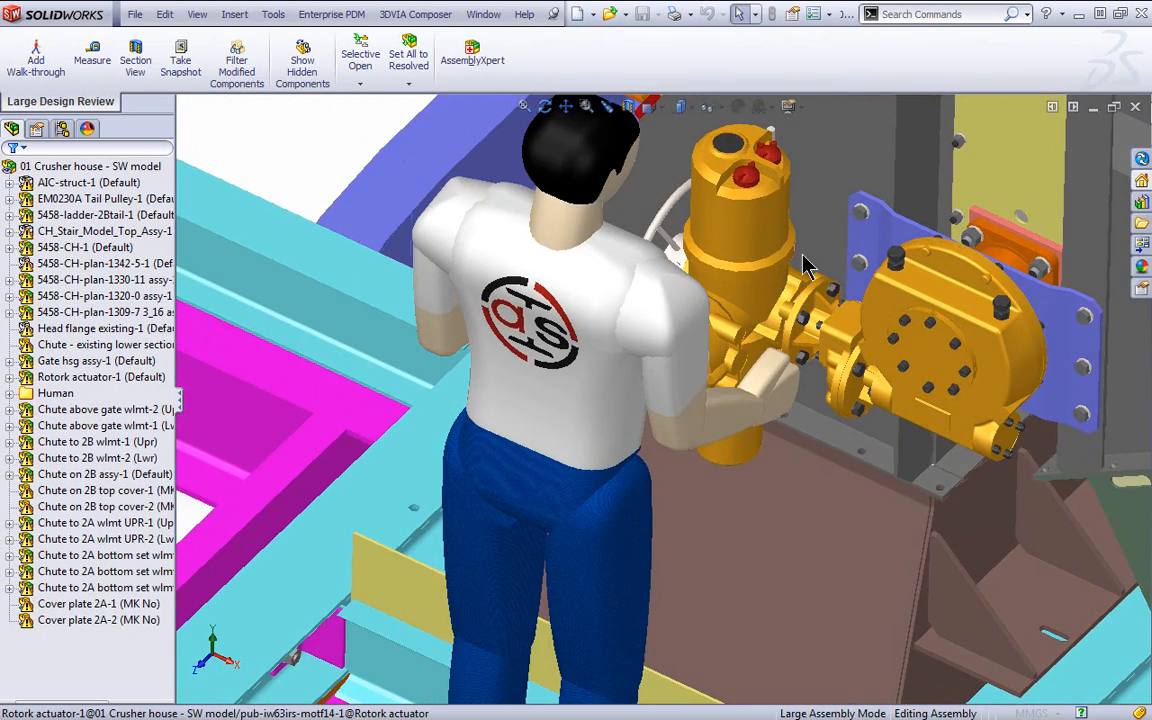
scroll(732, 243, down, 2)
scroll(705, 263, down, 5)
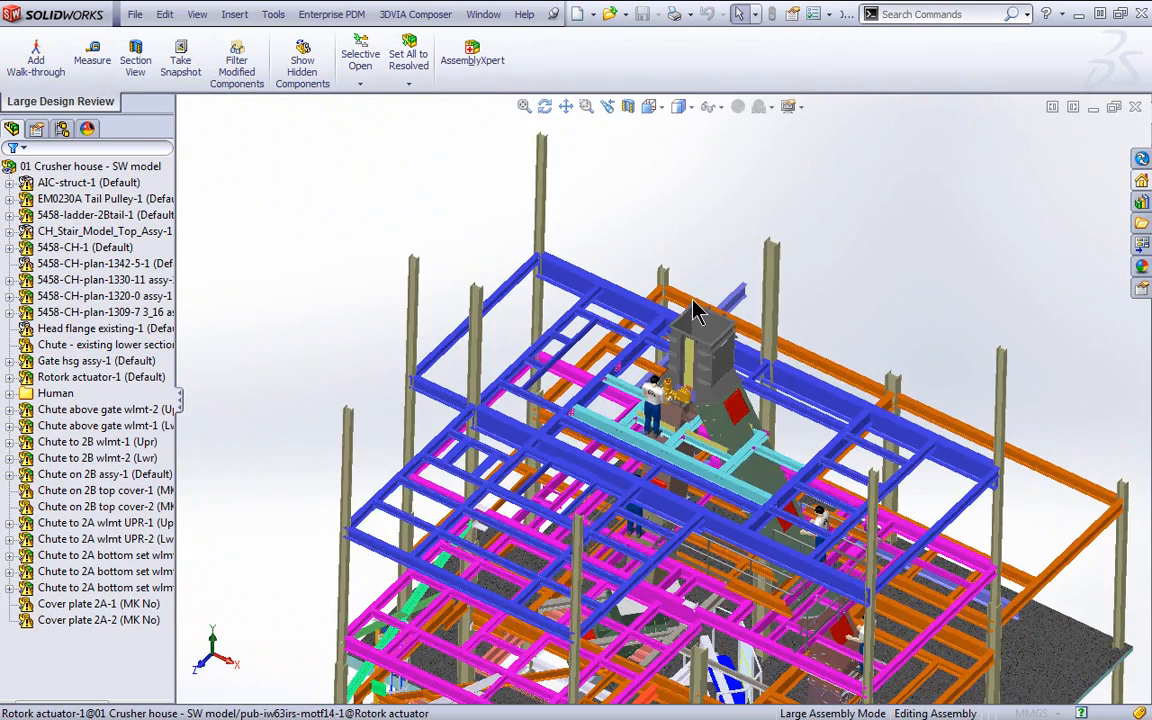
middle_drag(681, 231, 683, 195)
ctrl+middle_drag(866, 168, 811, 287)
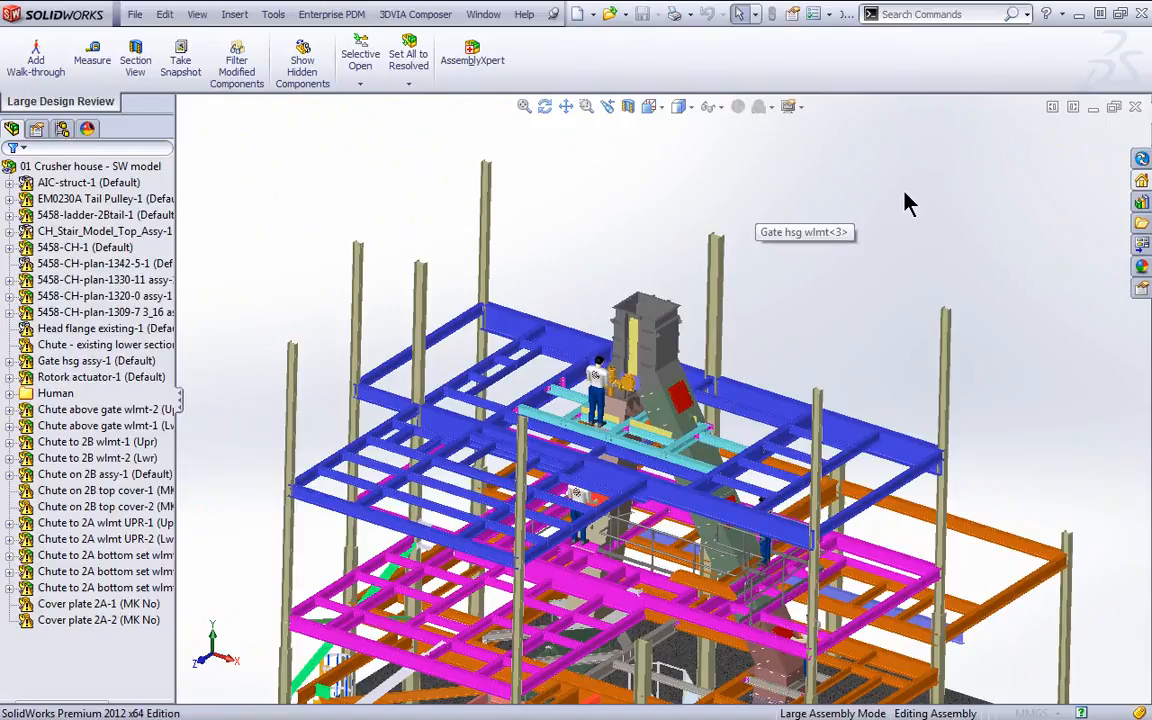
click(1134, 107)
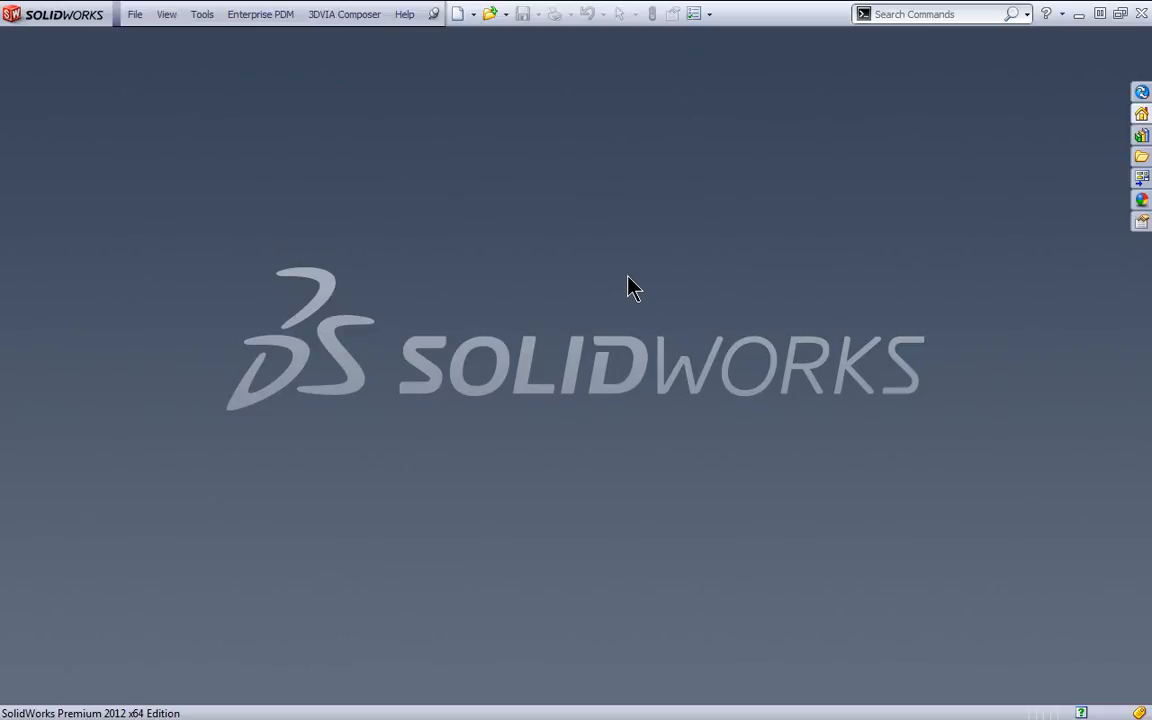
key(alt+Tab)
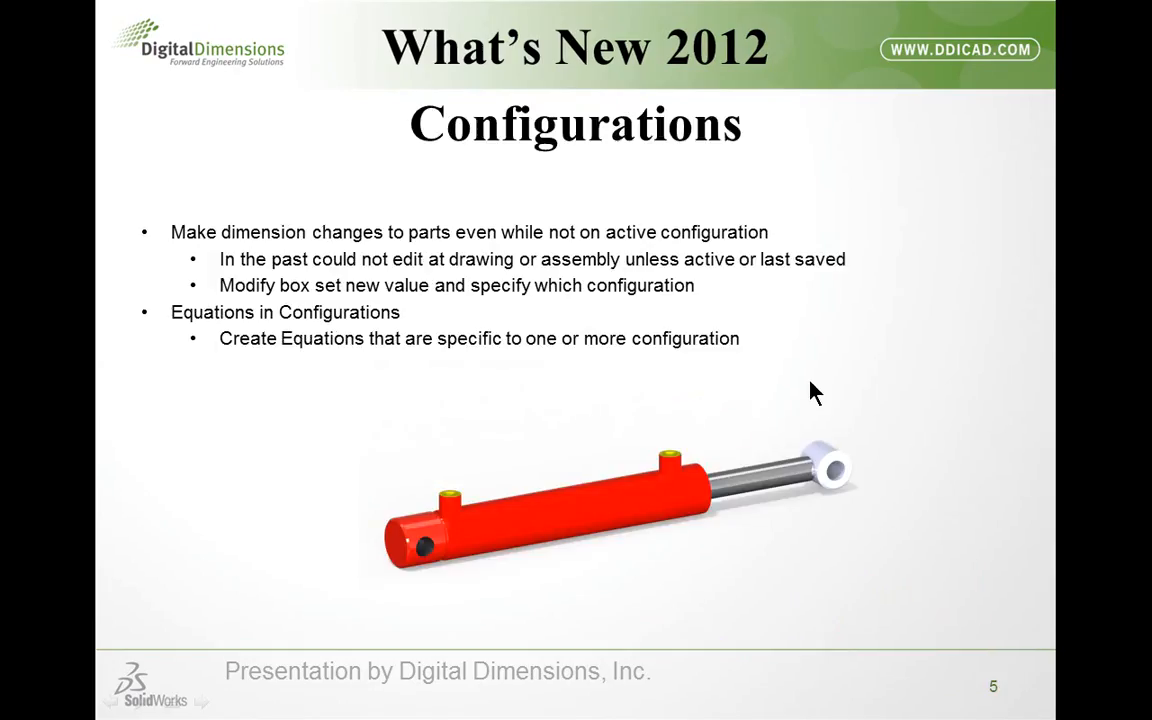
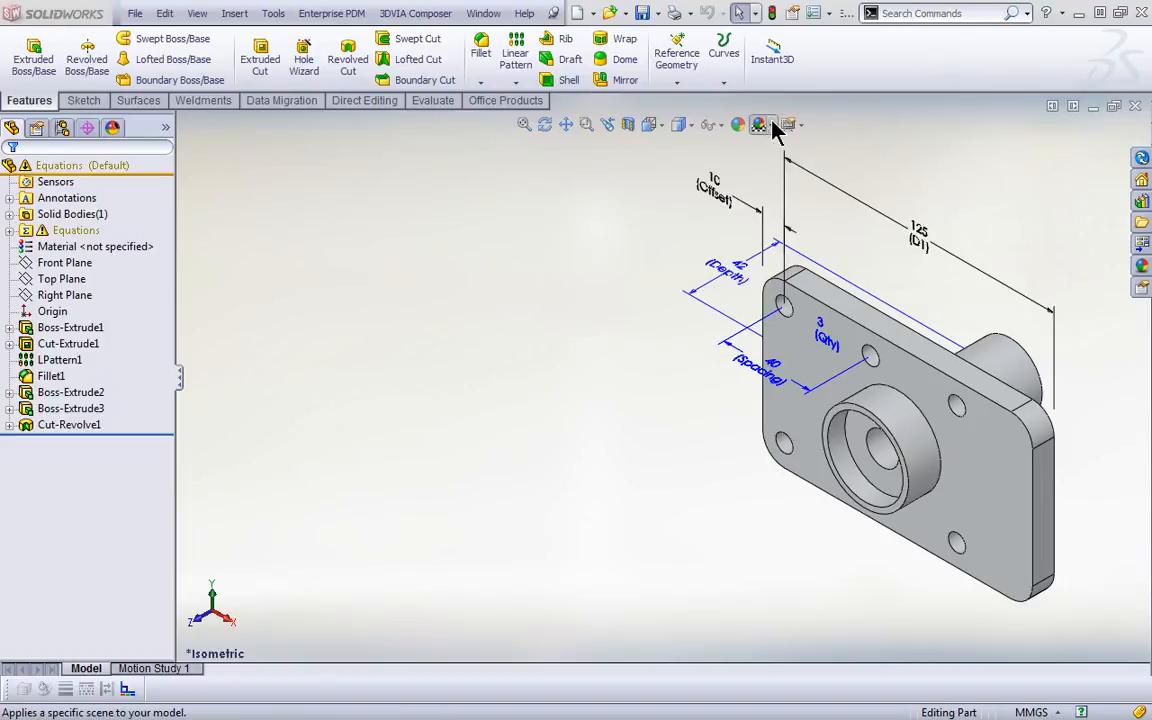
Step: Turn on RealView graphics, ambient occlusion and shadows in shaded mode for the flanged plate part
click(790, 125)
click(815, 147)
click(790, 125)
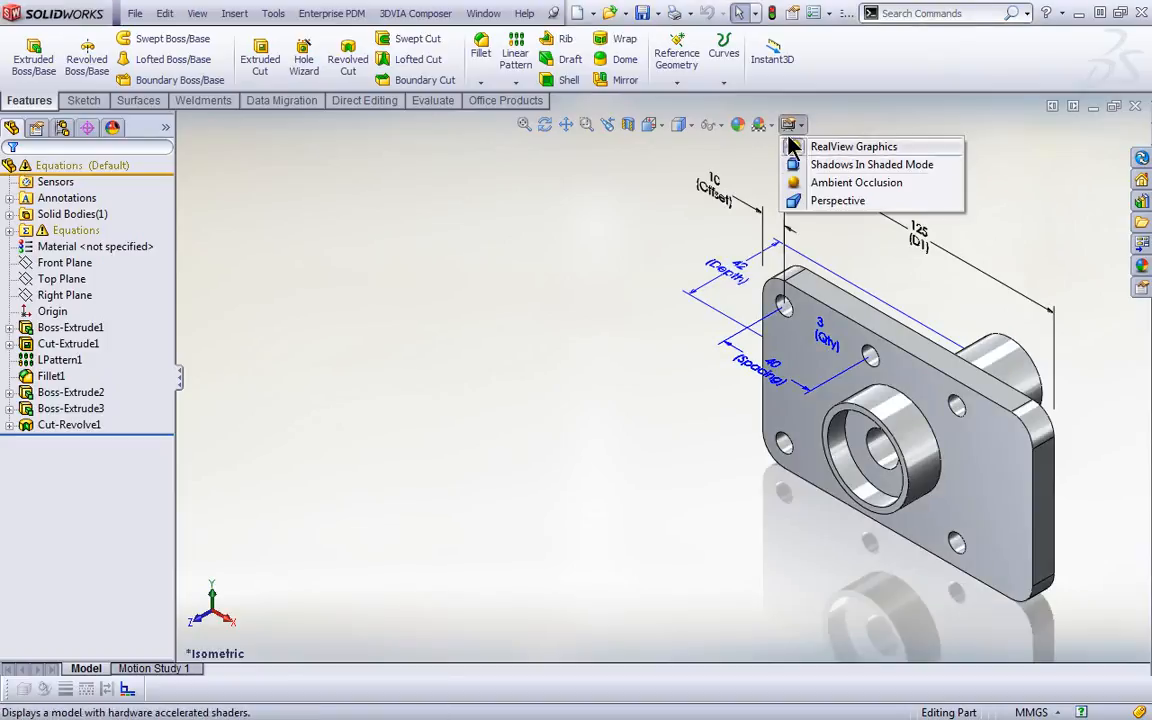
click(812, 180)
click(792, 126)
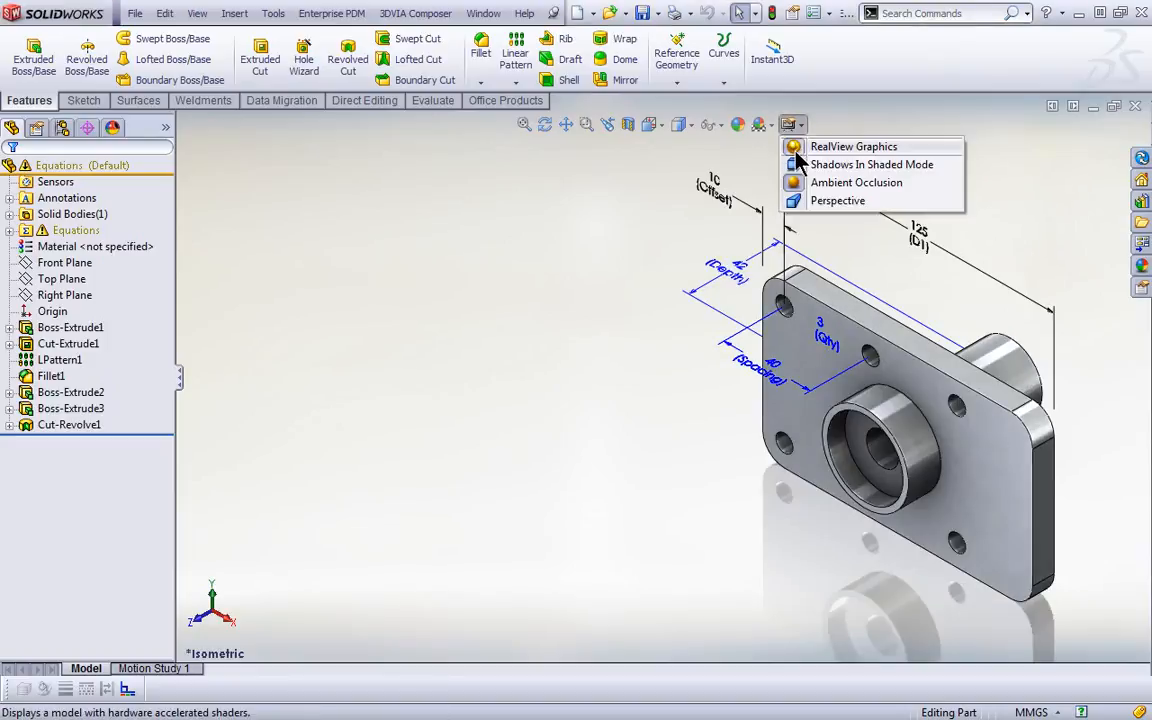
click(815, 164)
middle_drag(963, 313, 731, 321)
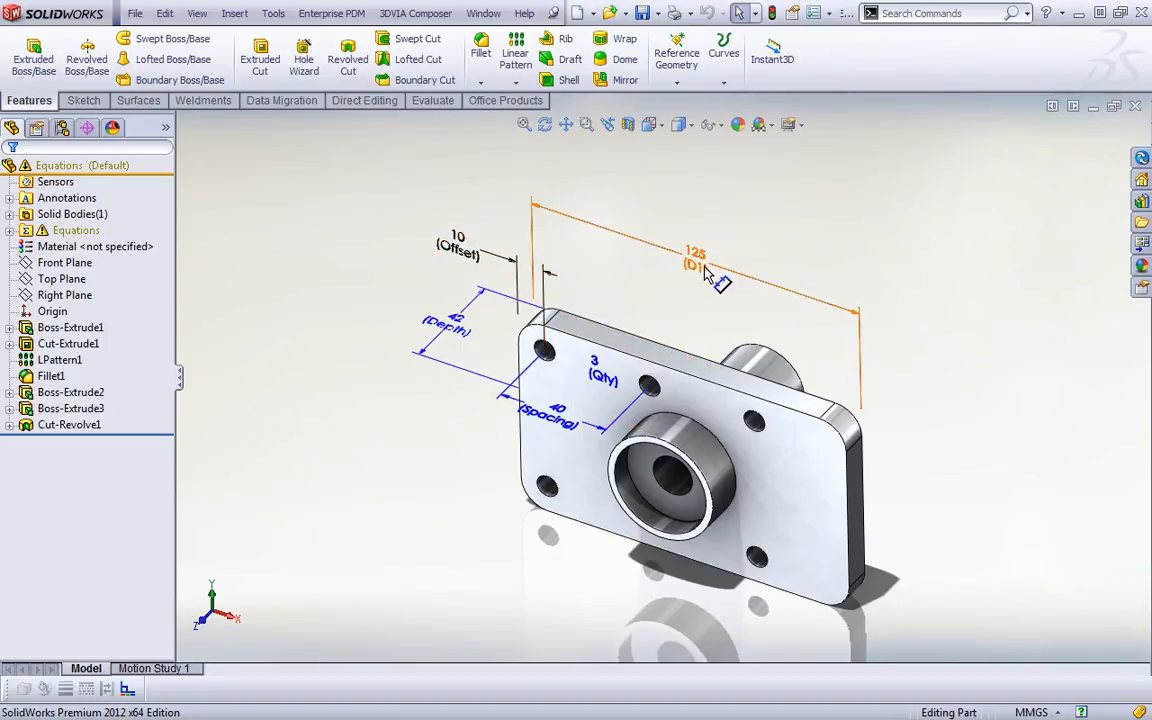
click(622, 322)
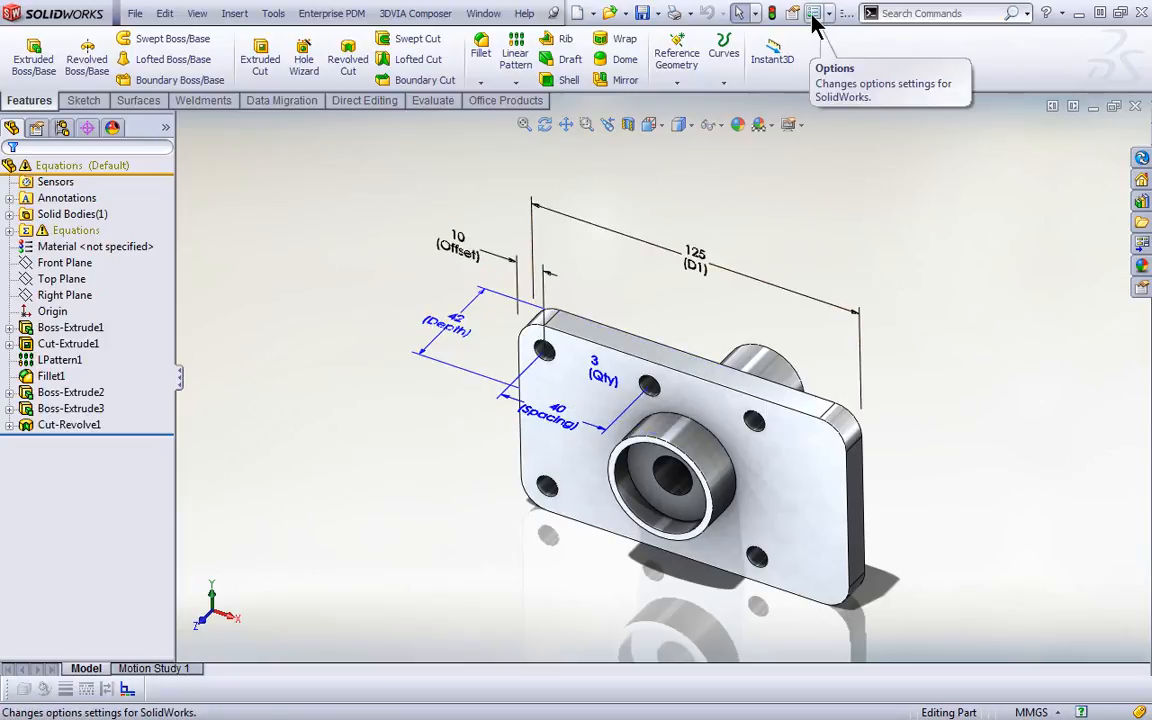
Step: Turn the display of dimension names off and back on for the part's dimensions
click(198, 16)
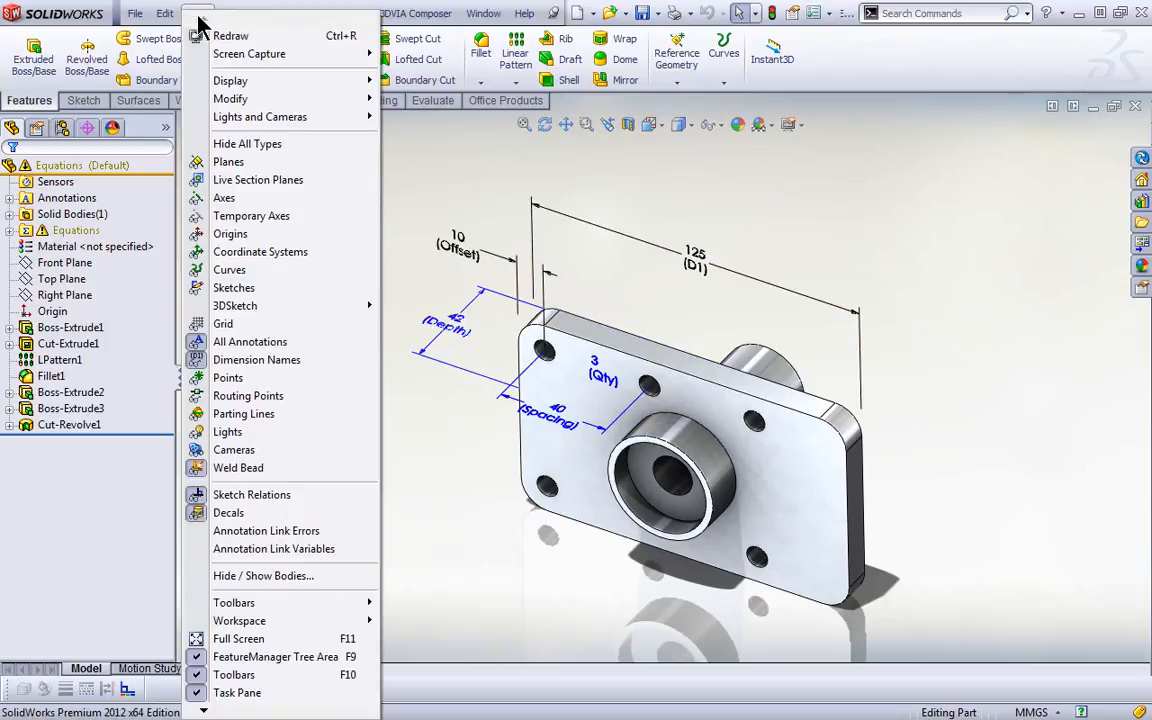
click(289, 362)
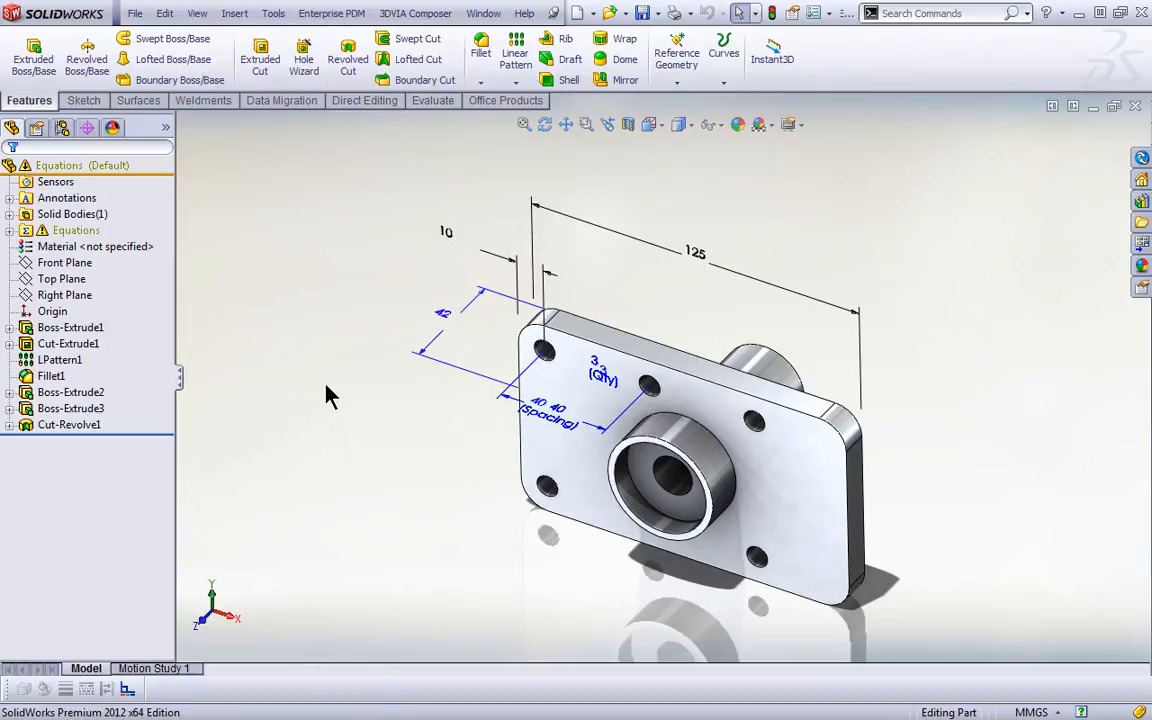
click(197, 13)
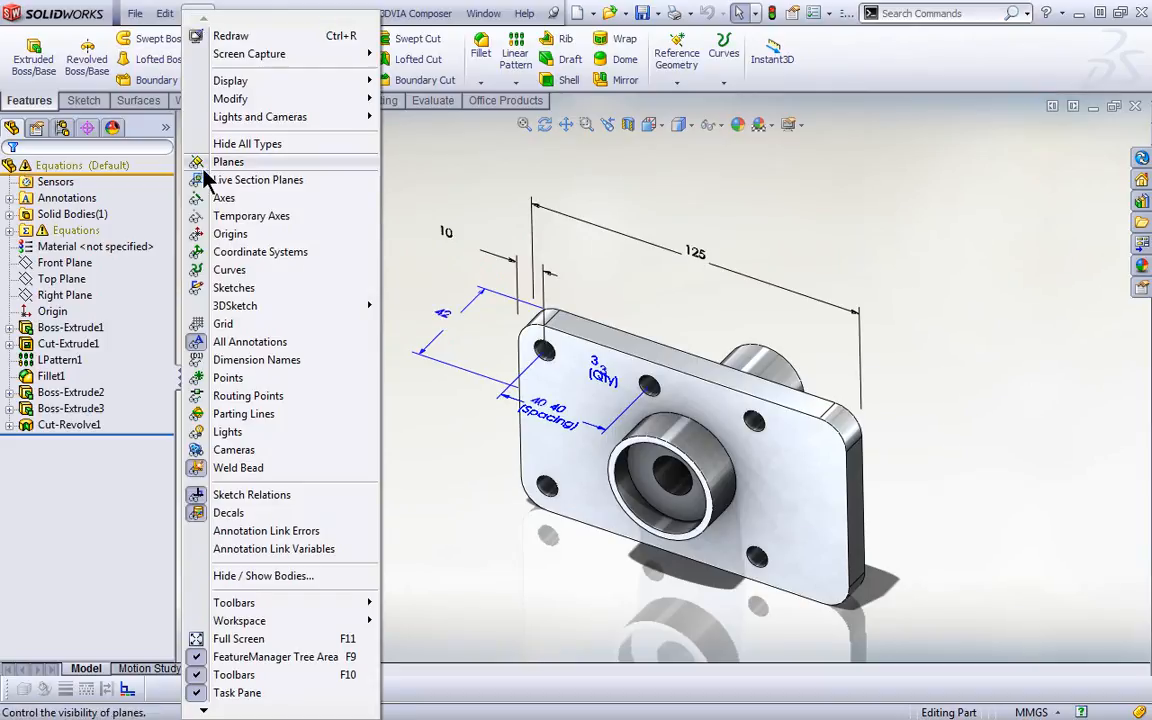
click(235, 360)
mouse_move(352, 370)
middle_down()
mouse_move(355, 389)
mouse_move(357, 380)
middle_up()
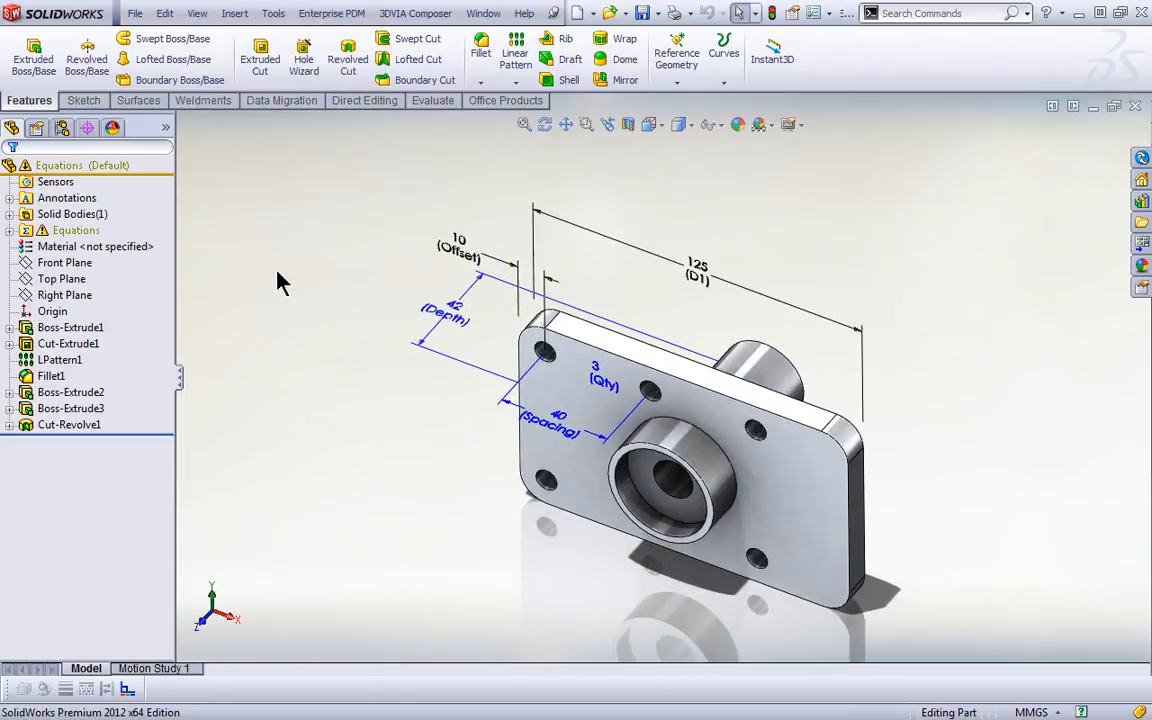
Step: Hide all of the part's annotations and display them again
click(88, 200)
right_click(89, 205)
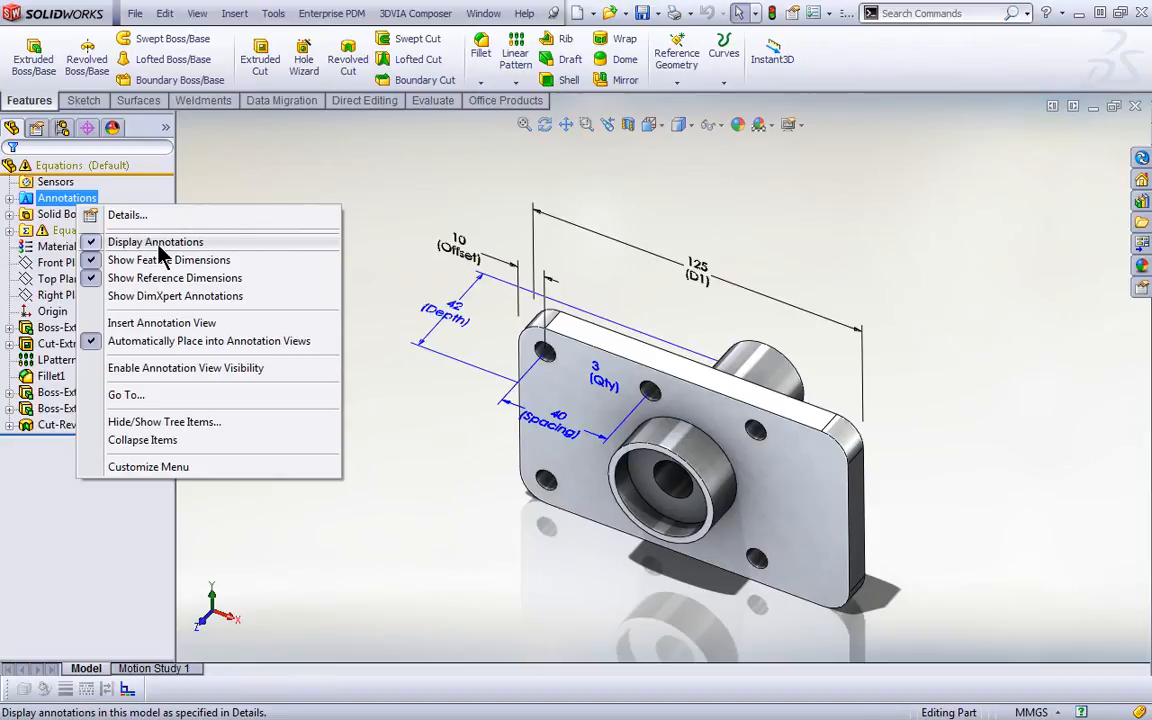
click(158, 243)
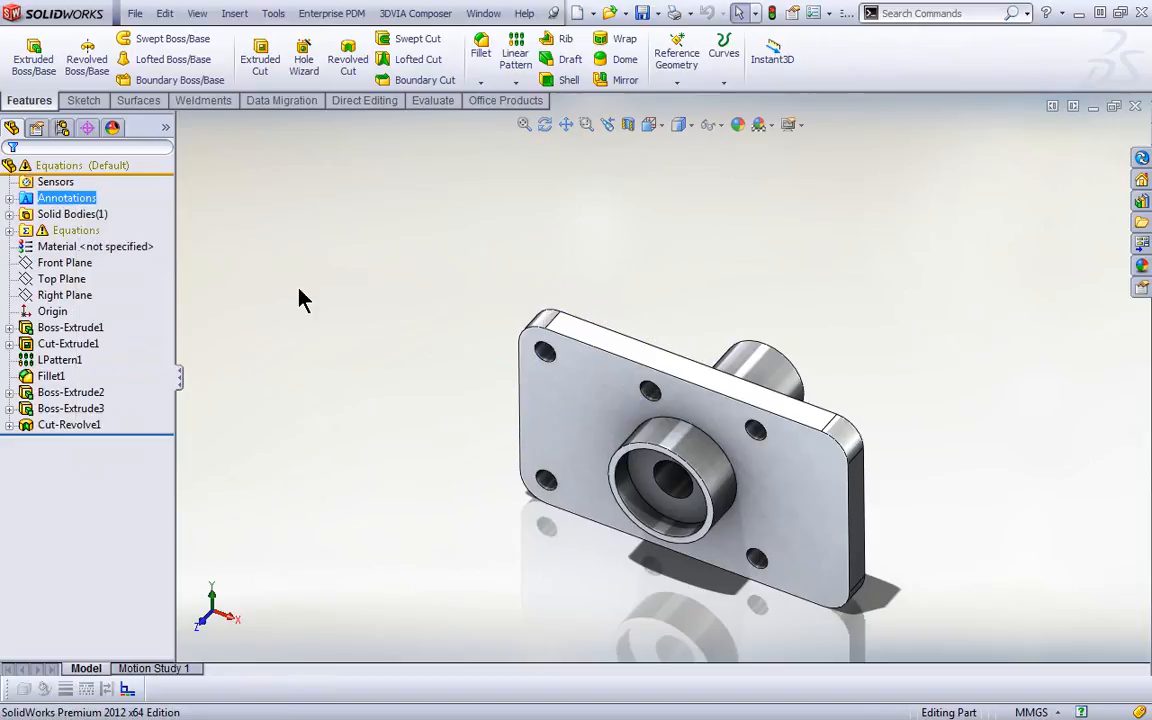
right_click(62, 200)
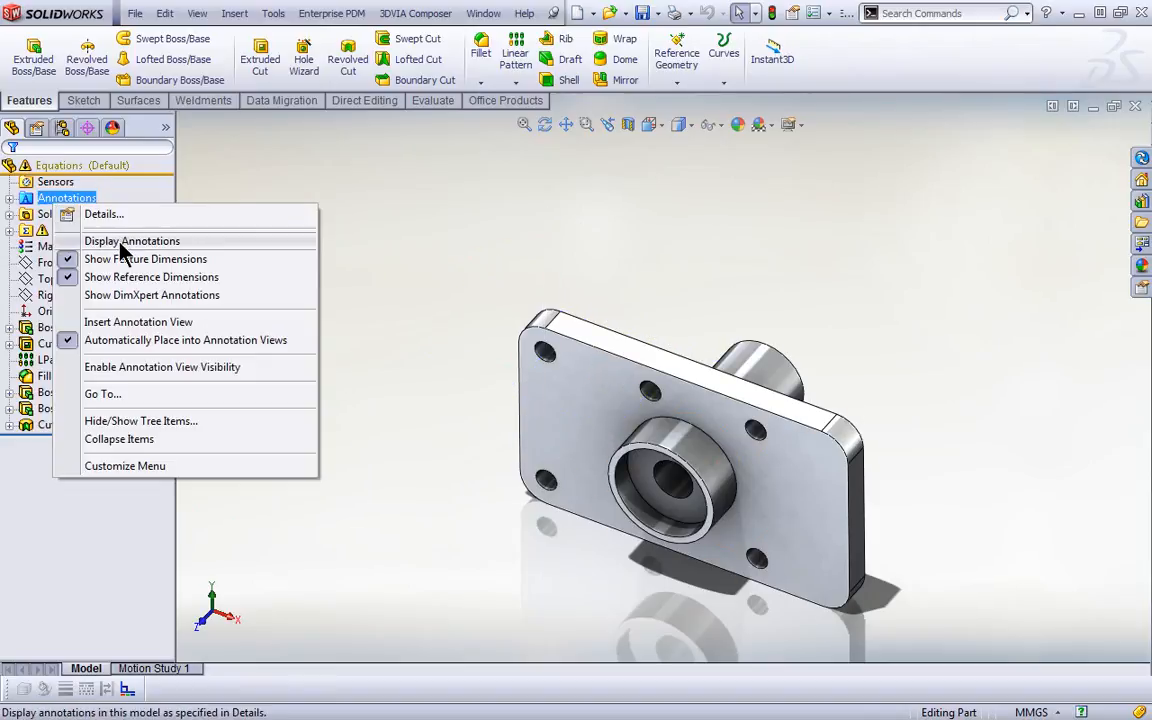
click(120, 244)
ctrl+middle_drag(433, 447, 590, 481)
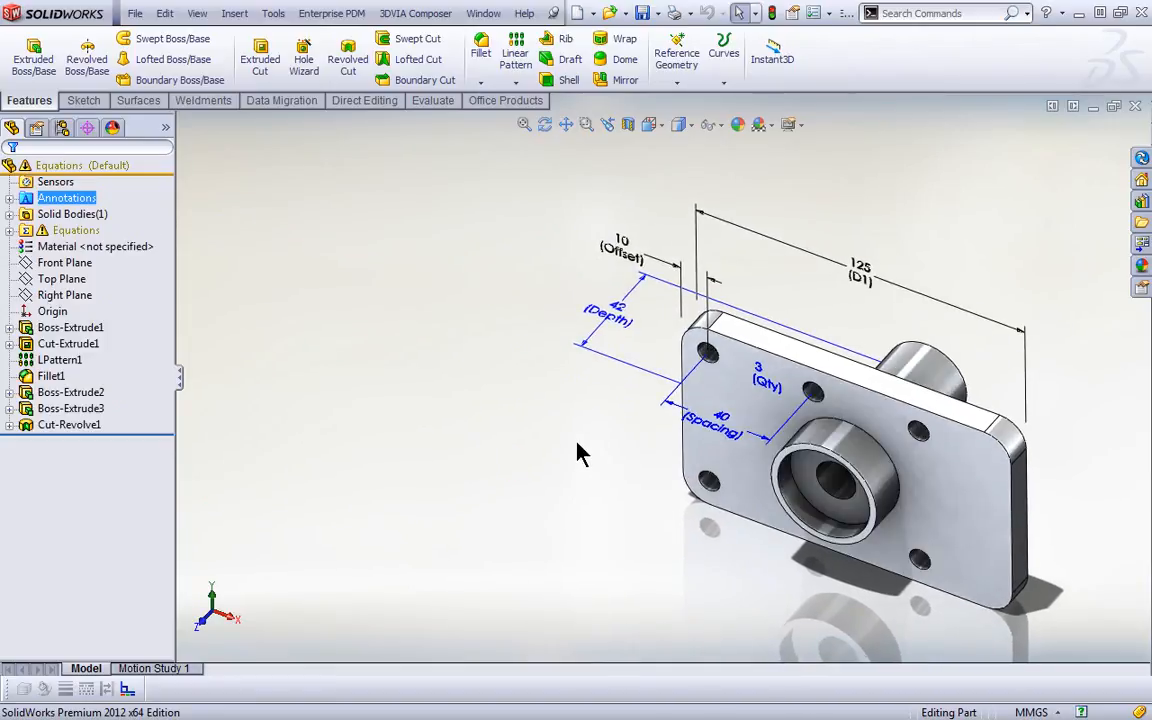
Step: In the part's equation manager, add a global variable "overall lenght" equal to 75 with the comment "this is new"
right_click(75, 236)
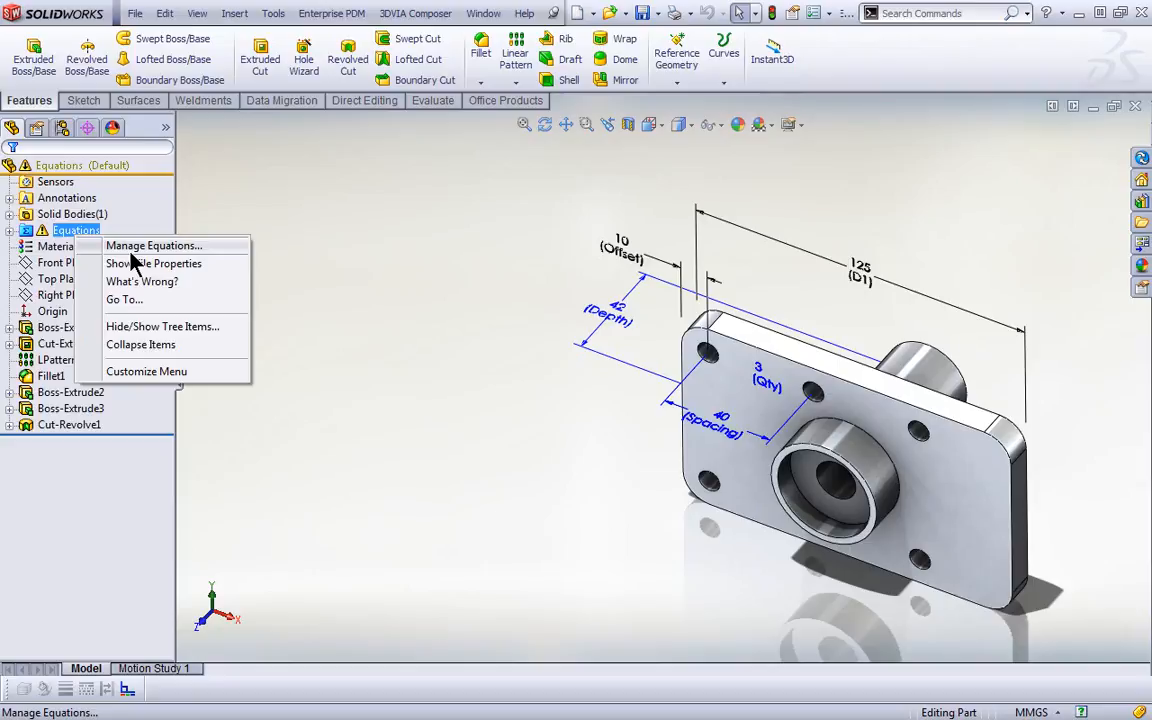
click(138, 246)
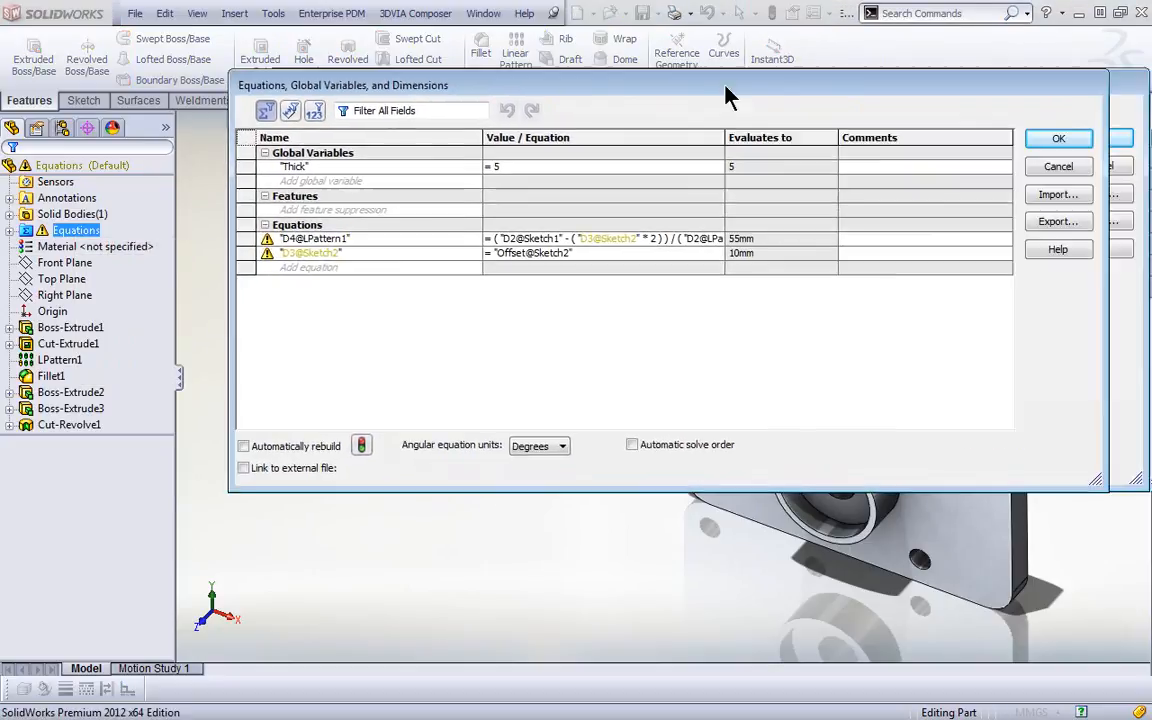
drag(728, 90, 566, 116)
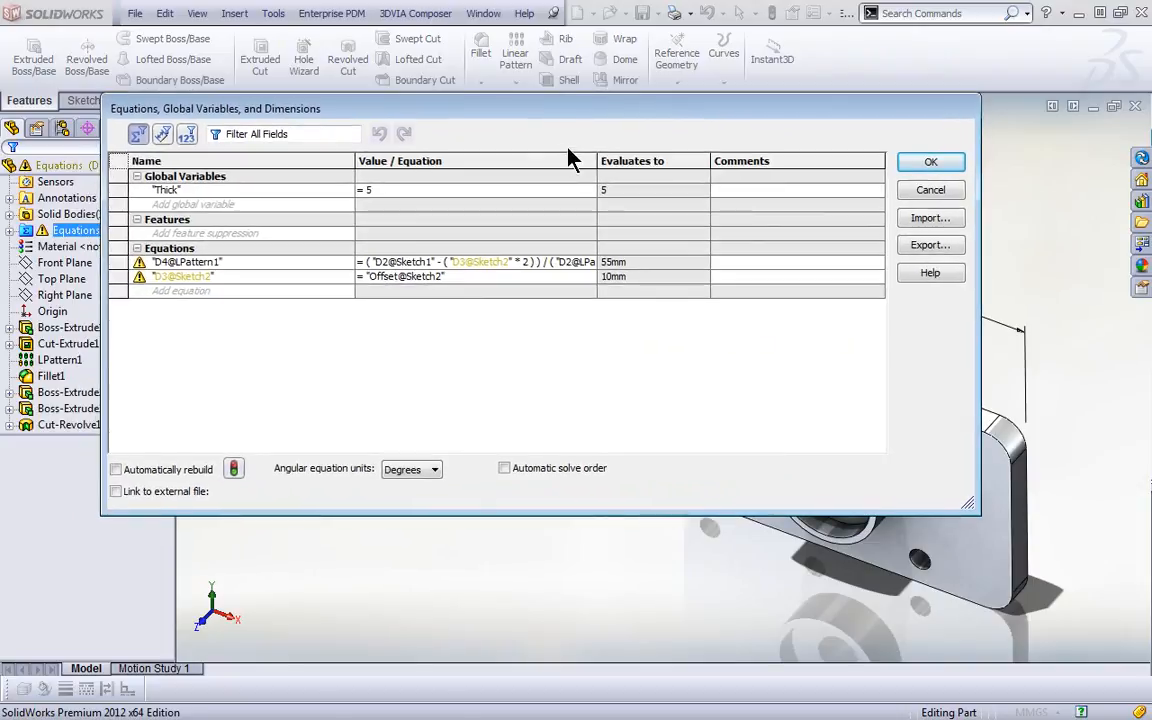
drag(977, 410, 805, 408)
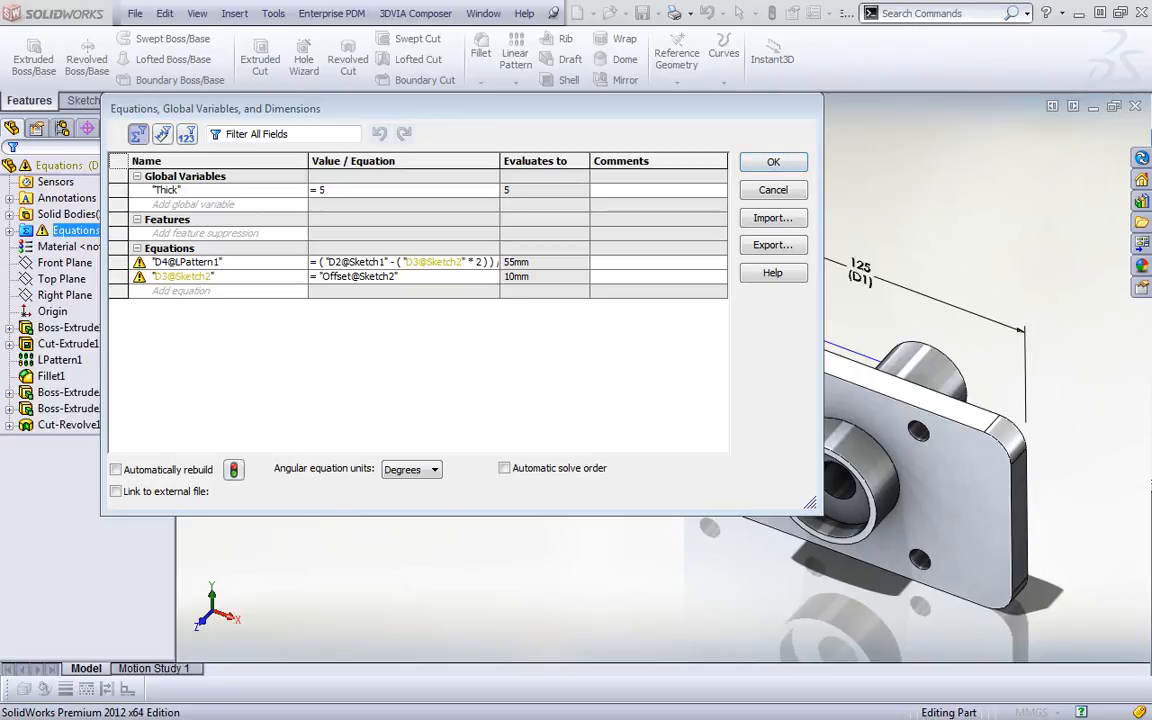
click(205, 203)
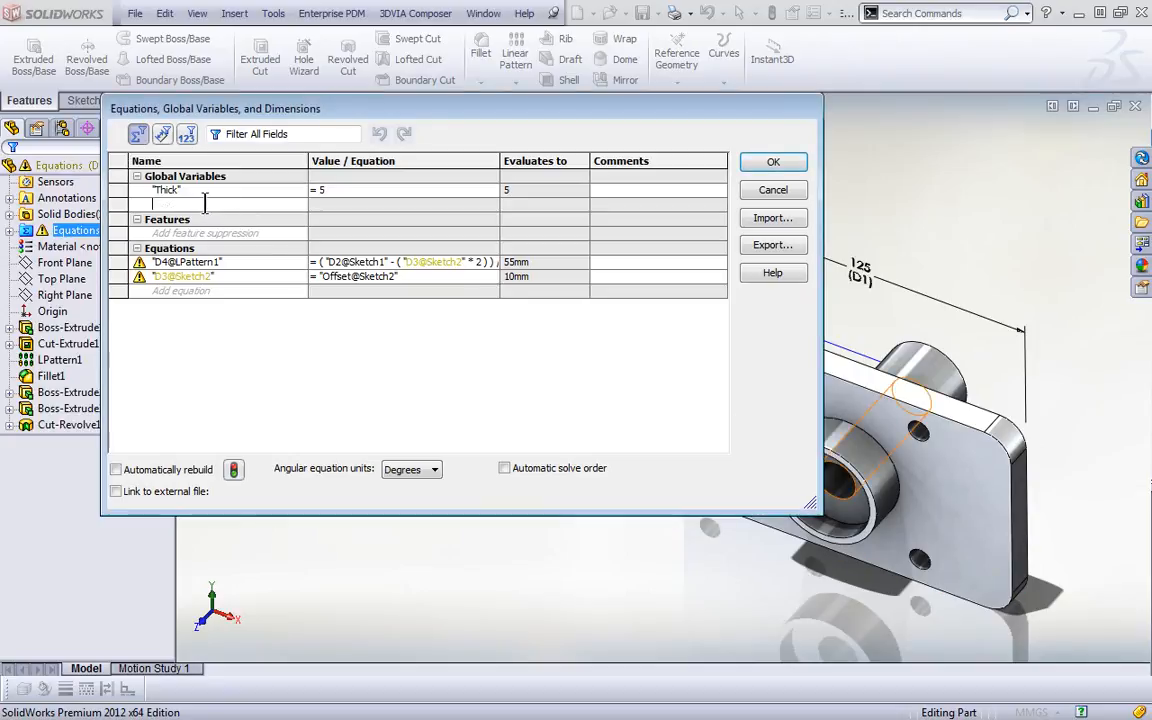
text(overall lenght)
key(Tab)
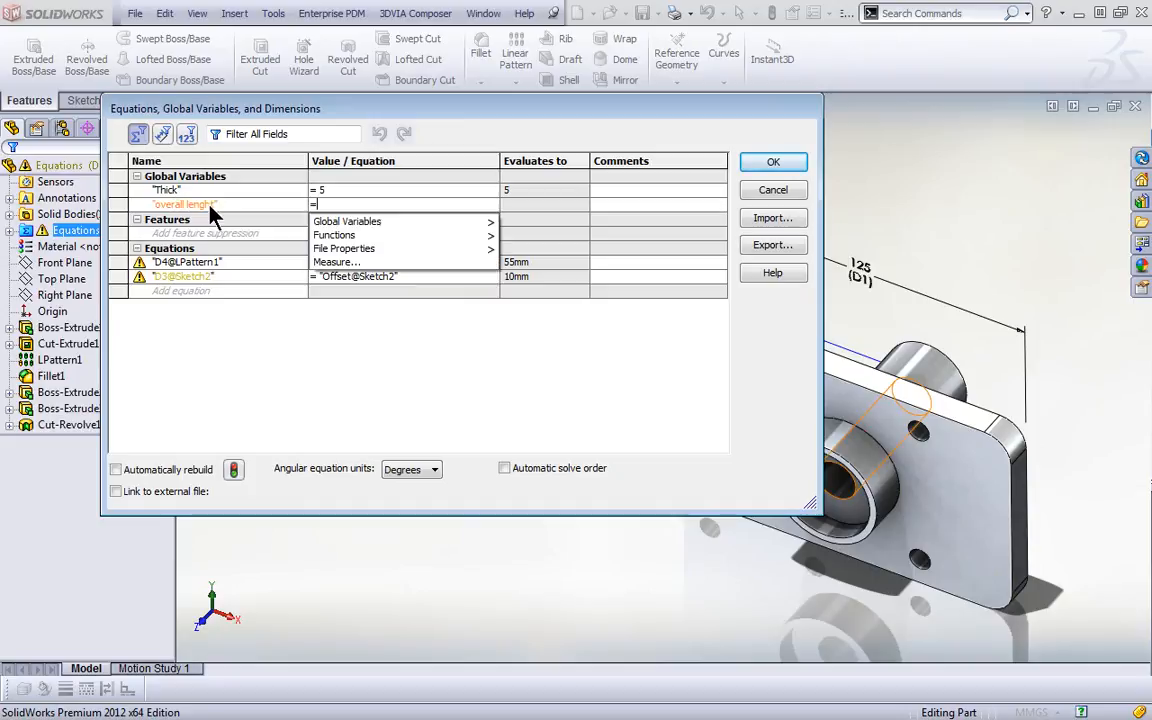
text(75)
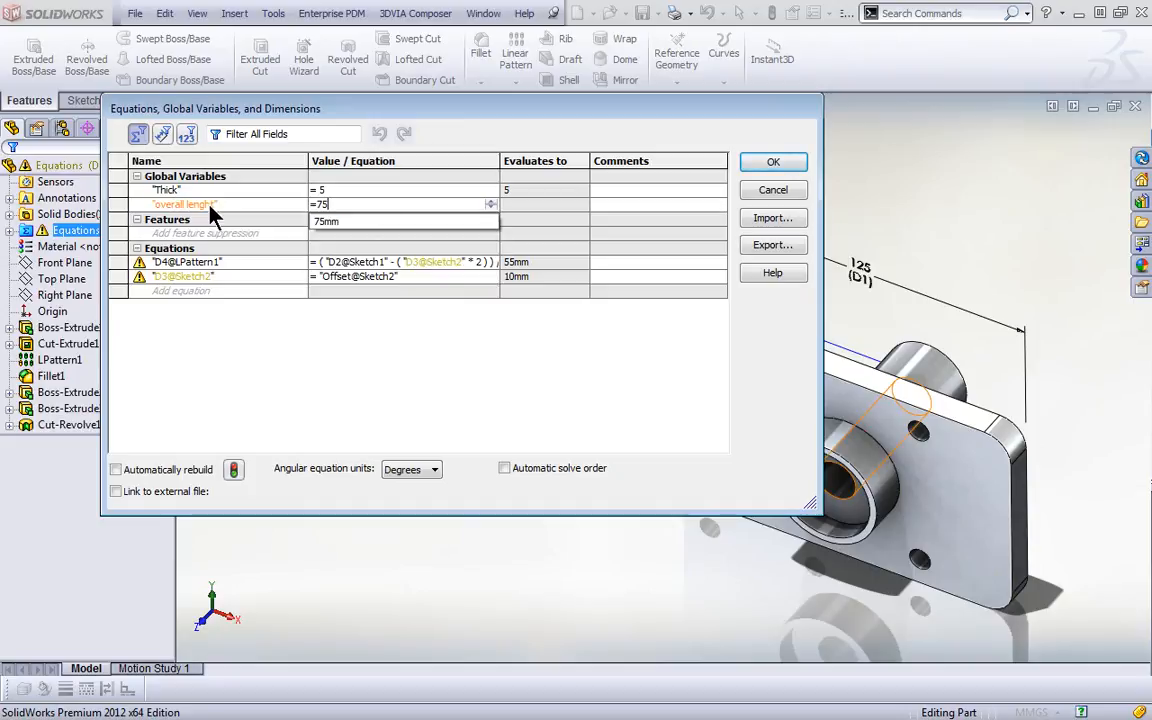
key(Tab)
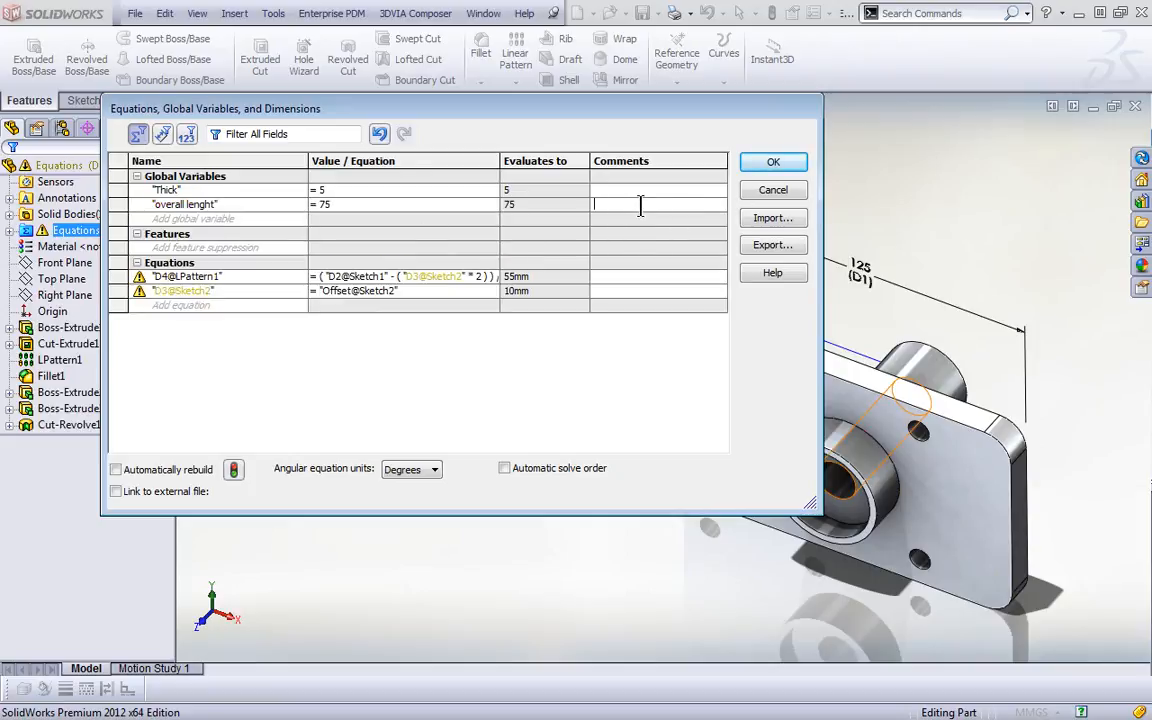
text(this is new)
click(226, 219)
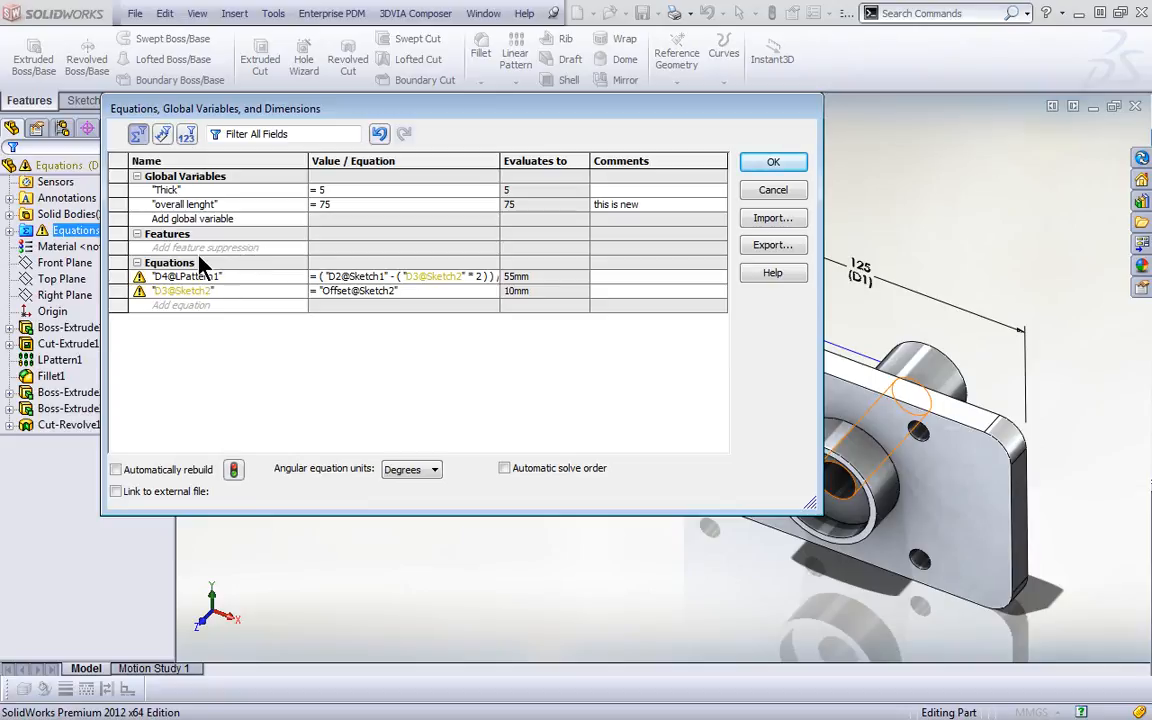
Step: Examine the part's complete dimension list in the enlarged equation manager and the ordered view of the equations
click(163, 136)
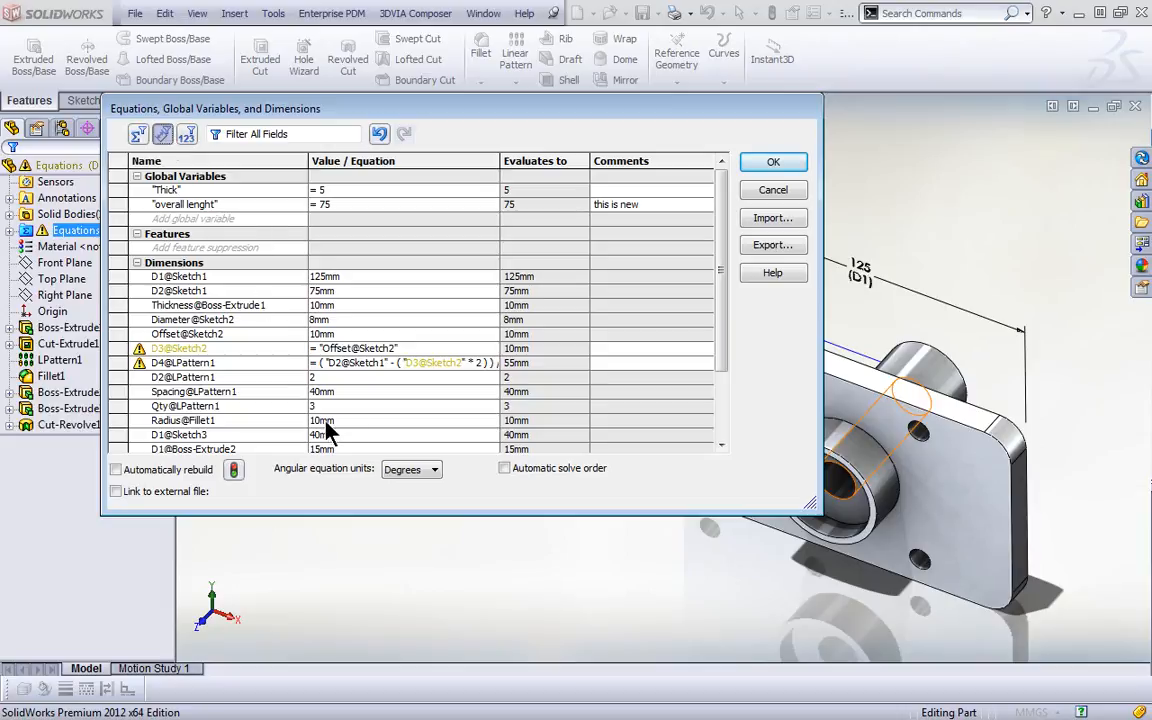
drag(436, 514, 428, 626)
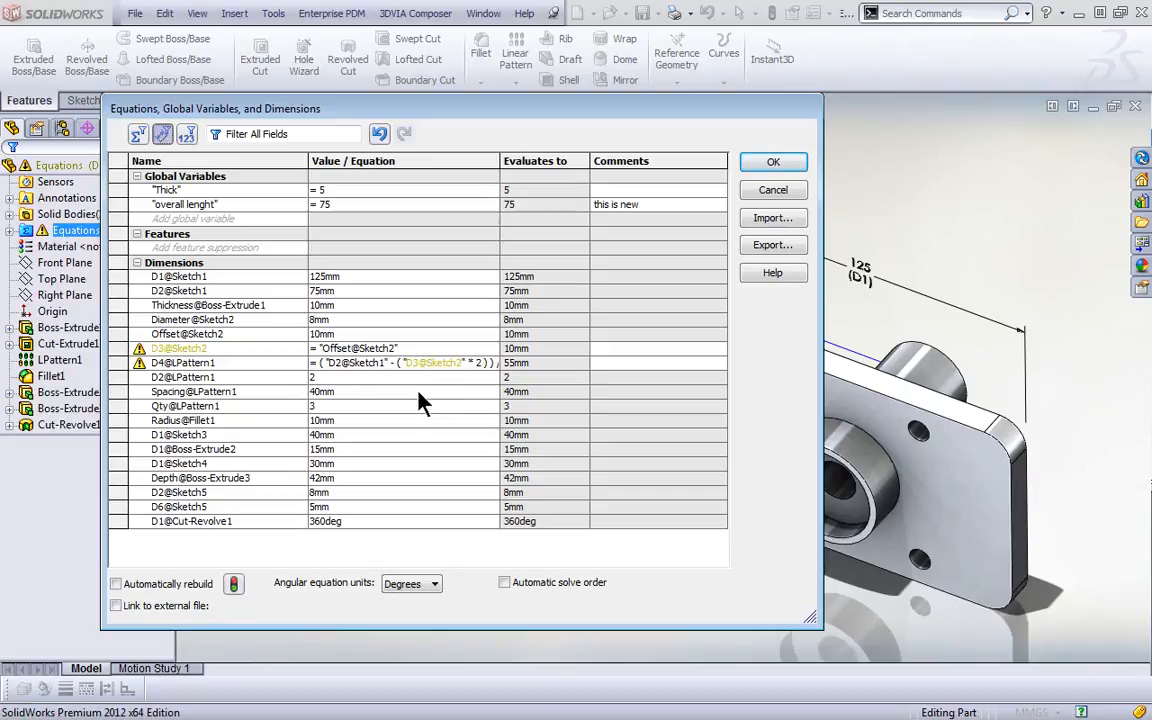
click(192, 138)
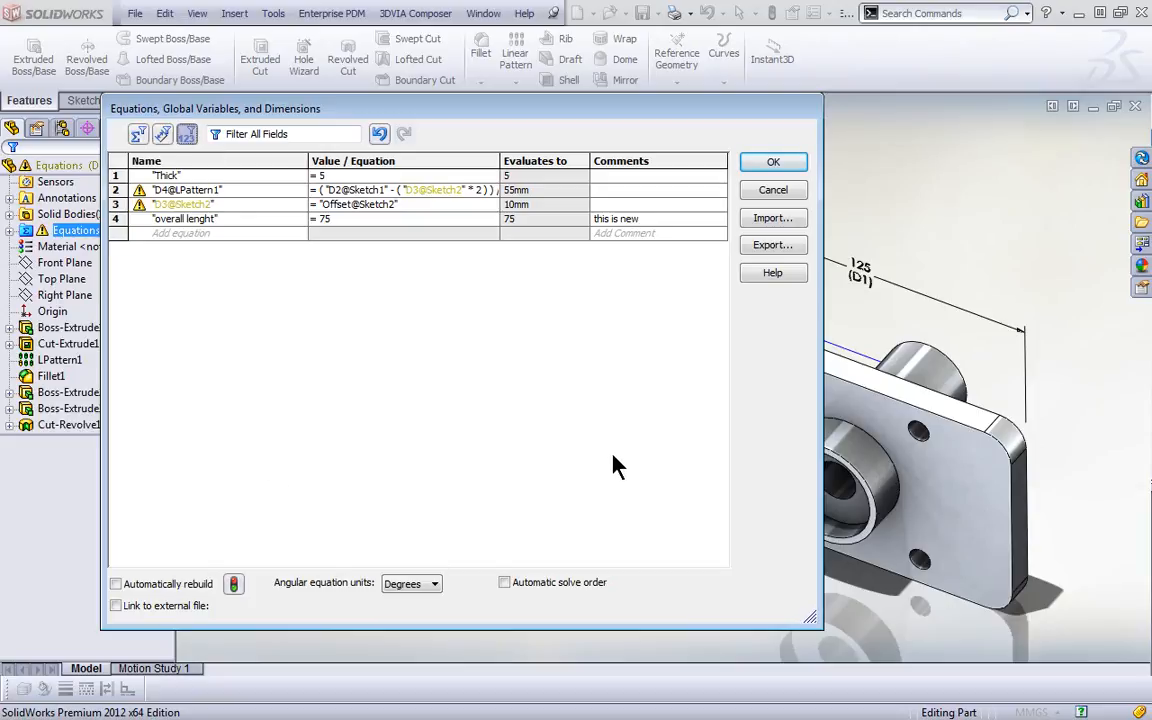
Step: Enable automatic solve order and automatic rebuild for the equations, and accept the changes from the equation view
click(505, 583)
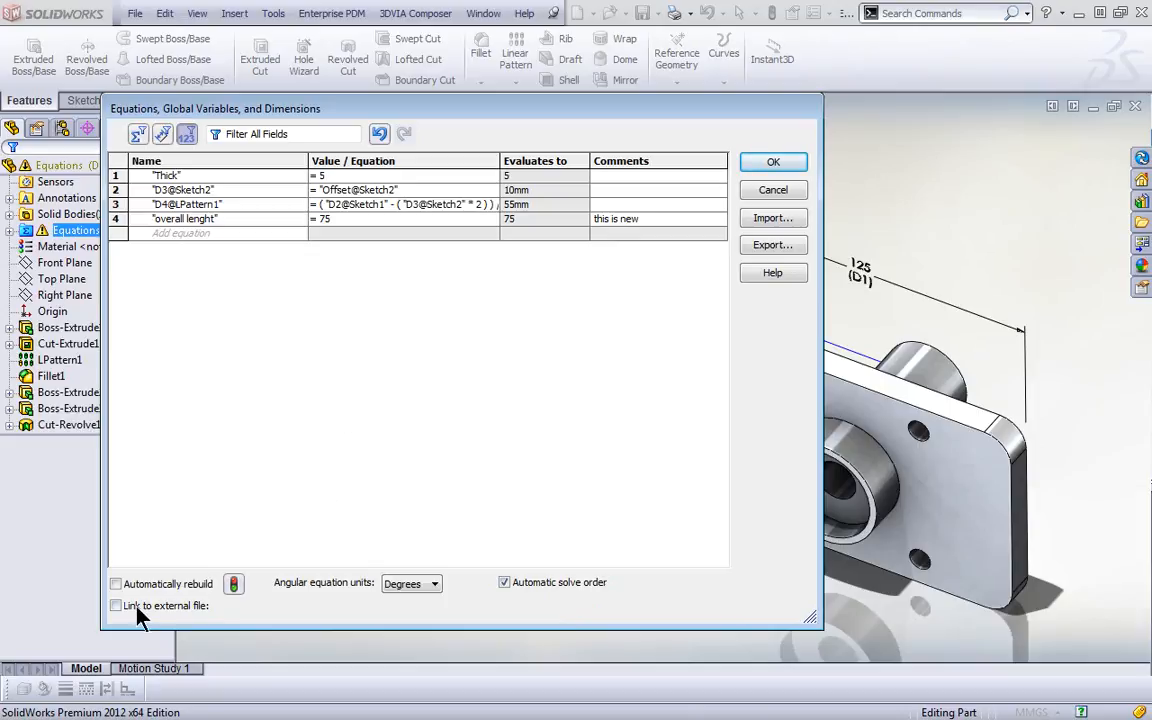
click(152, 584)
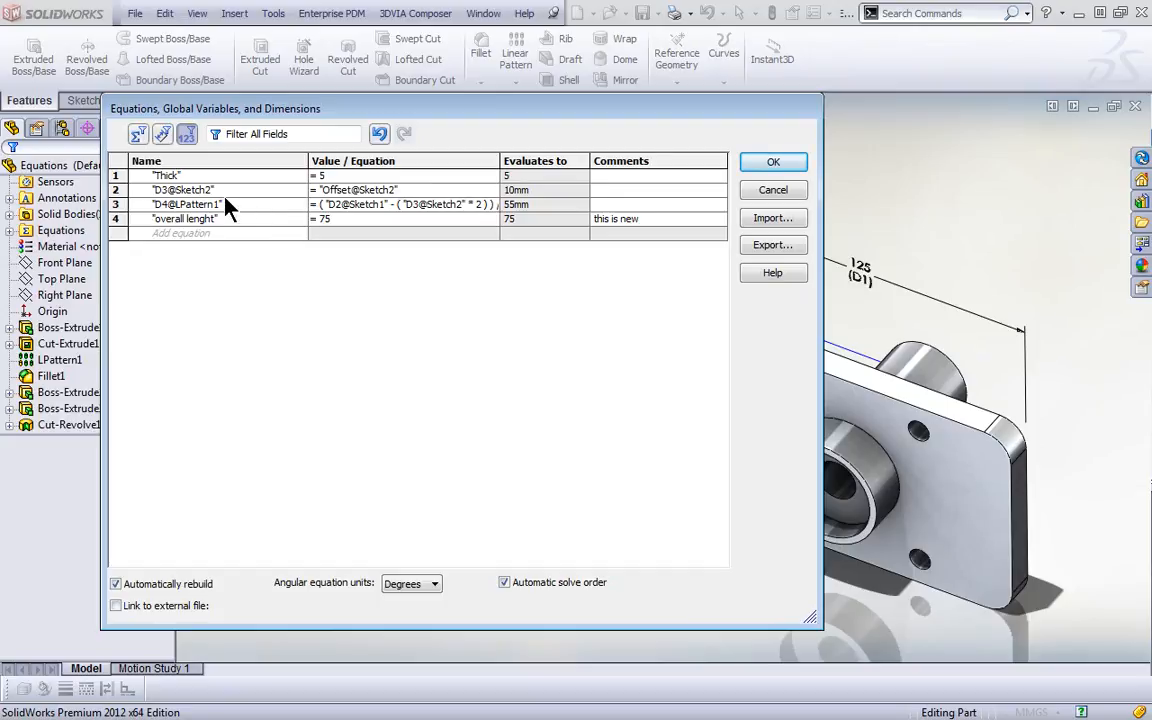
click(138, 133)
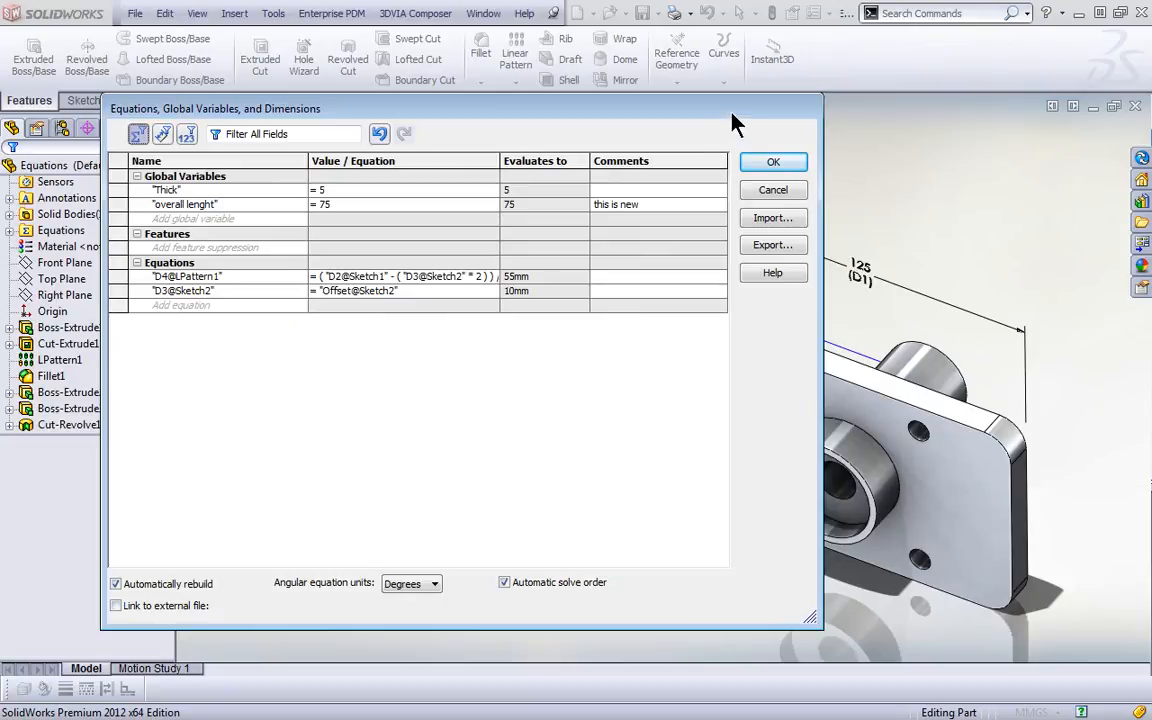
drag(821, 321, 577, 345)
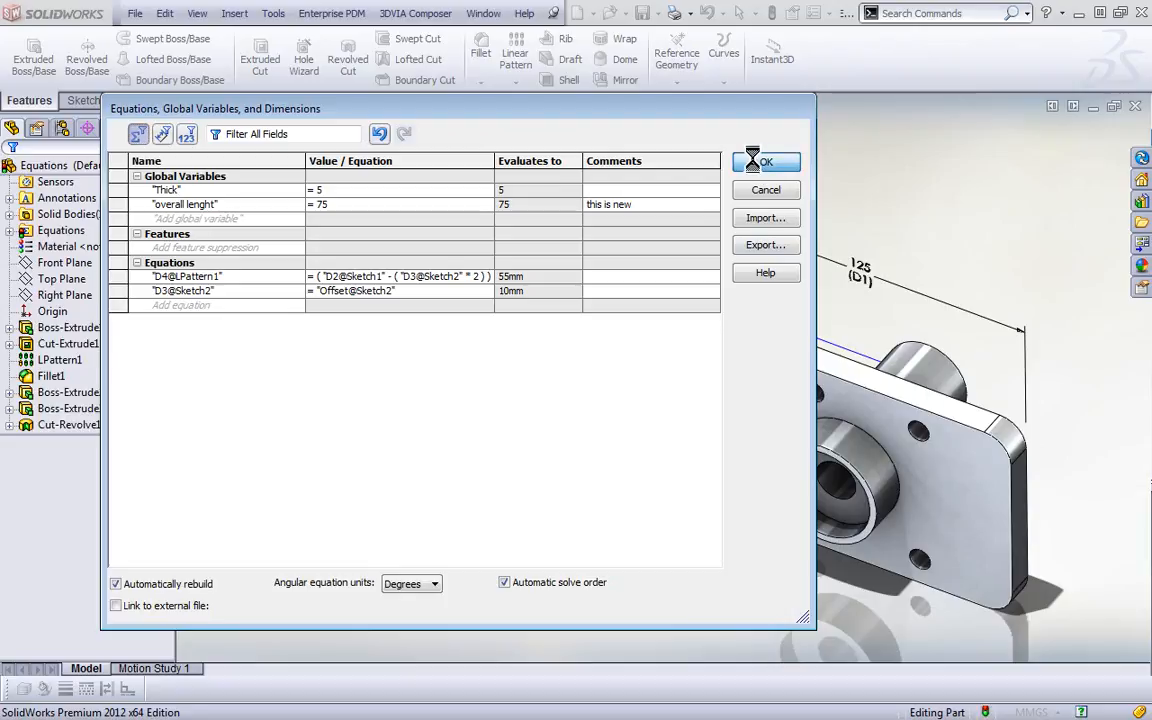
click(760, 165)
click(856, 280)
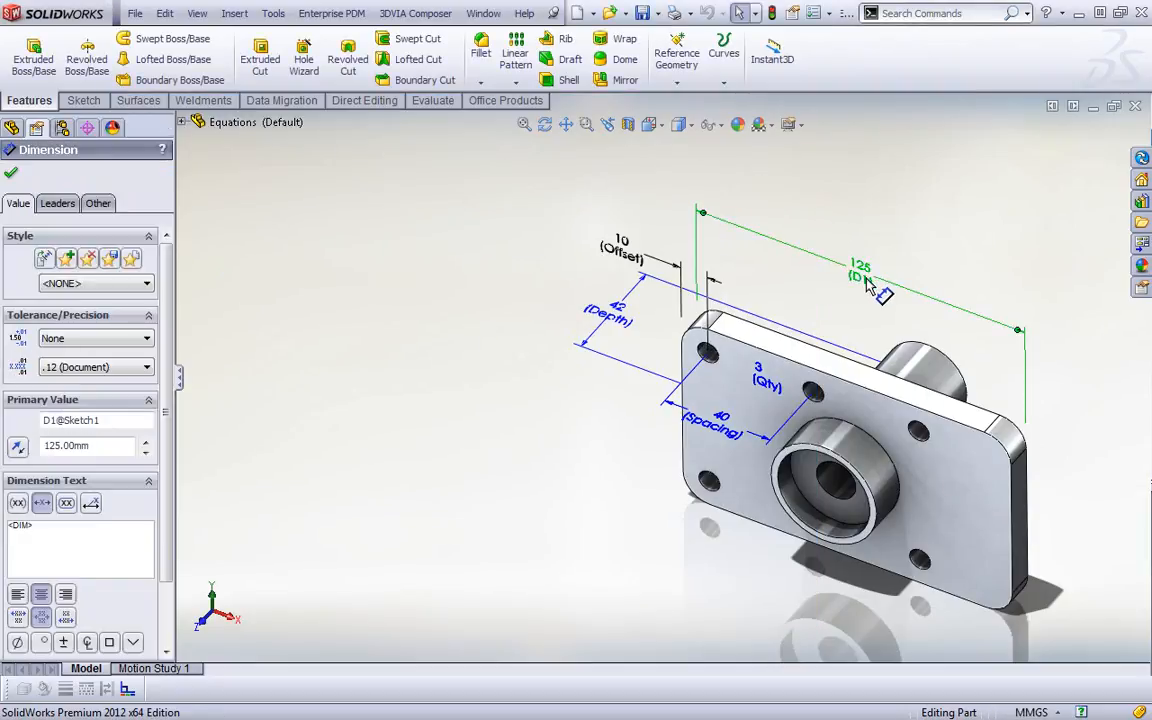
double_click(863, 282)
drag(874, 245, 897, 163)
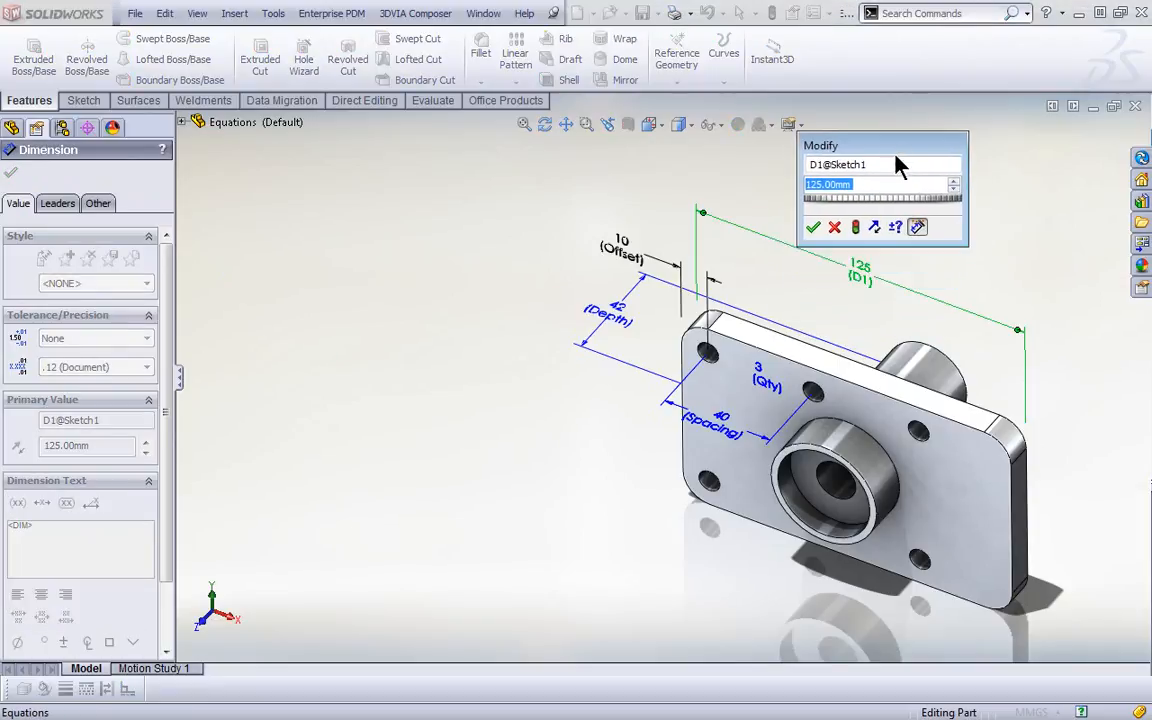
click(835, 227)
click(894, 257)
Step: Rename the plate's 125 mm dimension D1 of Sketch1 to "with of plate"
click(862, 270)
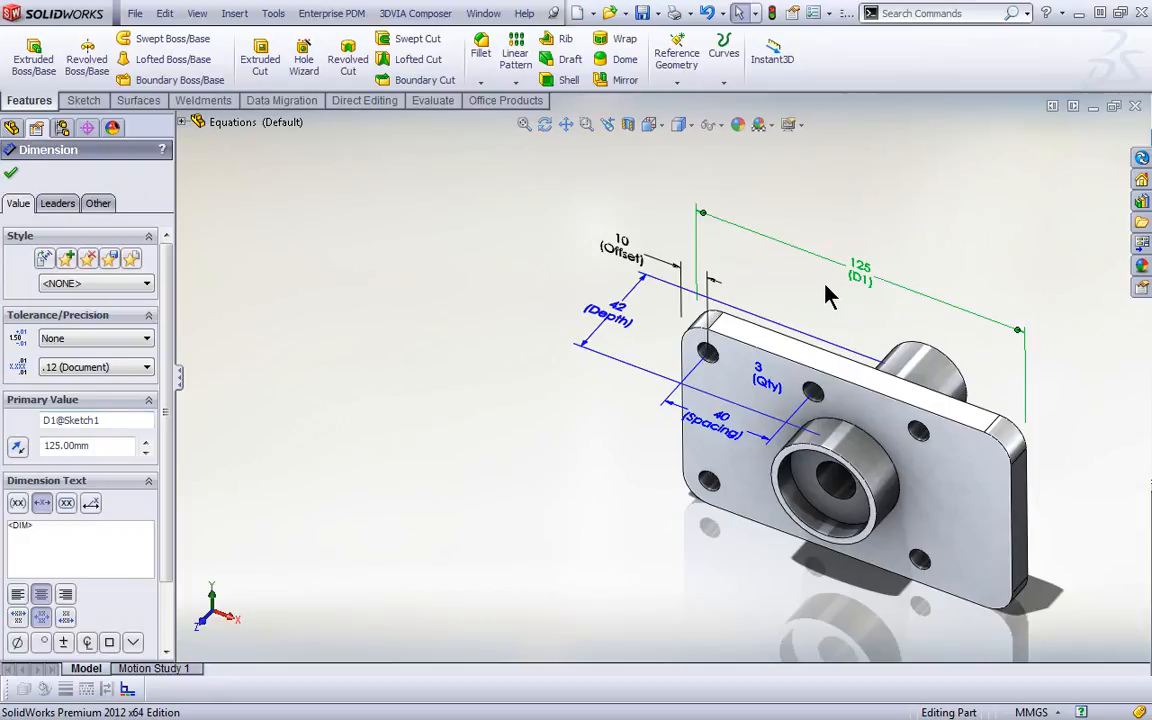
click(860, 272)
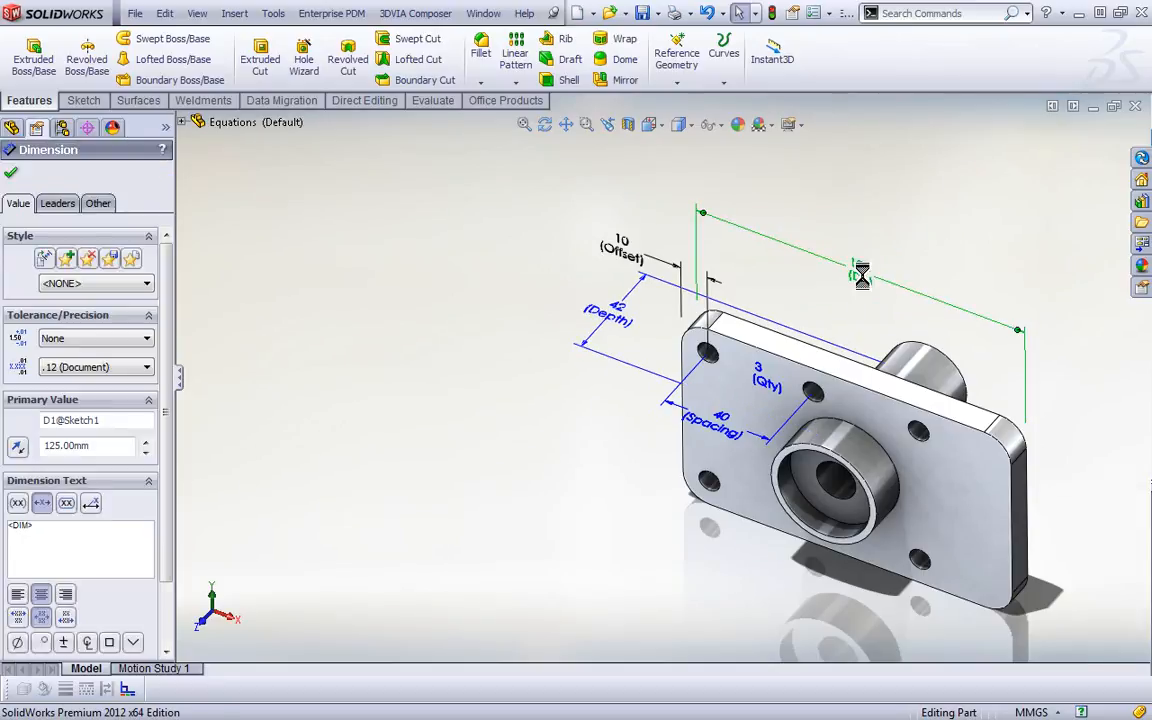
drag(866, 230, 830, 166)
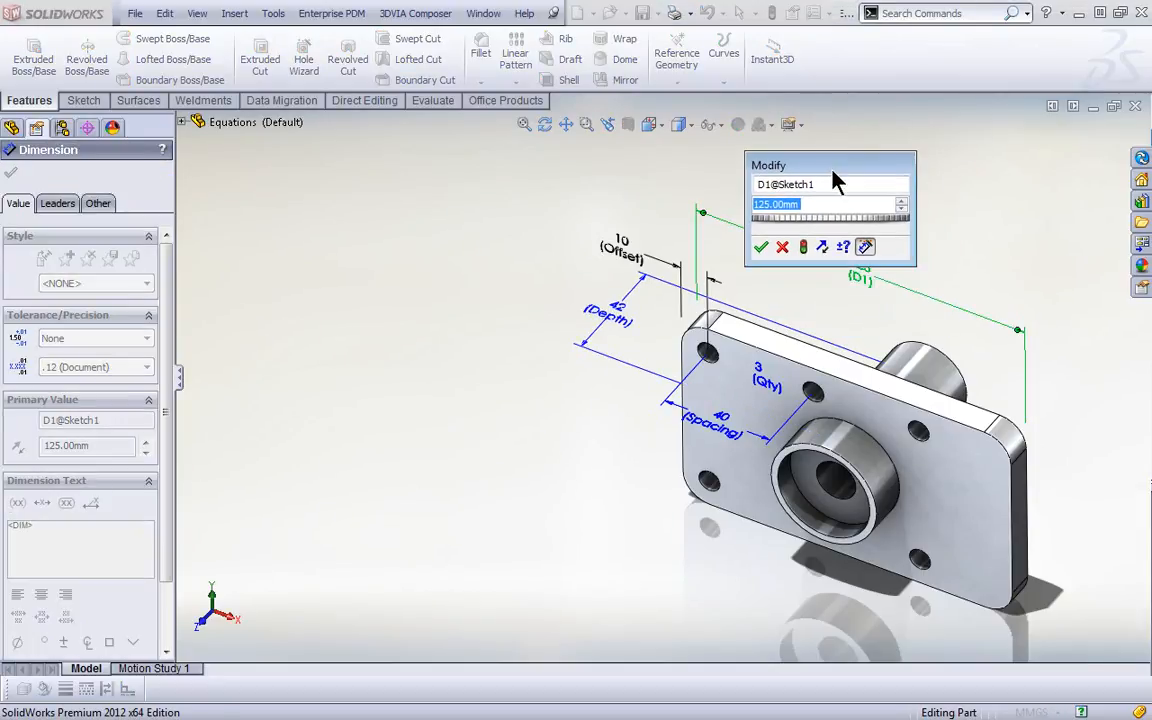
click(838, 182)
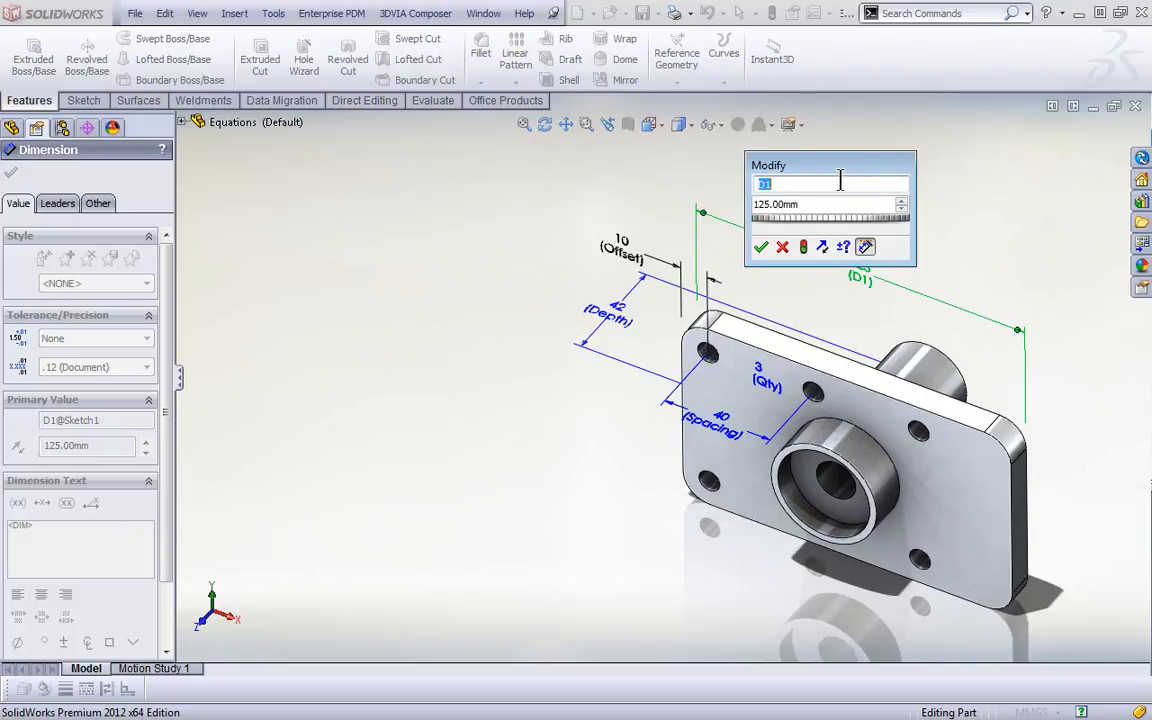
text(with of plate)
click(761, 246)
click(764, 262)
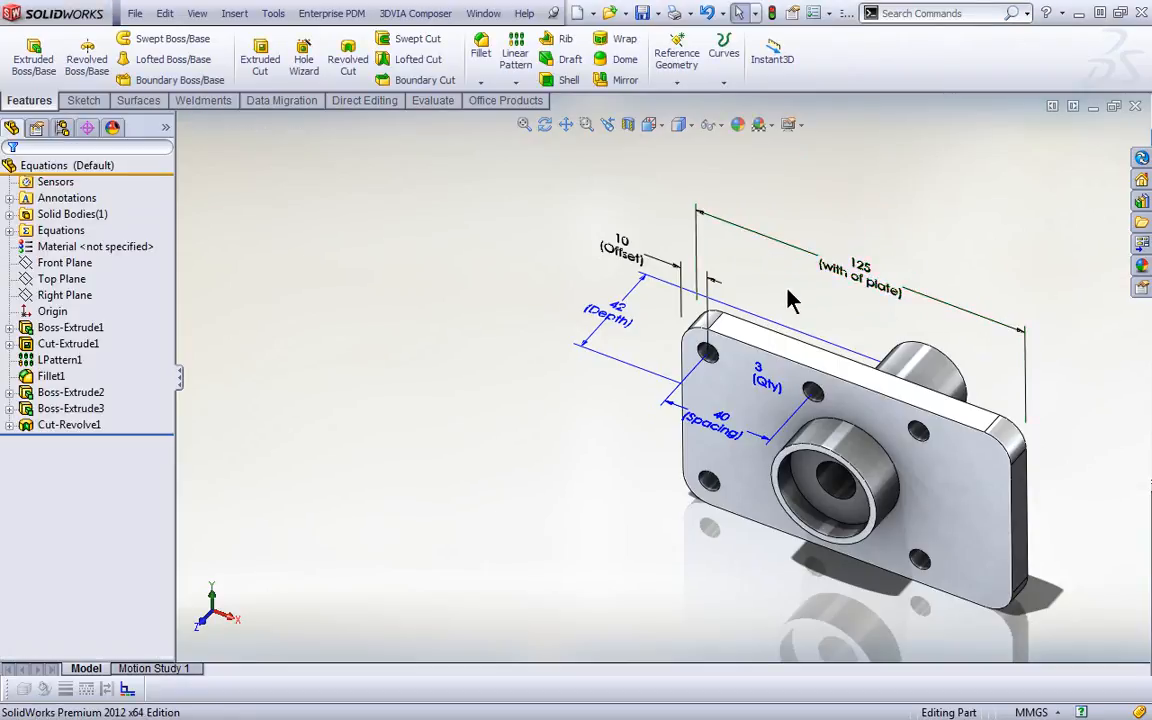
Step: Rename the plate's 125 mm dimension to "width"
double_click(866, 289)
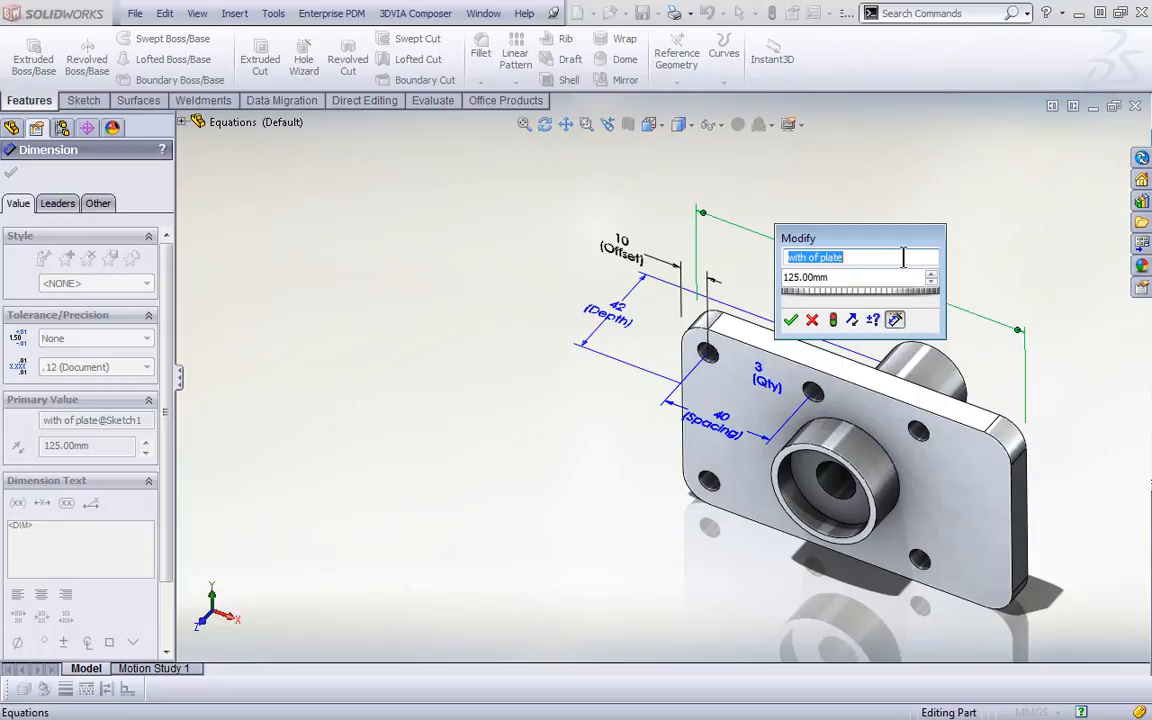
text(width)
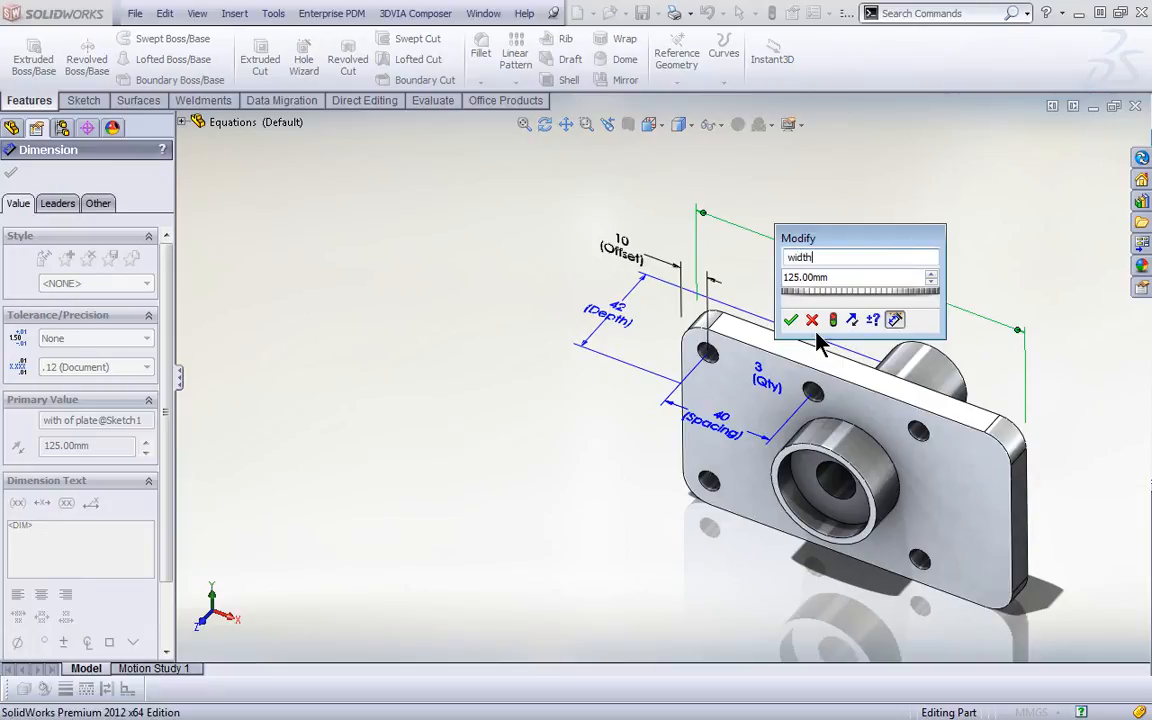
click(791, 321)
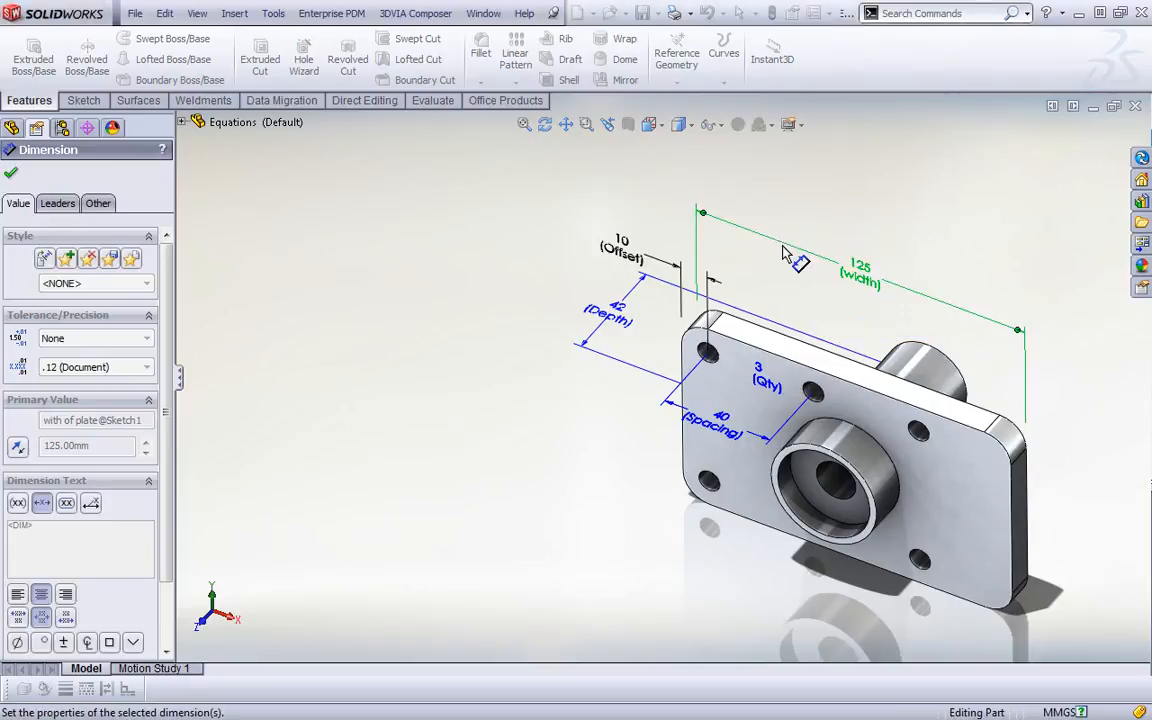
click(797, 207)
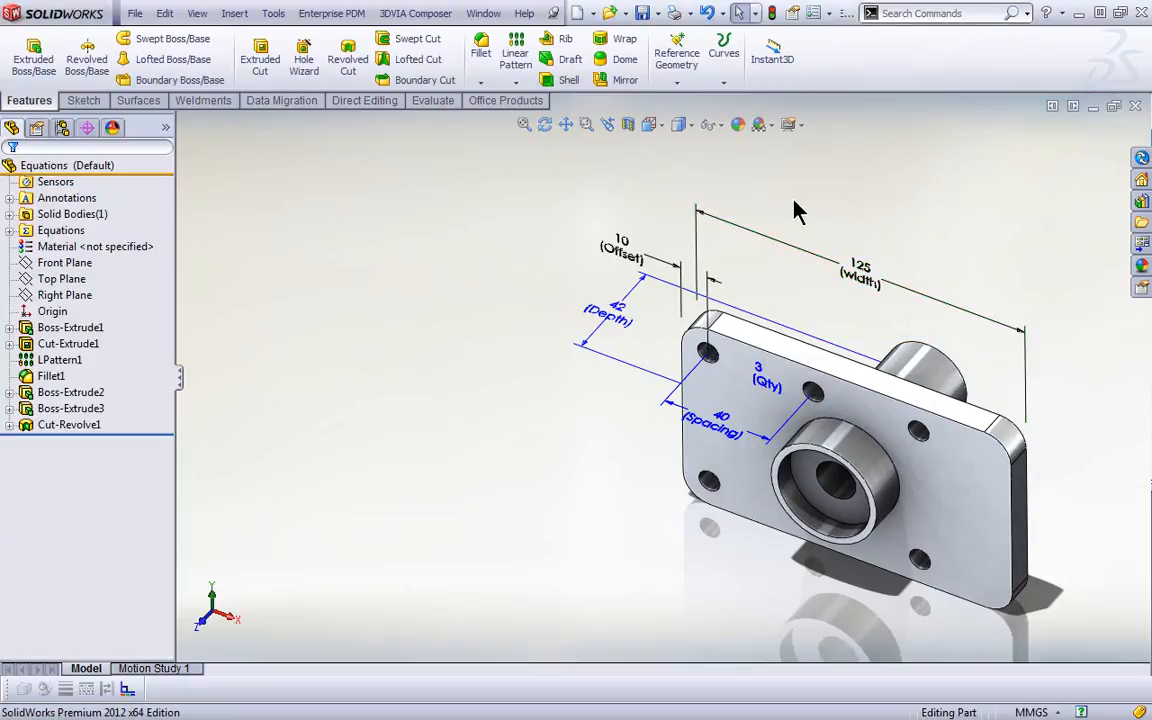
Step: Open the part's equation manager and arrange it beside the model so the plate's dimensions can be picked
click(62, 231)
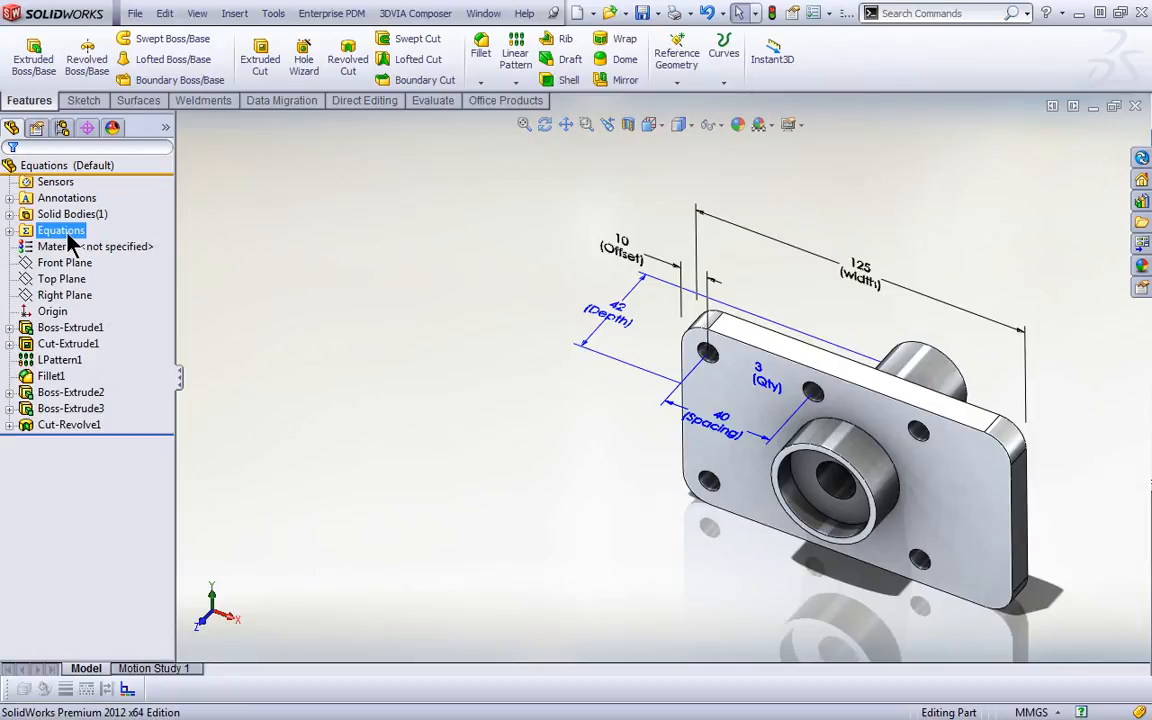
right_click(70, 240)
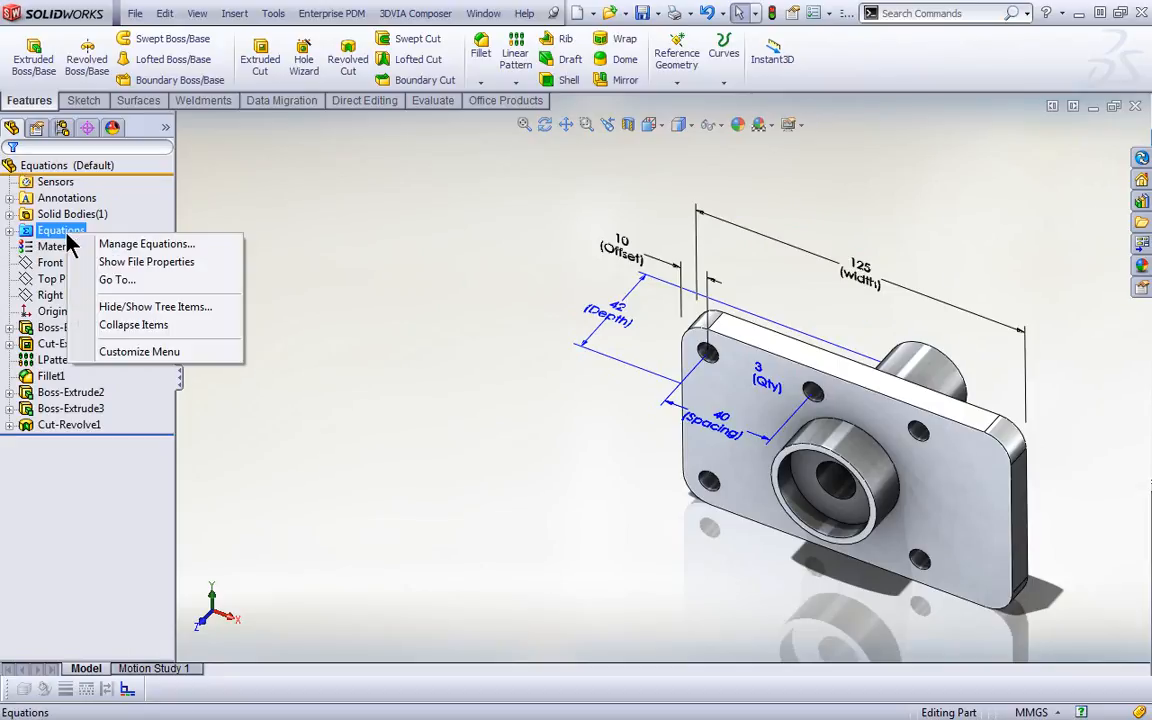
click(146, 246)
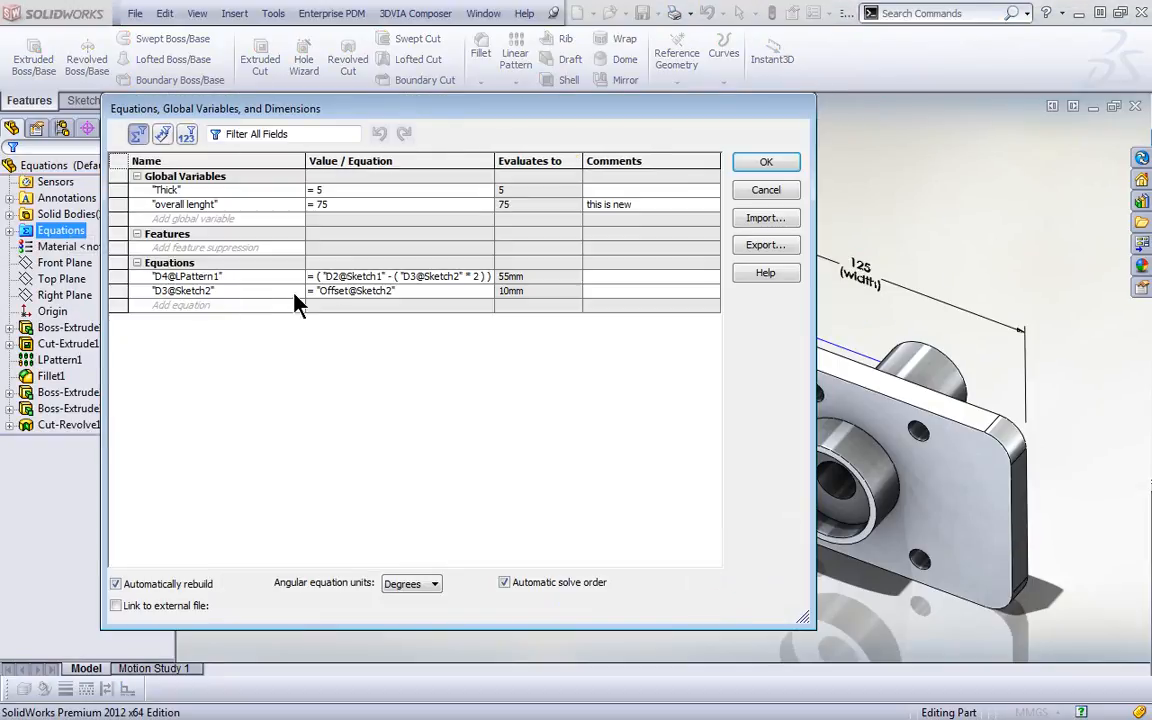
drag(558, 112, 381, 190)
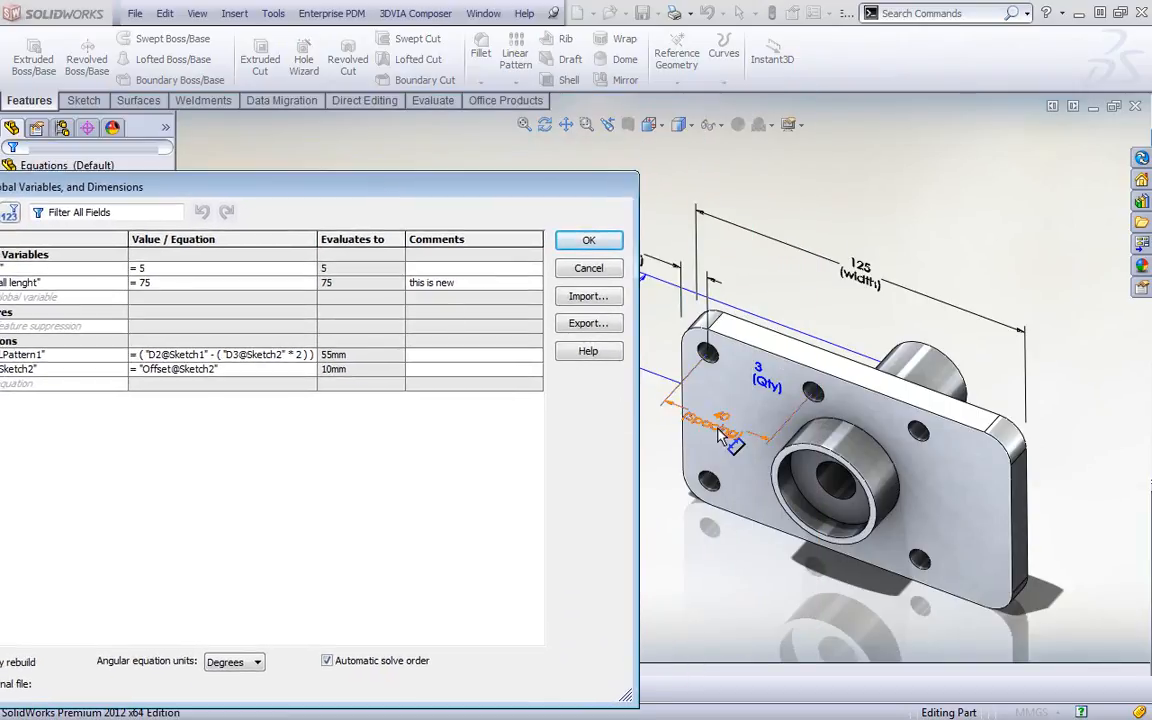
drag(165, 188, 249, 131)
ctrl+middle_drag(840, 218, 924, 216)
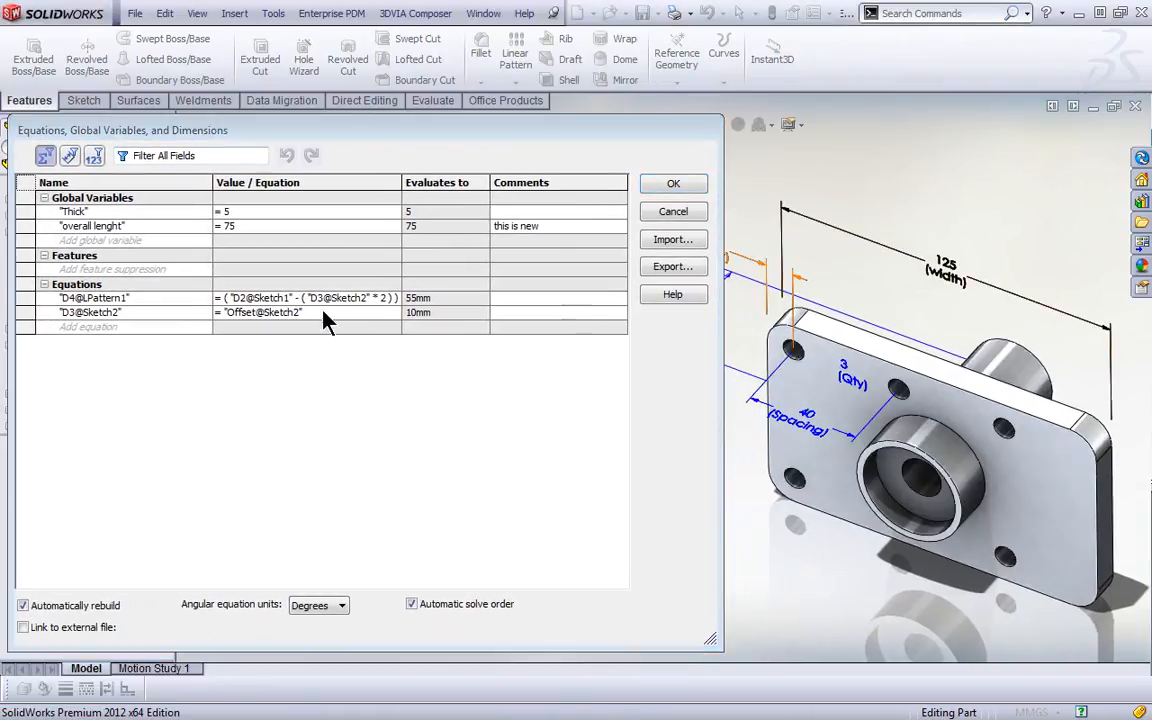
Step: Add an equation for Spacing@LPattern1: ( "Width@Sketch1" - ( "Offset@Sketch2" * 2 ) ) / ( "Qty@LPattern1" - 1 )
click(127, 327)
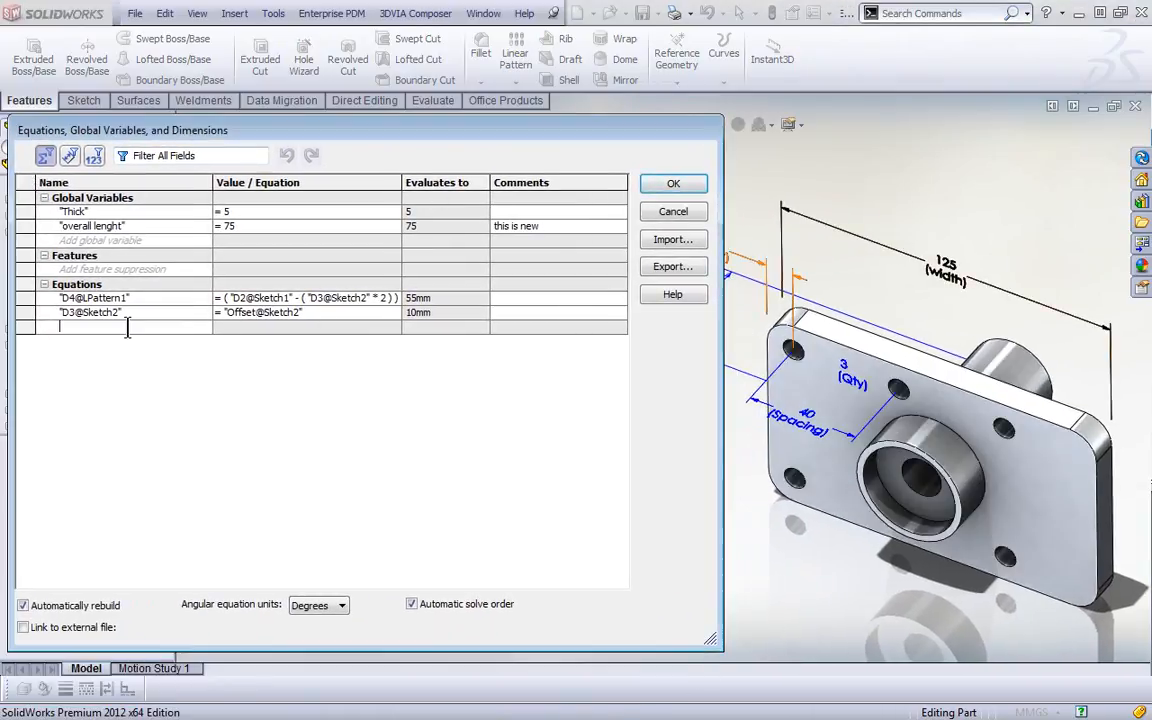
click(810, 425)
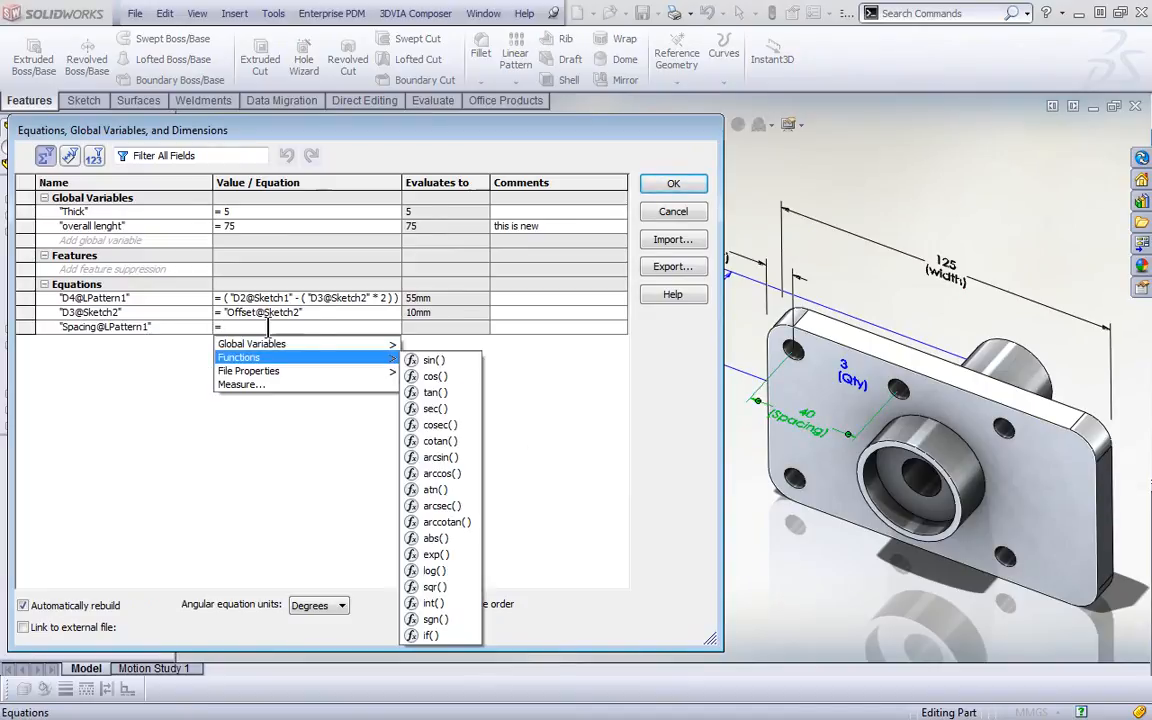
mouse_move(352, 350)
mouse_move(344, 372)
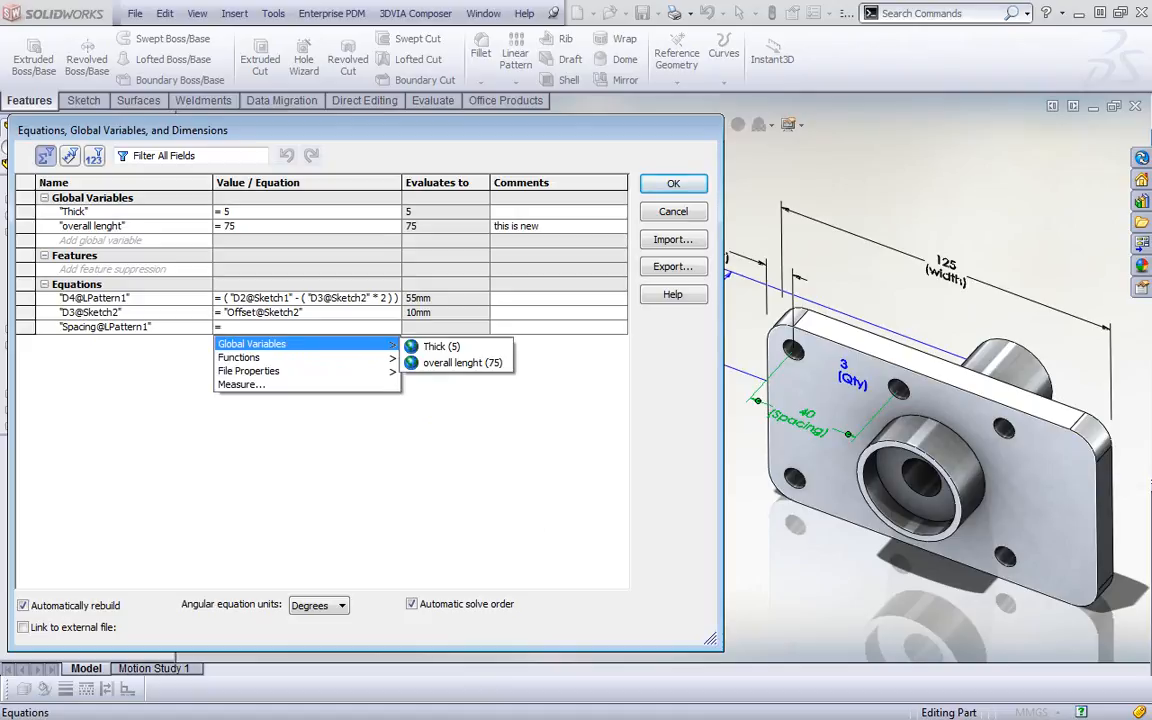
click(946, 263)
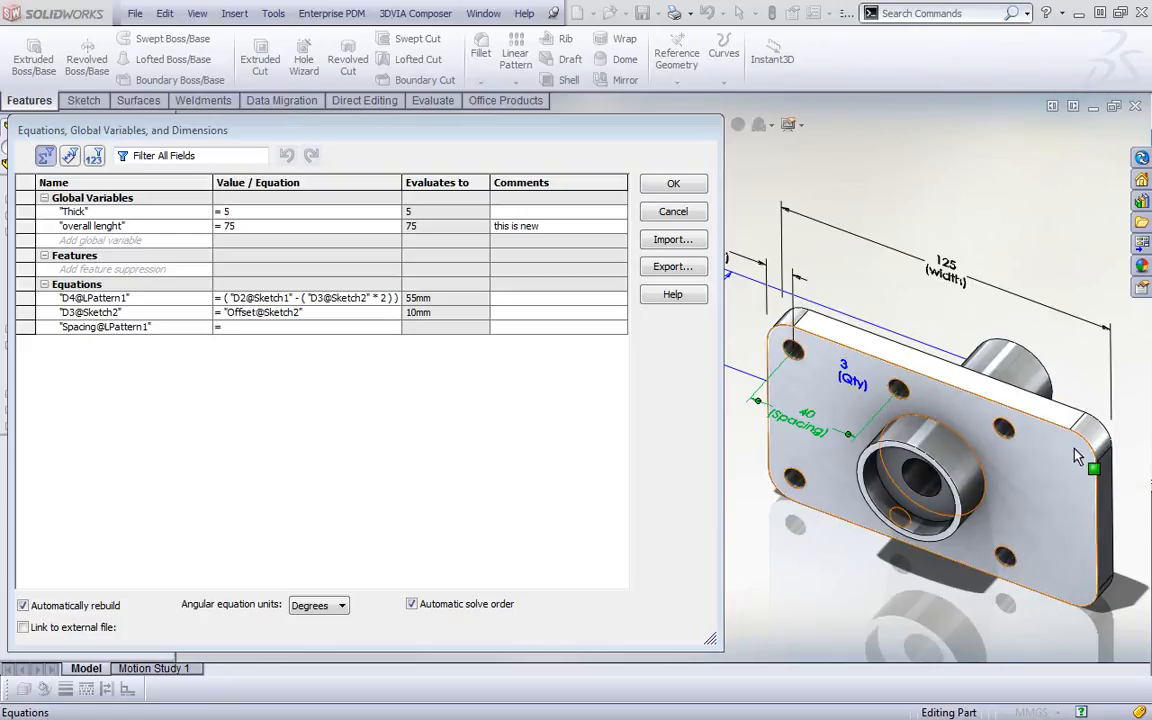
click(323, 328)
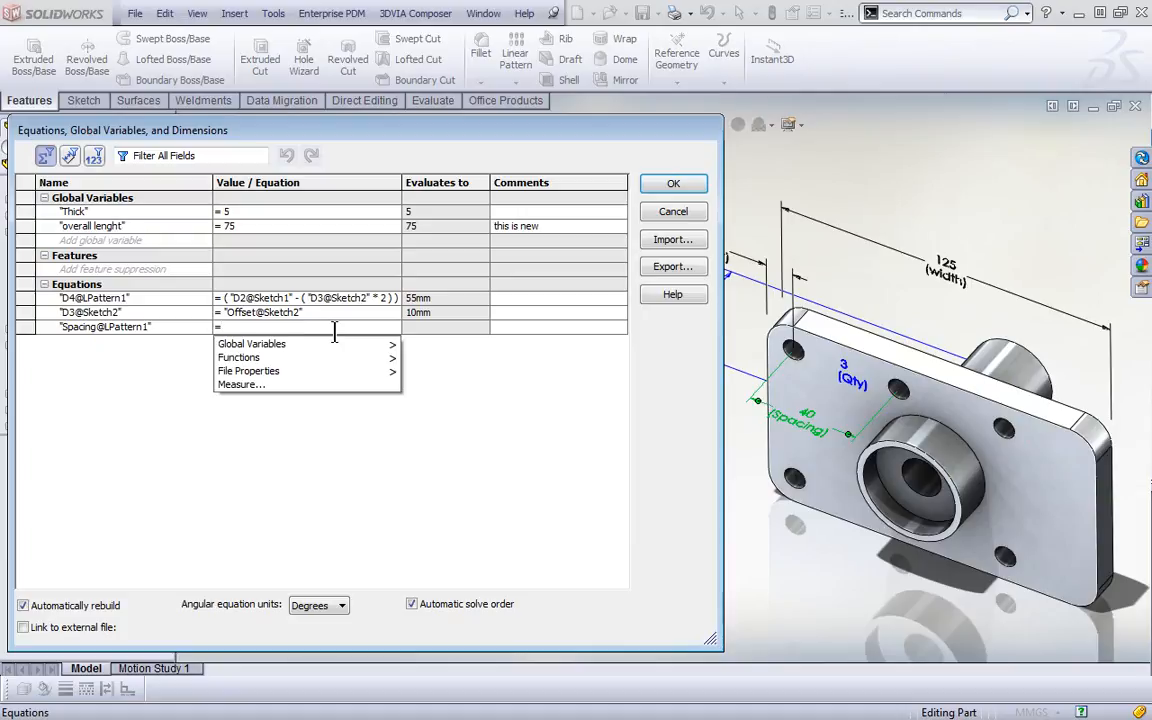
key(ctrl+v)
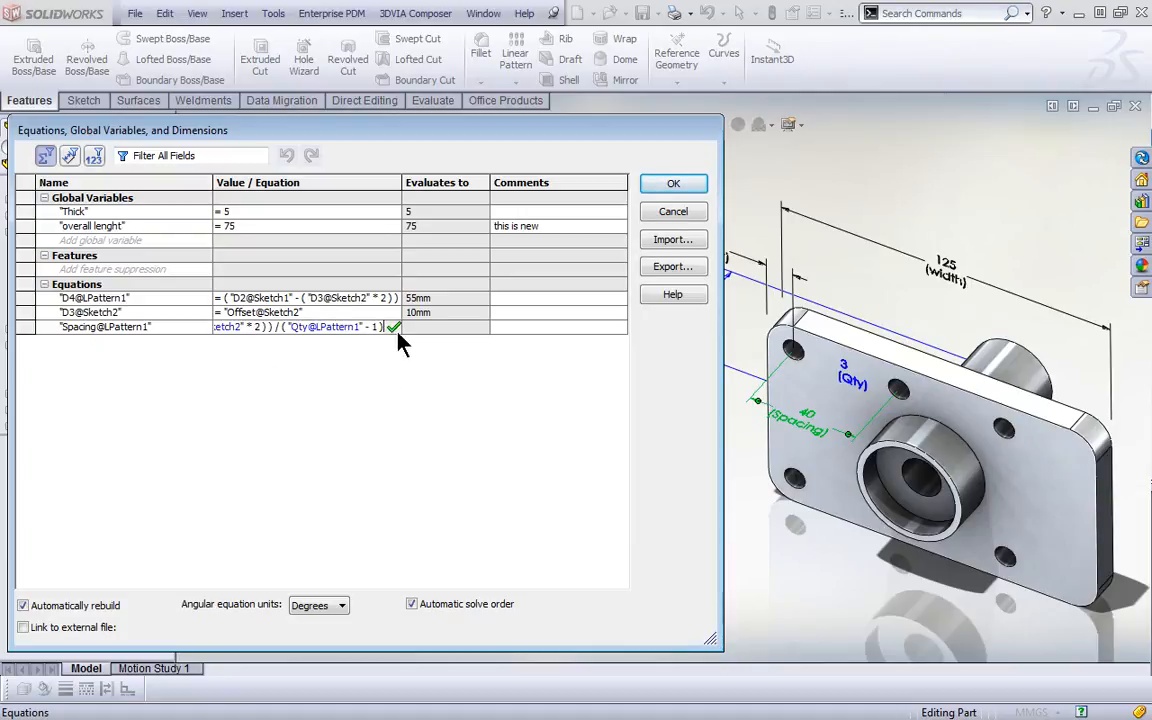
key(Return)
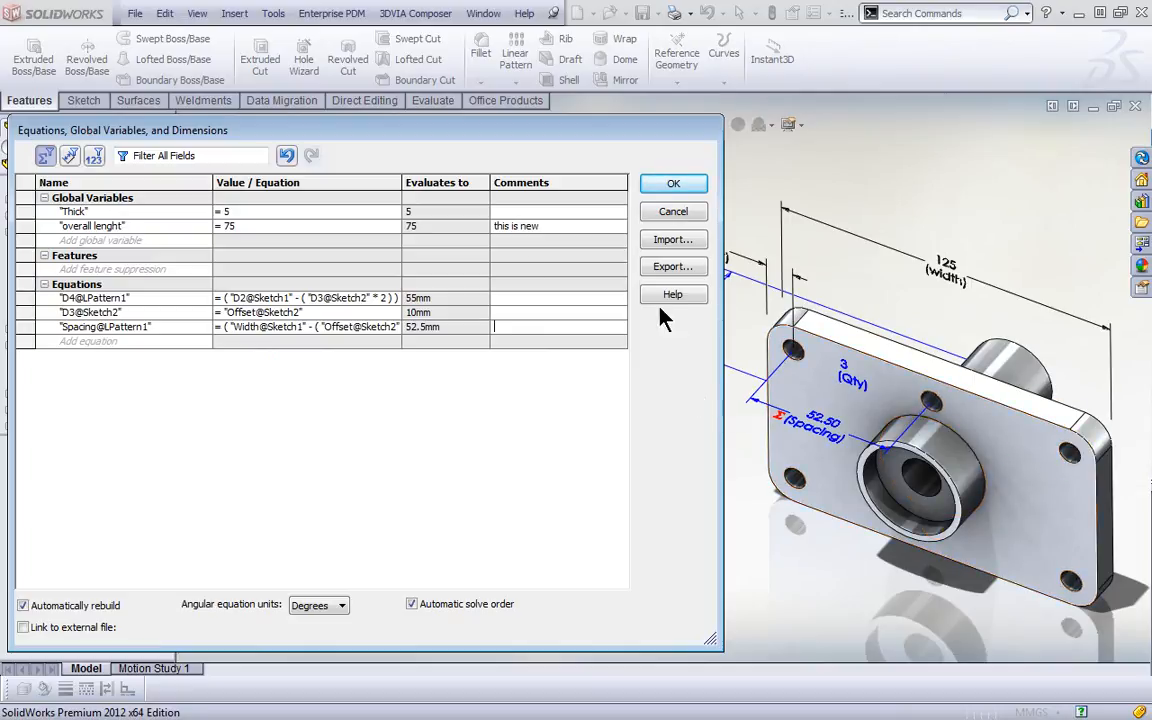
Step: In the equation manager's dimension view, set width@Sketch1 to 200 mm
click(72, 157)
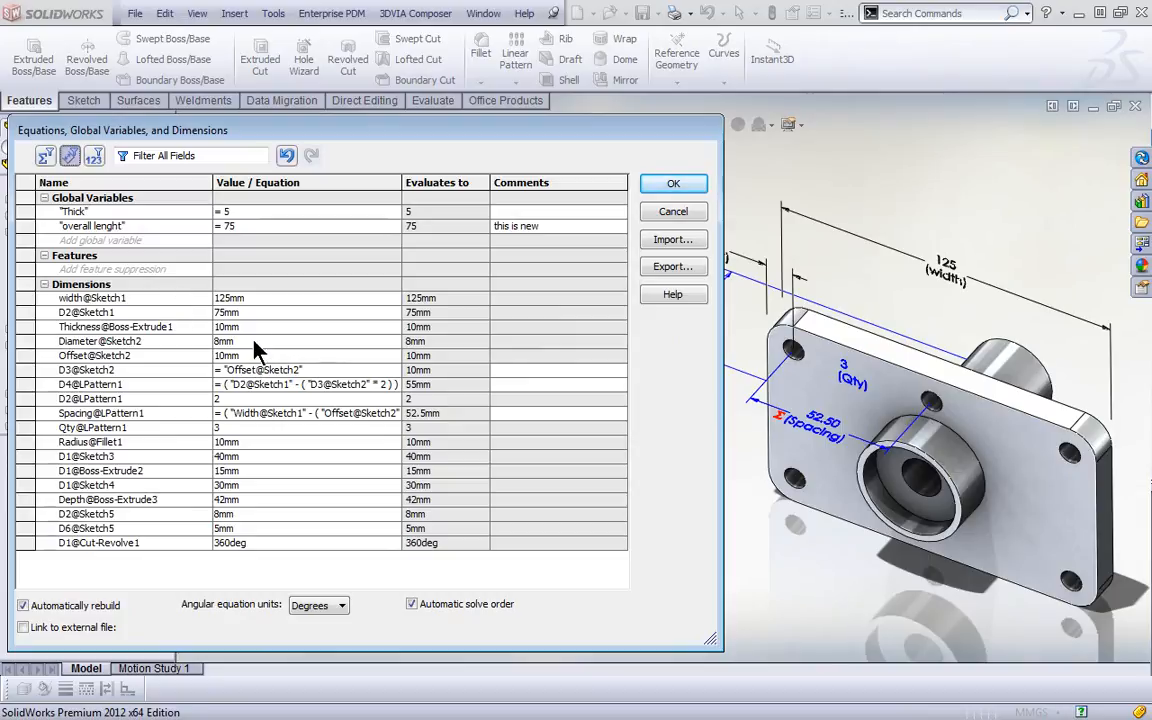
click(263, 298)
text(200)
key(Return)
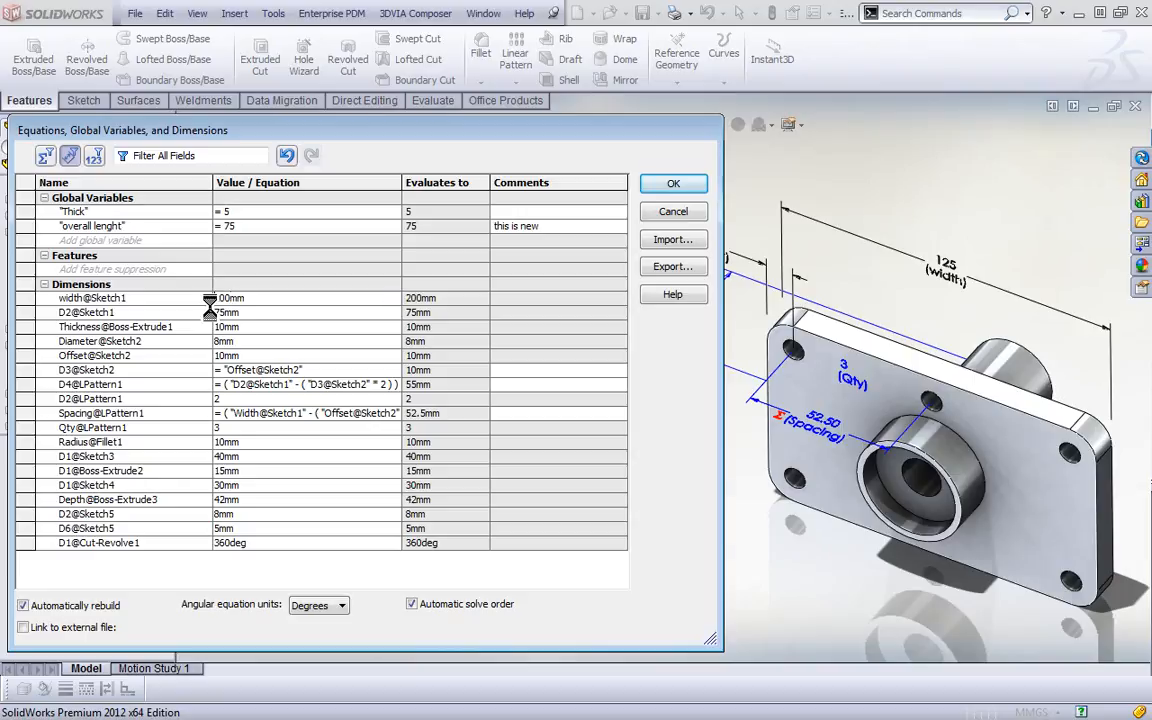
scroll(958, 352, up, 2)
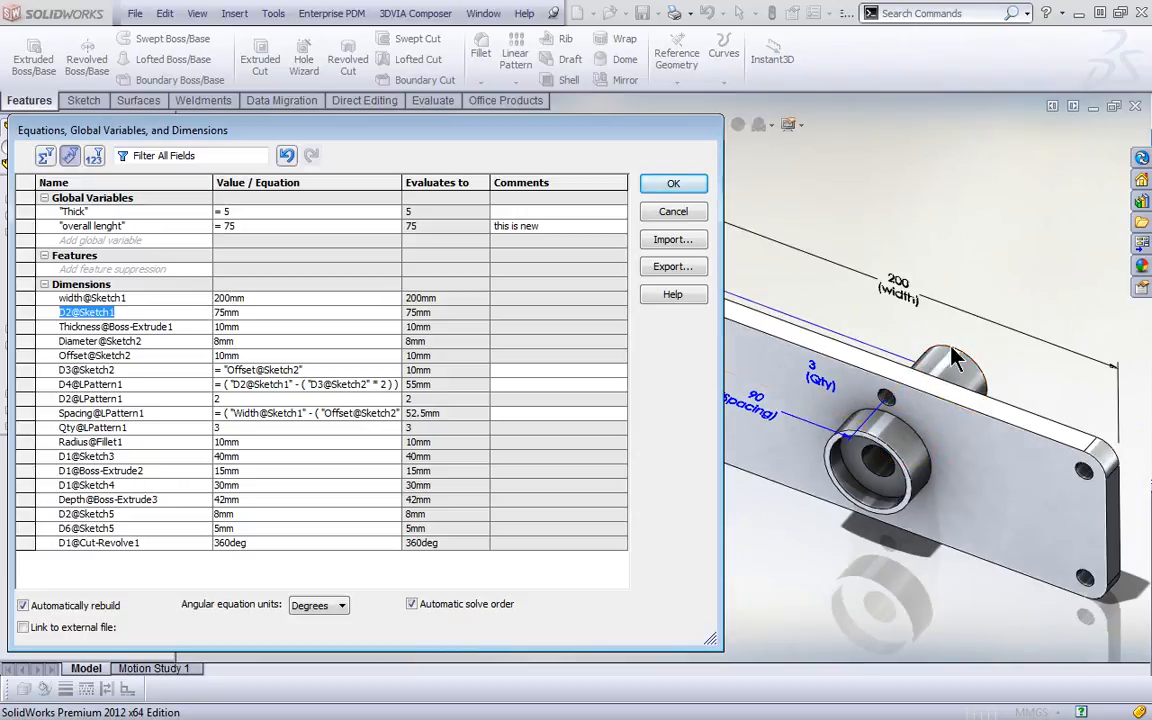
scroll(852, 352, down, 1)
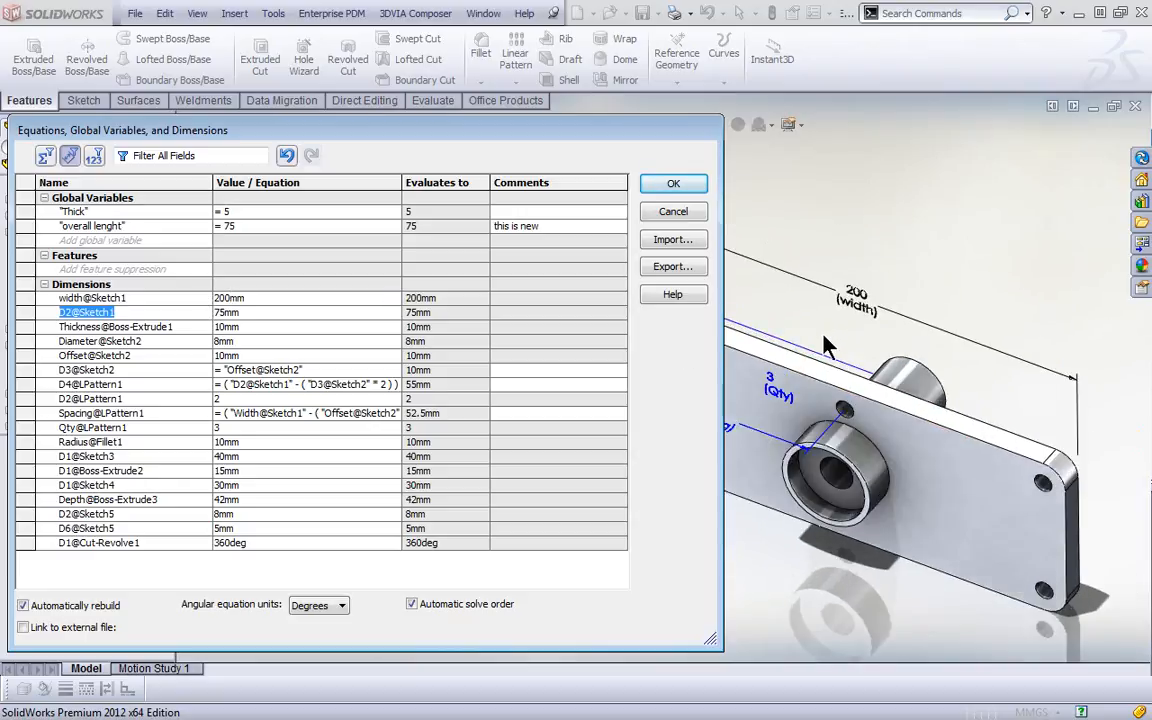
ctrl+middle_drag(844, 330, 890, 299)
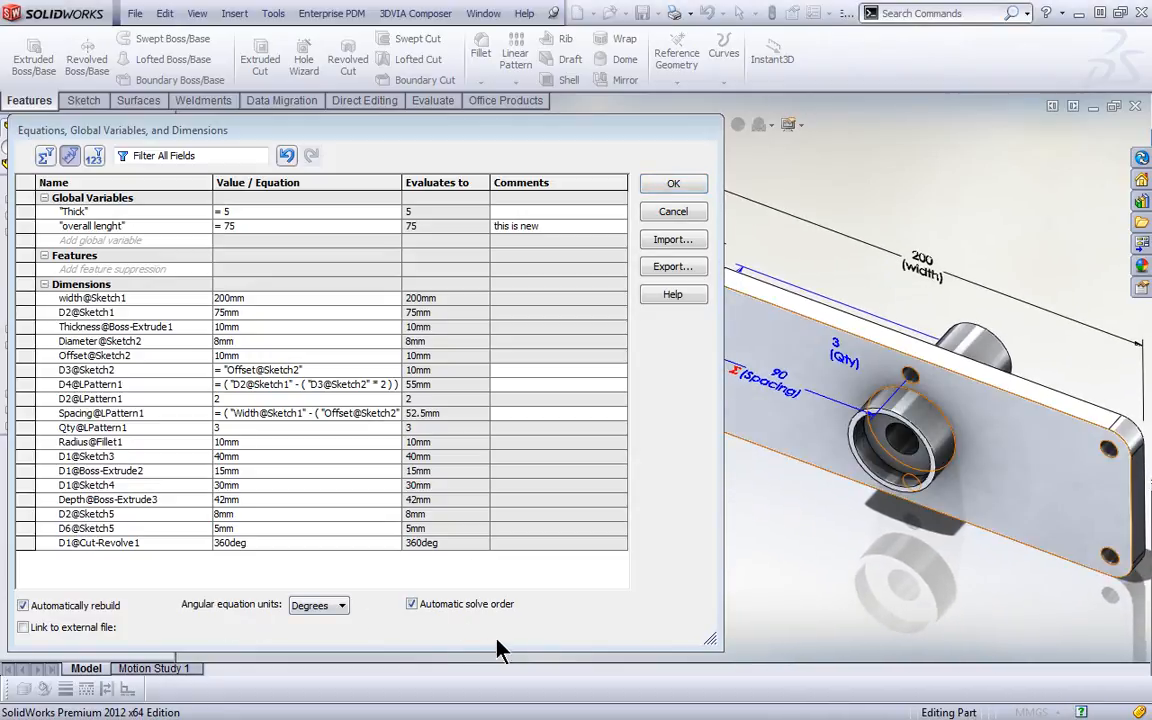
Step: In the equation view, start an equation for Depth@Boss-Extrude3 that takes its value from a measurement
click(45, 156)
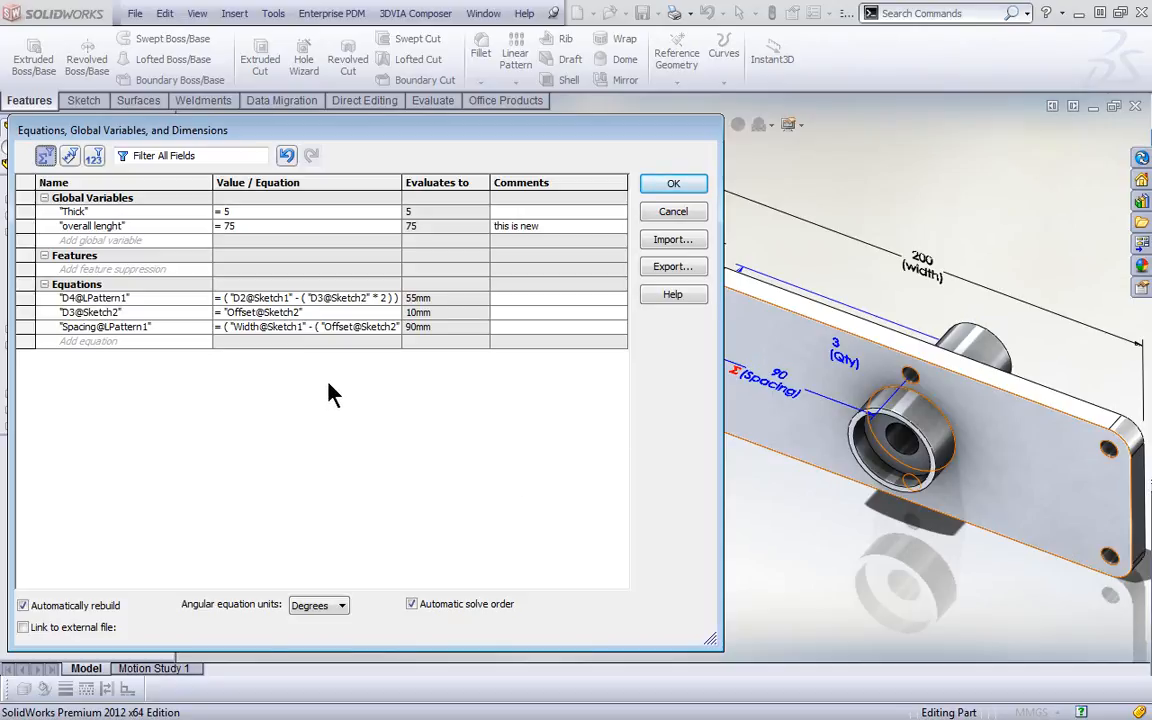
click(147, 343)
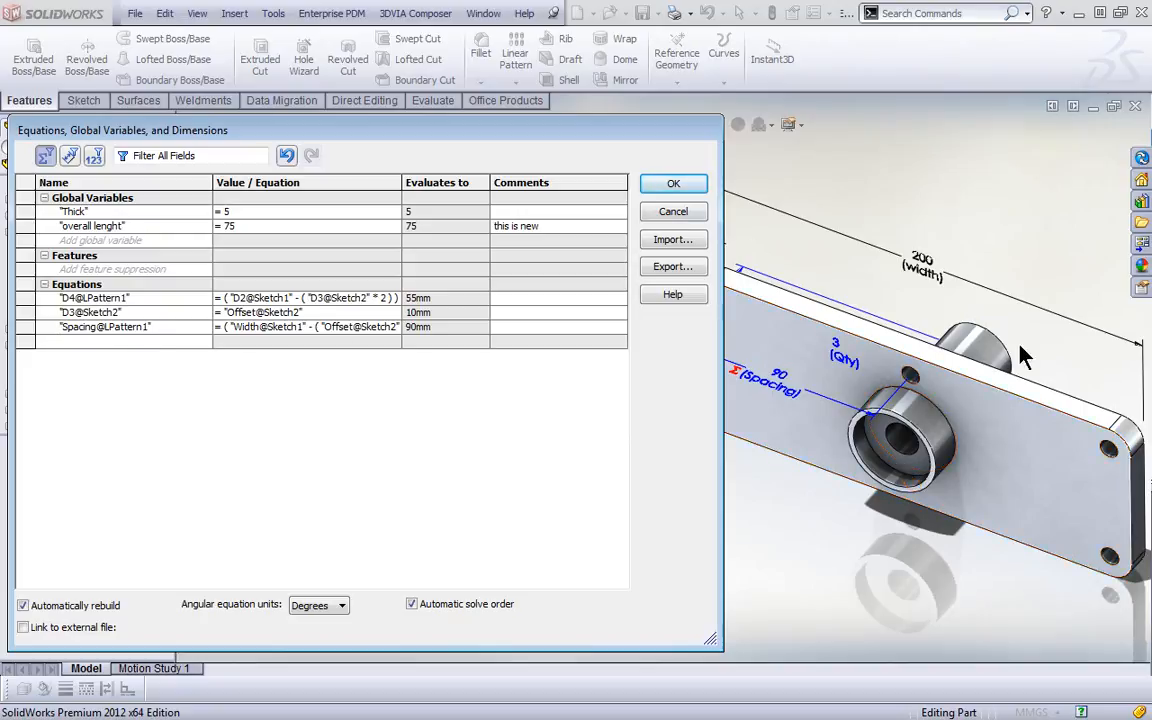
scroll(1018, 343, up, 2)
ctrl+middle_drag(828, 328, 947, 328)
right_drag(879, 279, 888, 305)
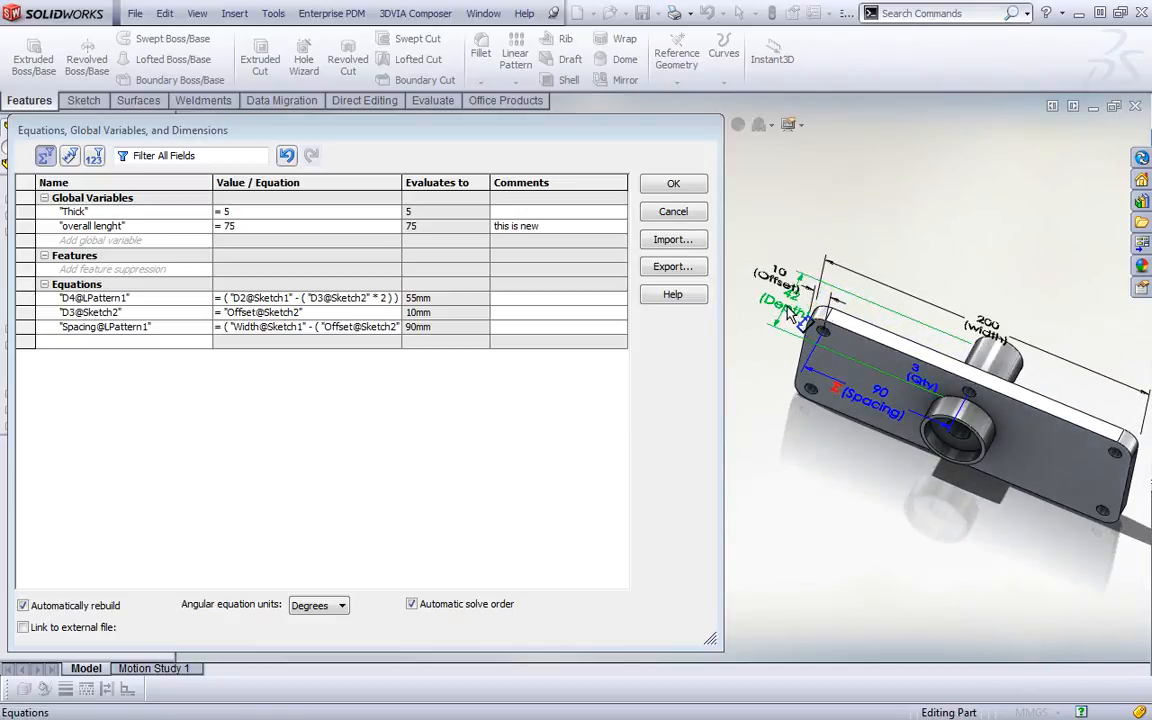
click(690, 282)
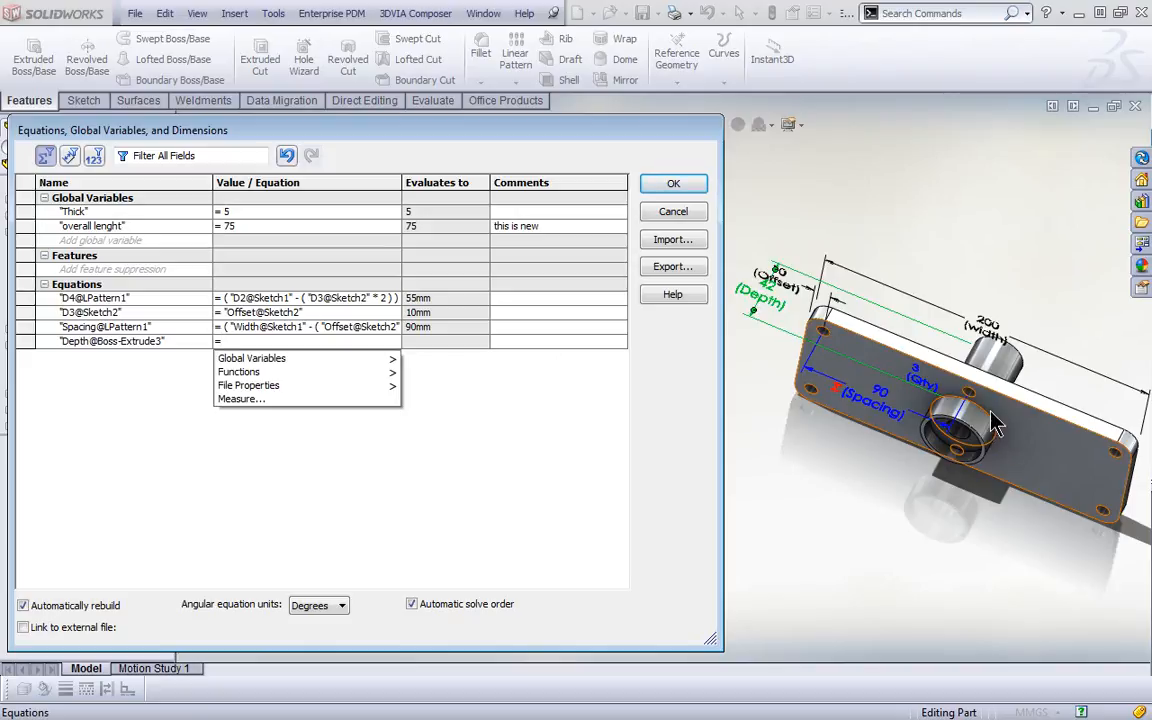
click(332, 400)
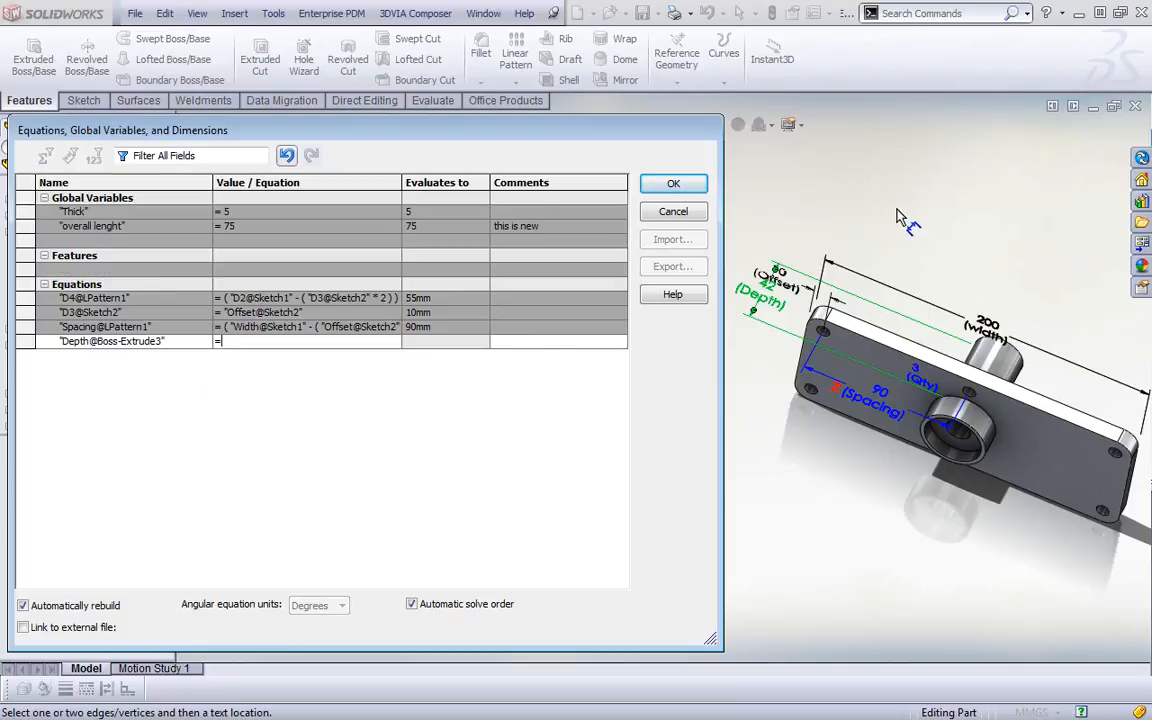
Step: Try to measure a hole on the plate as the value for the depth equation, and abandon the equation
drag(432, 120, 580, 153)
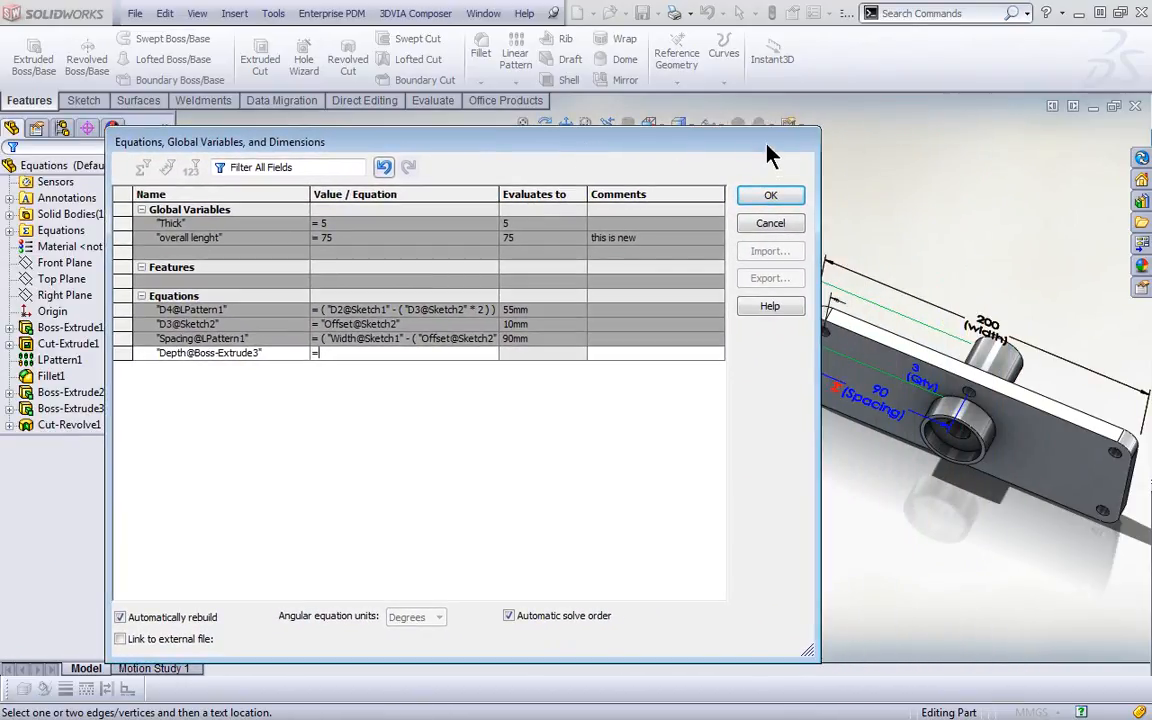
drag(767, 146, 732, 159)
scroll(881, 356, down, 3)
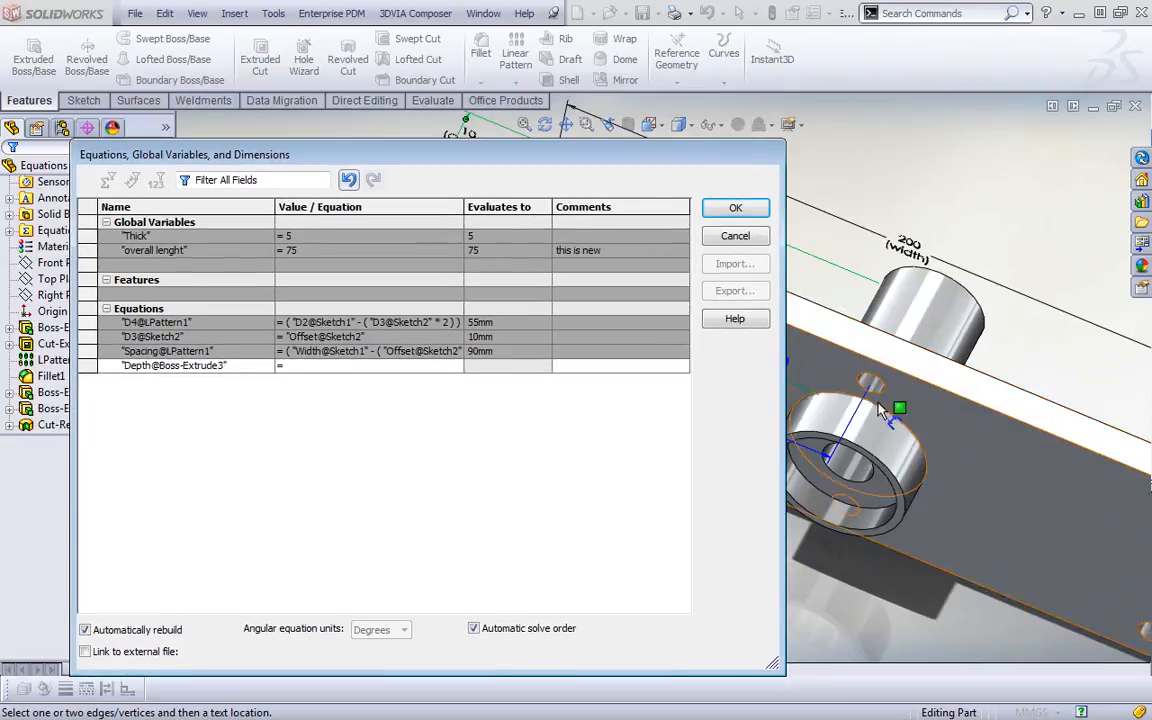
click(866, 379)
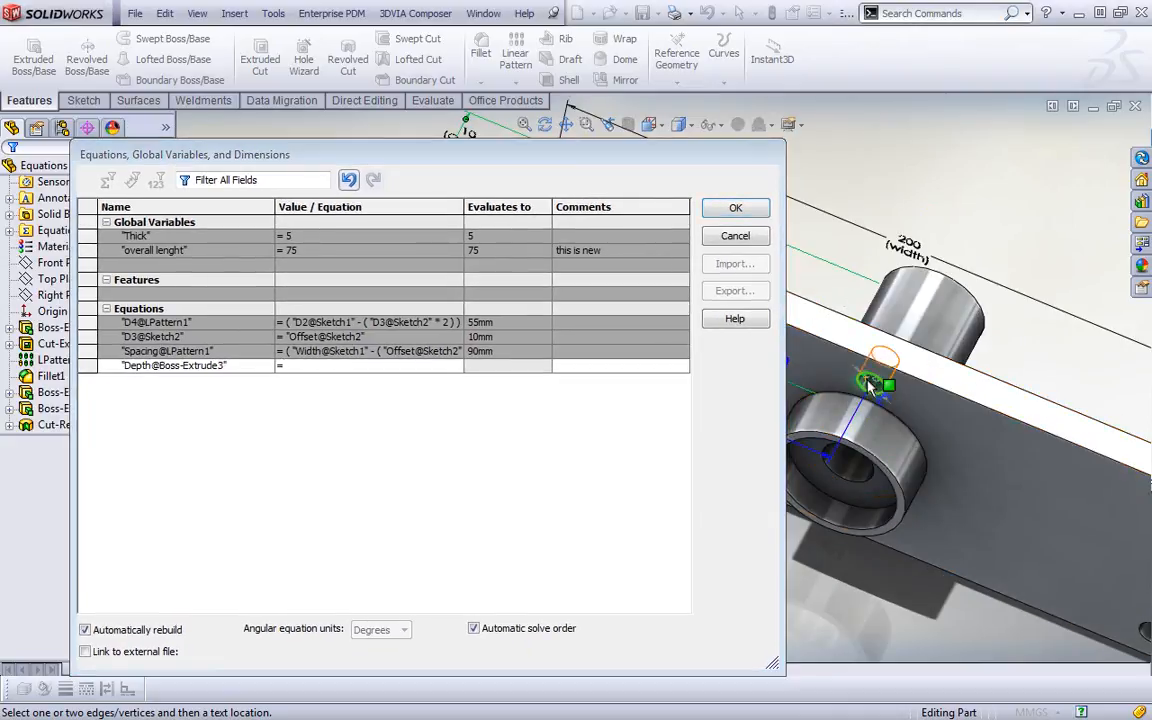
scroll(1000, 494, up, 2)
scroll(975, 486, down, 2)
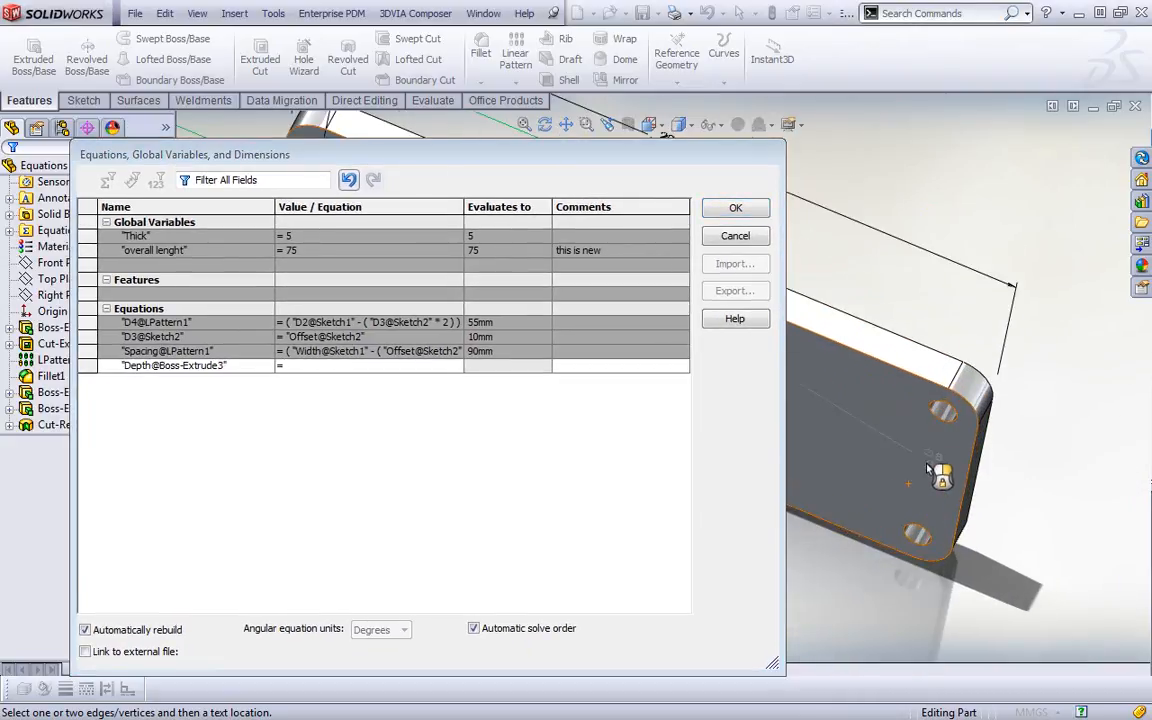
click(935, 400)
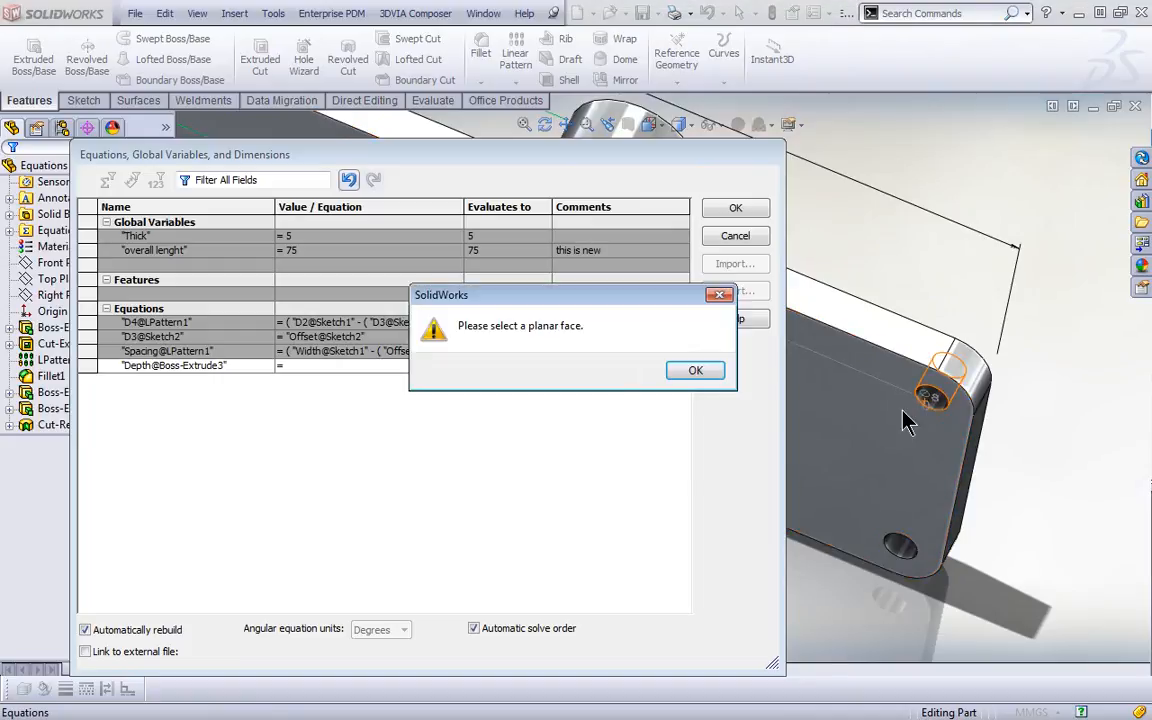
click(690, 375)
scroll(914, 430, up, 2)
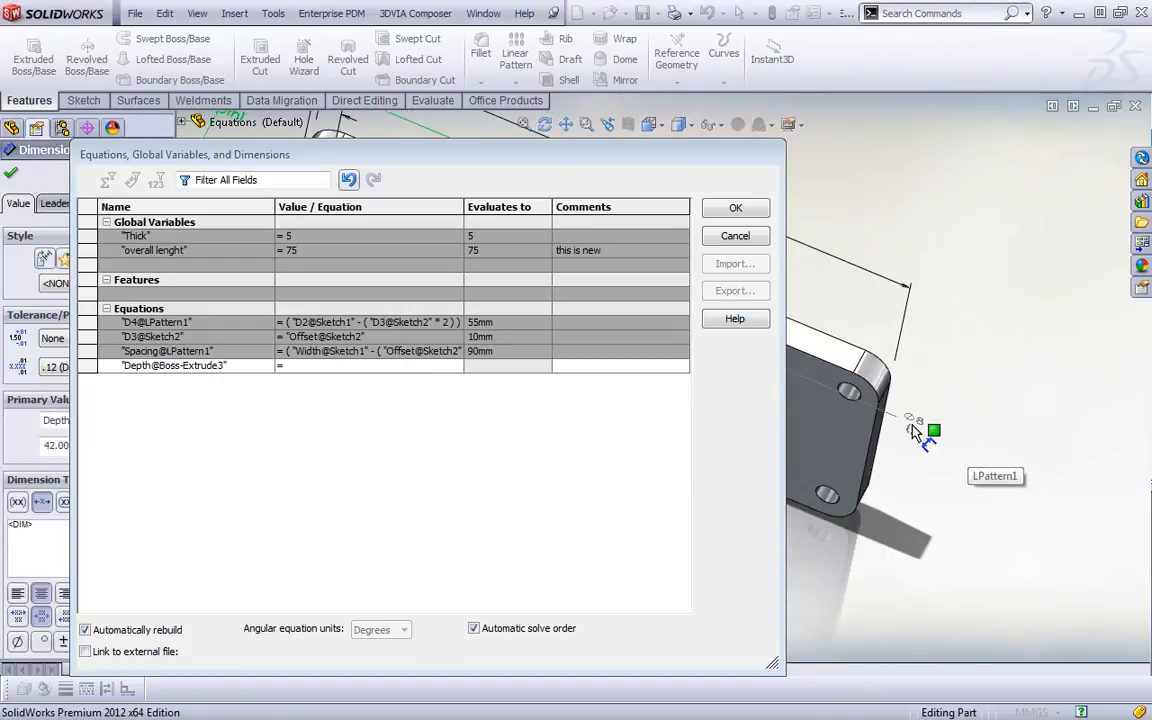
middle_drag(882, 402, 930, 383)
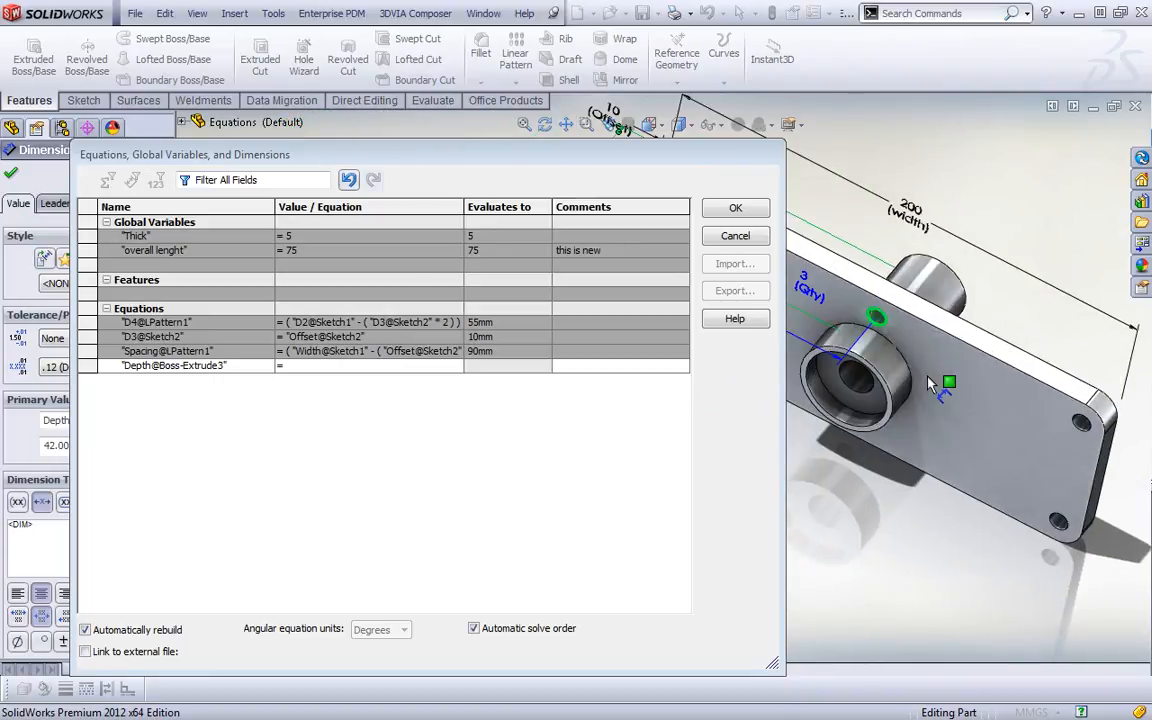
click(926, 372)
click(338, 369)
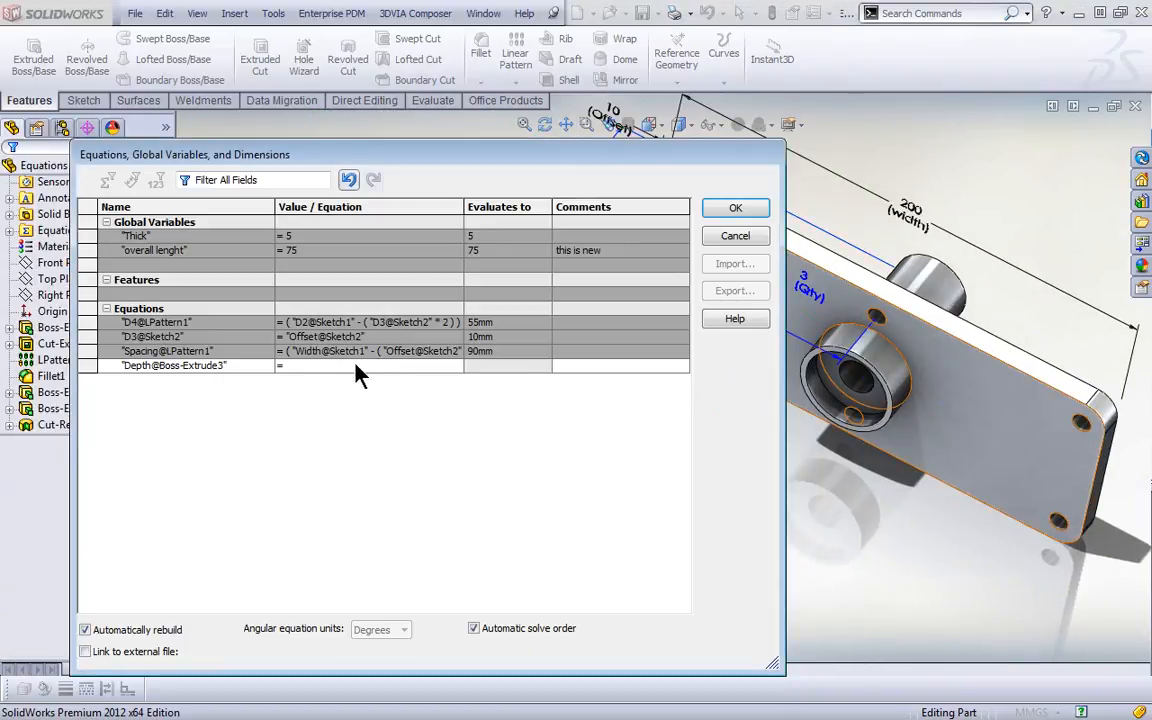
click(584, 192)
Step: Start an equation for Depth@Boss-Extrude3 again, taking its value from a measurement
click(150, 365)
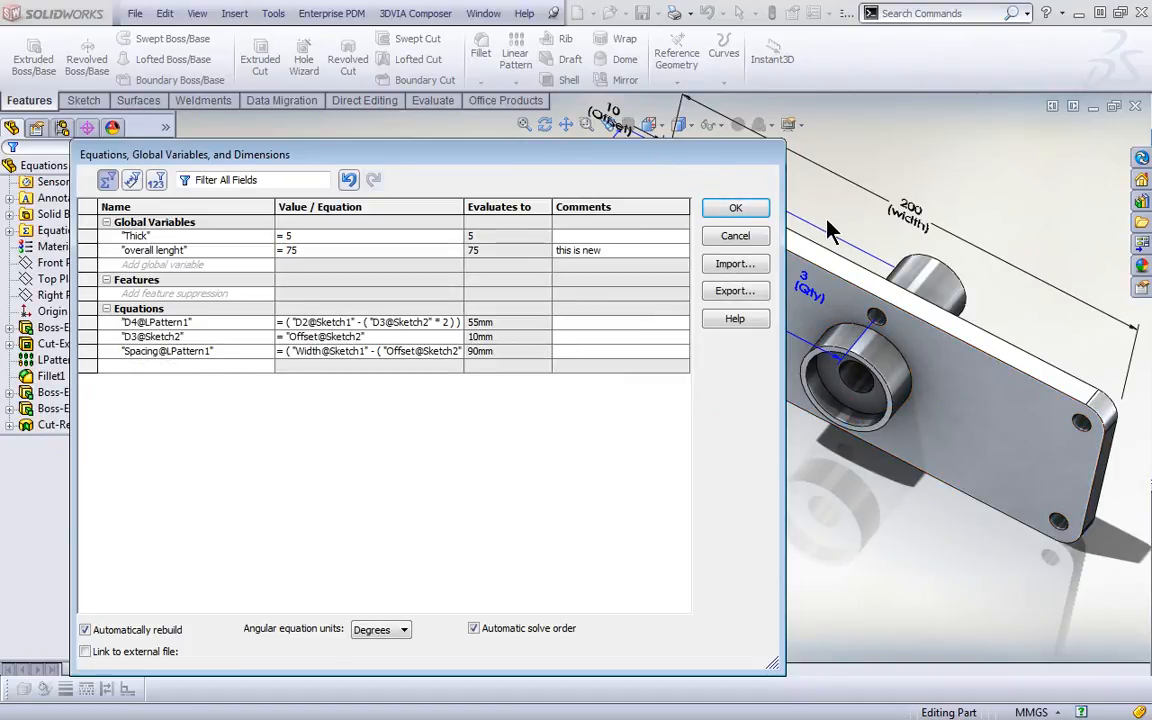
ctrl+middle_drag(827, 224, 1039, 338)
key(Tab)
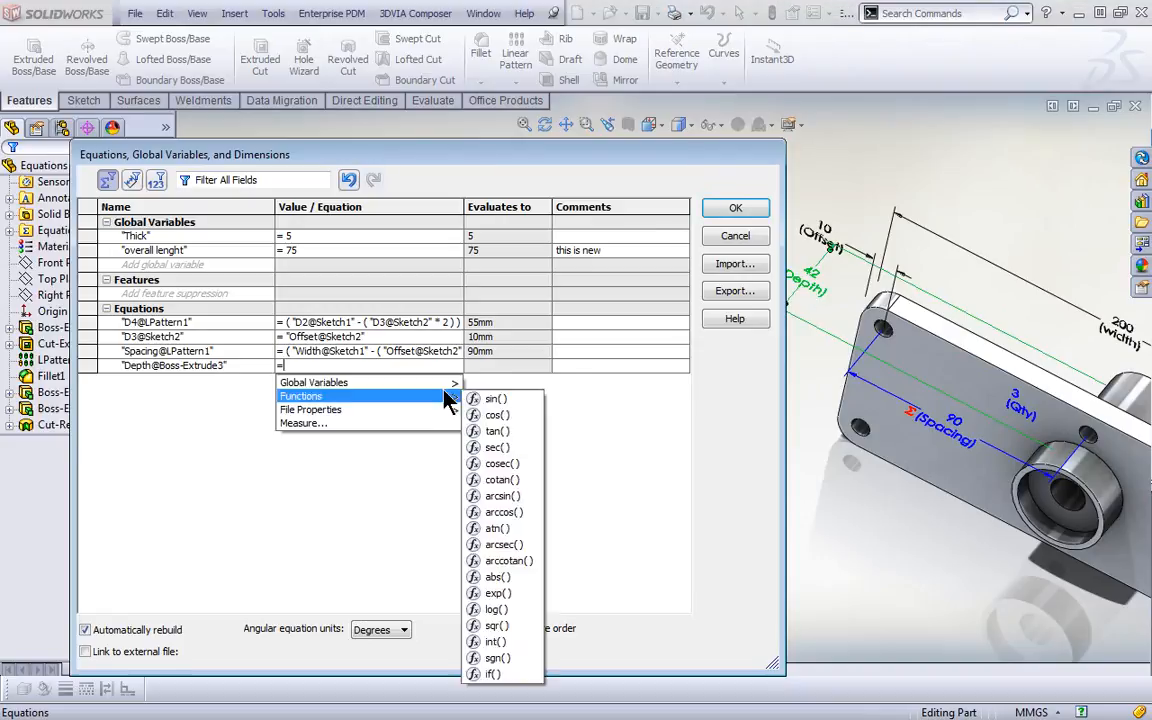
click(375, 424)
Step: Measure between the plate's two long side faces, place the reference dimension beside the plate, and accept it as the depth equation's value
scroll(900, 498, up, 3)
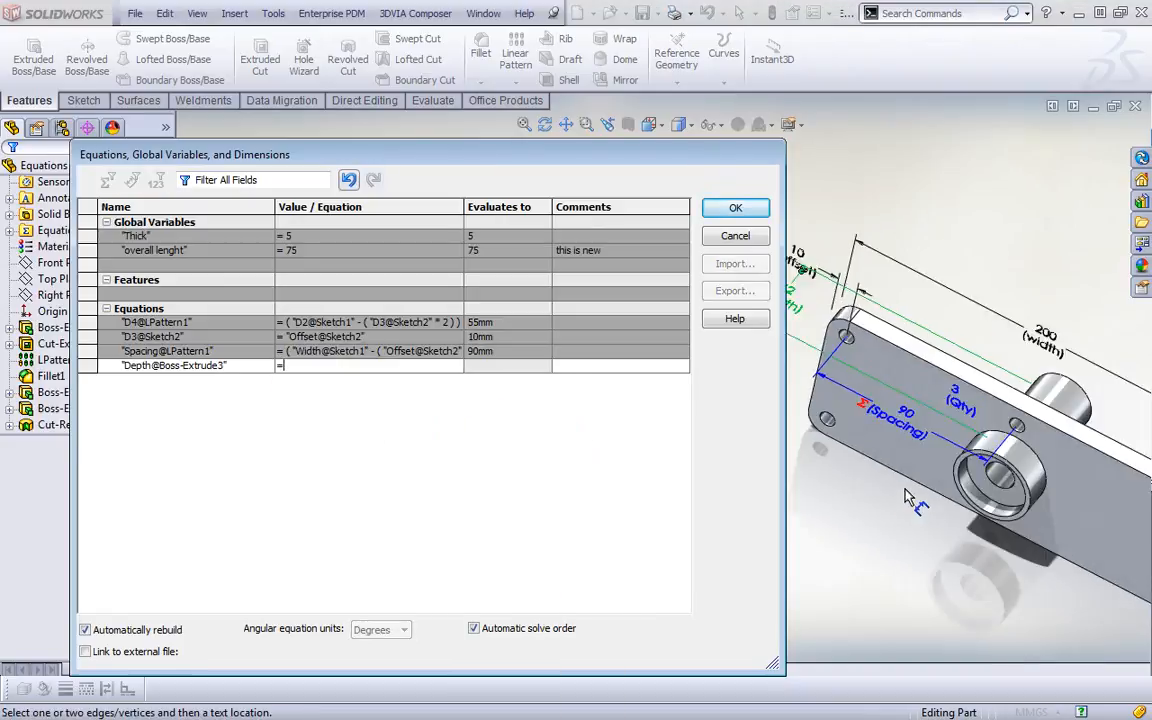
scroll(1058, 450, down, 2)
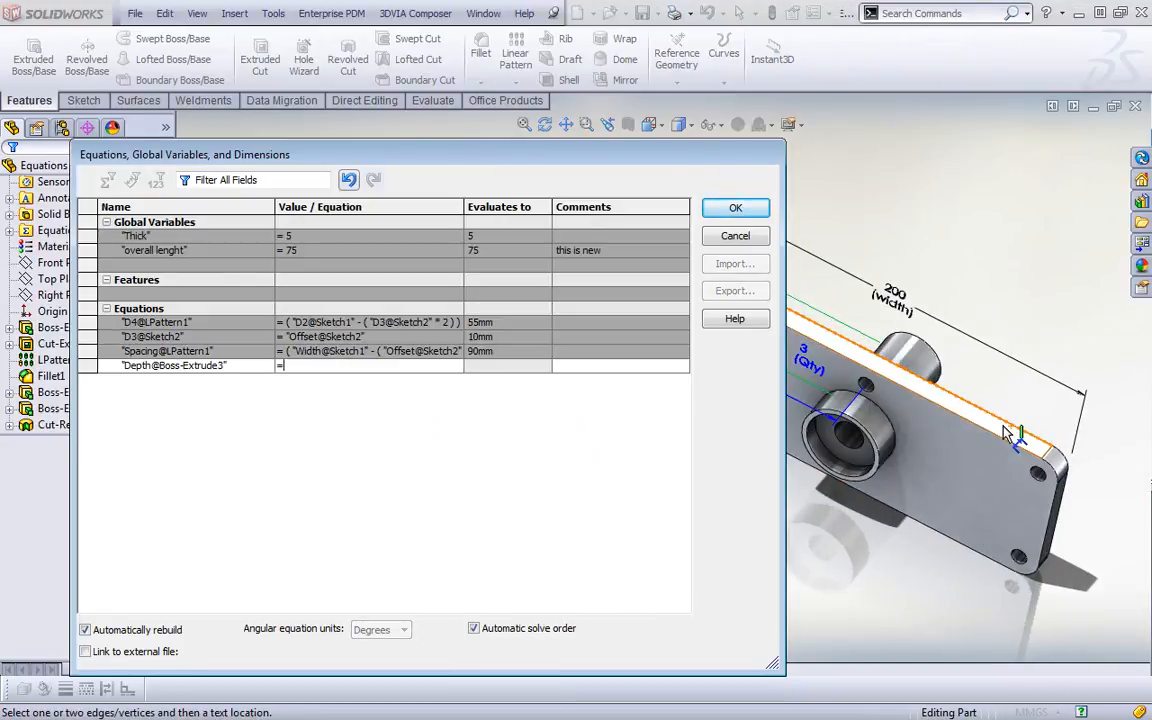
click(1015, 434)
middle_drag(936, 528, 940, 298)
click(975, 450)
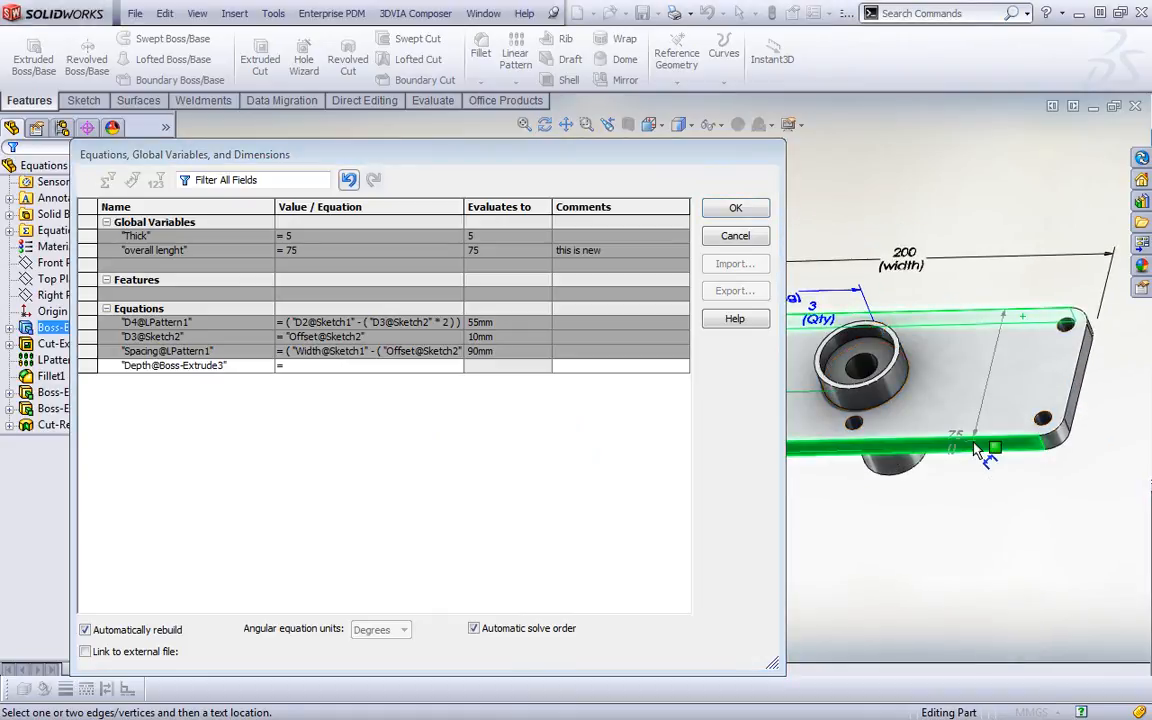
scroll(1000, 400, up, 2)
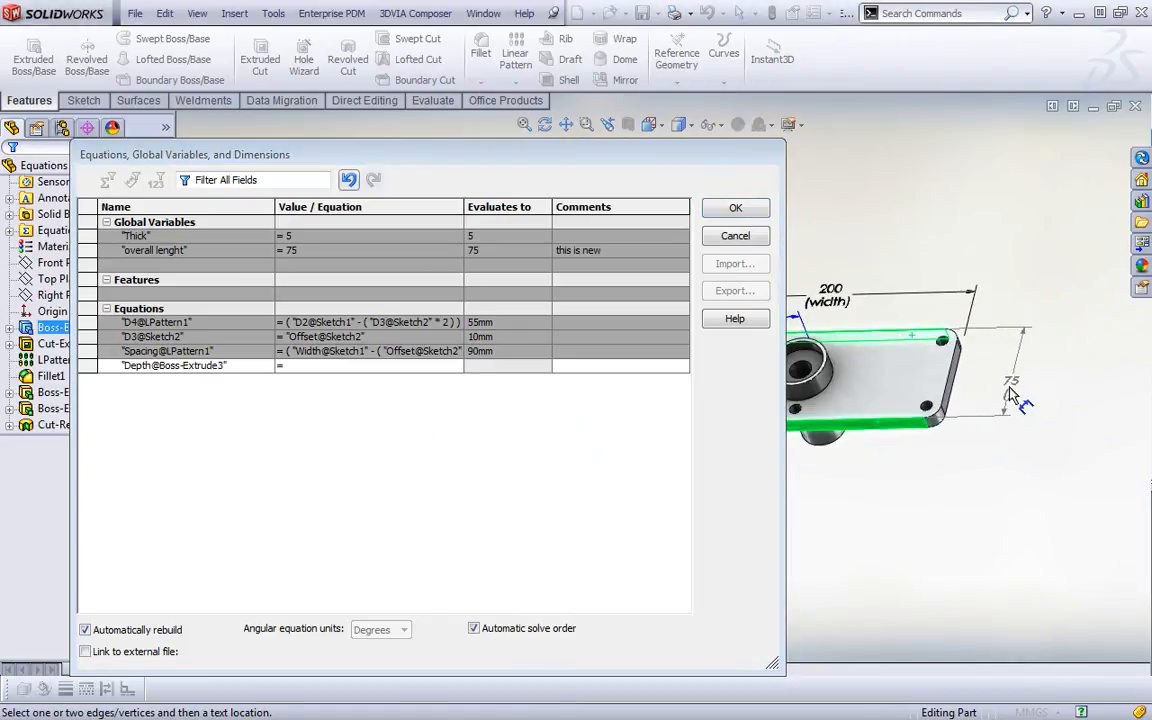
click(1015, 372)
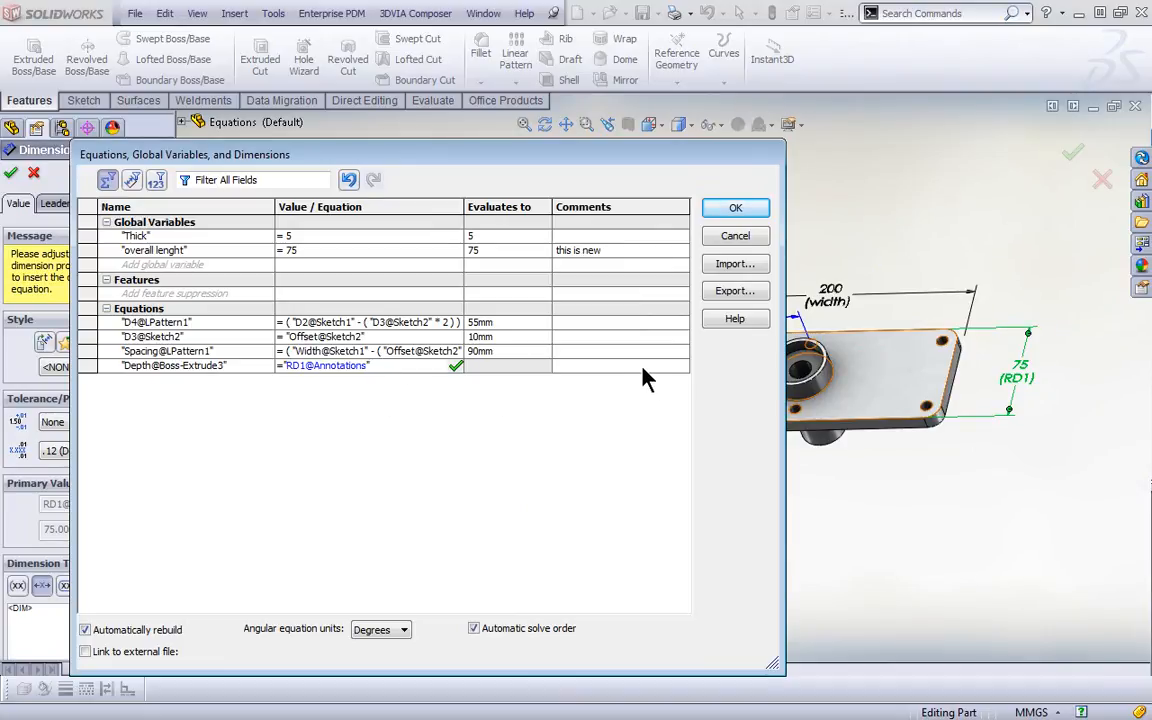
key(Return)
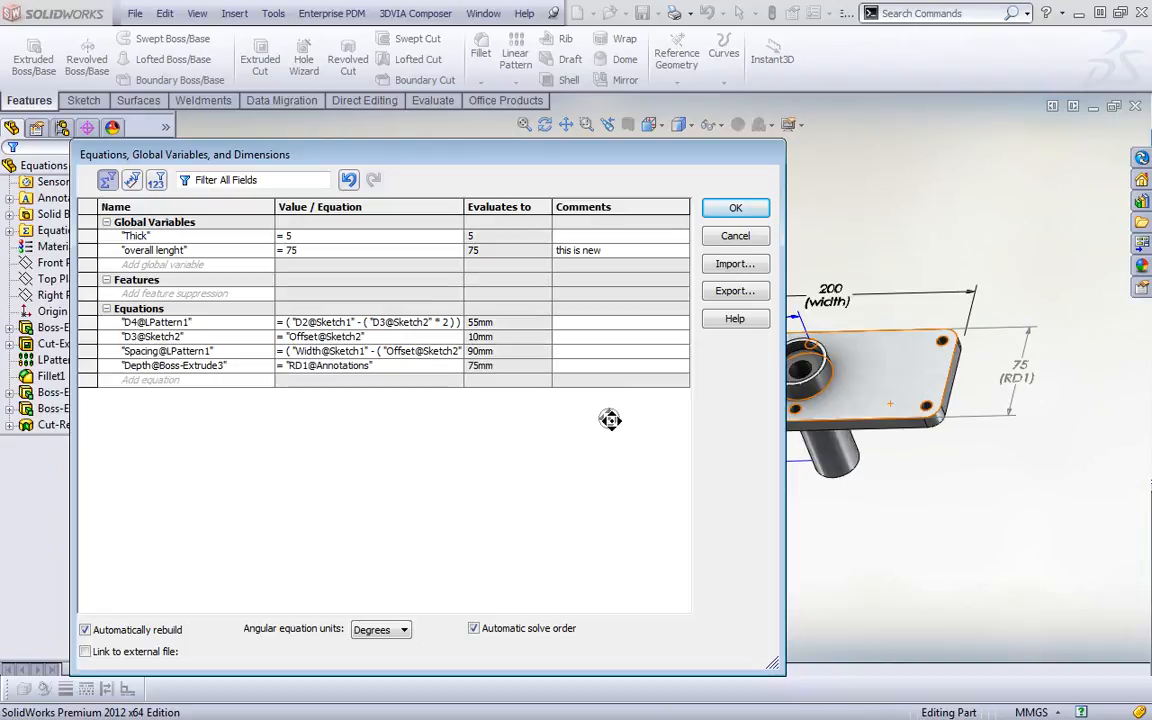
Step: Inspect the extruded shaft and display the plate's dimensions, then accept the equations and close the equation manager
middle_drag(905, 249, 872, 361)
ctrl+middle_drag(856, 240, 1010, 304)
mouse_move(925, 296)
middle_down()
mouse_move(902, 301)
mouse_move(854, 350)
mouse_move(848, 311)
mouse_move(920, 305)
middle_up()
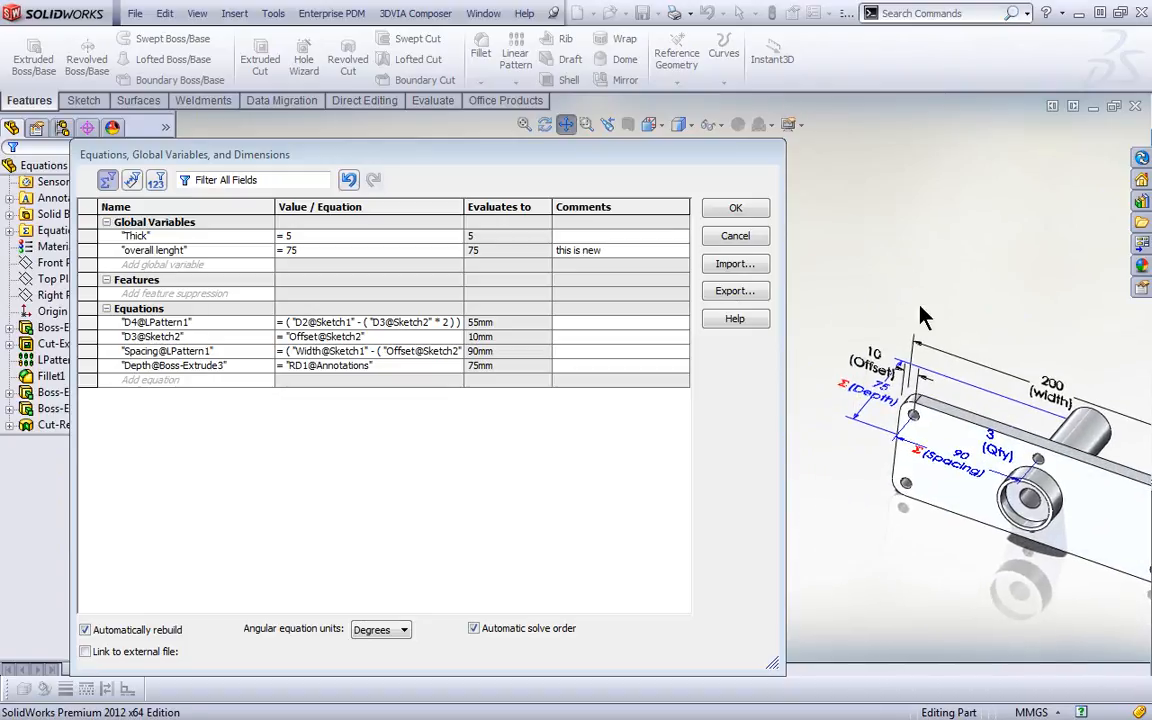
ctrl+middle_drag(1021, 399, 971, 355)
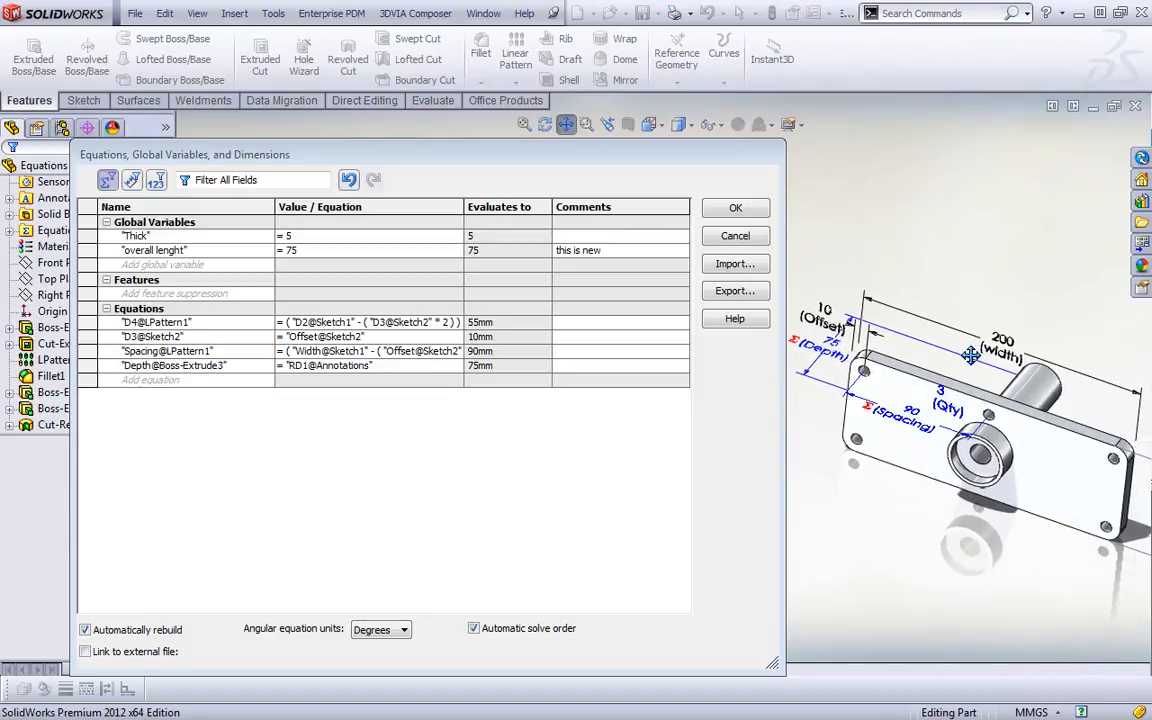
click(940, 419)
middle_drag(1042, 470, 918, 455)
double_click(912, 440)
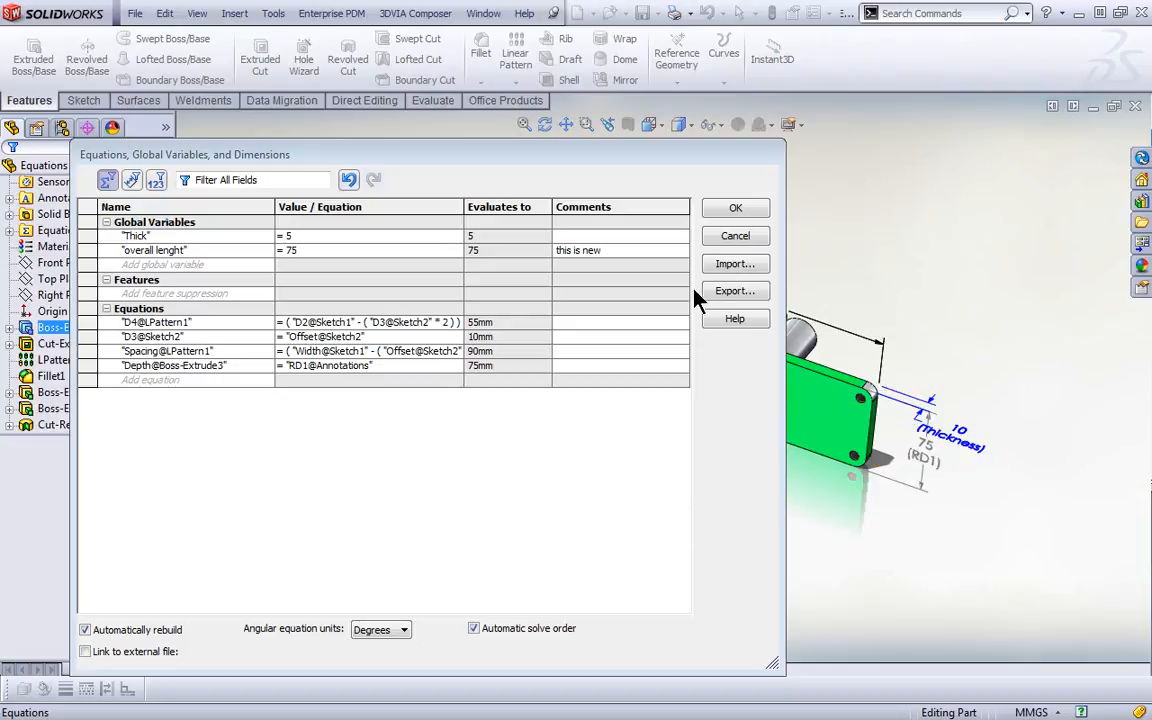
click(742, 209)
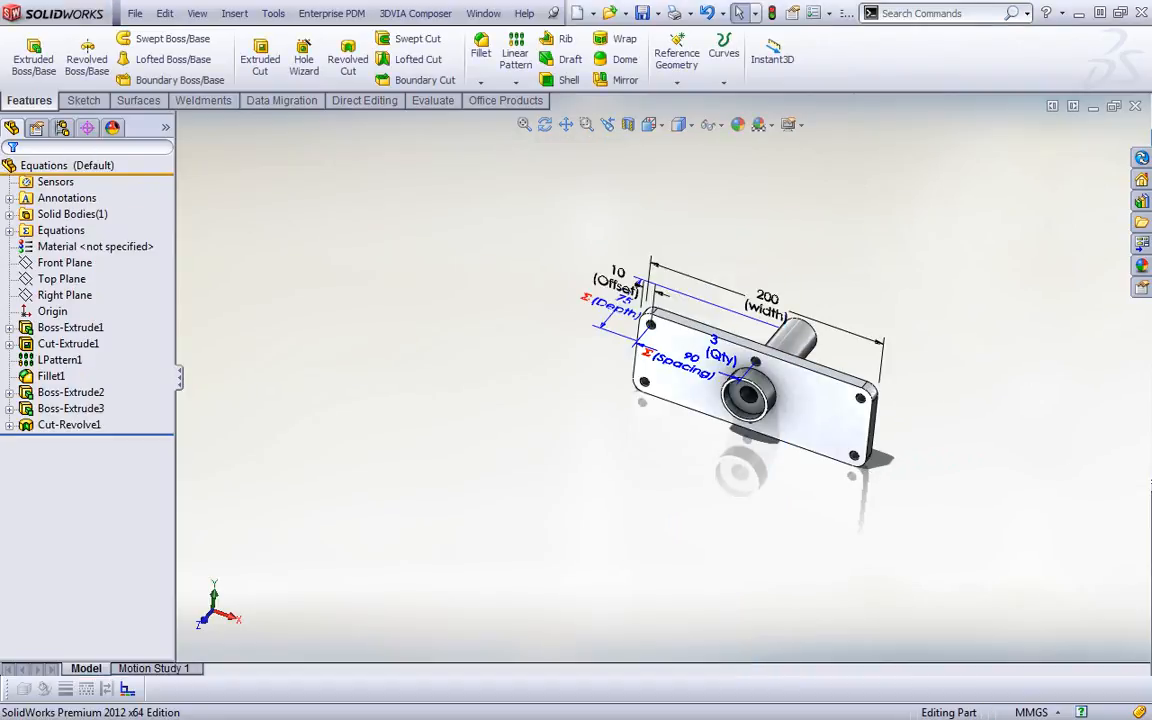
Step: Set the plate's height dimension D2@Sketch1 to 90 mm and check the rebuilt model
click(812, 412)
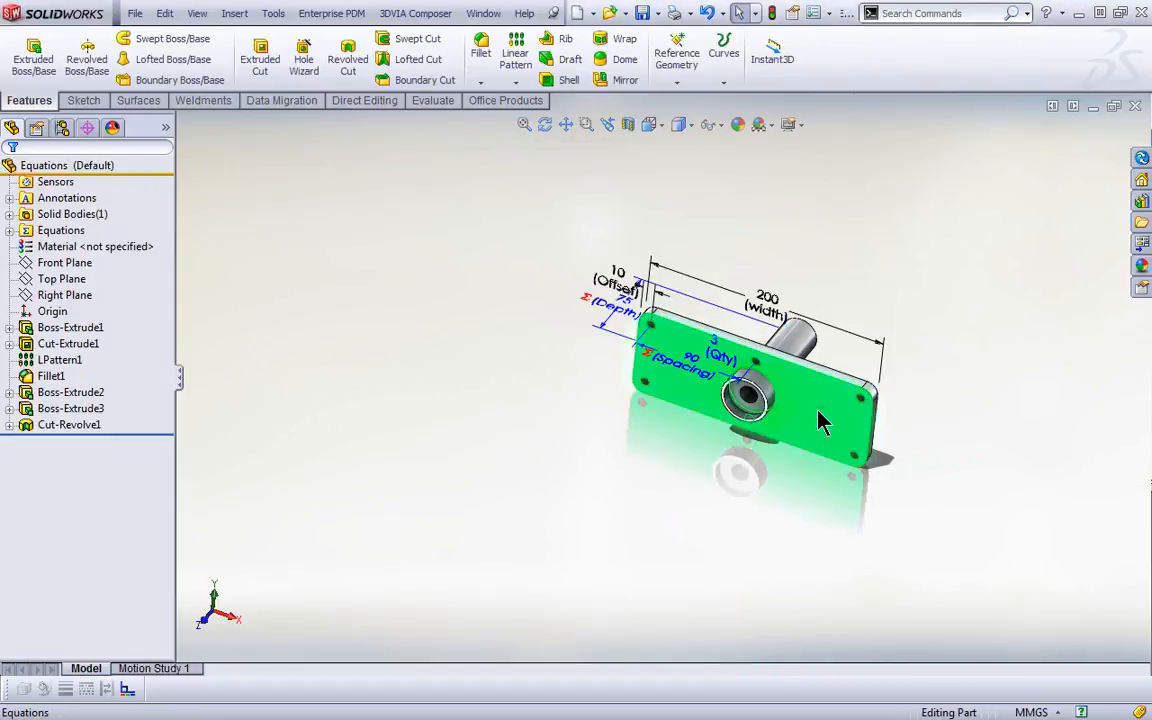
click(865, 438)
double_click(865, 438)
double_click(955, 456)
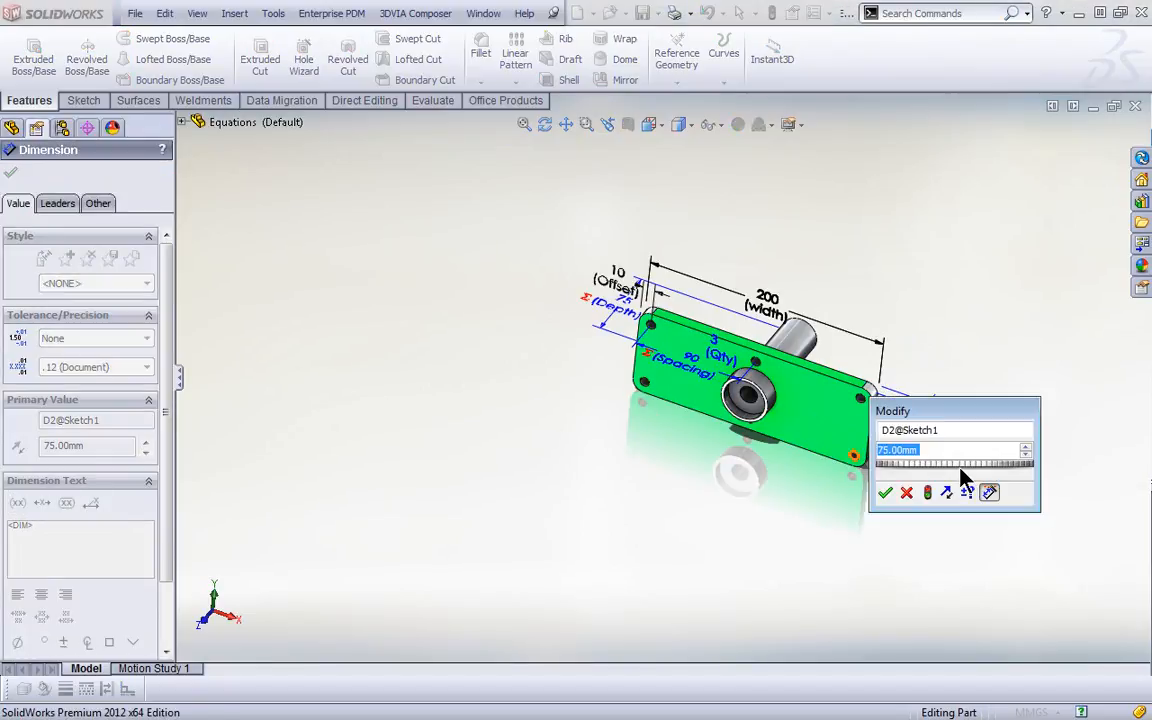
text(90)
click(885, 492)
click(697, 457)
mouse_move(574, 422)
middle_down()
mouse_move(558, 410)
mouse_move(571, 391)
mouse_move(583, 426)
middle_up()
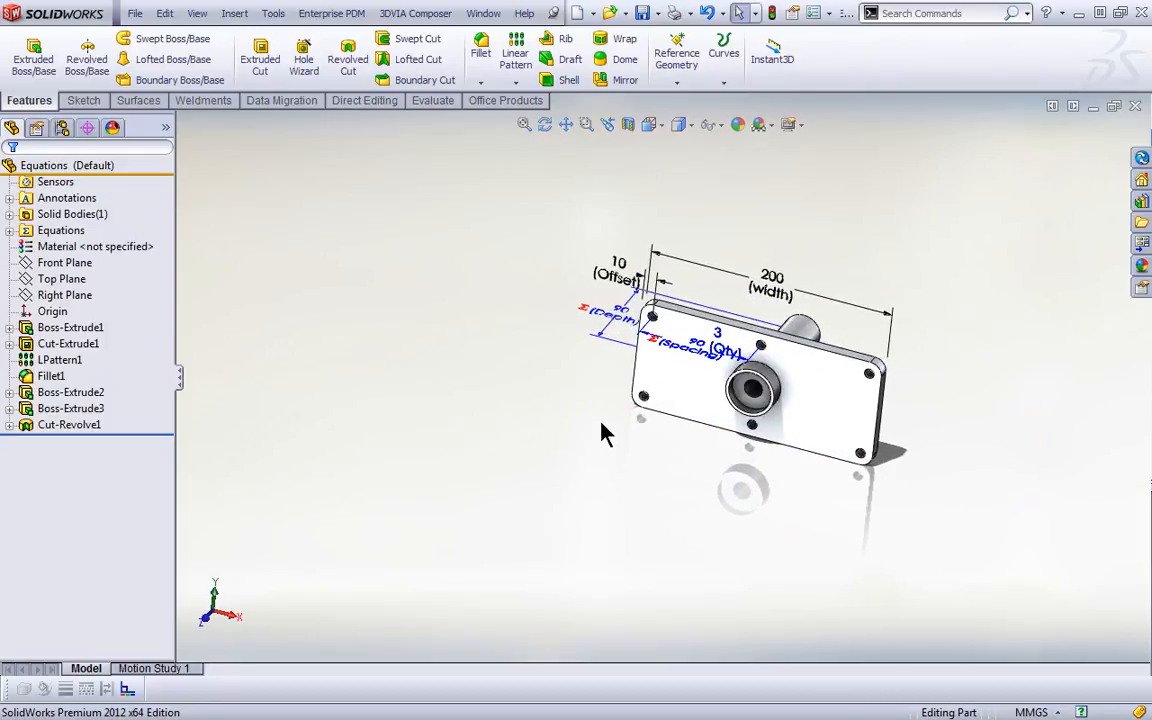
Step: Reopen the equation manager and move its window up to reveal the lower part of the model area
right_click(72, 231)
click(122, 243)
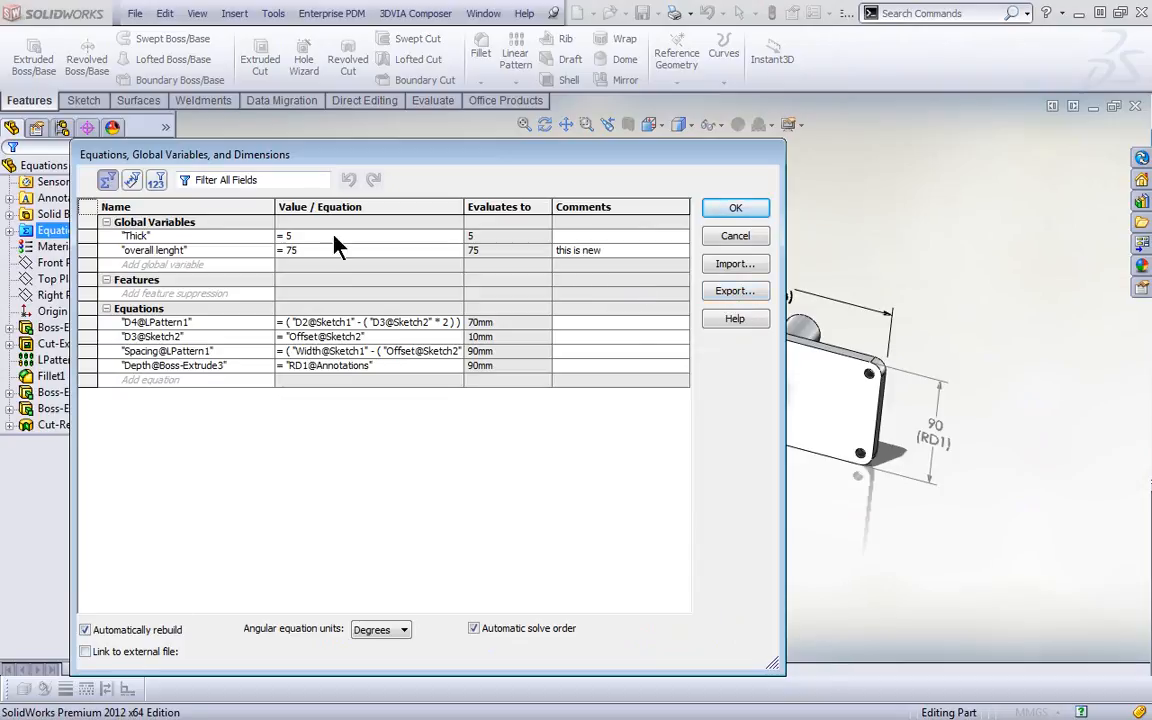
drag(419, 157, 431, 71)
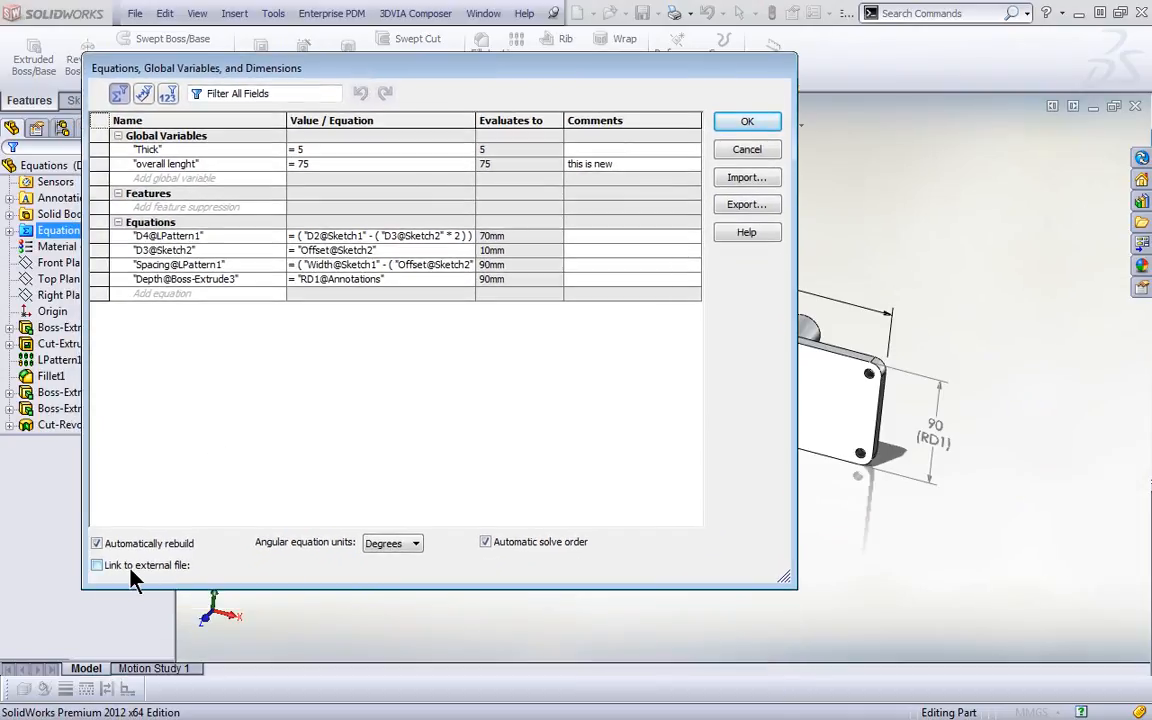
Step: Try to create a new external equations file named webcast on the Desktop for linking the equations
click(157, 574)
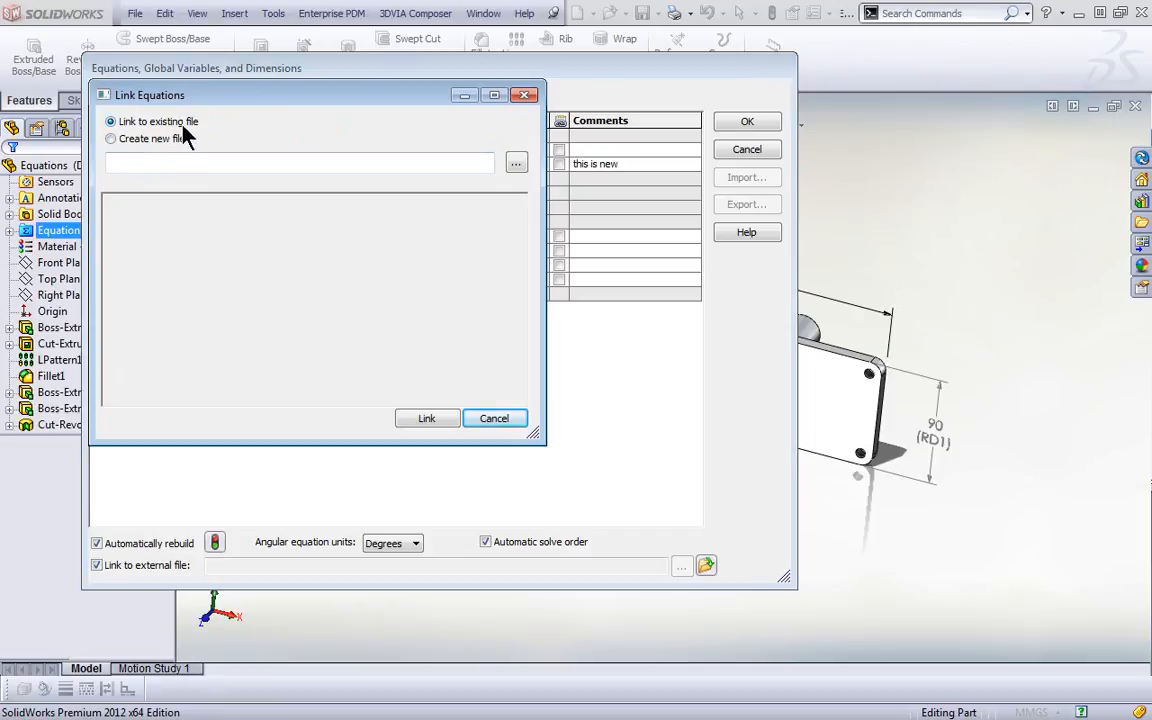
click(160, 140)
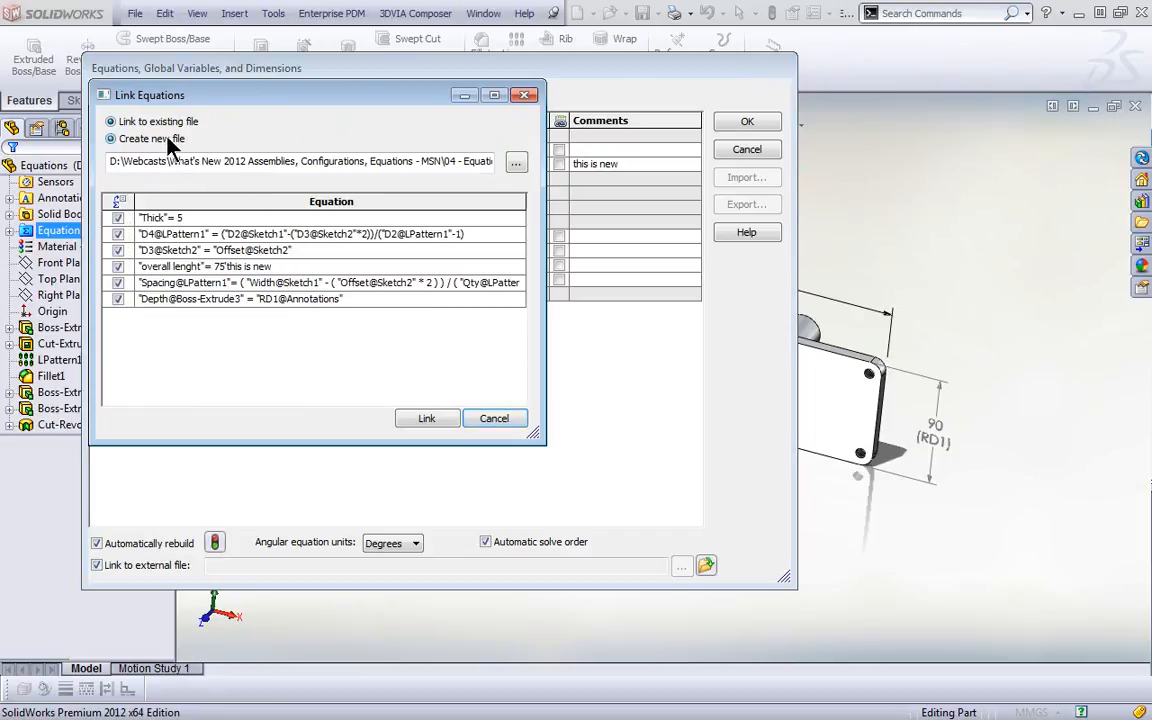
click(516, 166)
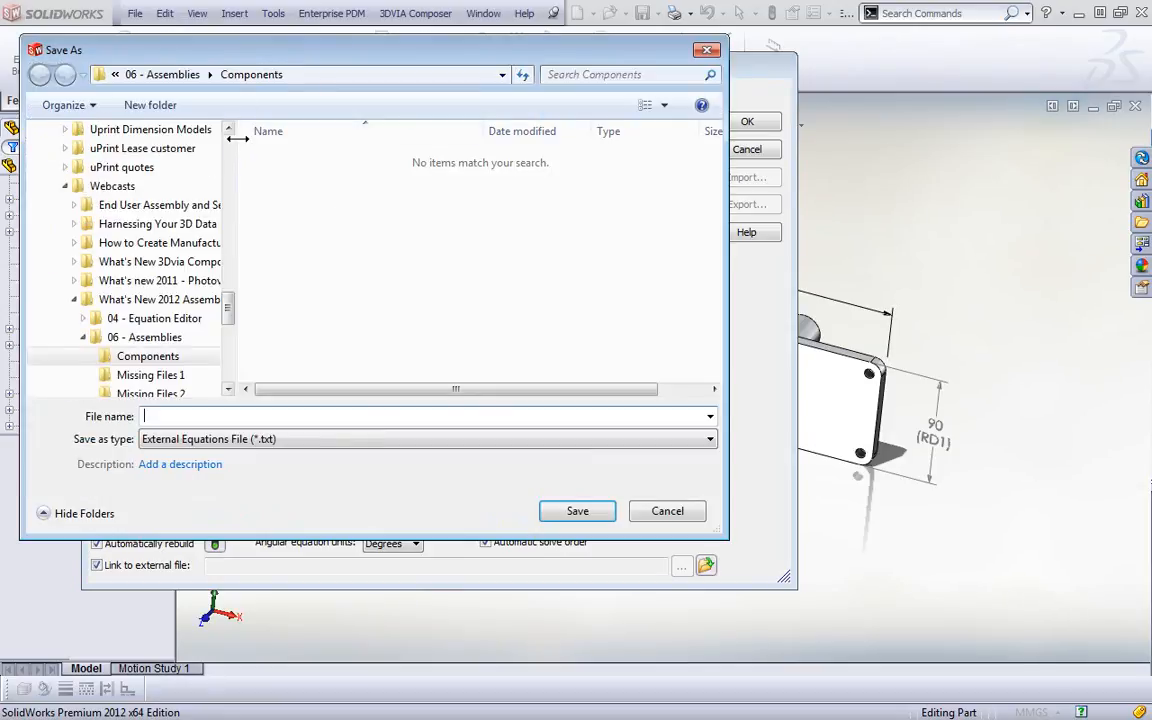
scroll(228, 150, up, 10)
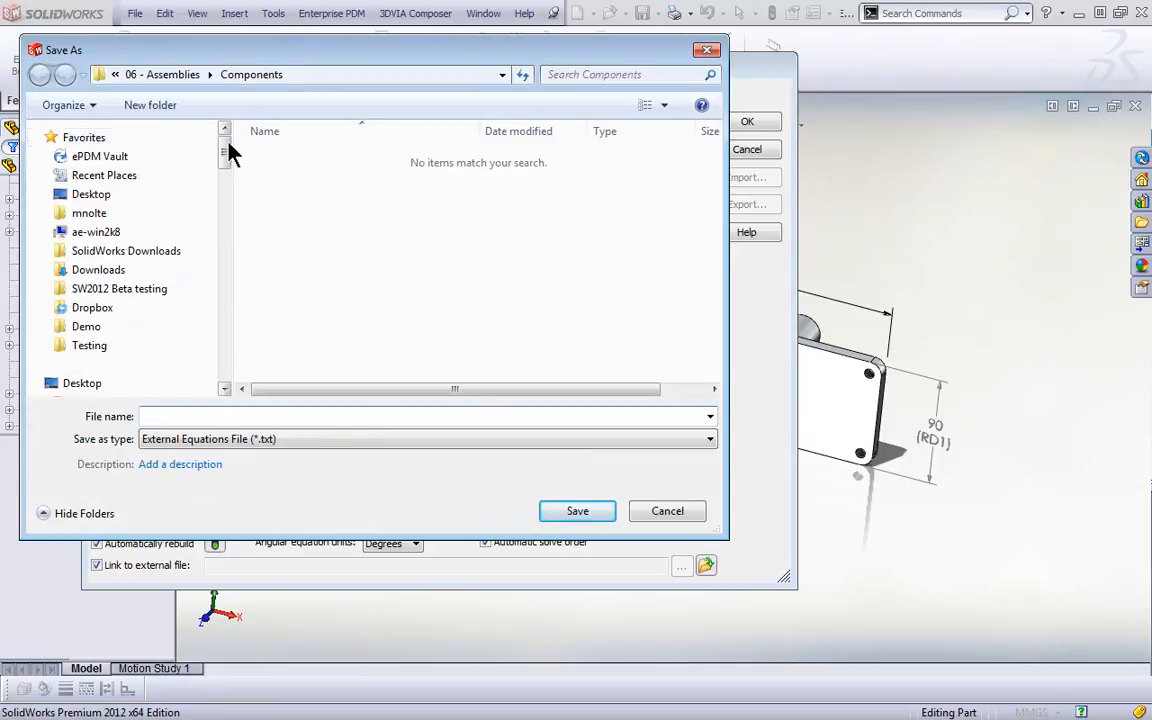
click(132, 193)
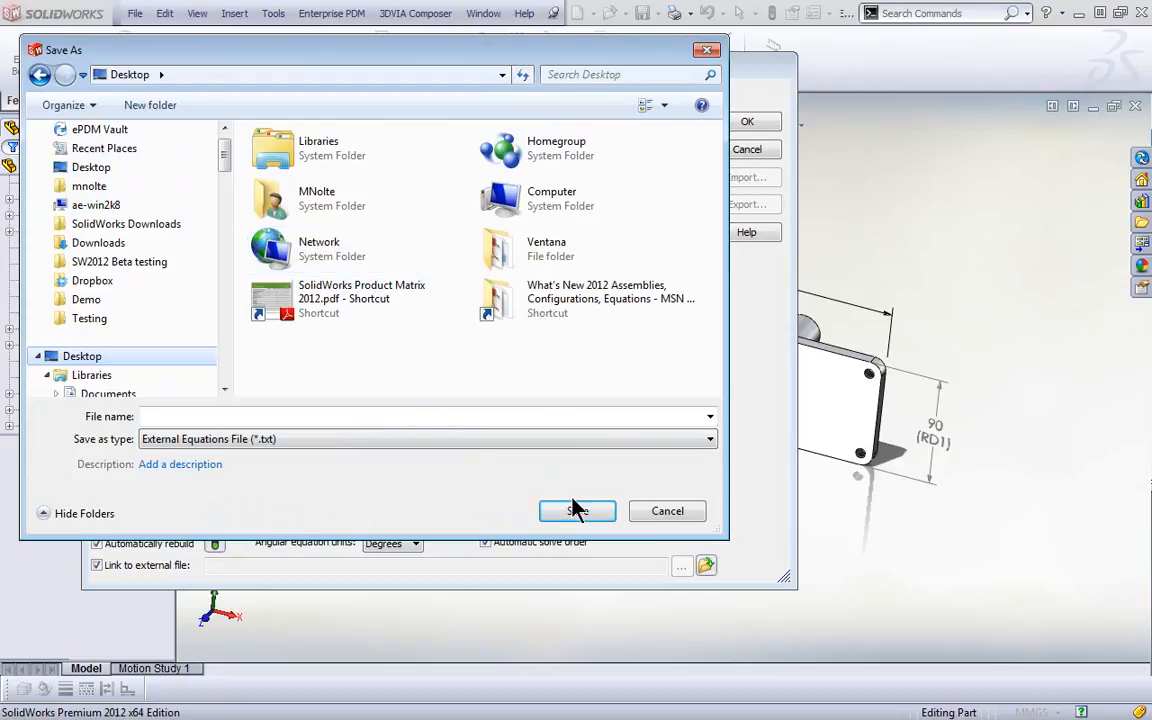
click(567, 414)
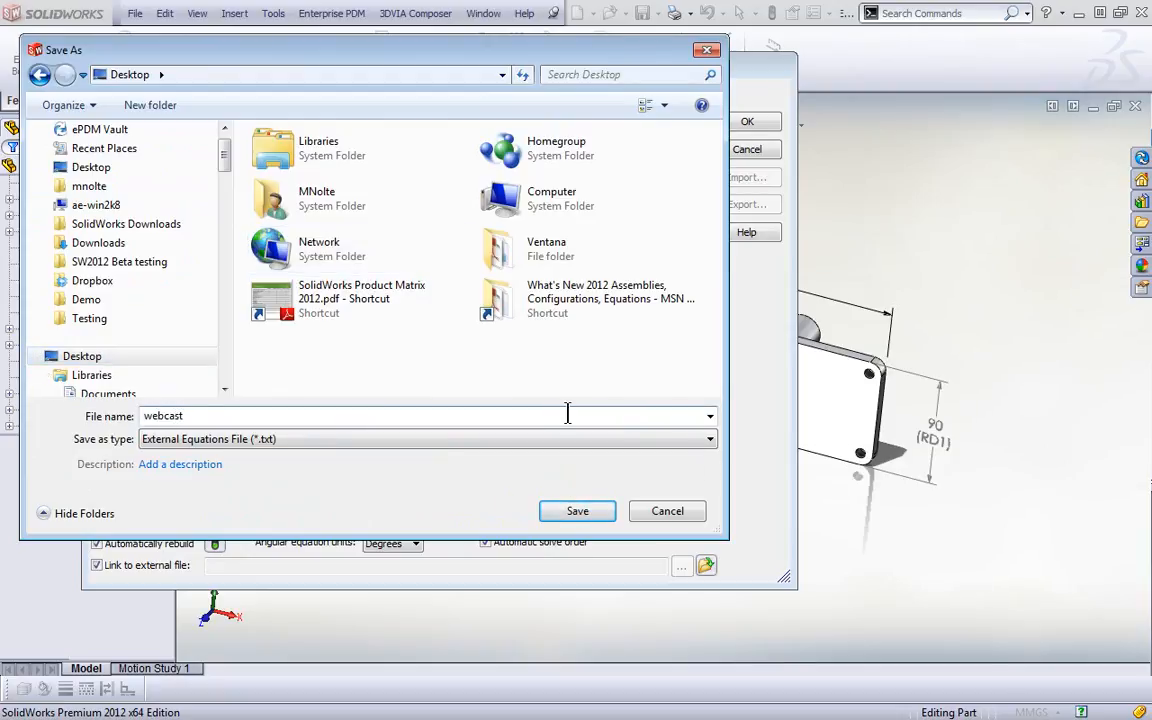
text(webcast)
key(Return)
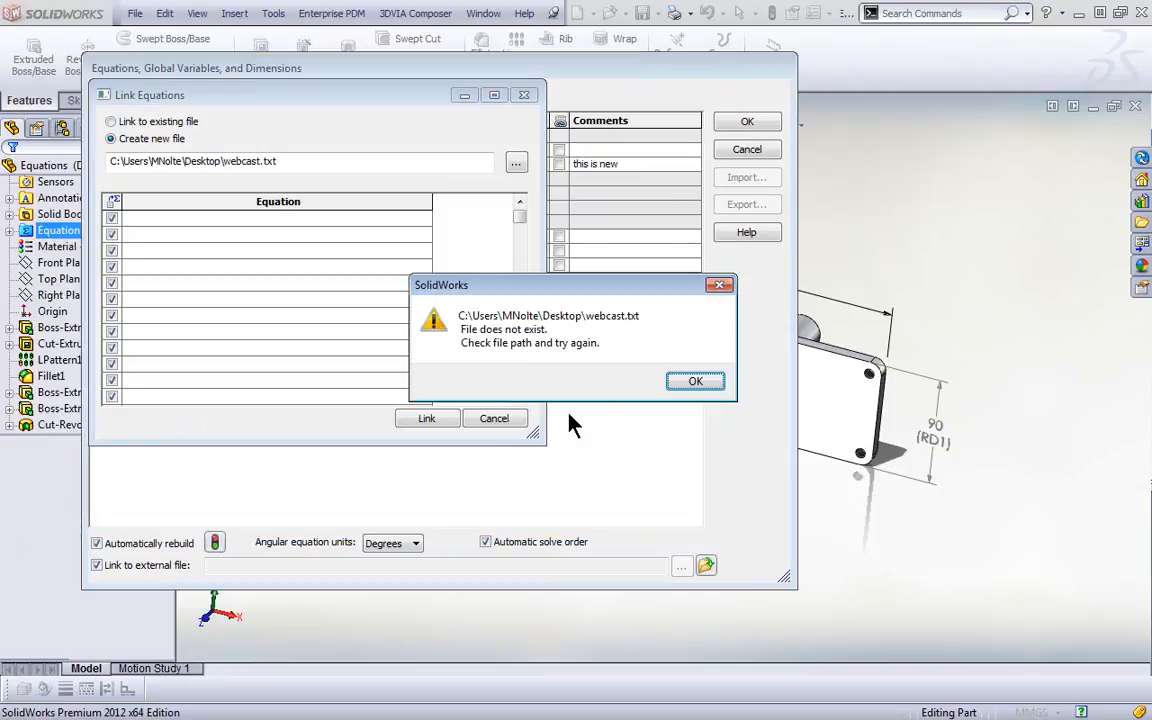
Step: Try to link the equations to webcast.txt, and abandon the link
click(688, 383)
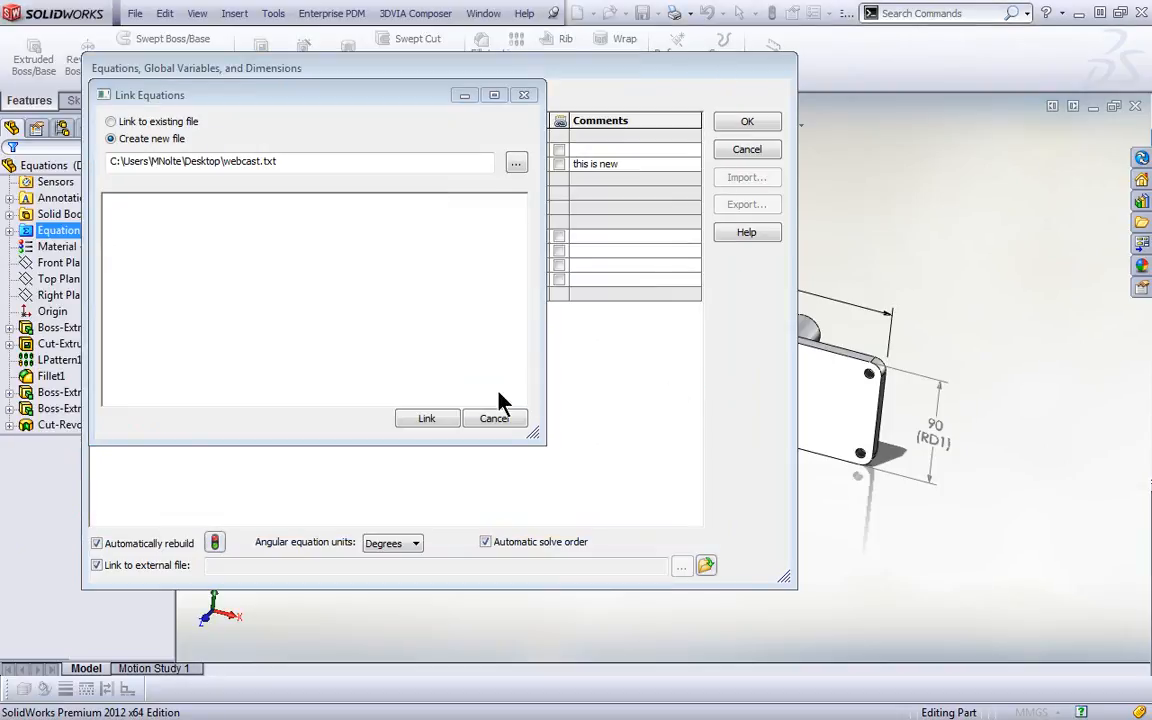
click(431, 420)
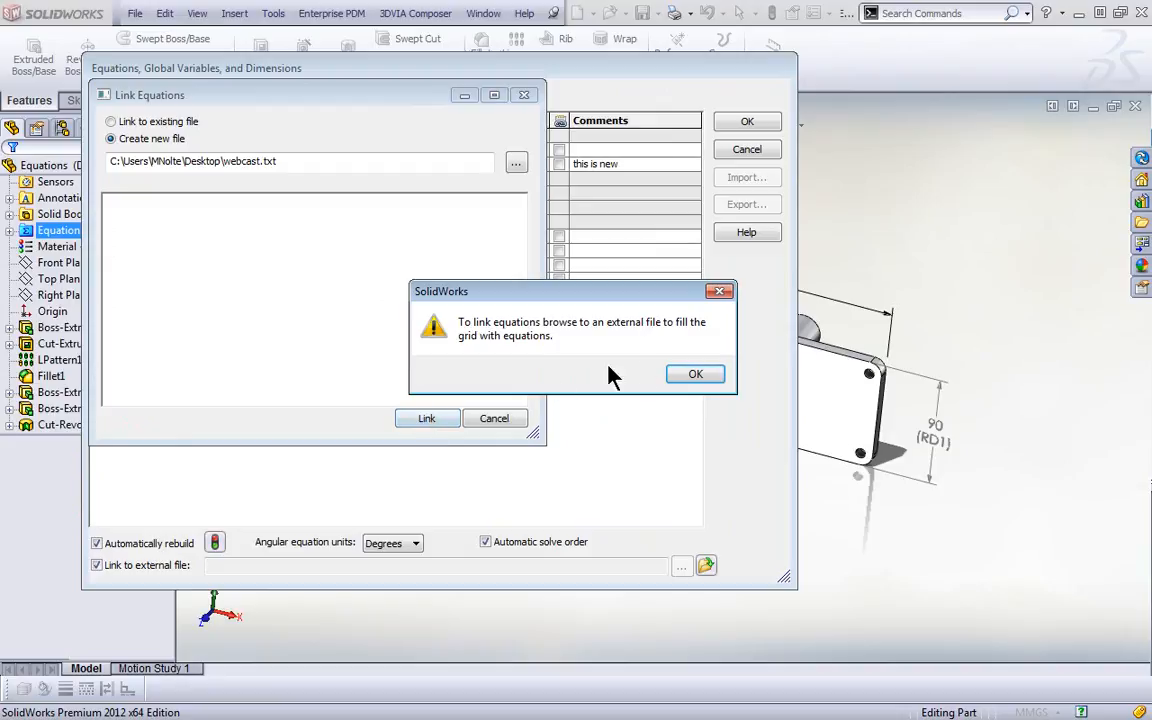
click(697, 375)
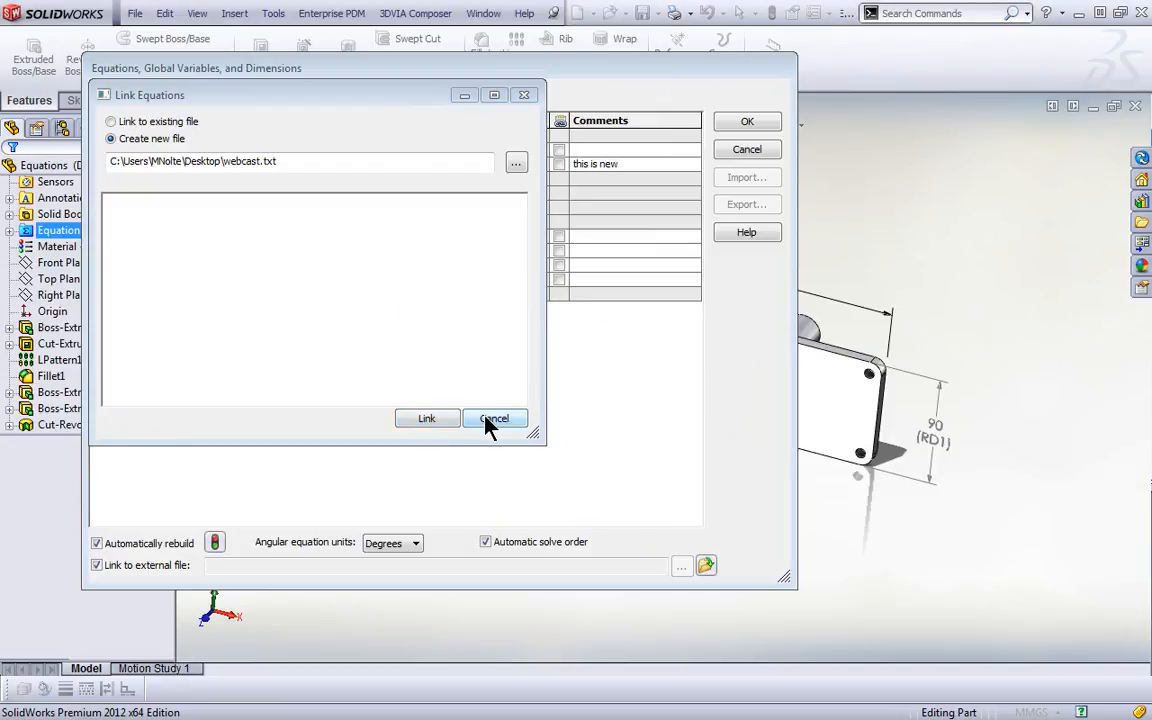
click(440, 420)
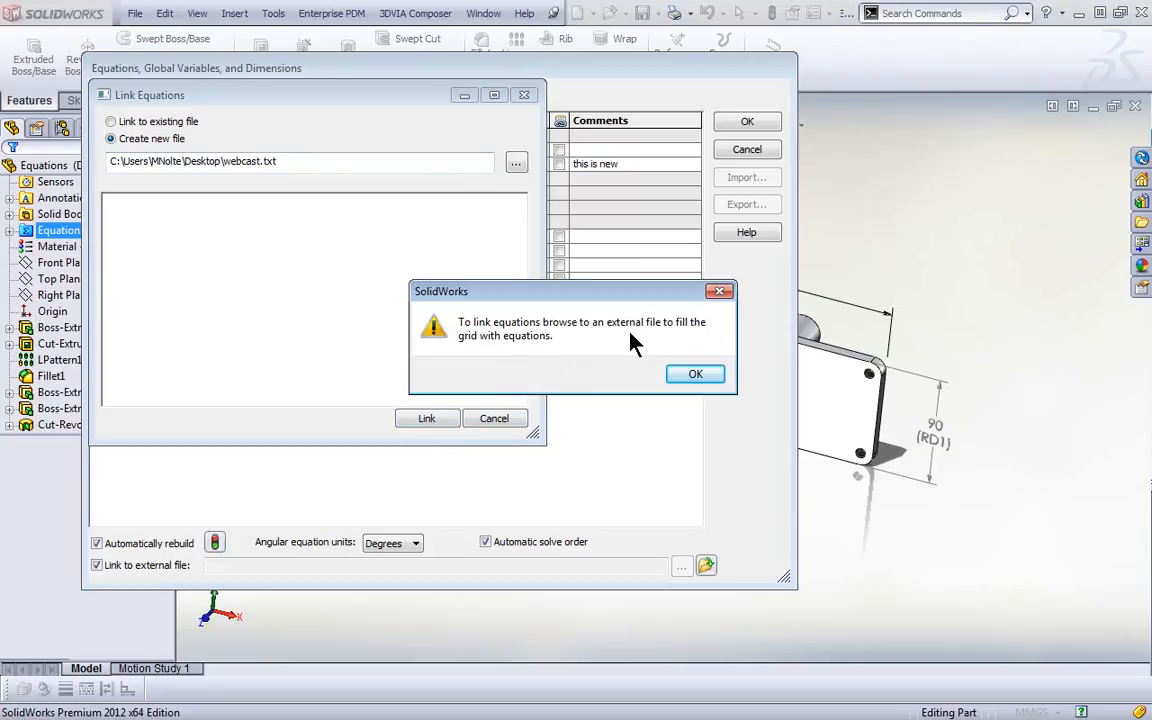
click(697, 374)
drag(388, 108, 753, 253)
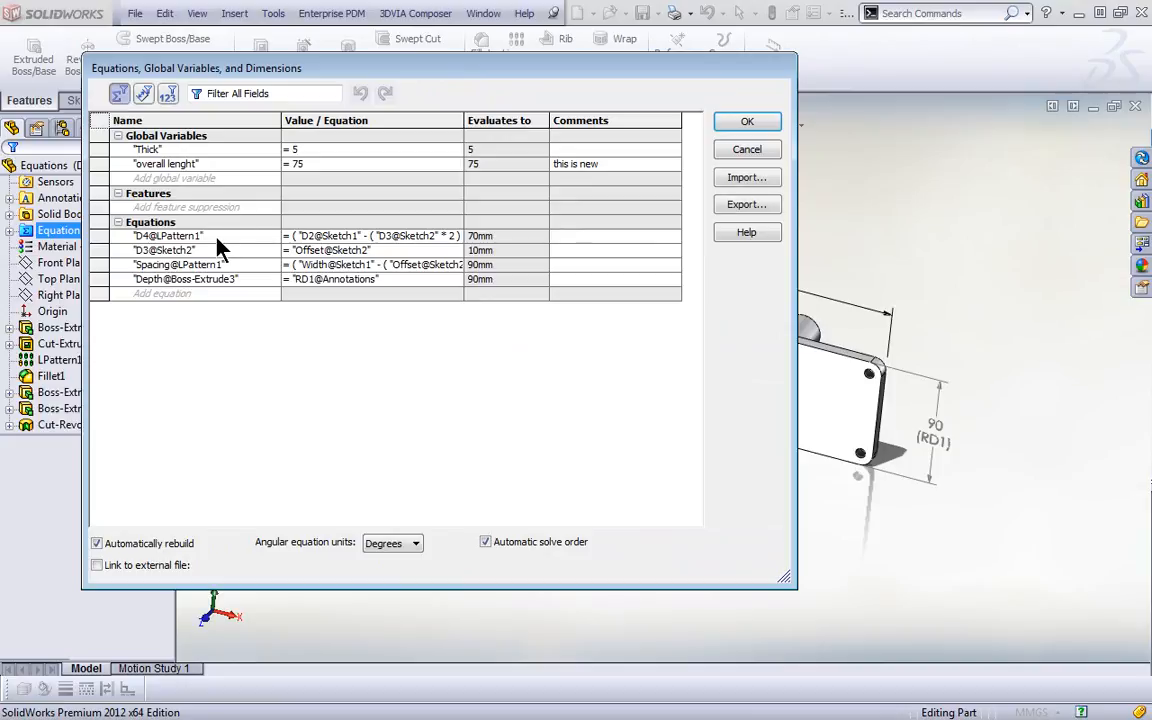
Step: Select the four equations from D4@LPattern1 to Depth@Boss-Extrude3 and turn on linking to an external file
click(100, 236)
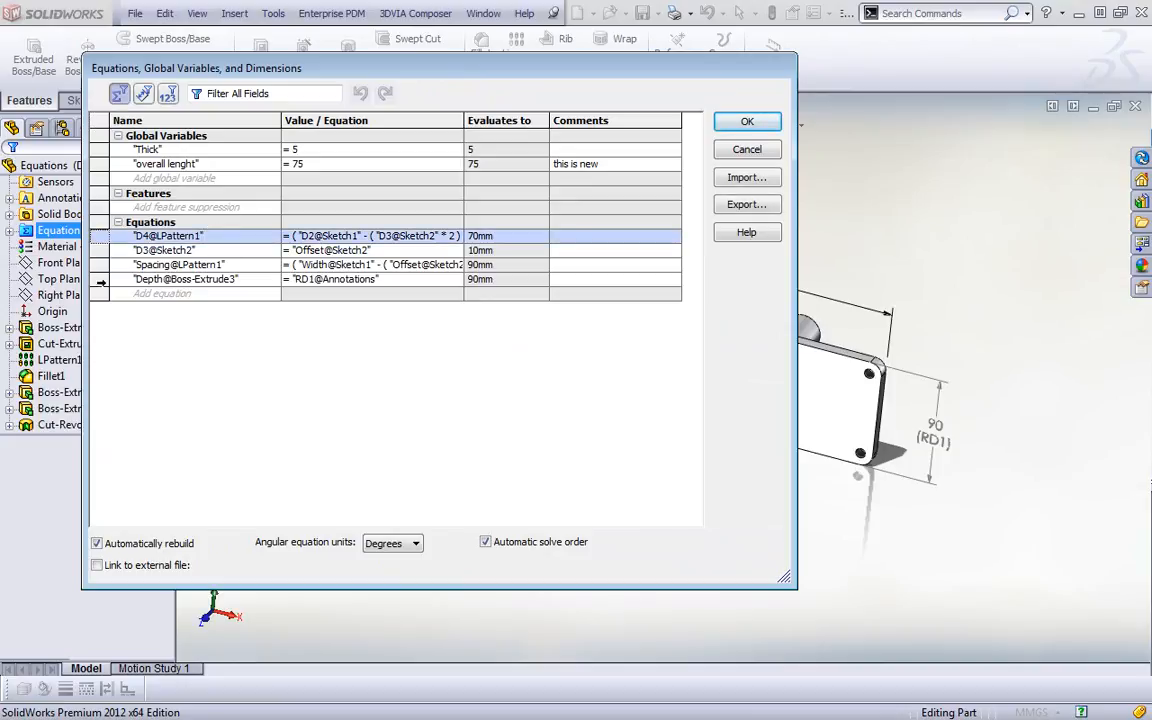
shift+click(100, 280)
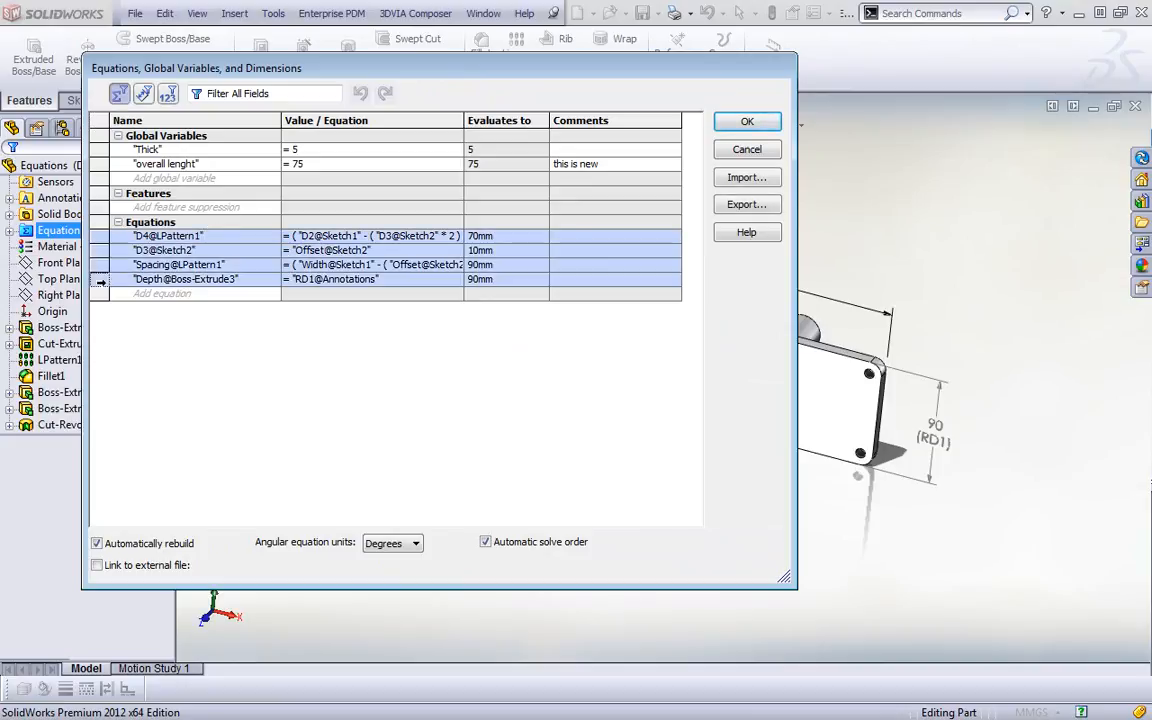
click(156, 565)
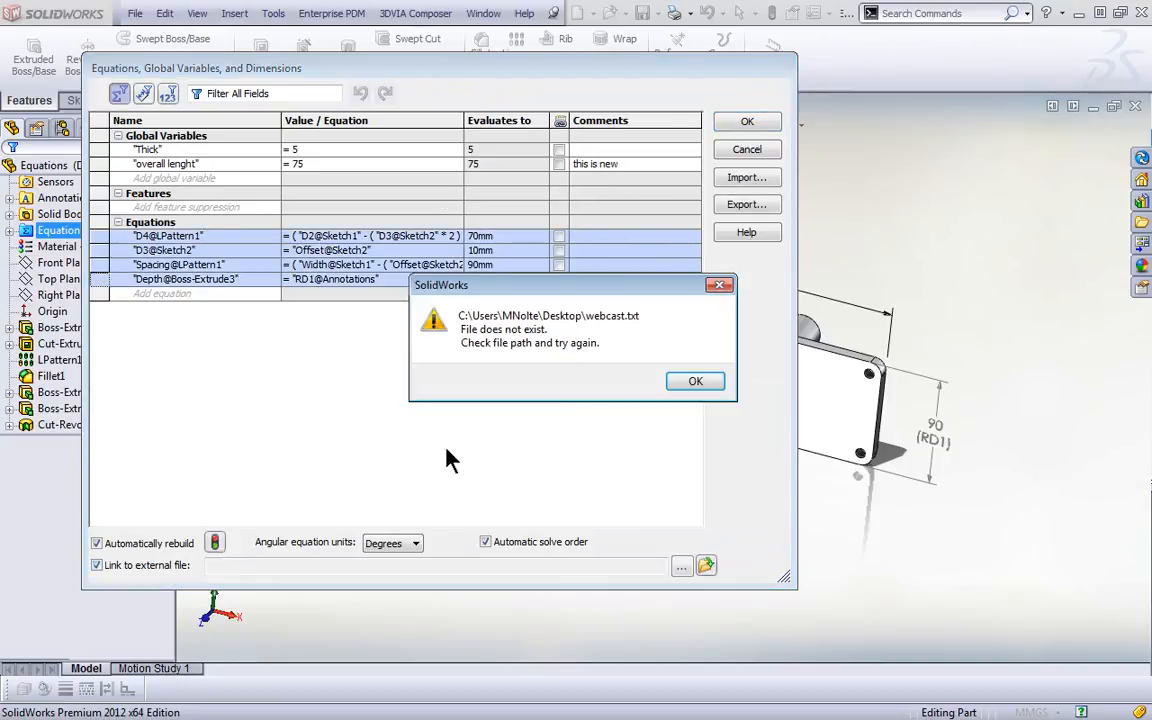
click(695, 382)
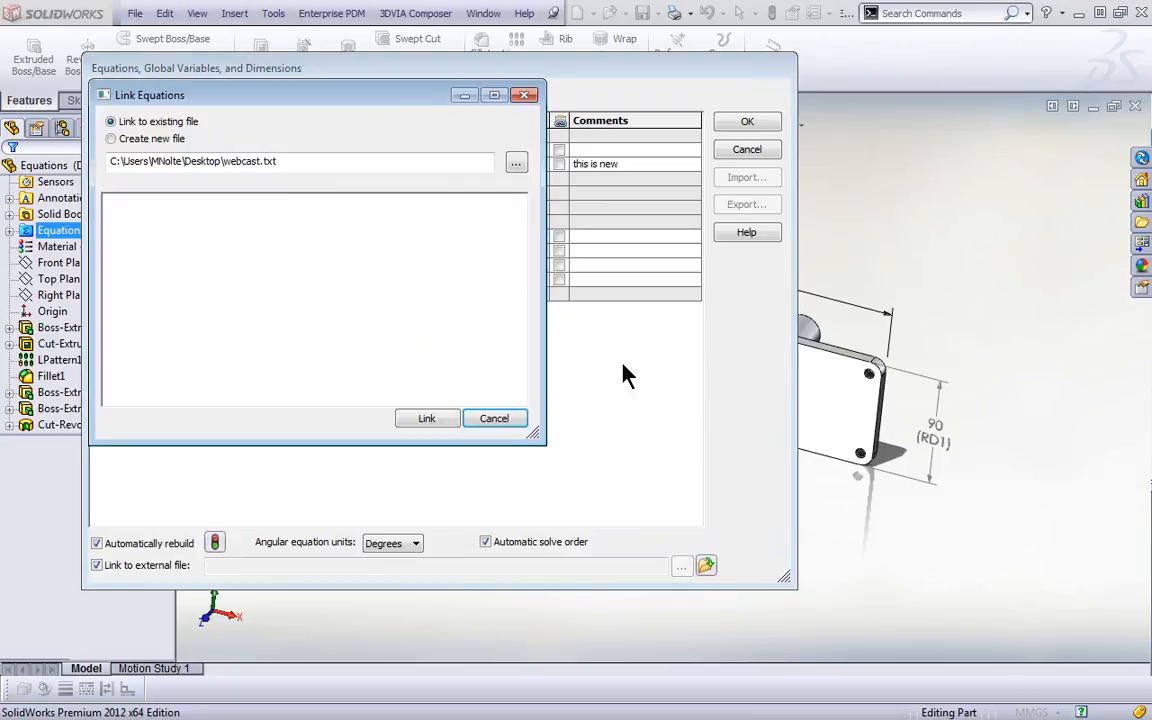
Step: Browse for an existing equations file, create a new folder inside 04 - Equation Editor, and open that folder
click(515, 166)
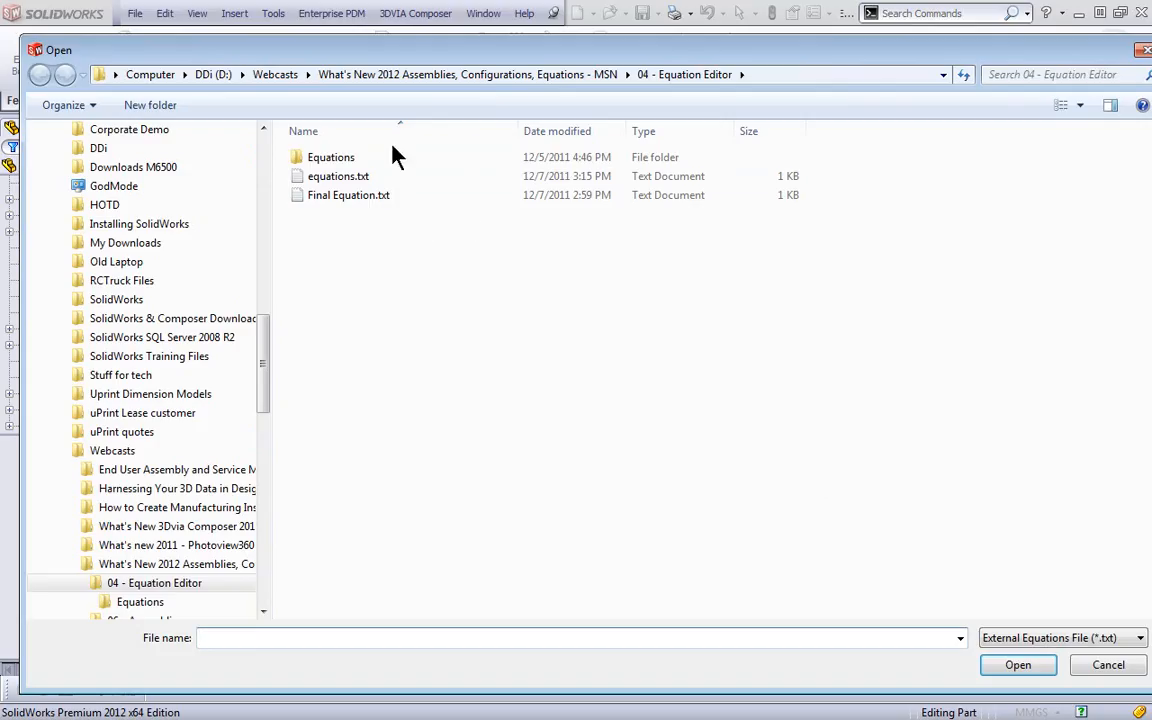
click(329, 162)
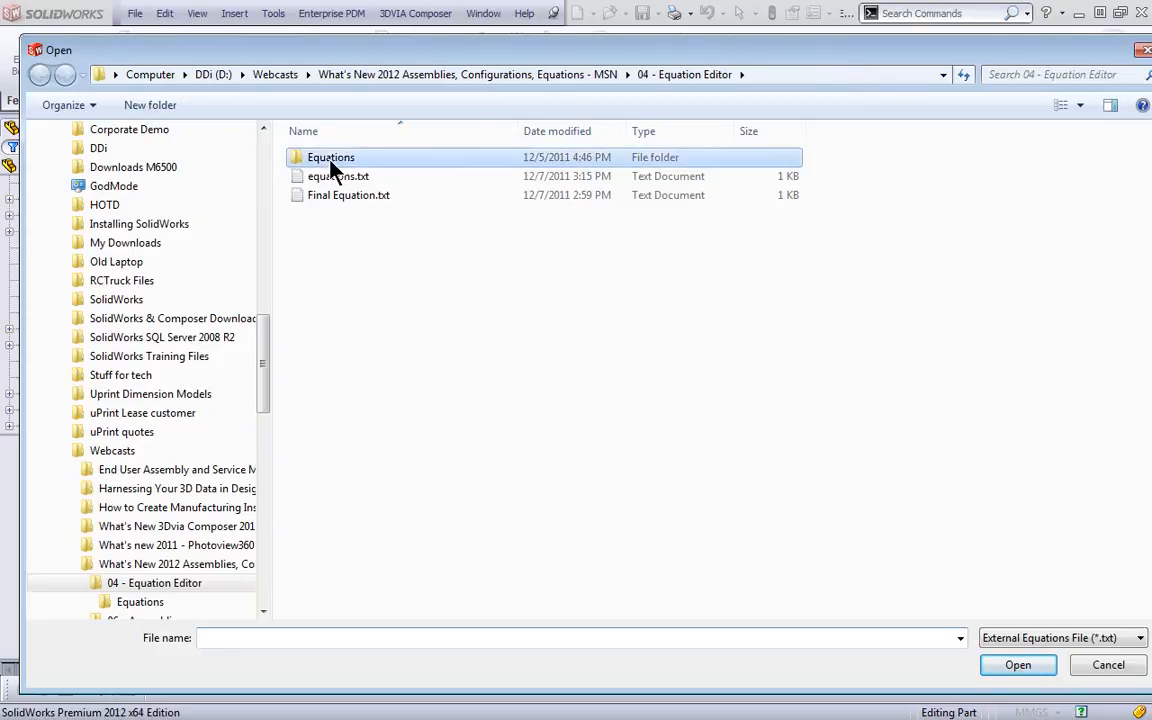
click(150, 106)
click(329, 283)
right_click(323, 176)
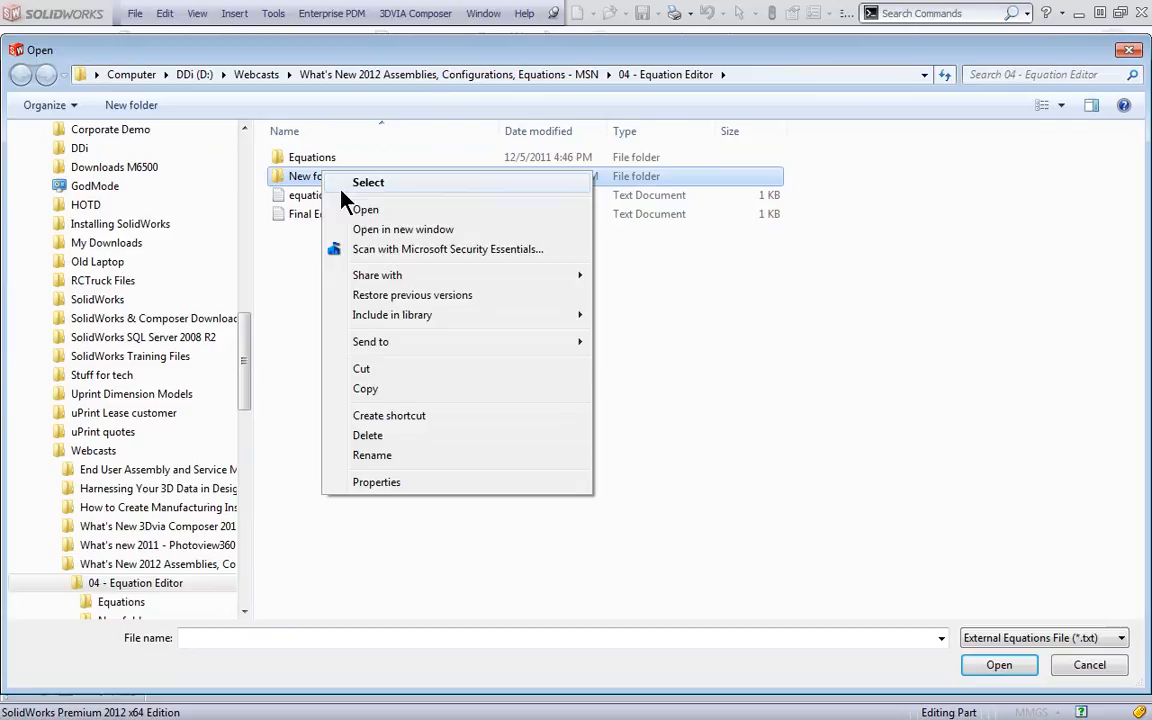
click(375, 230)
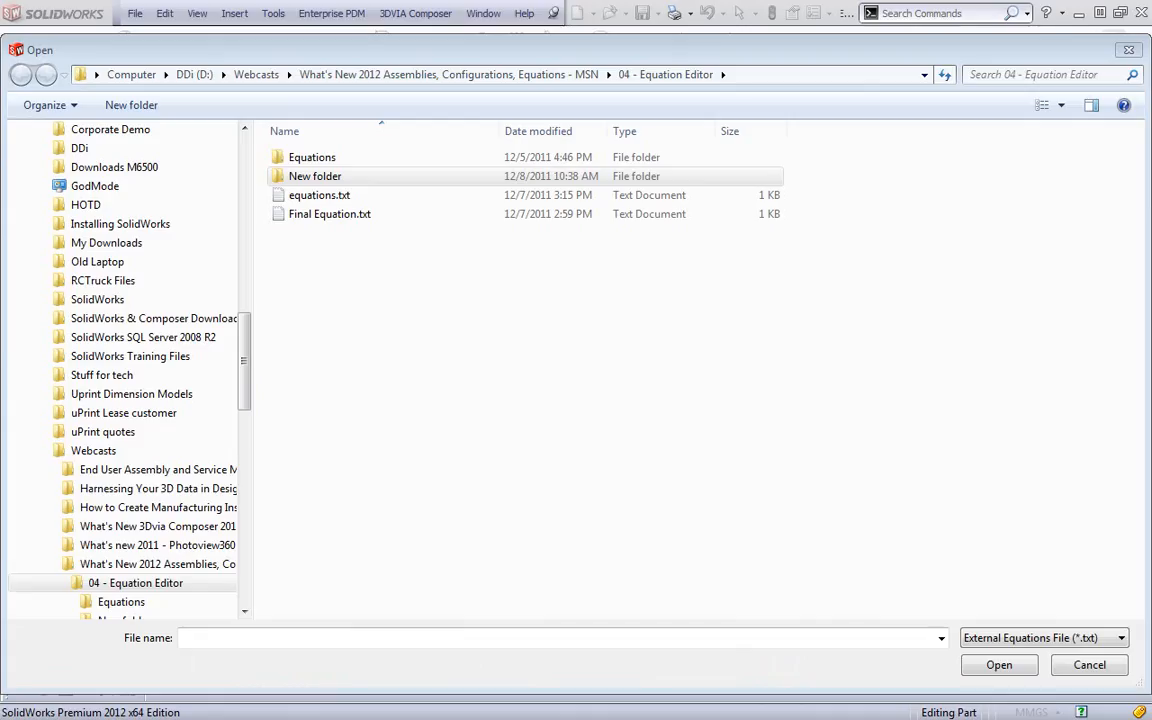
double_click(316, 178)
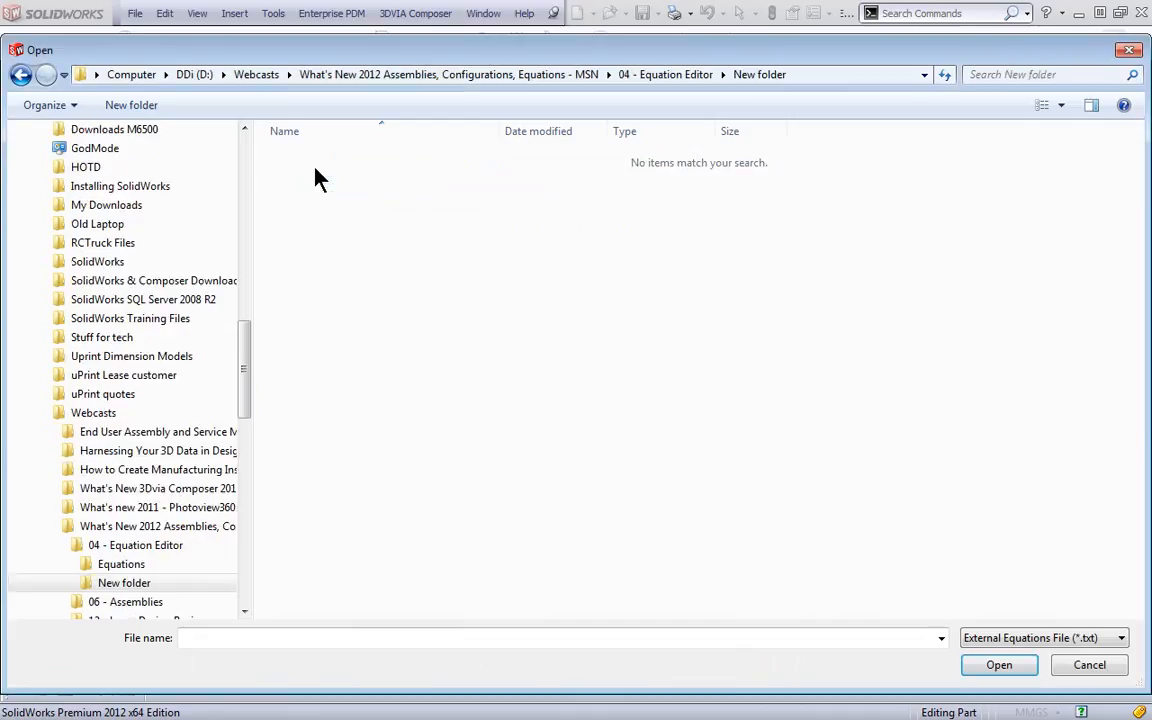
Step: Try to open test and test.txt from the new folder as the external equations file, and abandon the file selection
click(385, 640)
text(test)
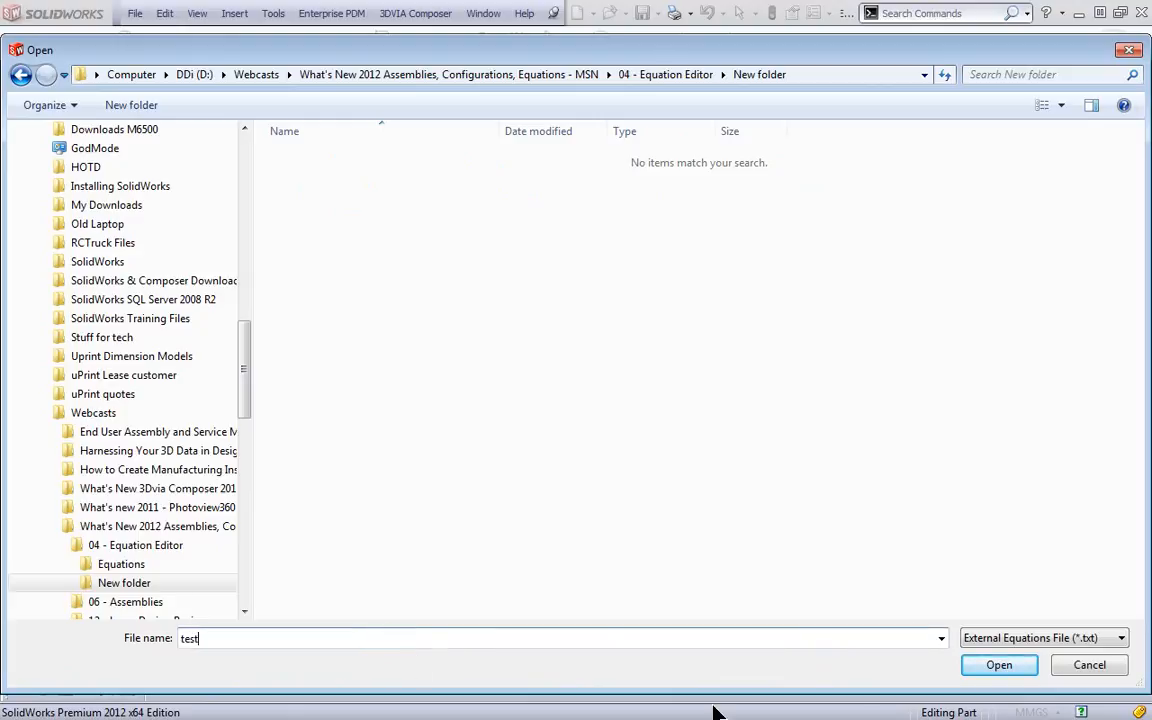
click(995, 668)
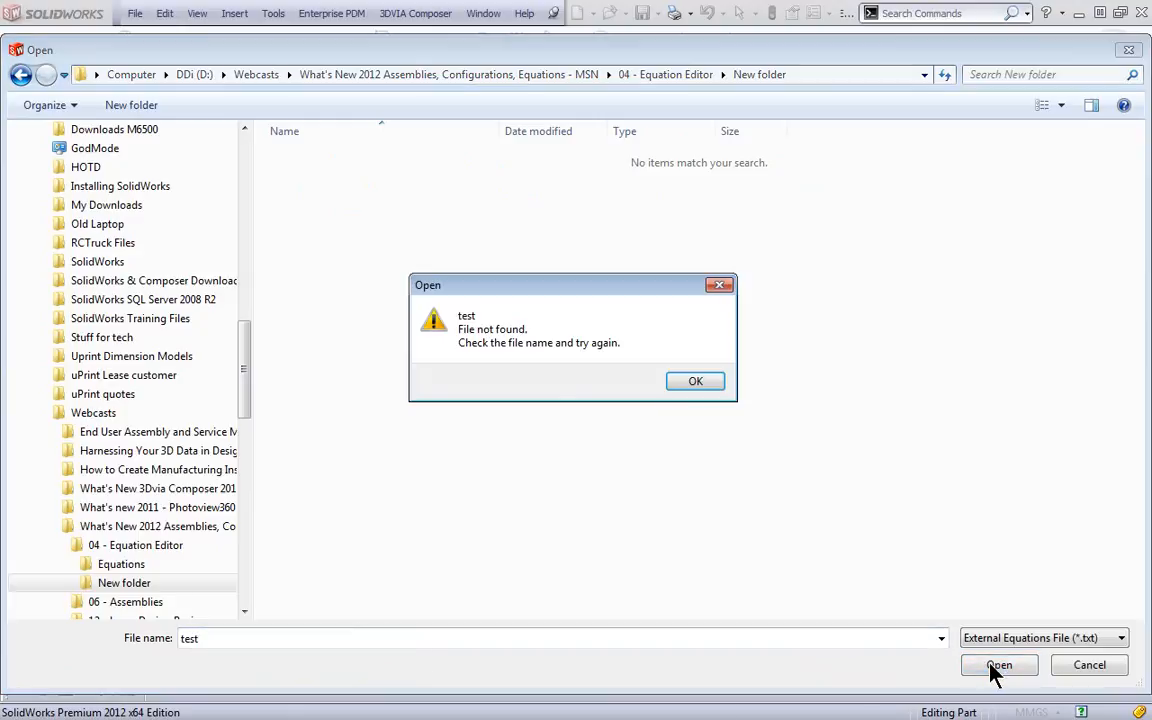
click(696, 383)
click(533, 637)
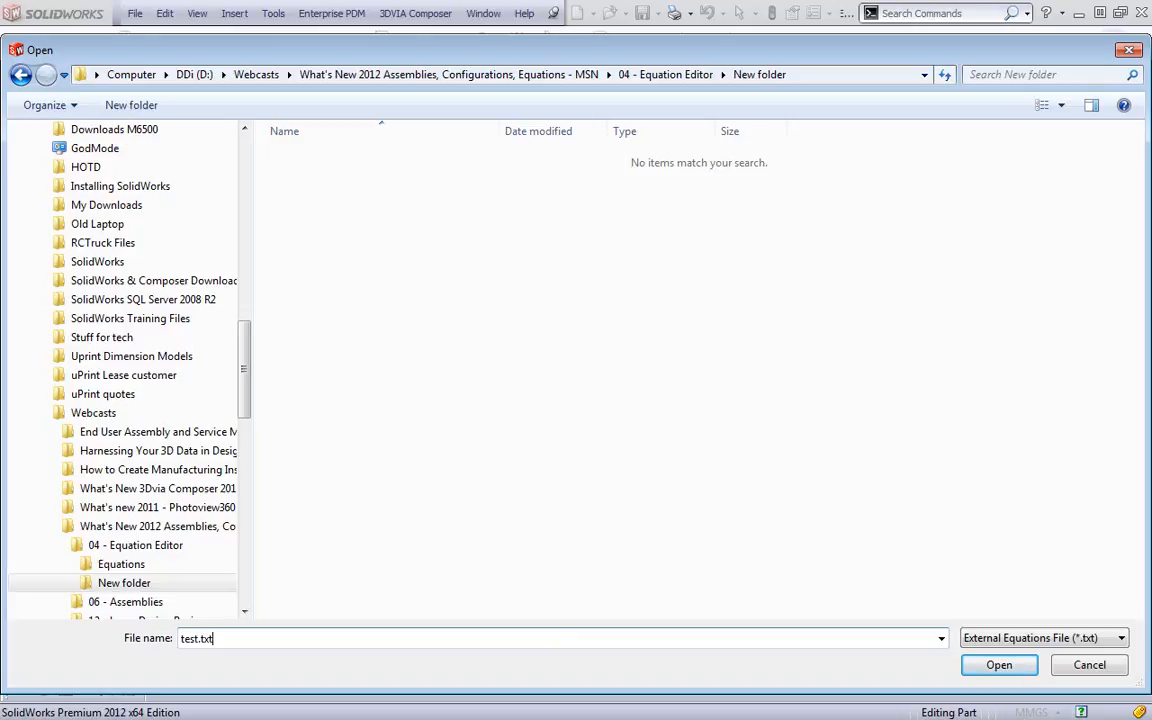
click(999, 665)
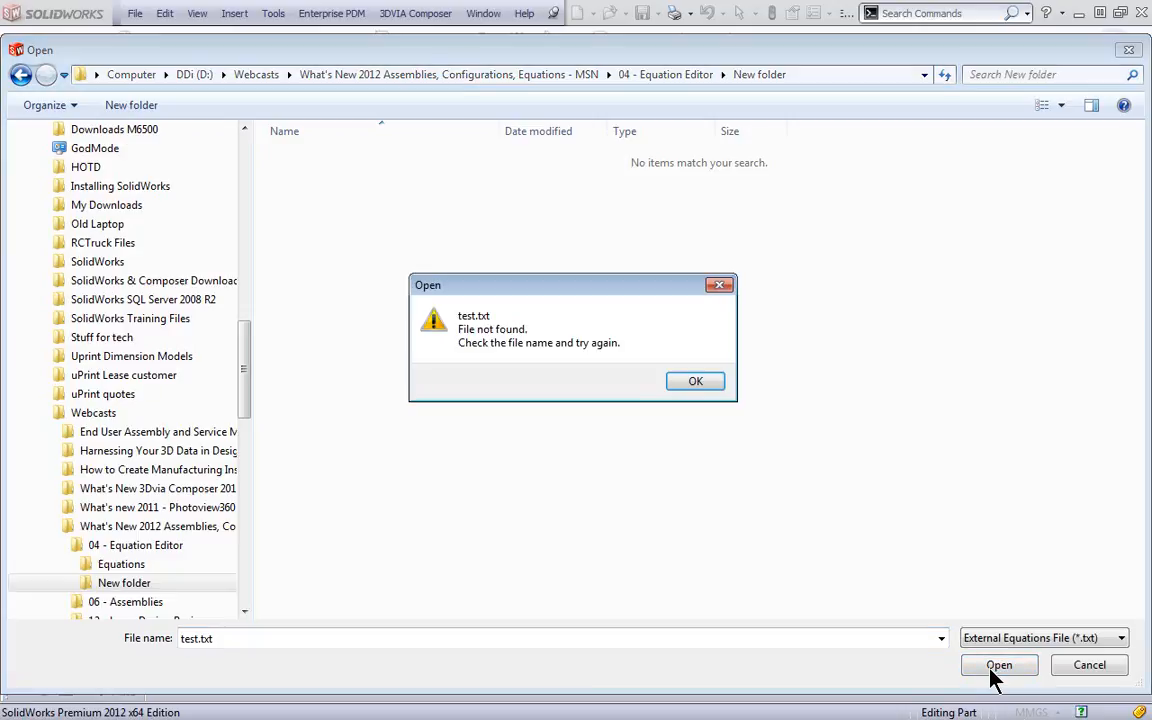
key(Return)
click(1090, 665)
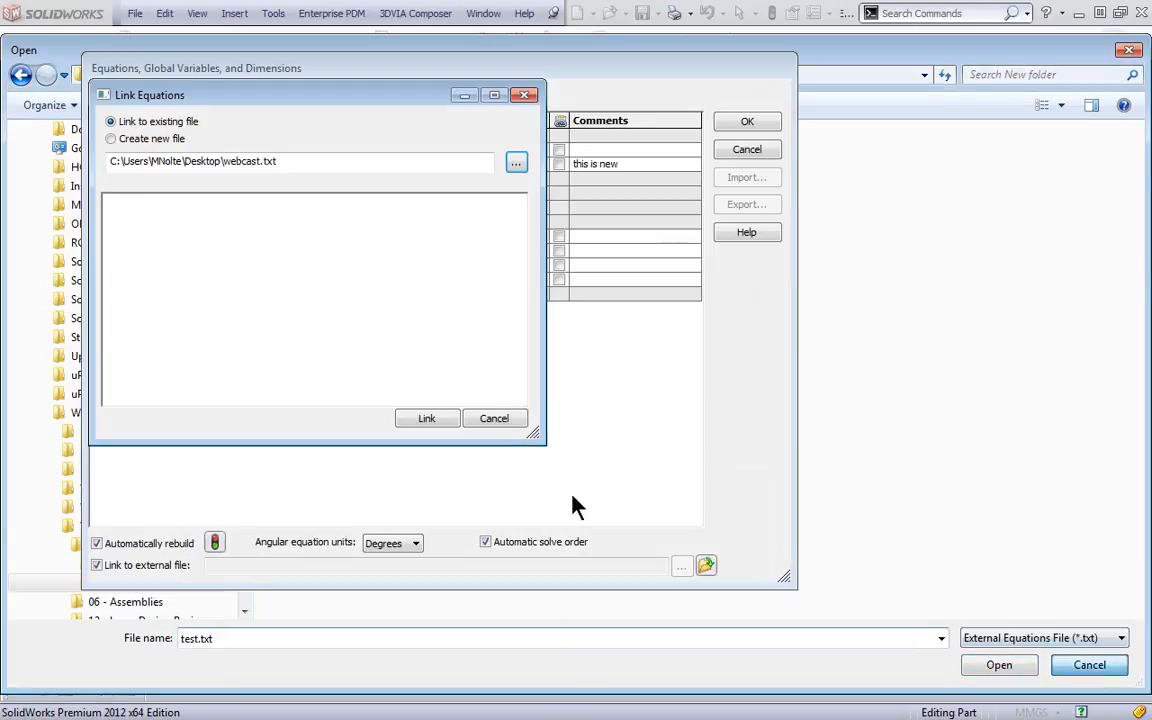
Step: Link all listed equations to a new external file equations.txt in the 04 - Equation Editor folder
click(152, 139)
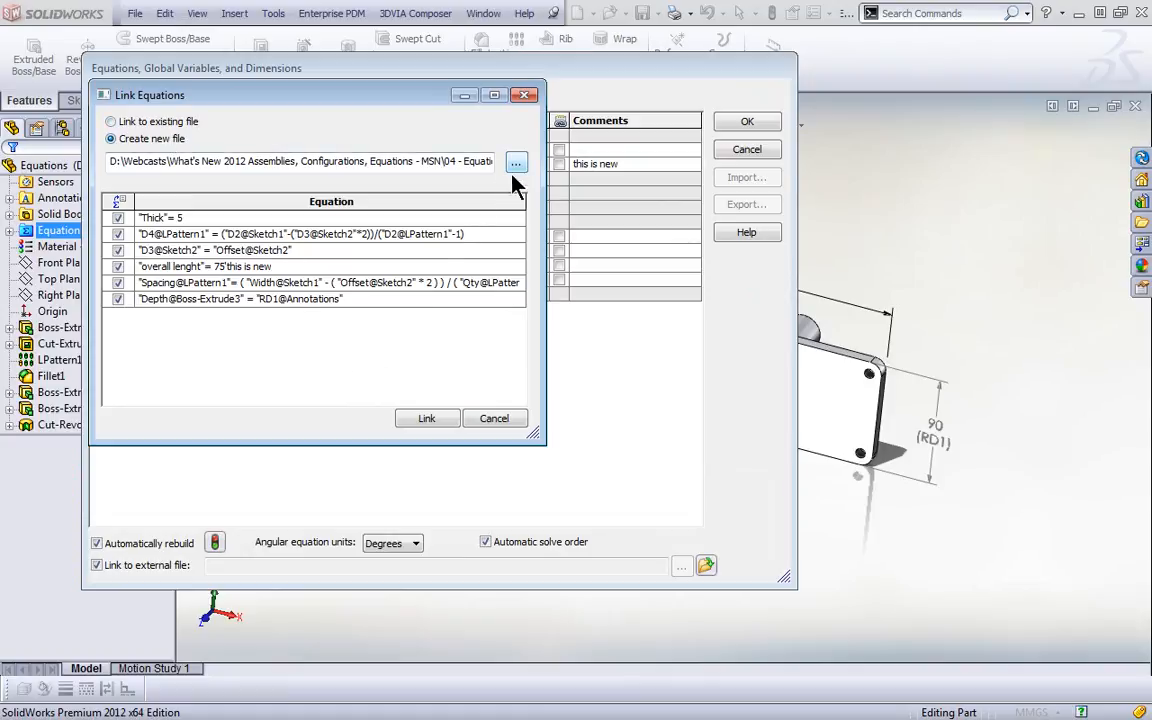
drag(465, 161, 505, 162)
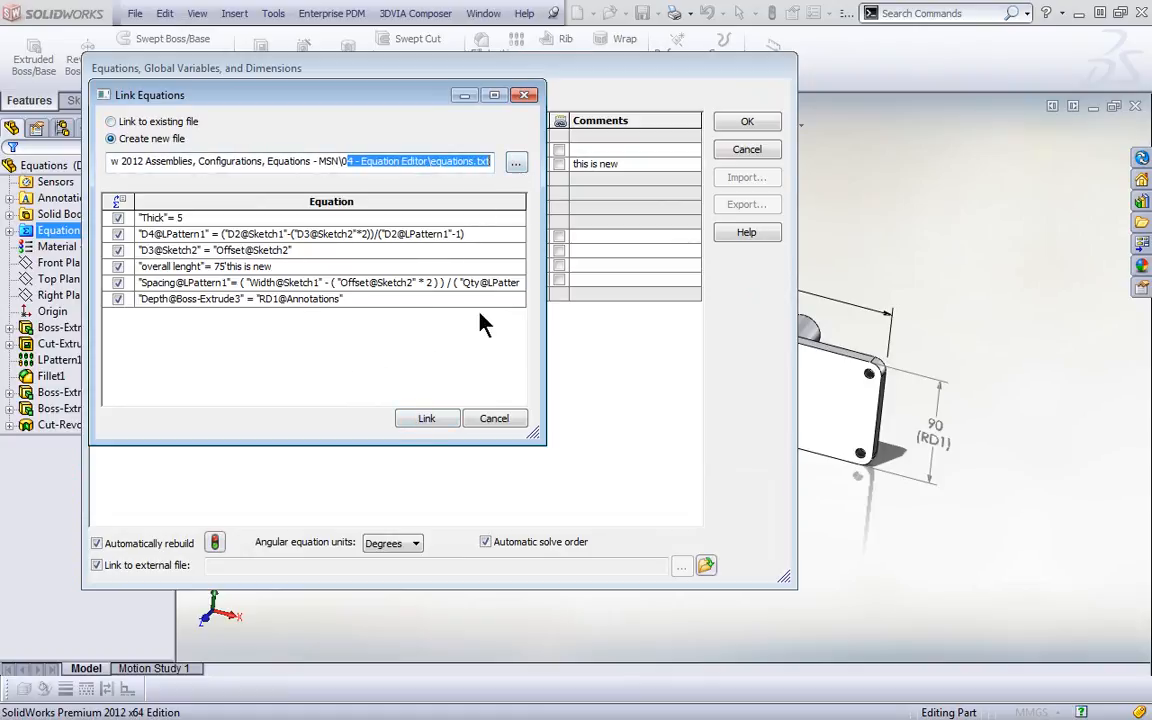
click(516, 163)
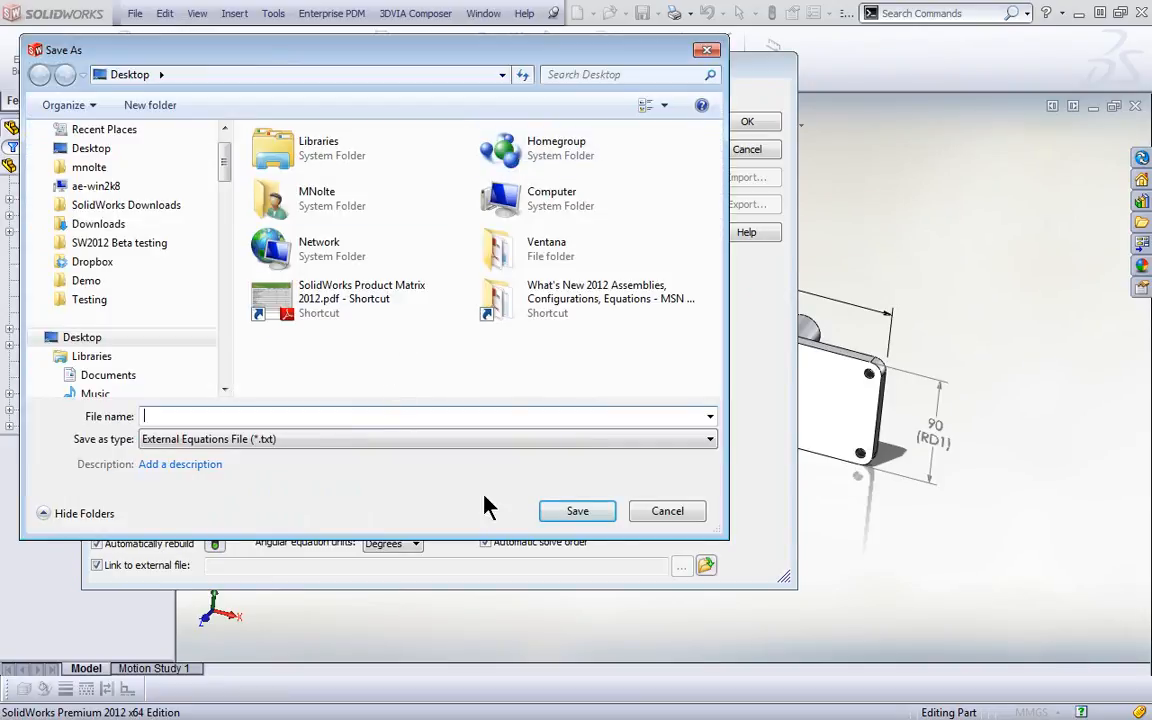
click(662, 512)
click(155, 122)
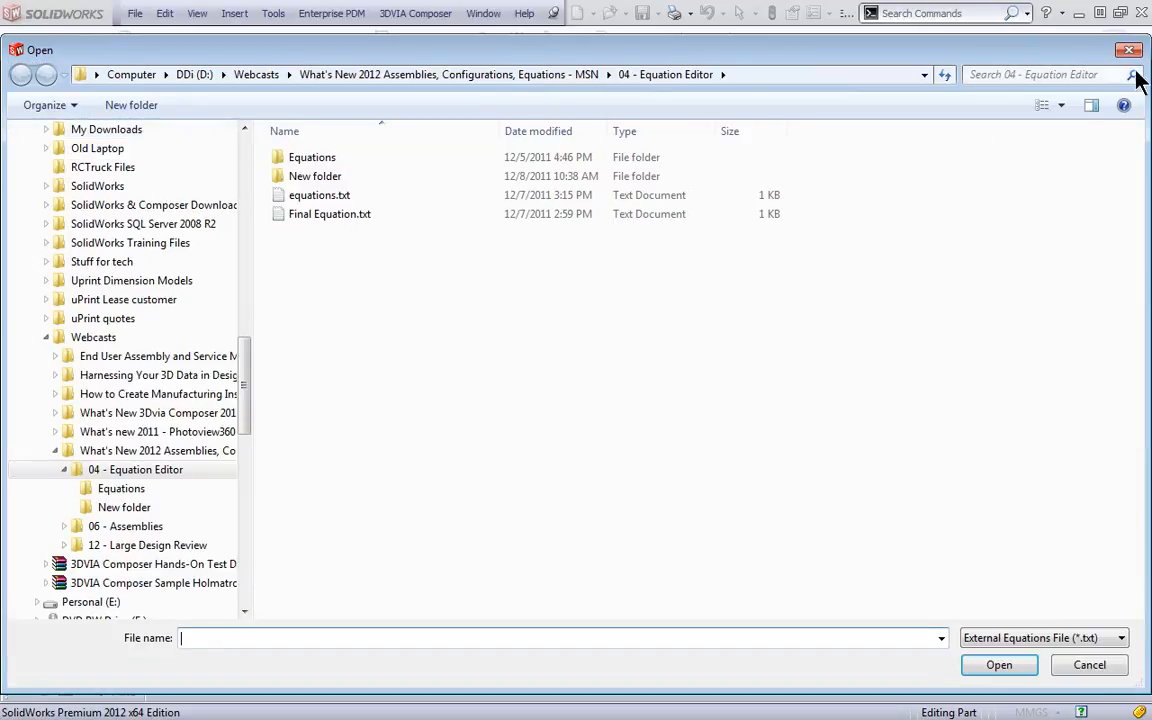
click(1128, 50)
click(155, 138)
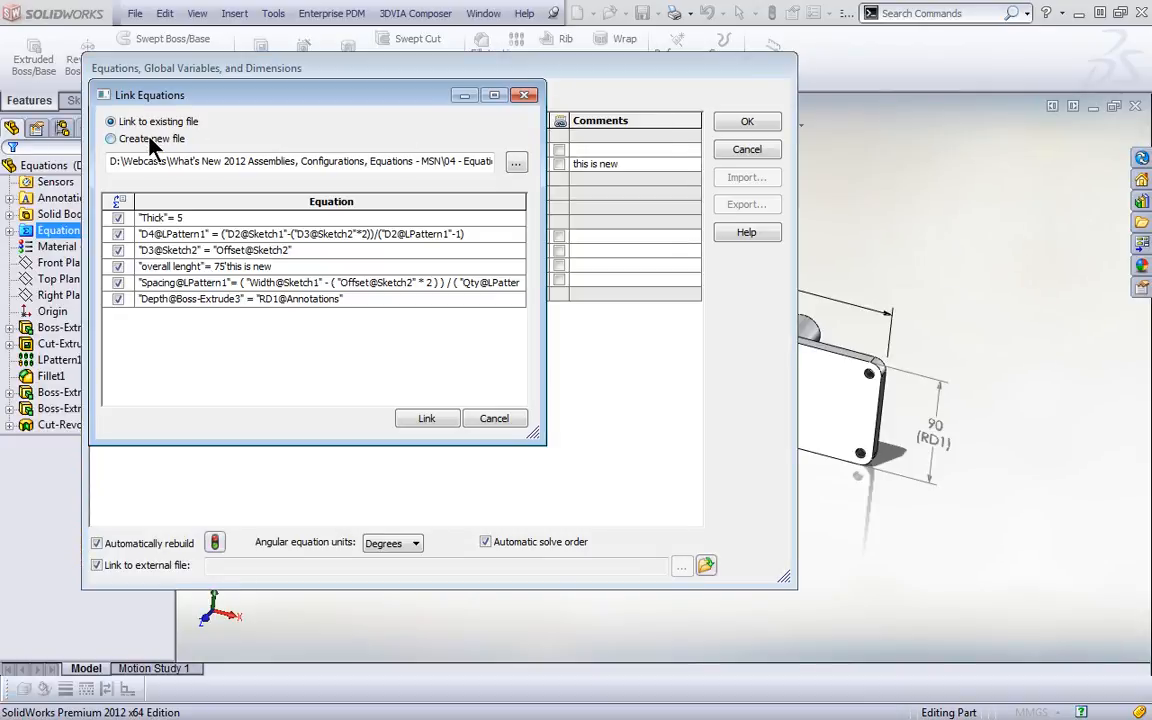
click(421, 427)
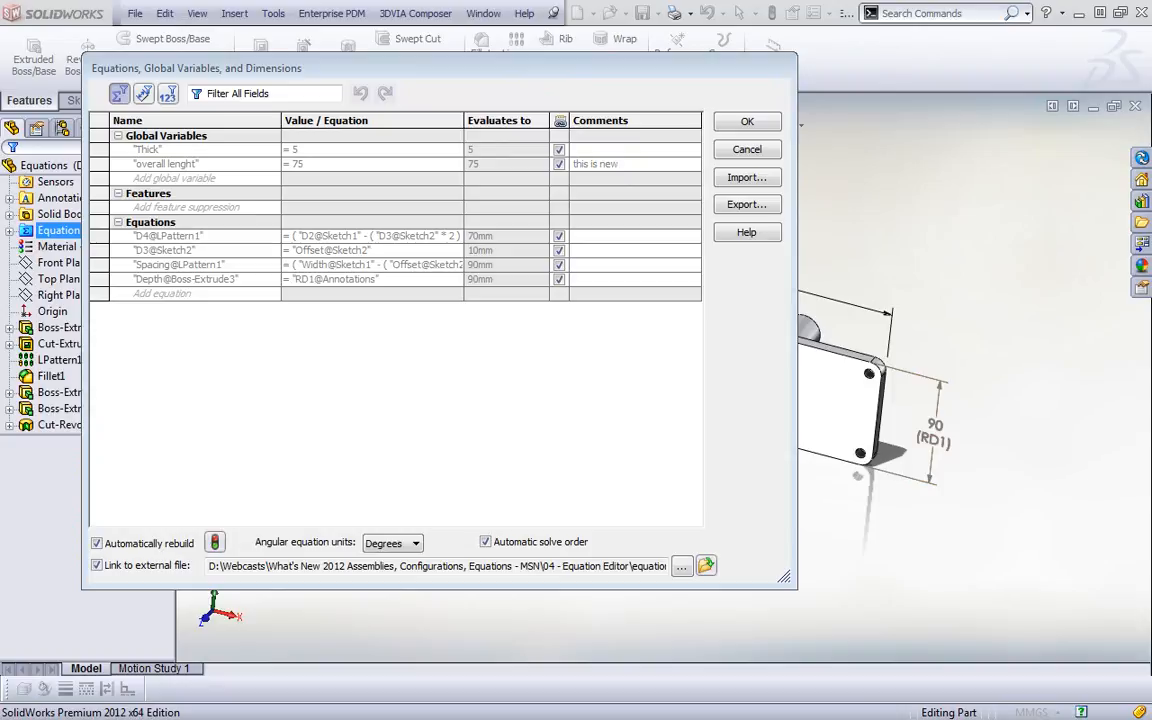
Step: Review the linked equations in equations.txt in Notepad, close the file, and accept the equation manager's settings
mouse_move(1150, 130)
mouse_down()
mouse_move(801, 126)
mouse_move(272, 79)
mouse_move(394, 2)
mouse_move(389, 39)
mouse_up()
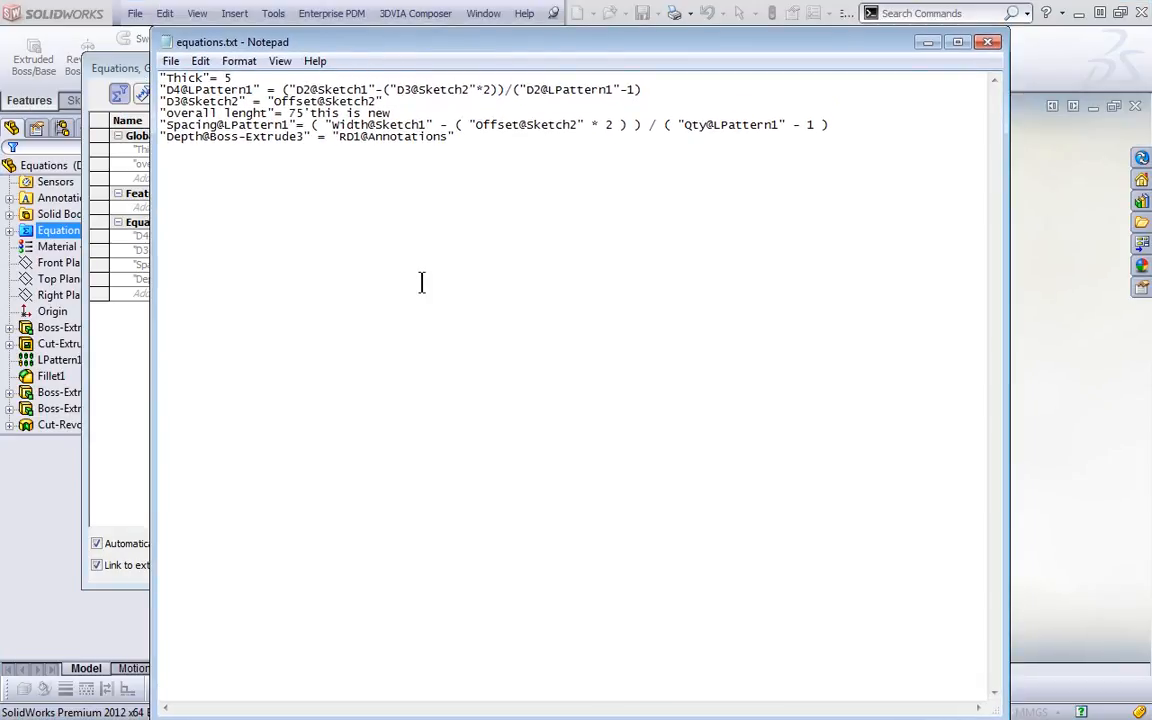
click(266, 112)
drag(393, 46, 544, 307)
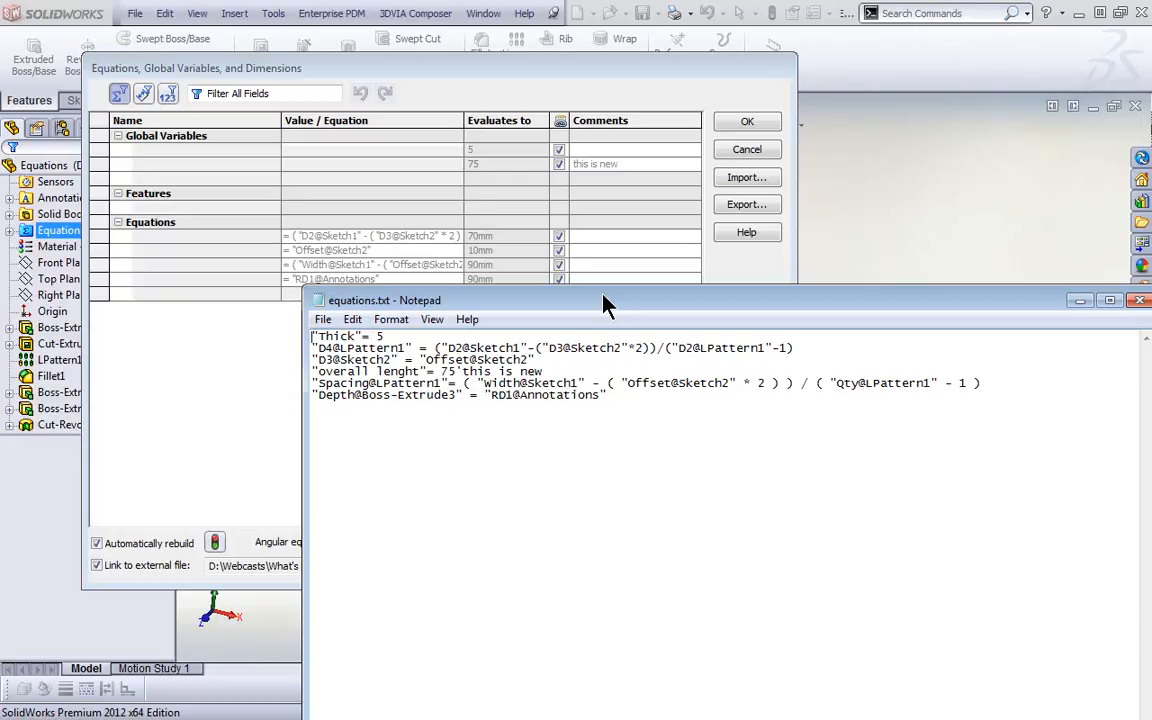
drag(604, 305, 480, 82)
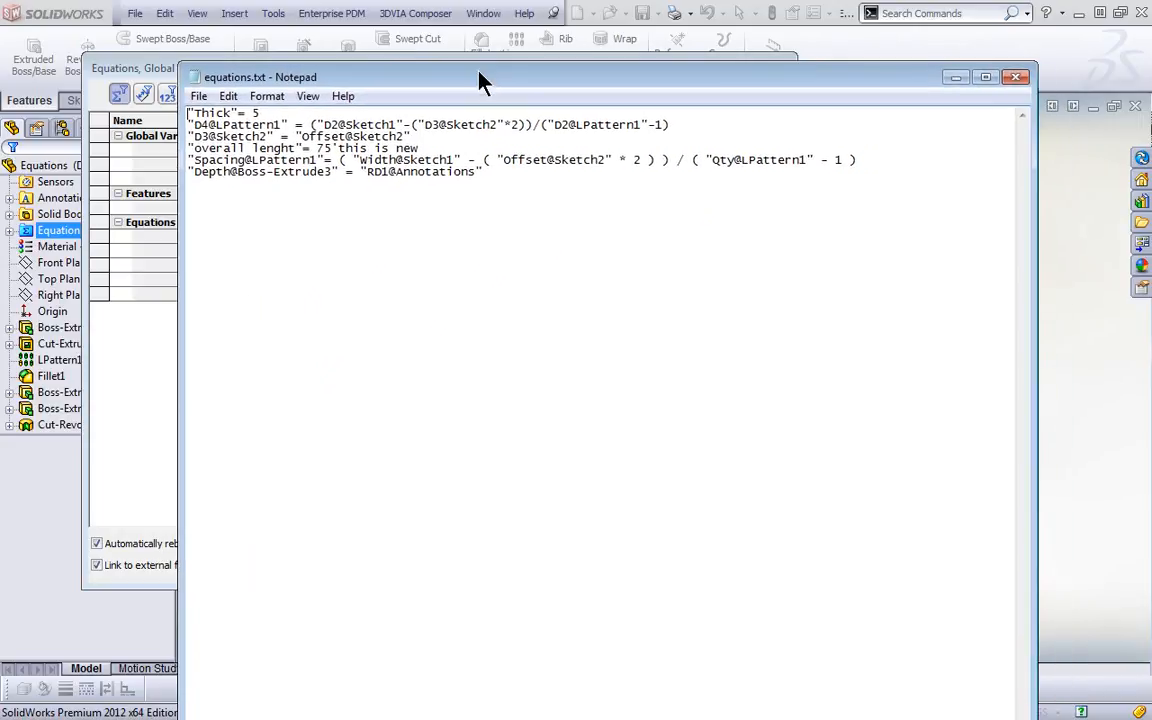
click(1014, 79)
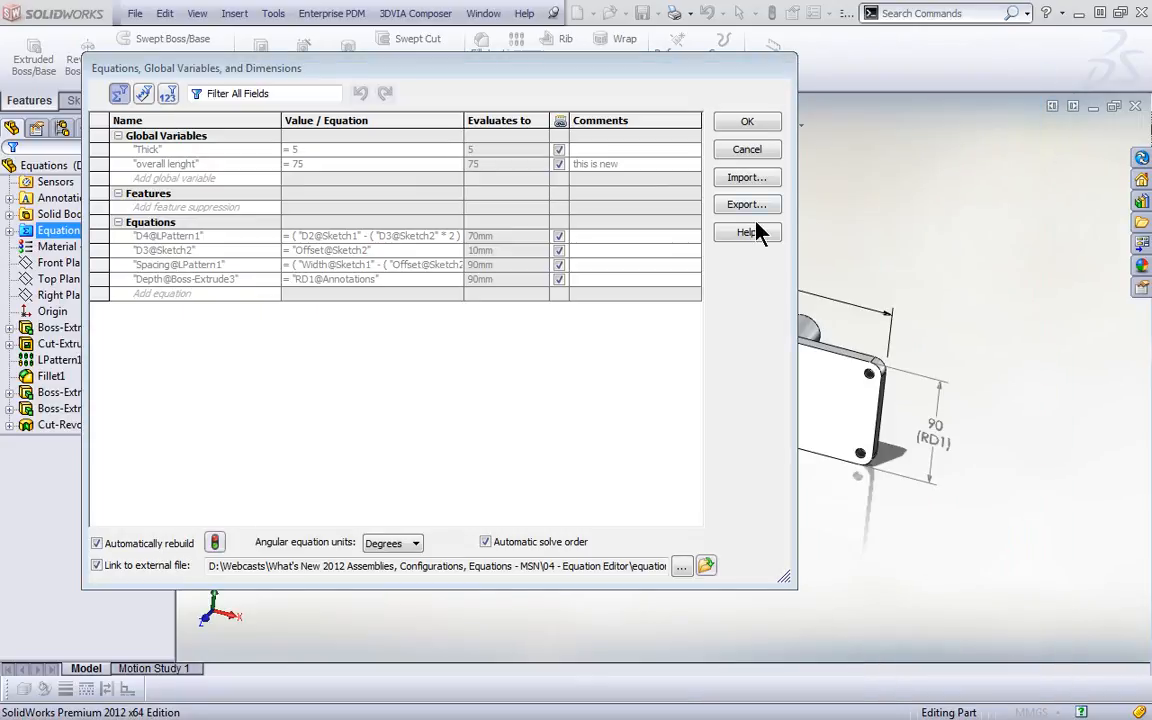
click(748, 121)
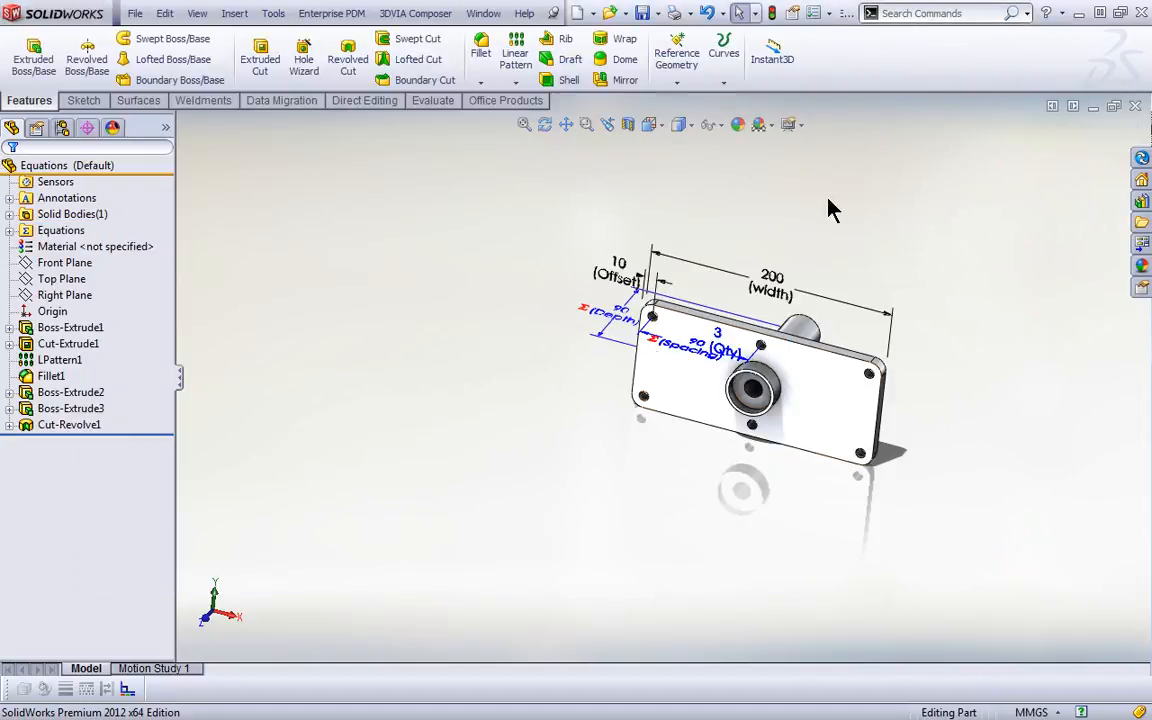
Step: Drive the plate's width dimension width@Sketch1 with an equation using the SW-Mass file property, and rebuild the model
middle_drag(597, 464, 588, 488)
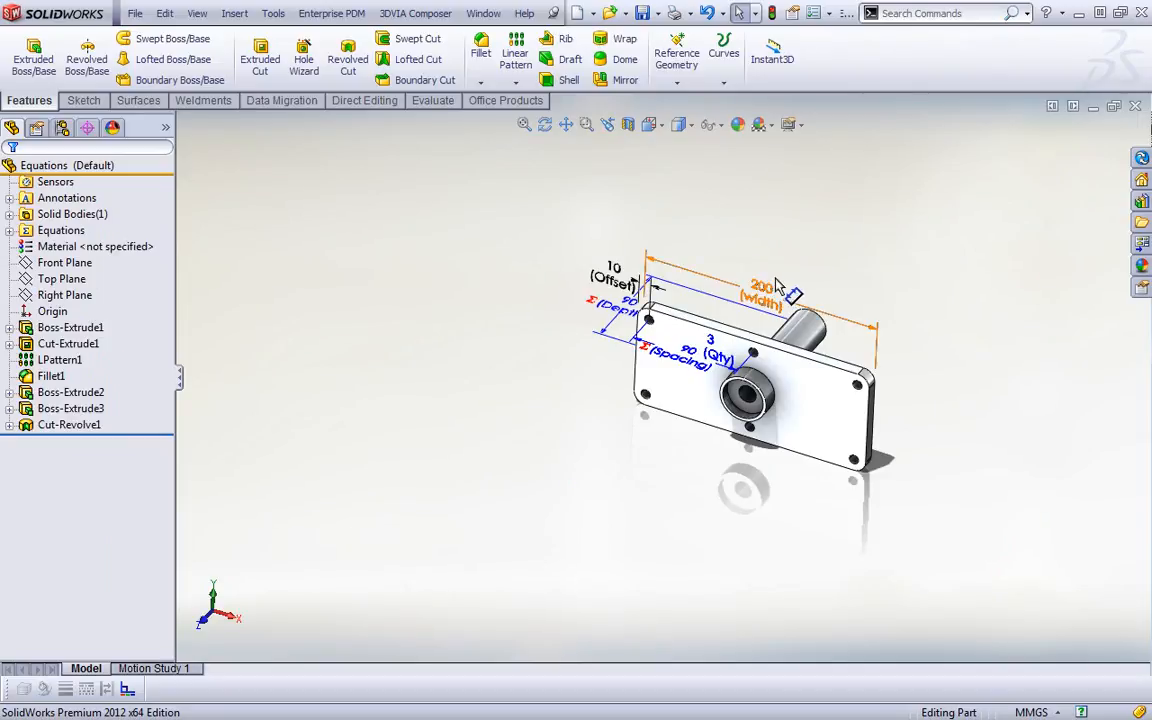
mouse_move(766, 257)
middle_down()
mouse_move(766, 290)
mouse_move(766, 237)
middle_up()
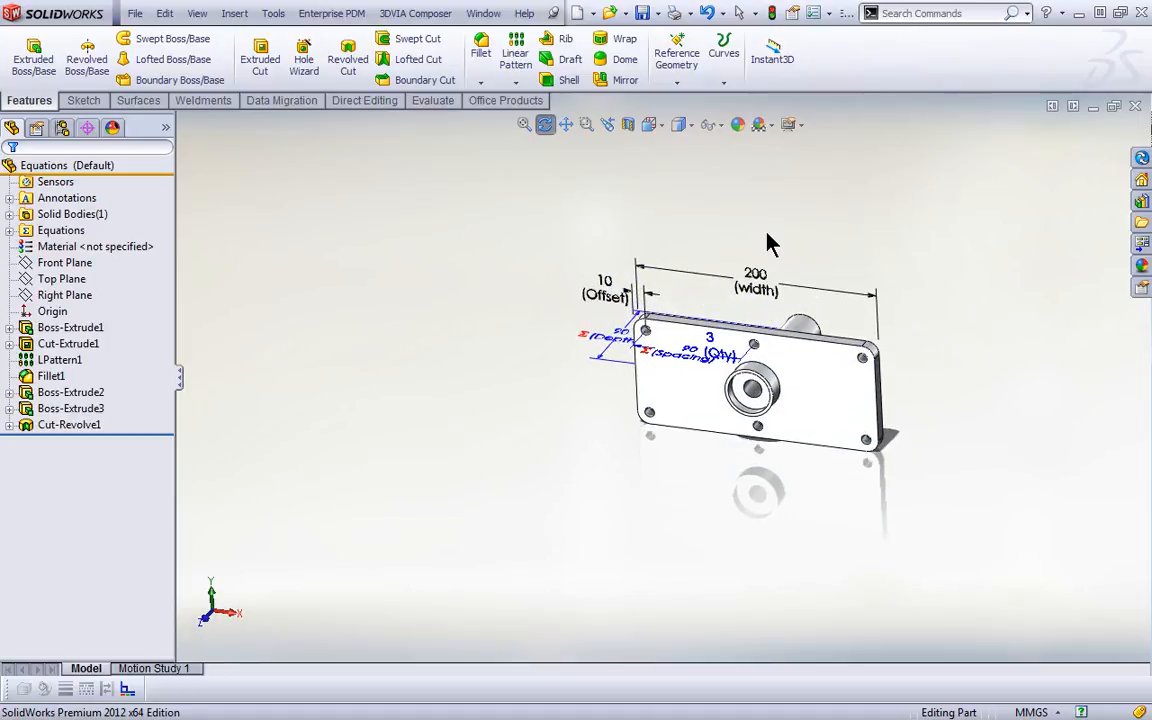
double_click(760, 212)
drag(773, 234, 790, 163)
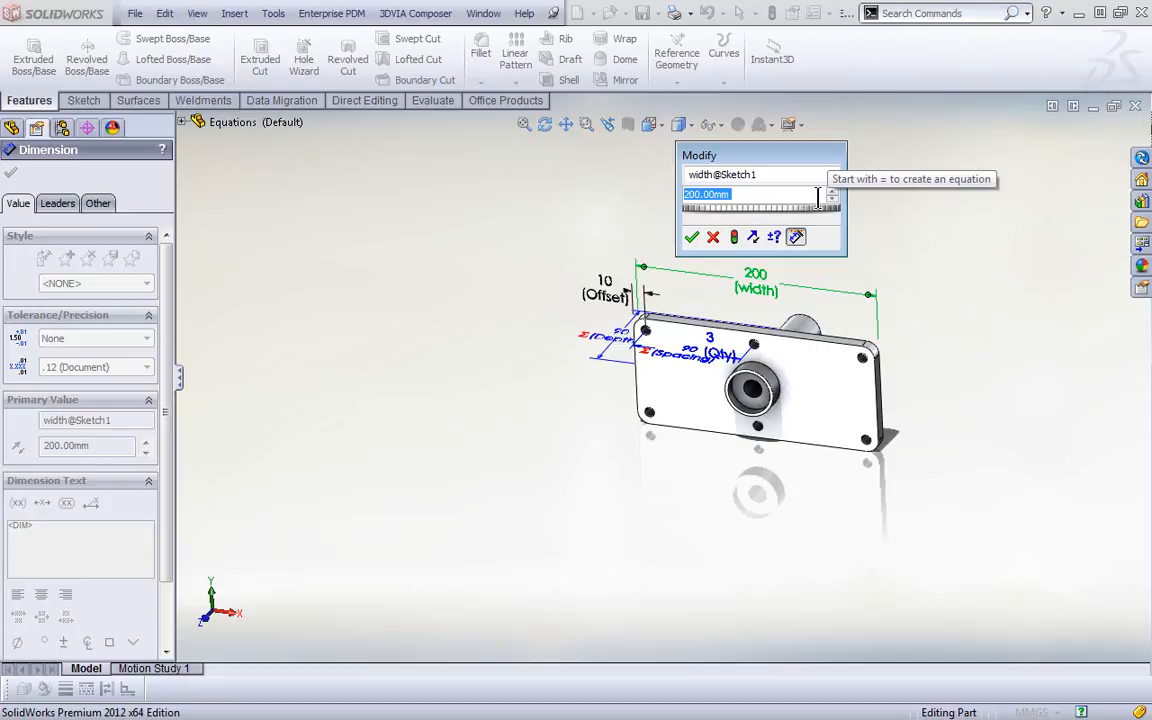
text(=)
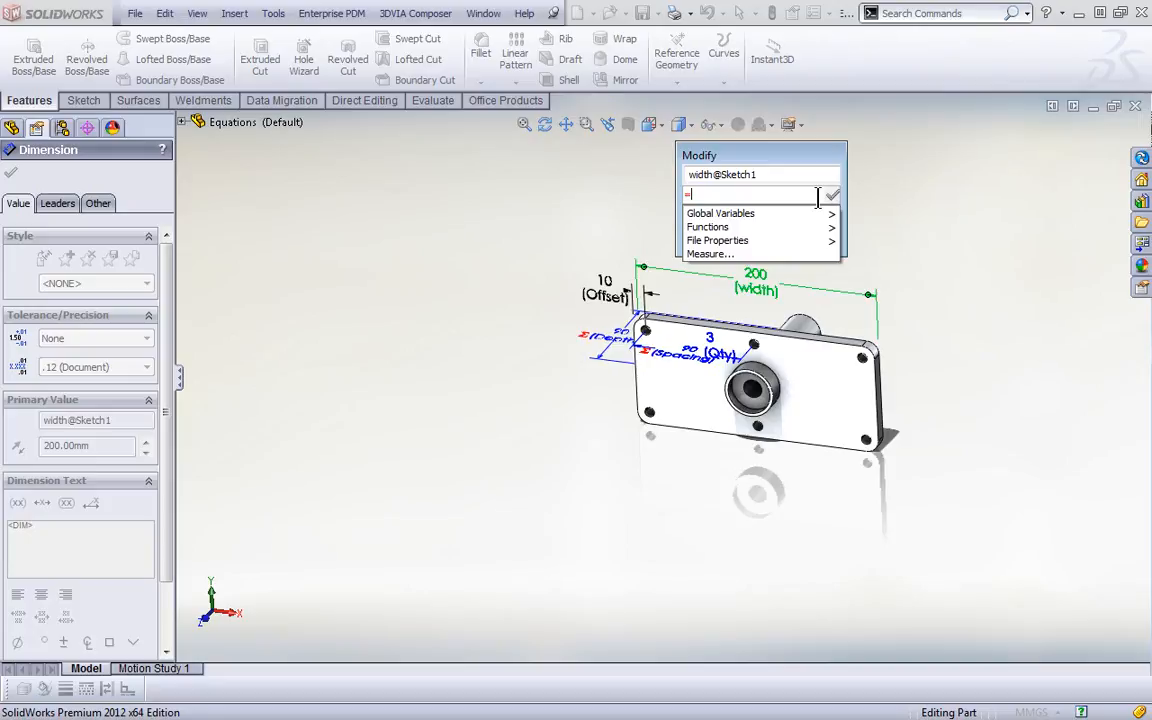
mouse_move(804, 219)
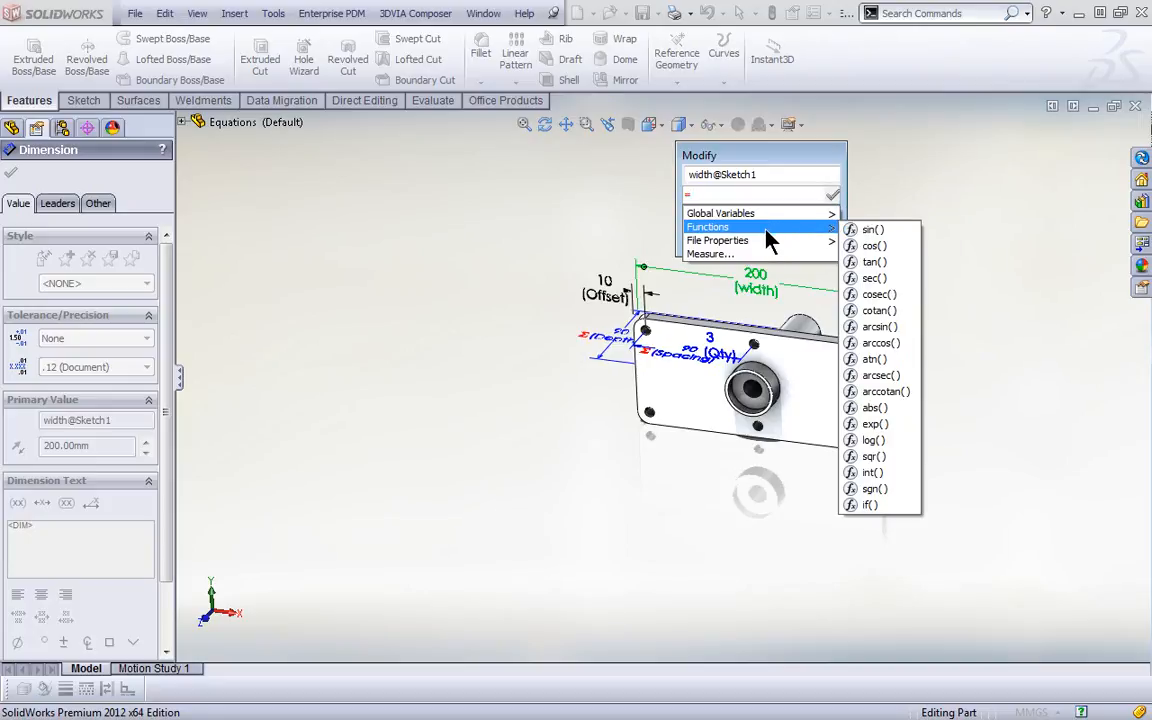
mouse_move(758, 249)
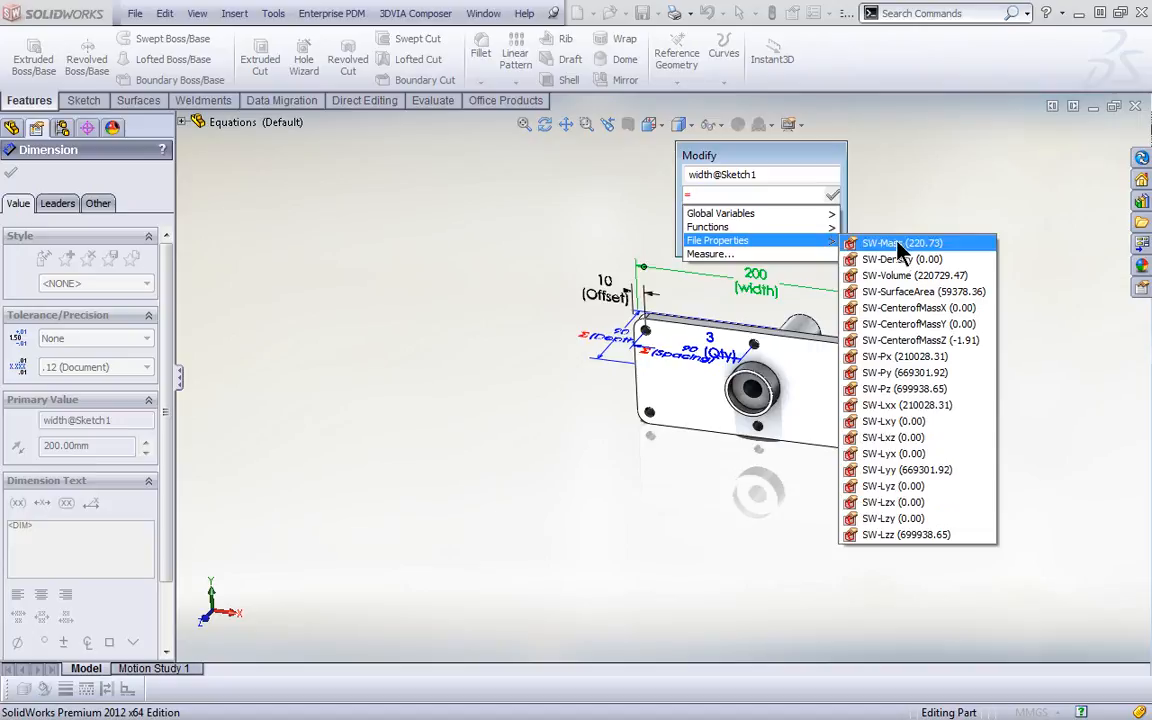
click(925, 252)
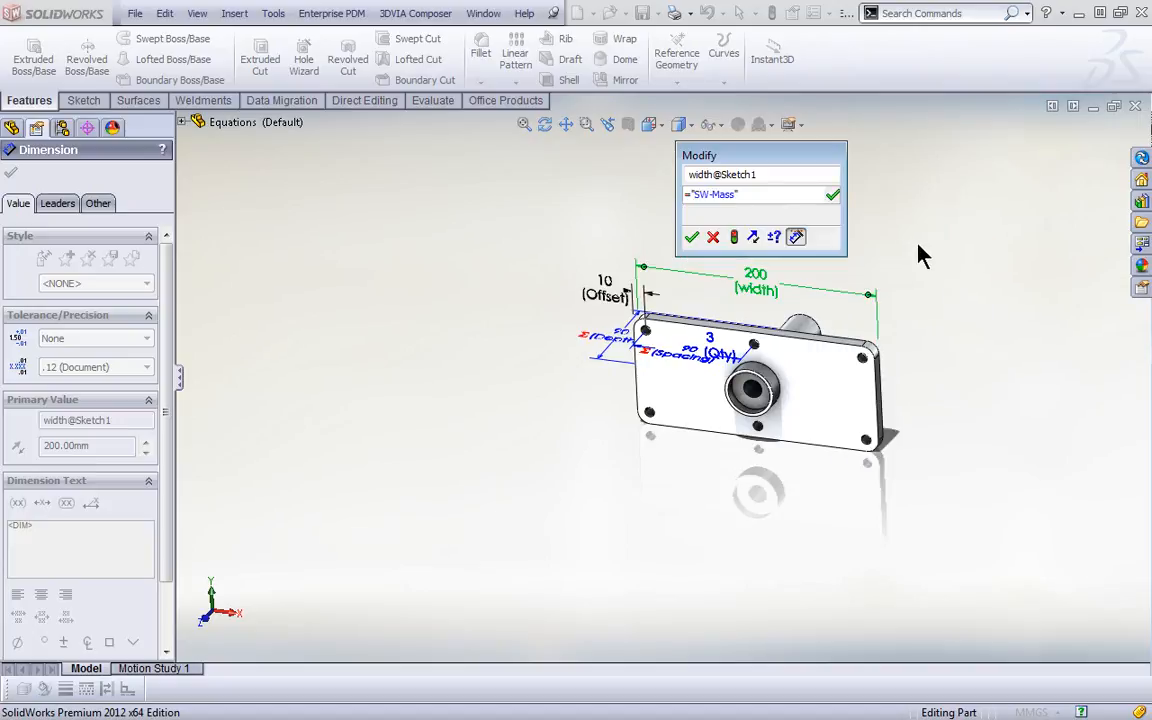
click(738, 240)
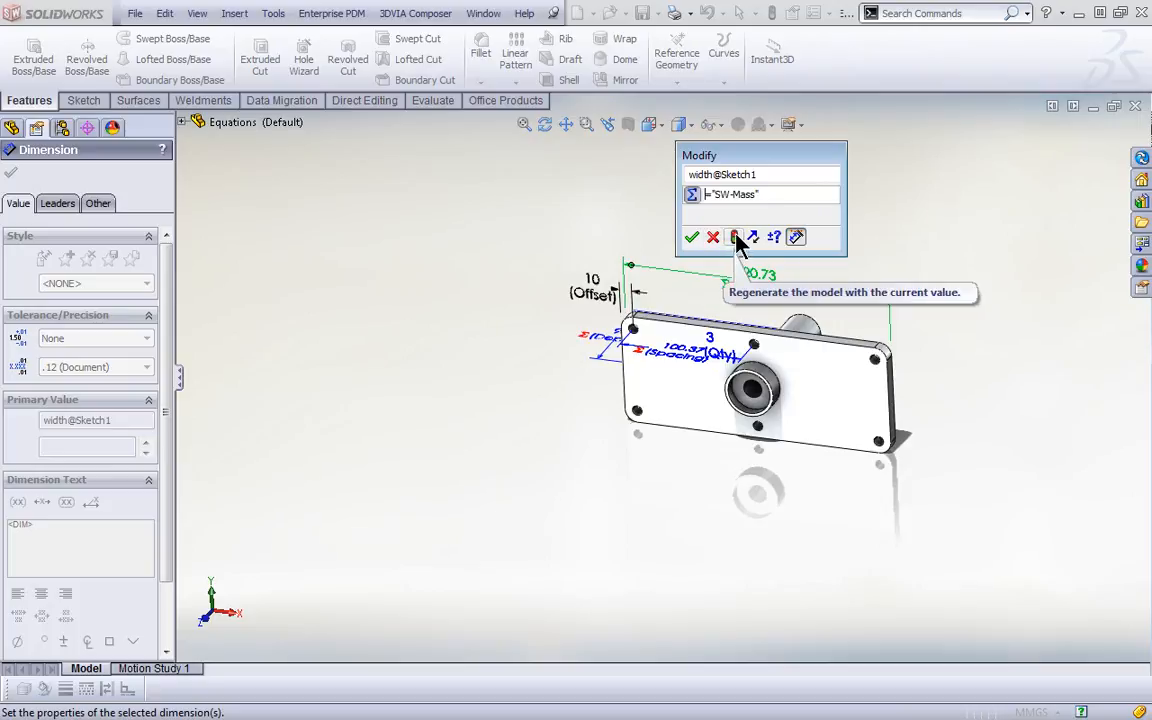
click(691, 237)
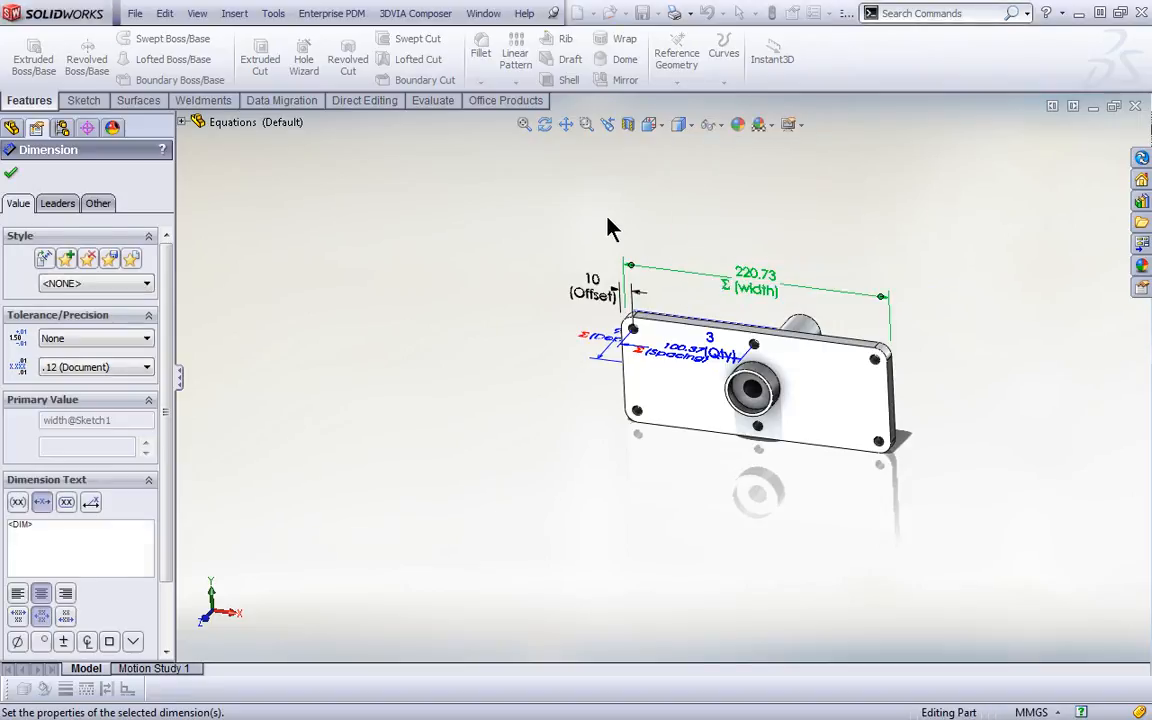
click(613, 228)
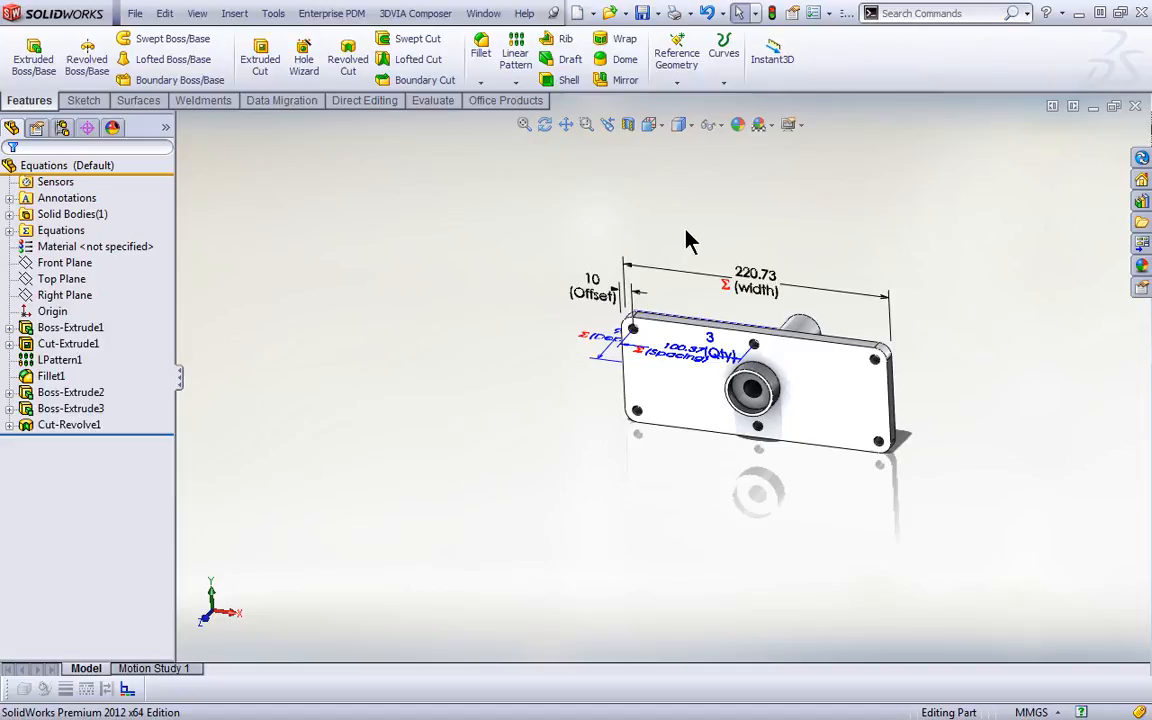